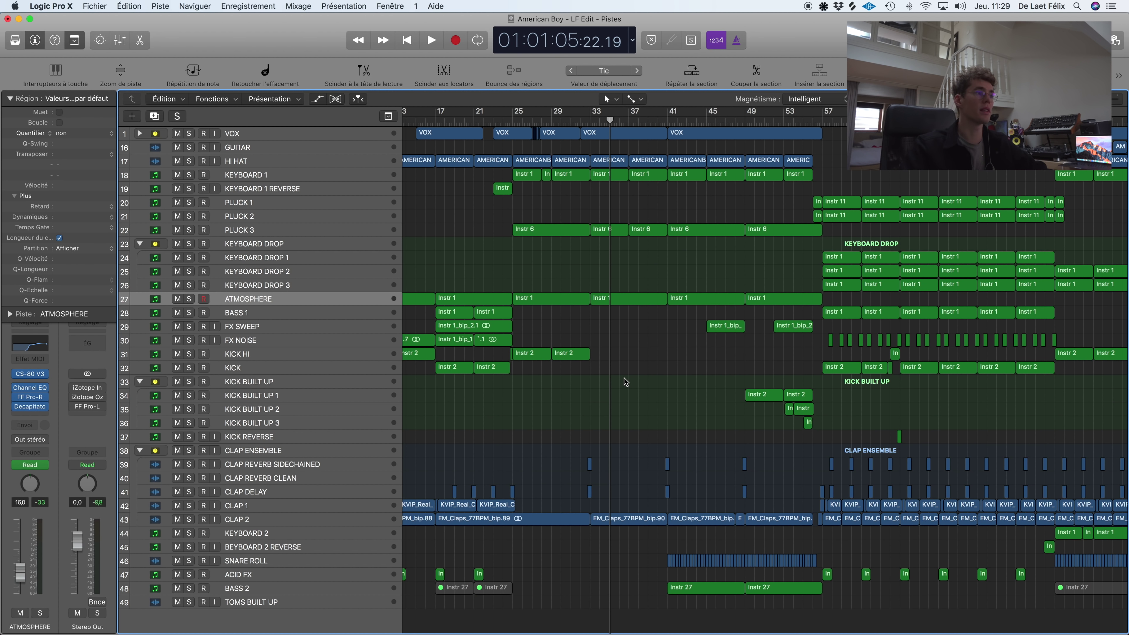
# Step: Enlarge the track rows in the arrangement and expand the VOX stack to show its individual vocal tracks
pyautogui.hscroll(-10, 624, 378)
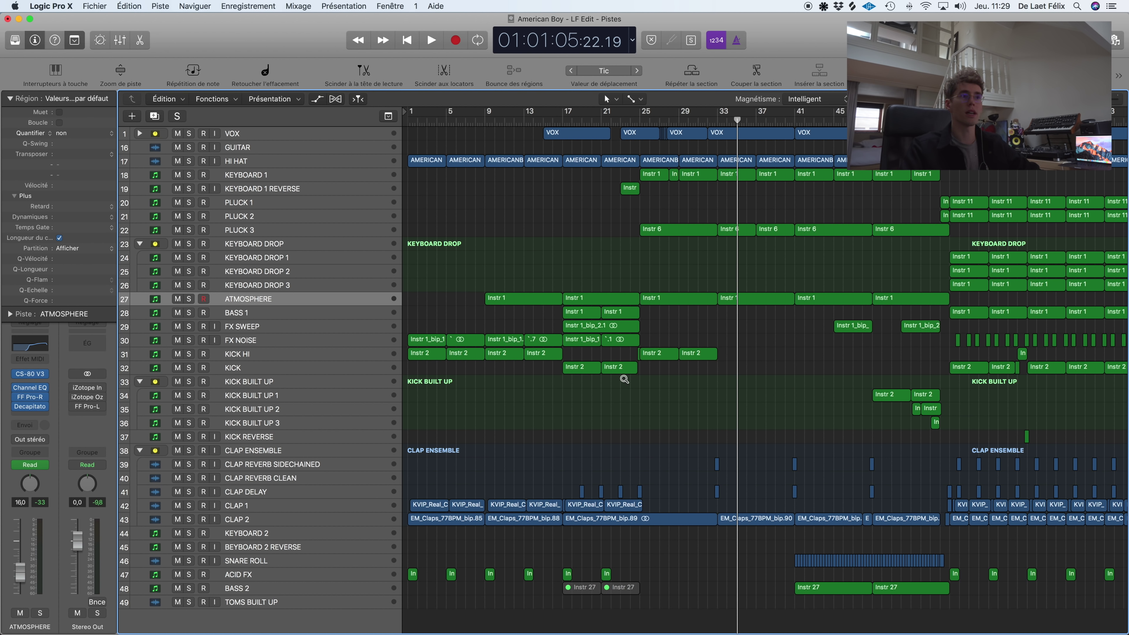
pyautogui.press('super+Down')
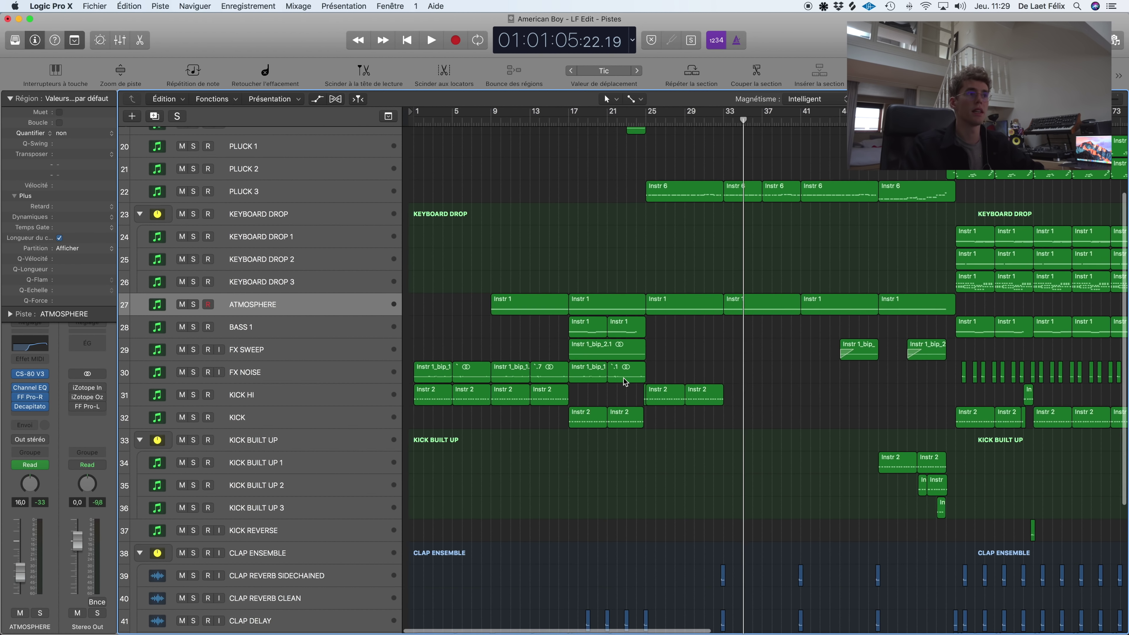
pyautogui.scroll(5, 624, 377)
pyautogui.click(498, 319)
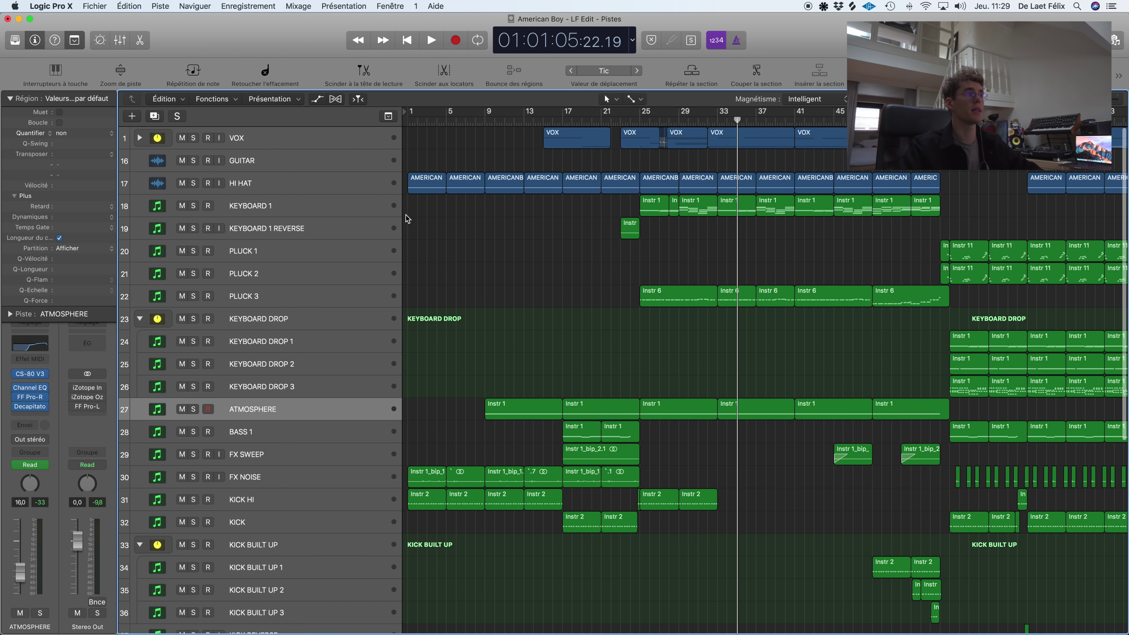
pyautogui.click(252, 140)
pyautogui.click(140, 138)
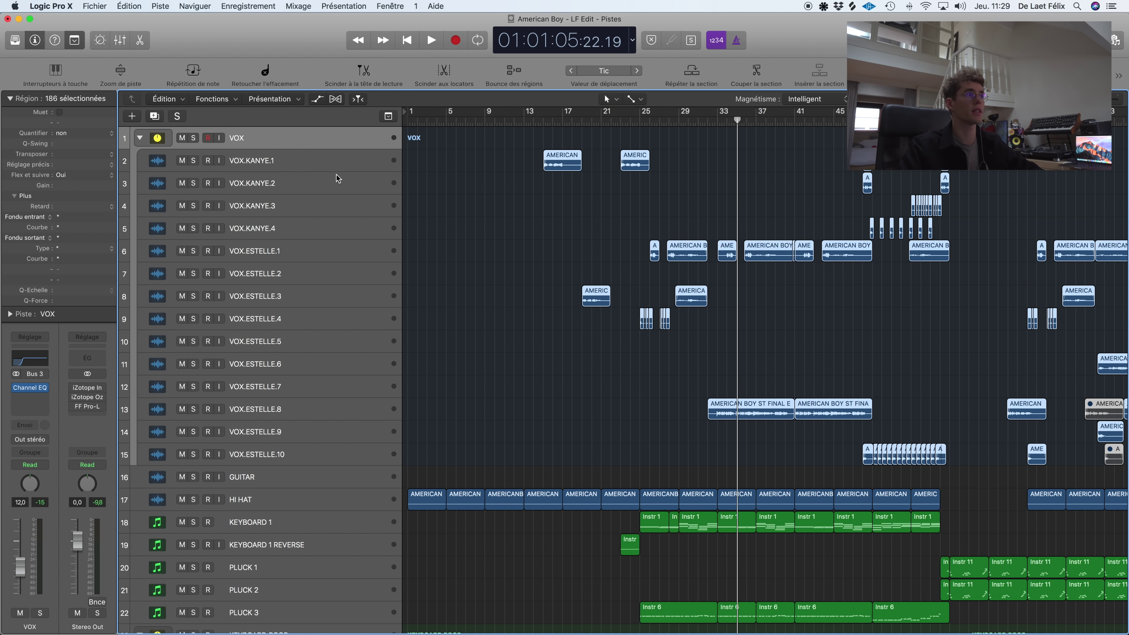
# Step: Examine the Kanye and Estelle vocal tracks inside the VOX stack and how their regions are arranged
pyautogui.click(342, 281)
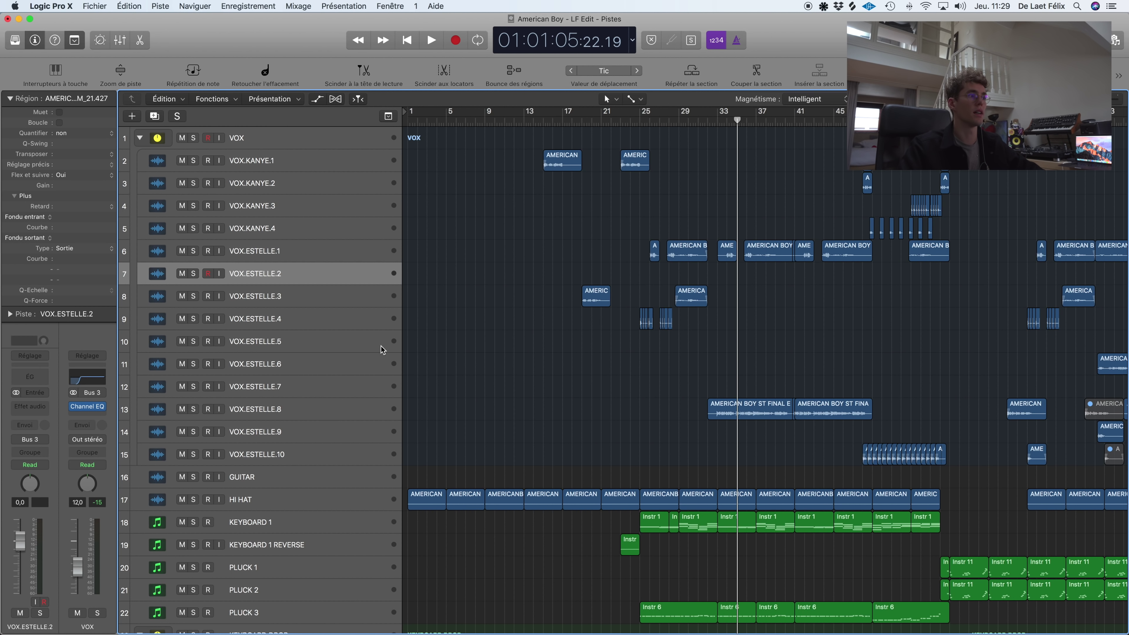
pyautogui.click(493, 357)
pyautogui.scroll(-2, 493, 357)
pyautogui.scroll(2, 494, 358)
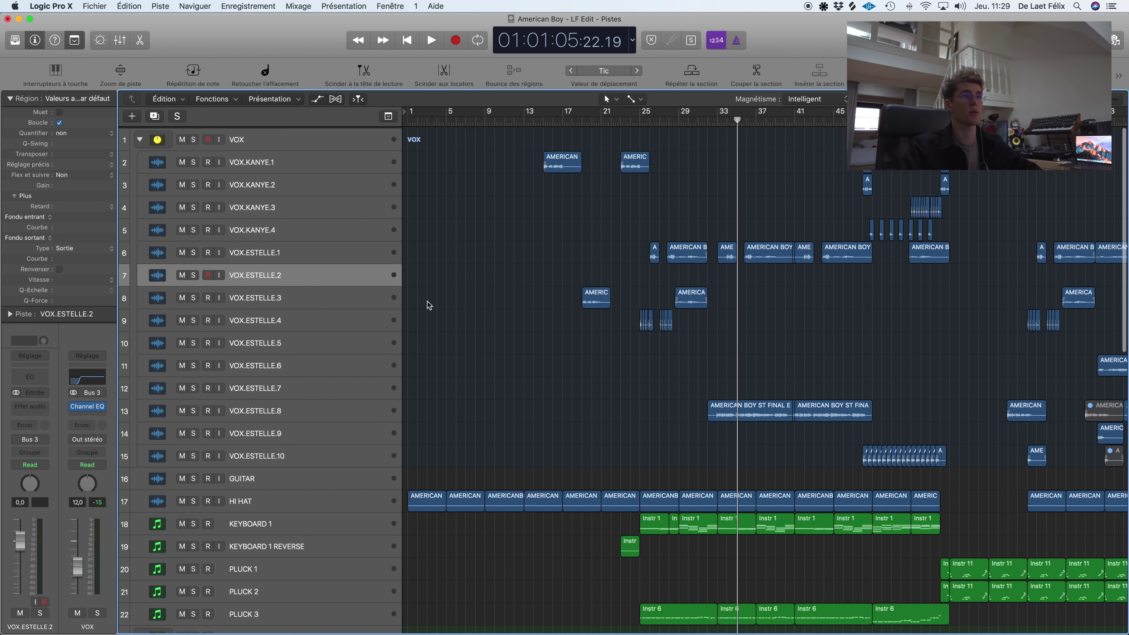
pyautogui.scroll(-2, 433, 291)
pyautogui.scroll(2, 434, 291)
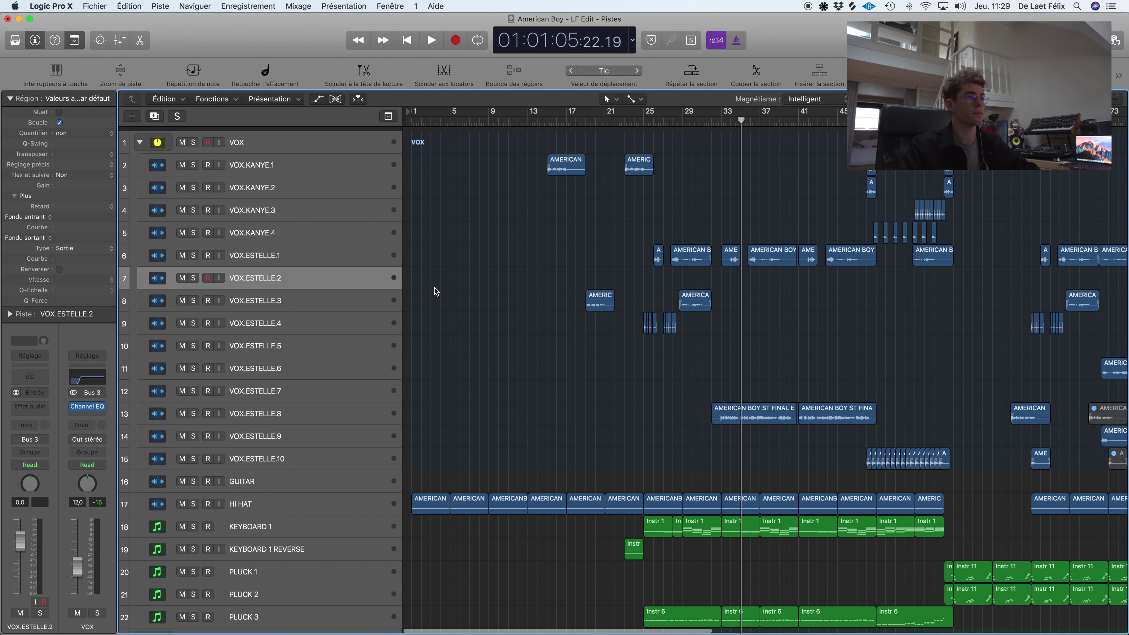
pyautogui.scroll(-2, 430, 296)
pyautogui.scroll(1, 428, 294)
# Step: Solo the GUITAR track, listen to it from the start of its first region, and remove the solo
pyautogui.click(287, 465)
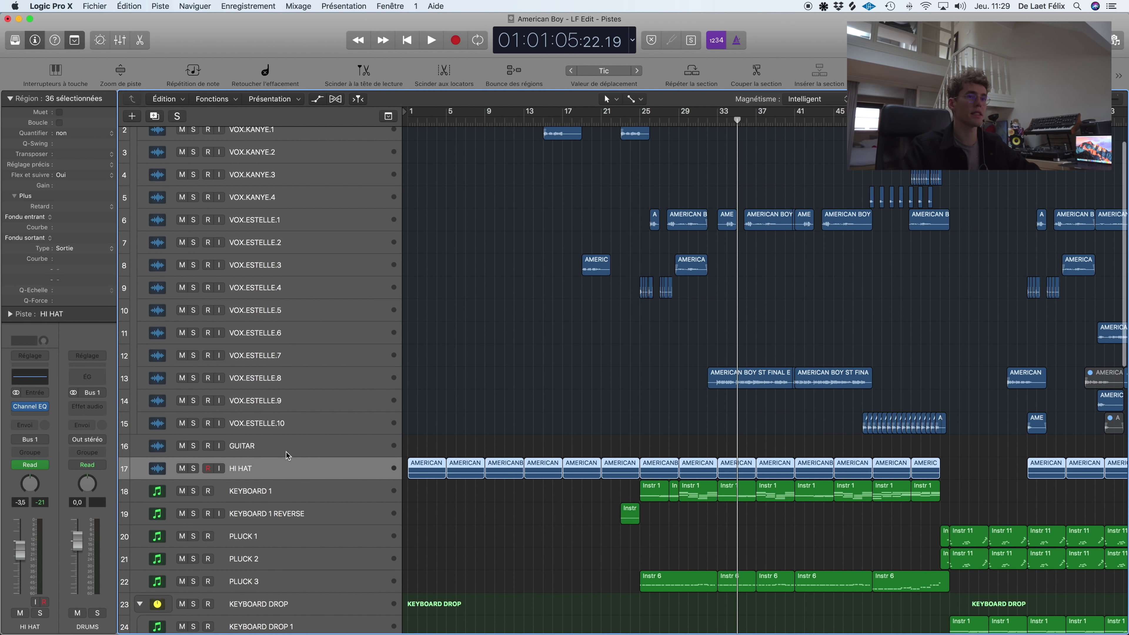
pyautogui.click(278, 427)
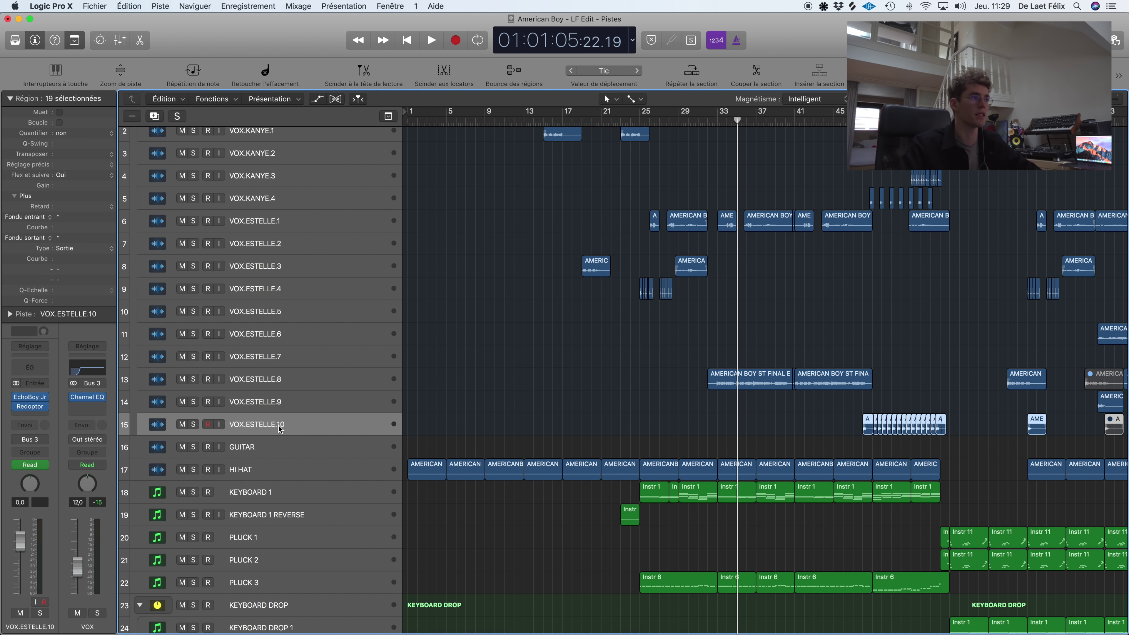
pyautogui.click(283, 450)
pyautogui.hscroll(10, 622, 311)
pyautogui.scroll(2, 174, 190)
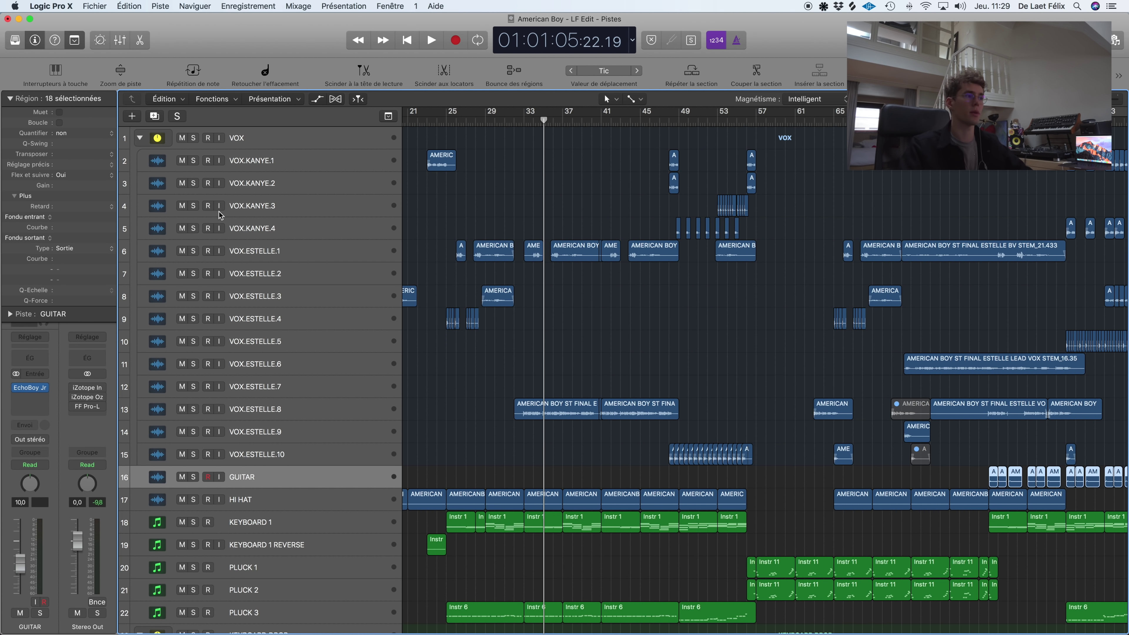
pyautogui.click(194, 478)
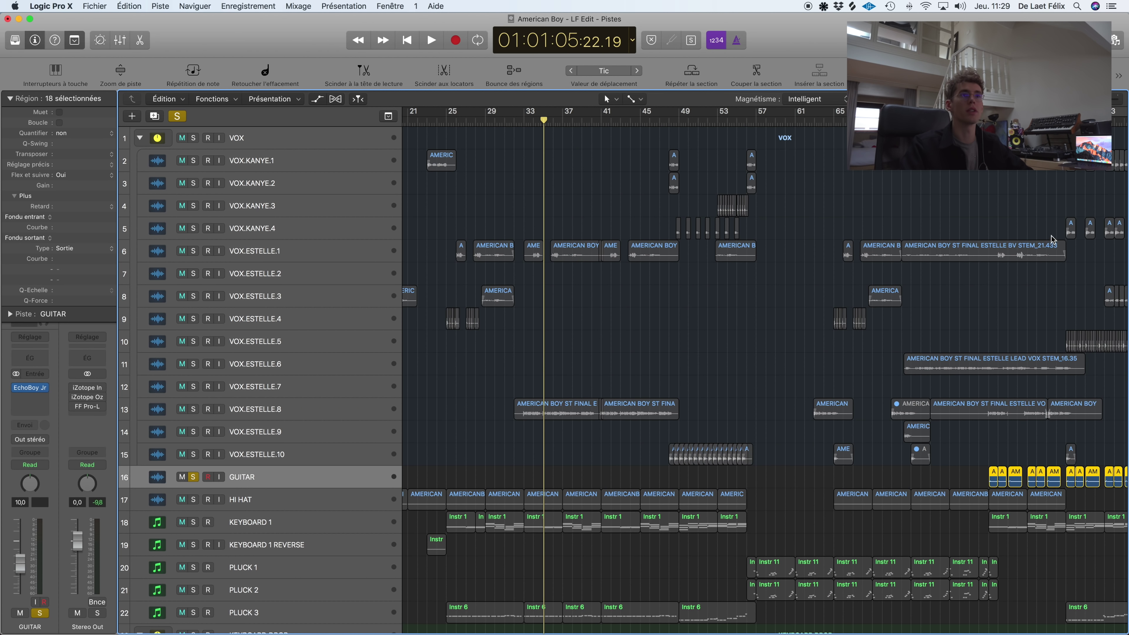
pyautogui.click(989, 121)
pyautogui.press('space')
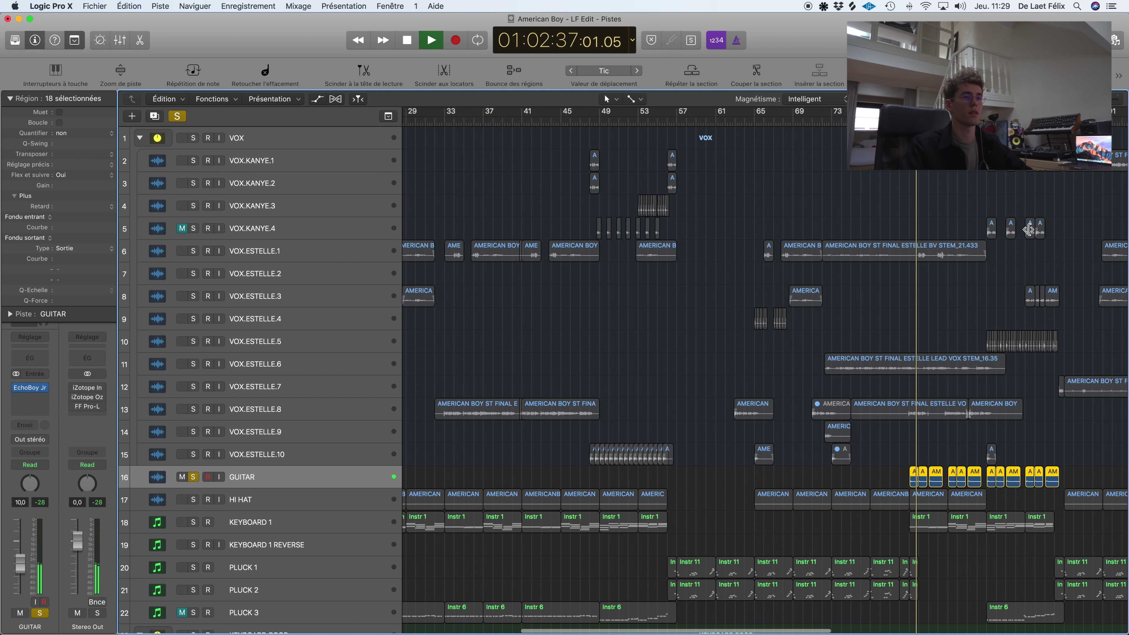
pyautogui.press('space')
pyautogui.click(193, 477)
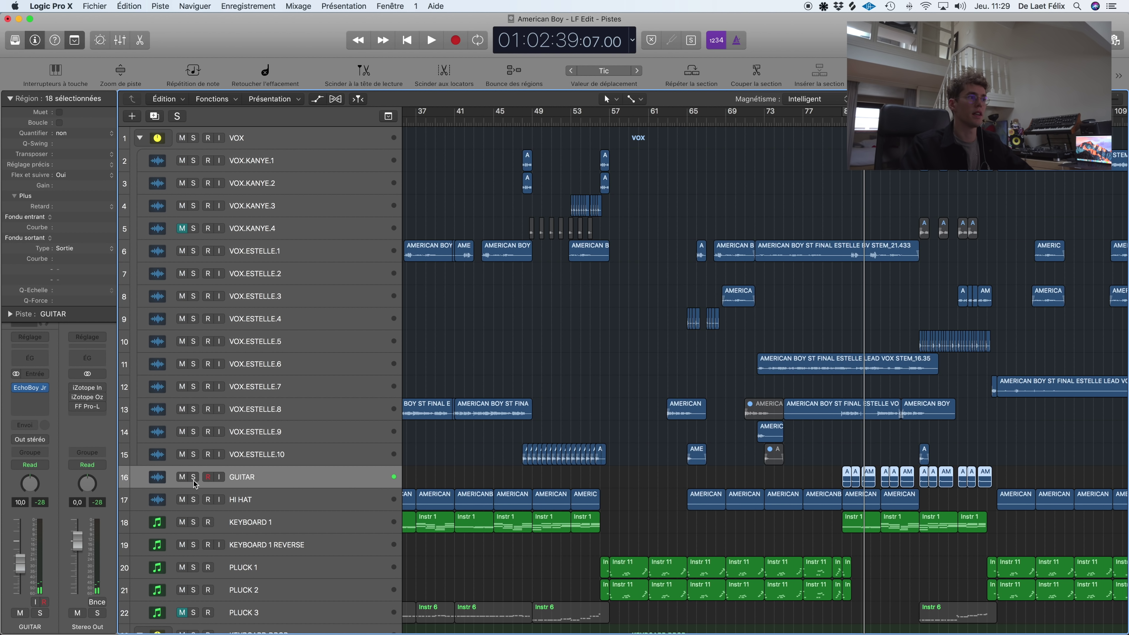
# Step: Go back to the beginning of the arrangement and collapse the VOX stack
pyautogui.hscroll(-10, 493, 388)
pyautogui.scroll(-7, 493, 388)
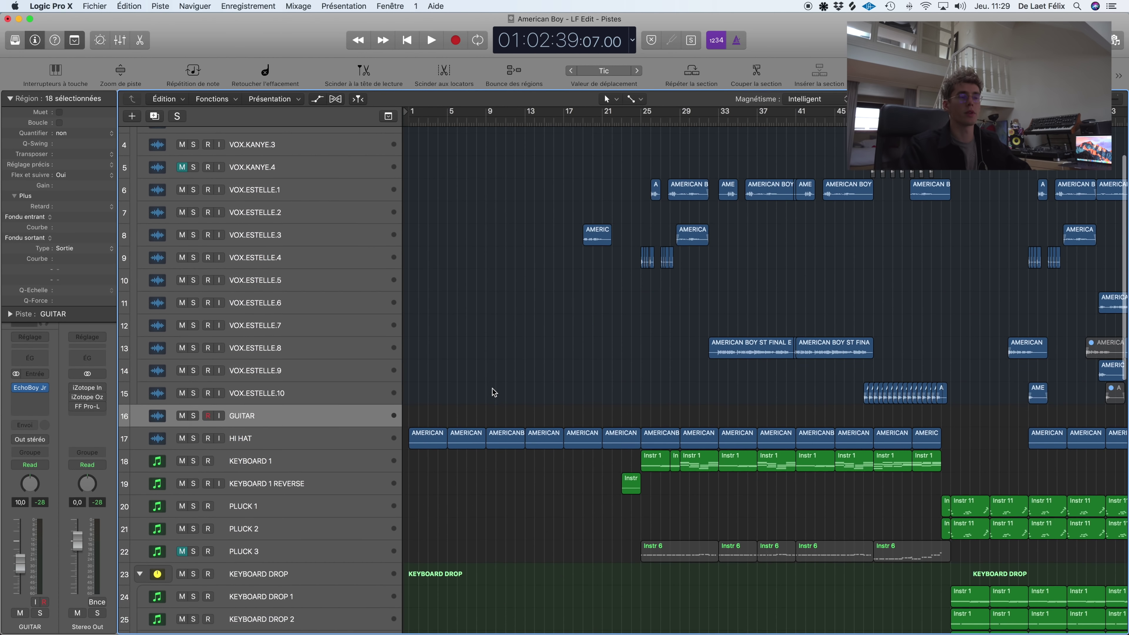
pyautogui.scroll(7, 493, 389)
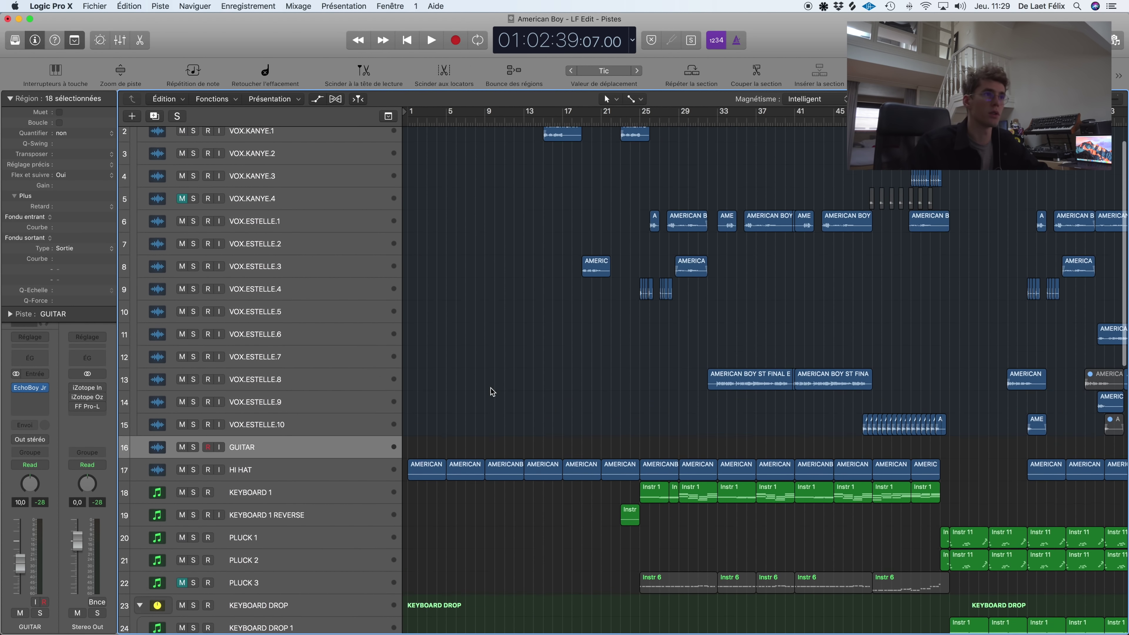
pyautogui.click(140, 140)
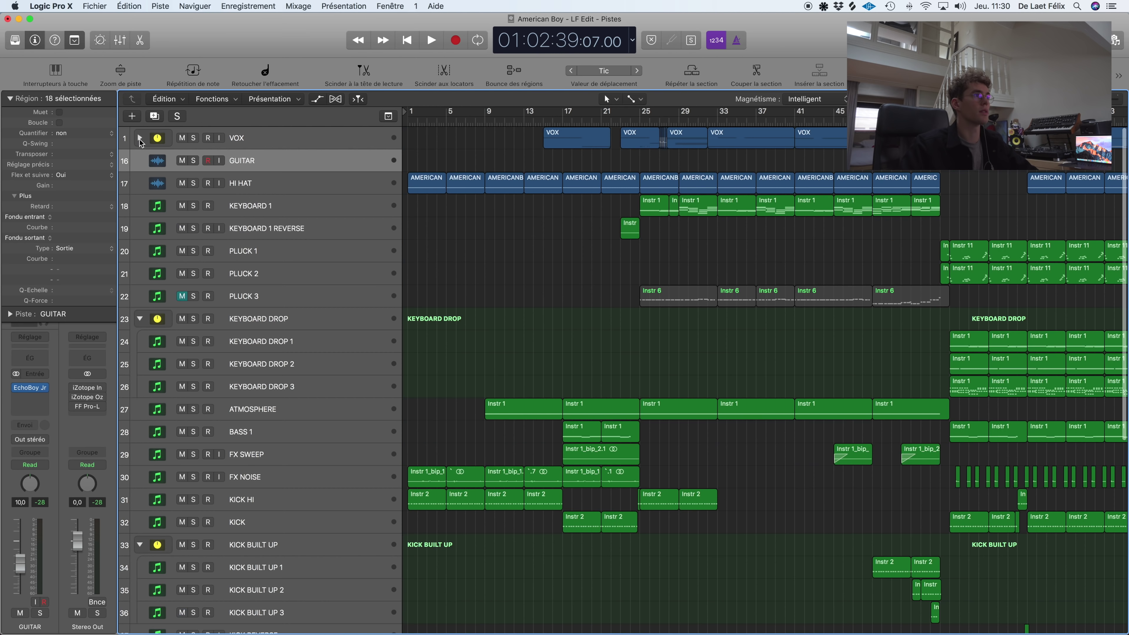
# Step: Look through the remaining keyboard, FX, kick and clap tracks across the arrangement and return the playhead to the project start
pyautogui.click(495, 245)
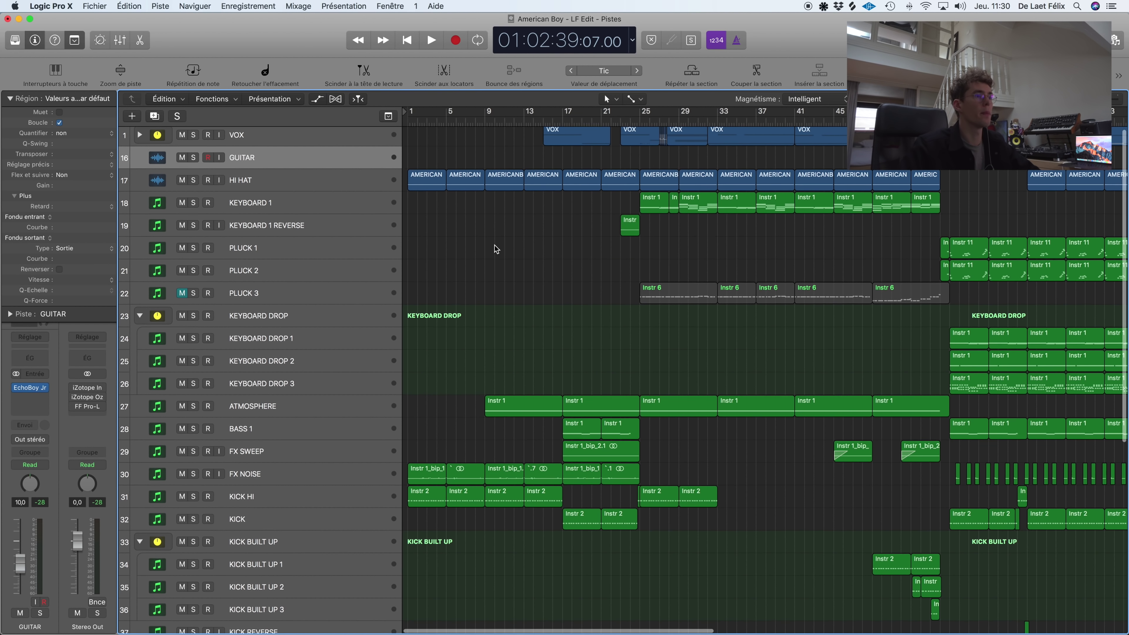
pyautogui.scroll(-1, 495, 246)
pyautogui.scroll(-4, 495, 246)
pyautogui.hscroll(15, 495, 246)
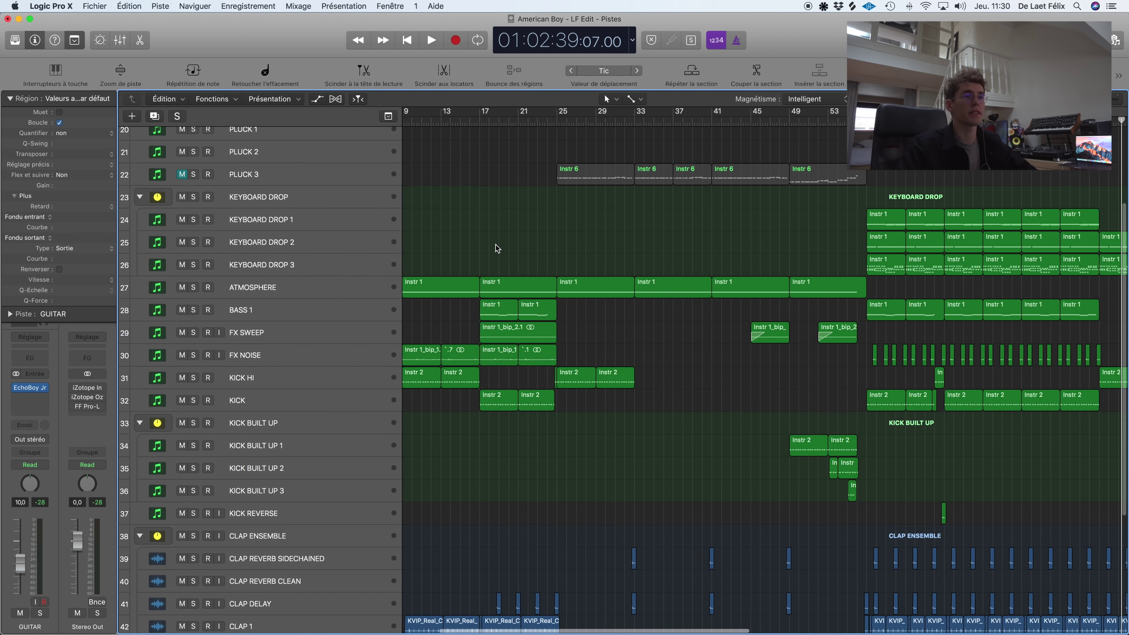
pyautogui.scroll(-9, 497, 248)
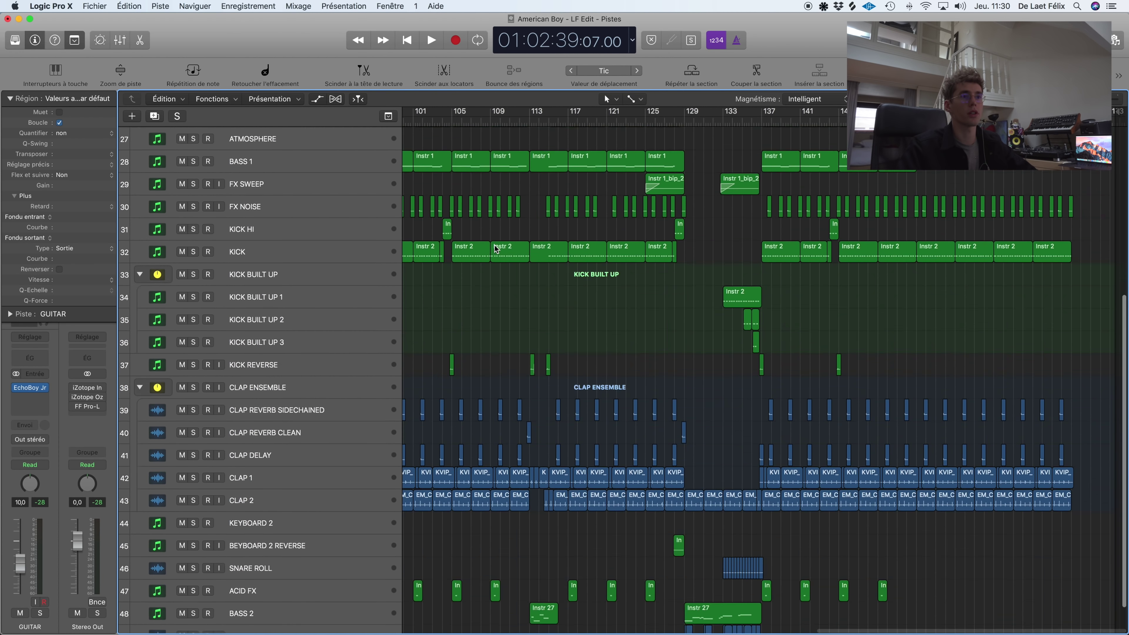
pyautogui.hscroll(-15, 497, 249)
pyautogui.press('Return')
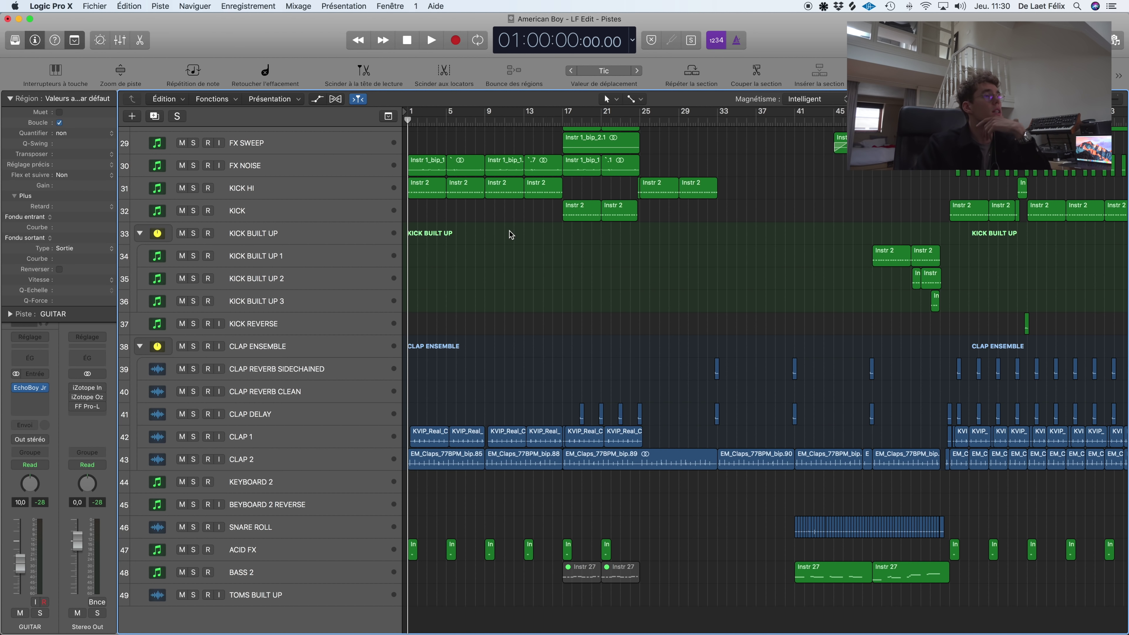
# Step: Open the Kick 2 instrument of the KICK HI track and place its window clear of the track list
pyautogui.scroll(6, 513, 230)
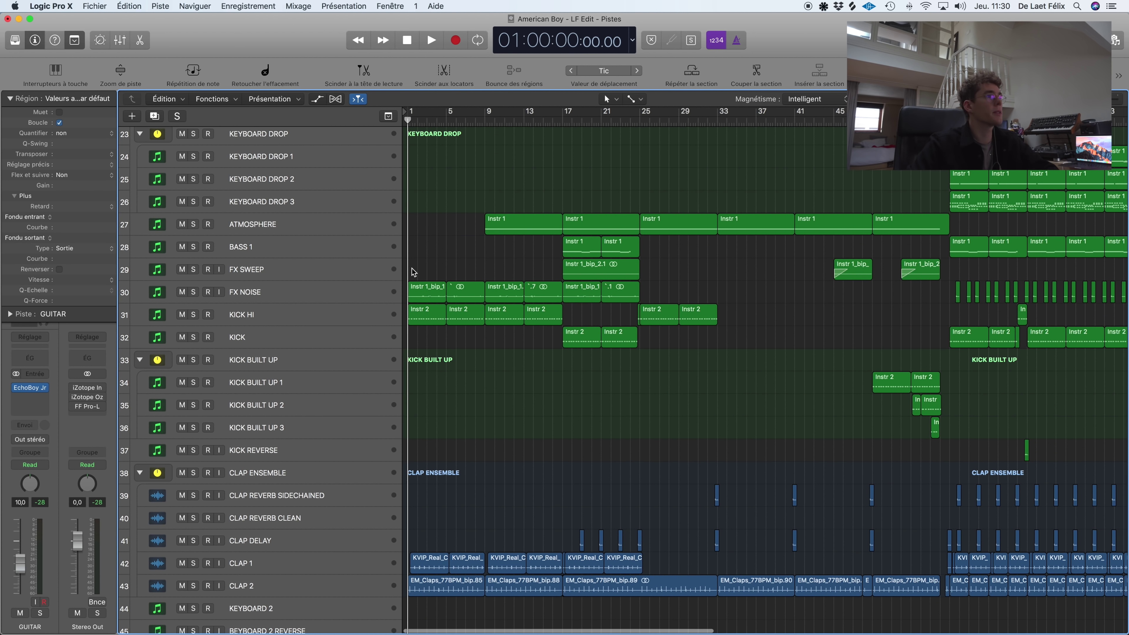
pyautogui.scroll(-1, 414, 272)
pyautogui.click(303, 301)
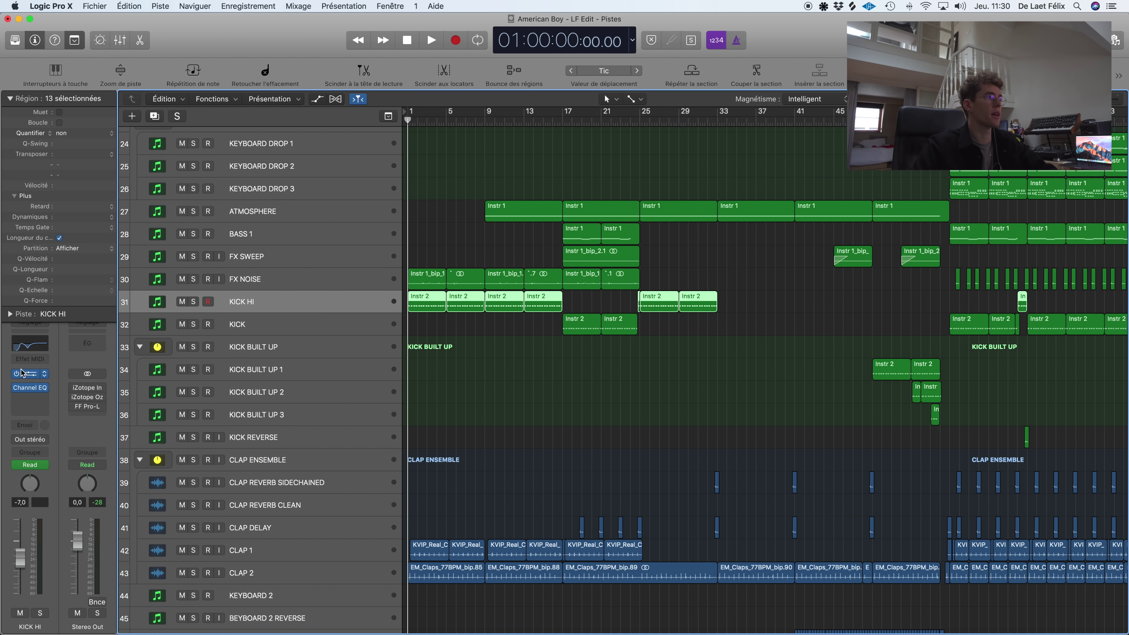
pyautogui.click(32, 376)
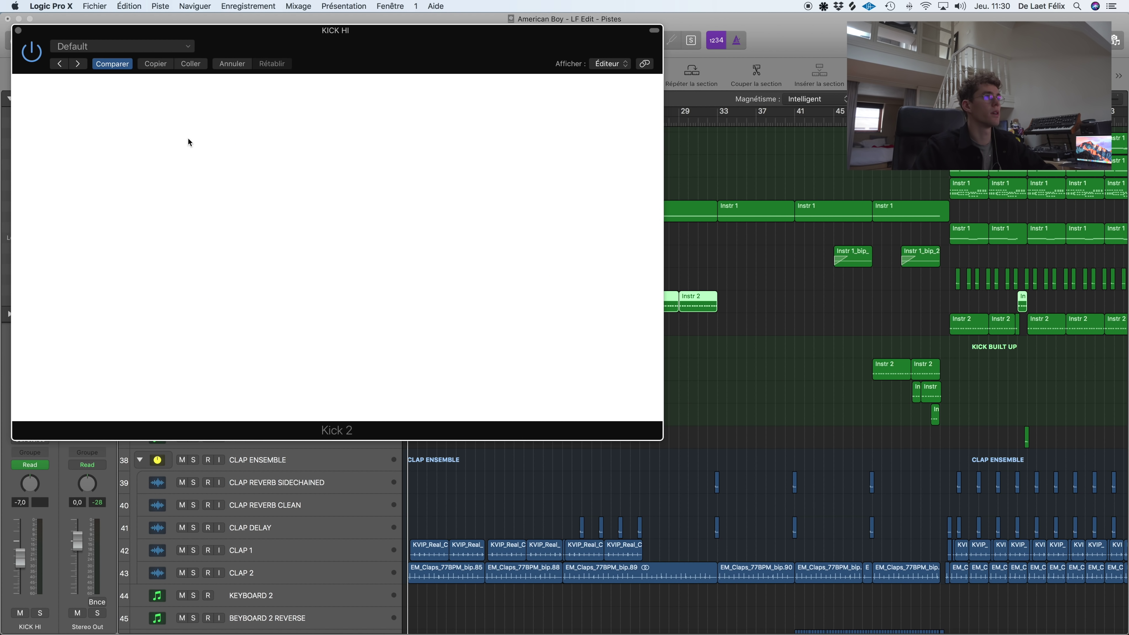
pyautogui.moveTo(292, 27); pyautogui.dragTo(741, 138)
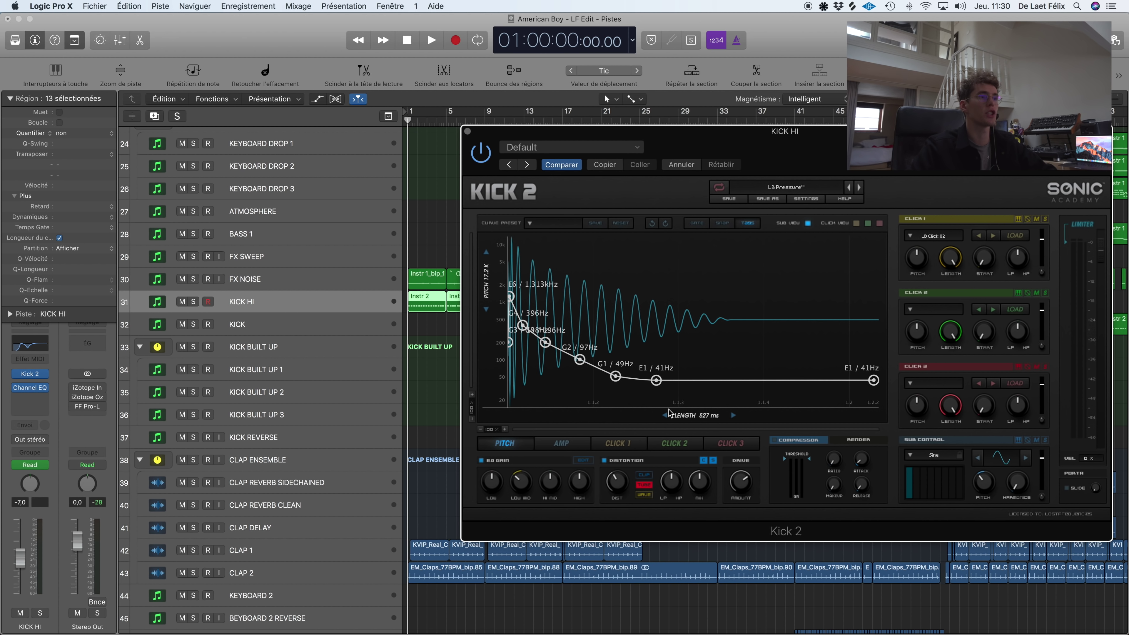
pyautogui.moveTo(613, 129); pyautogui.dragTo(705, 178)
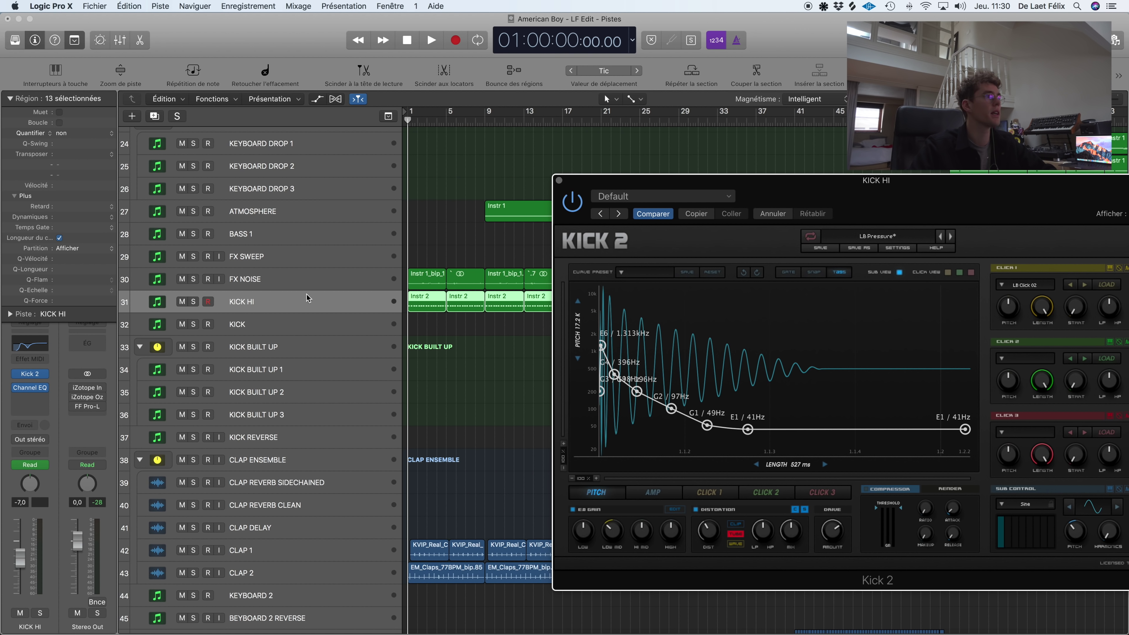
pyautogui.moveTo(683, 173); pyautogui.dragTo(879, 375)
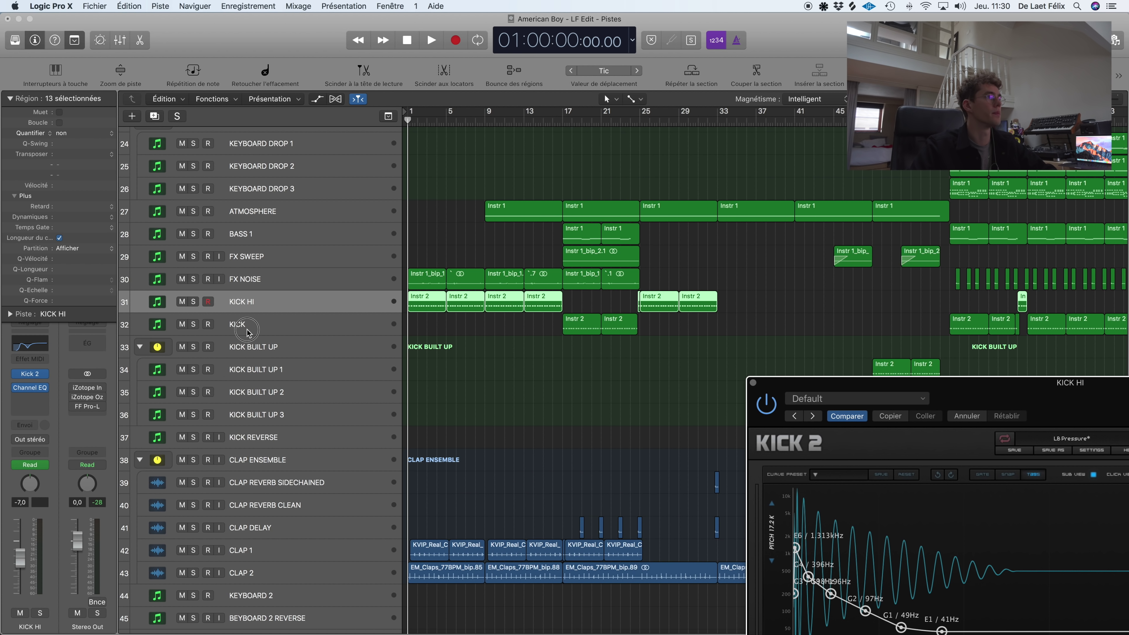
# Step: Solo the KICK track and listen to it from bar 17
pyautogui.click(198, 328)
pyautogui.click(194, 324)
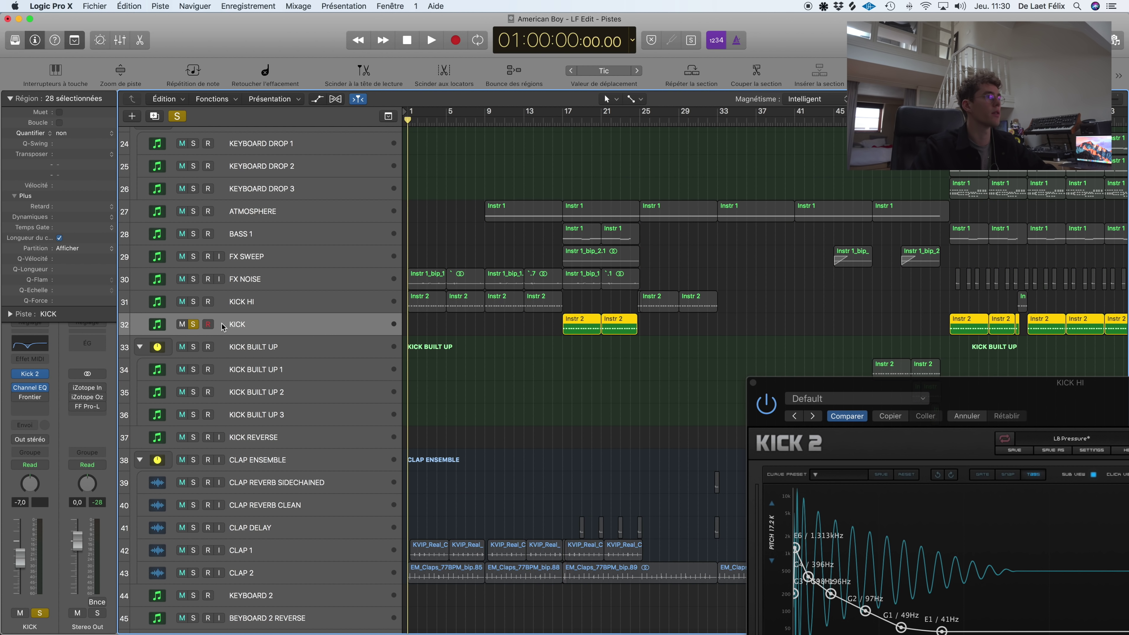
pyautogui.click(567, 122)
pyautogui.press('space')
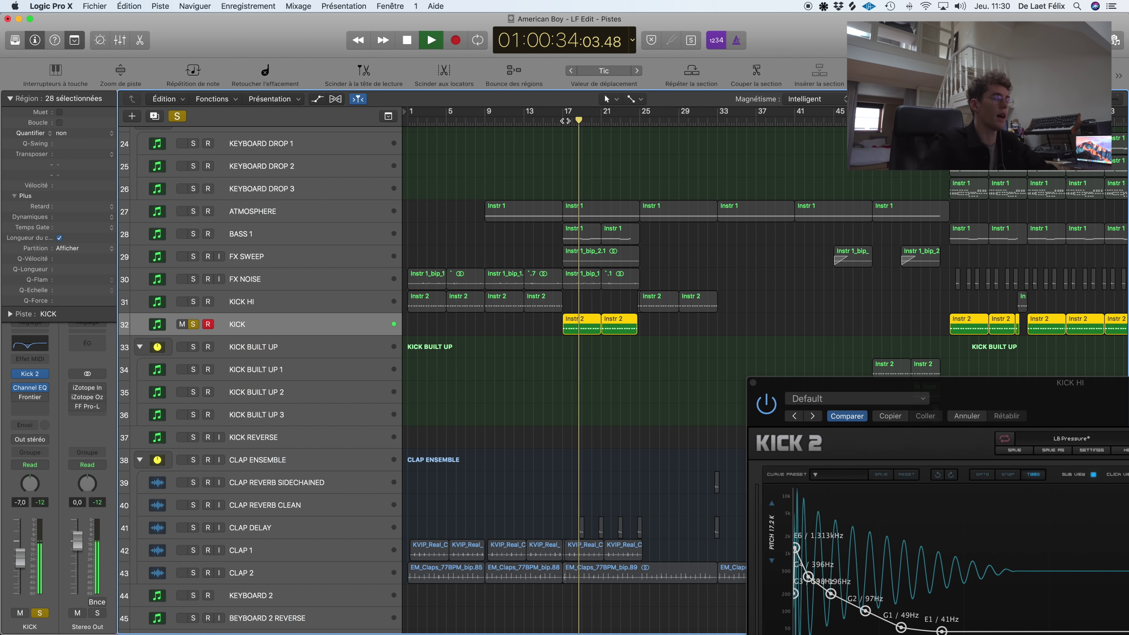
pyautogui.press('space')
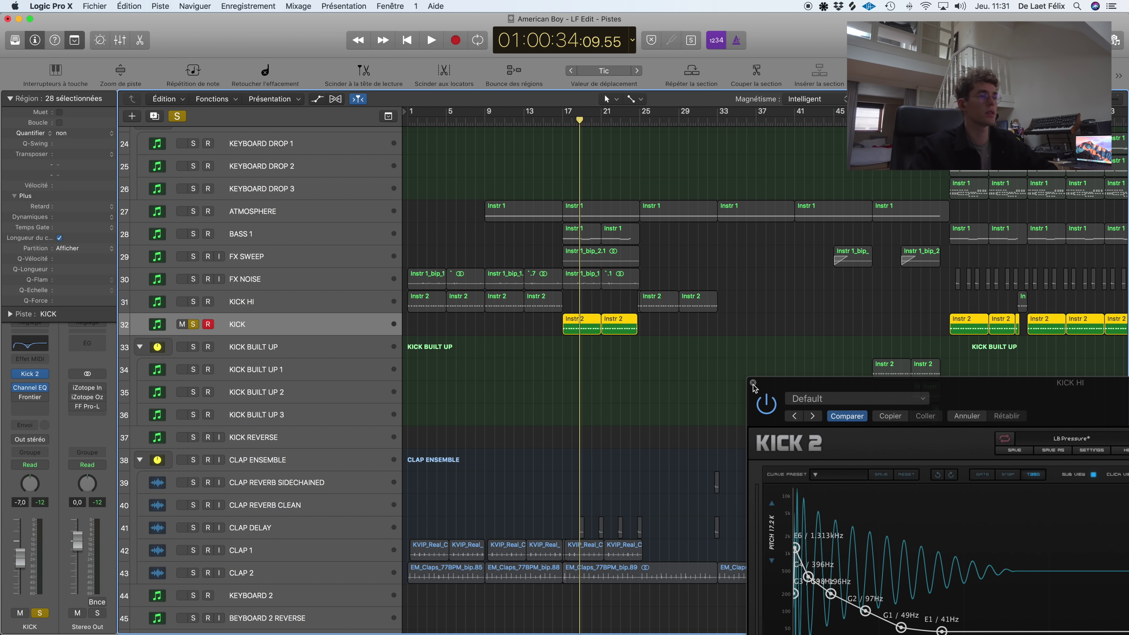
pyautogui.press('space')
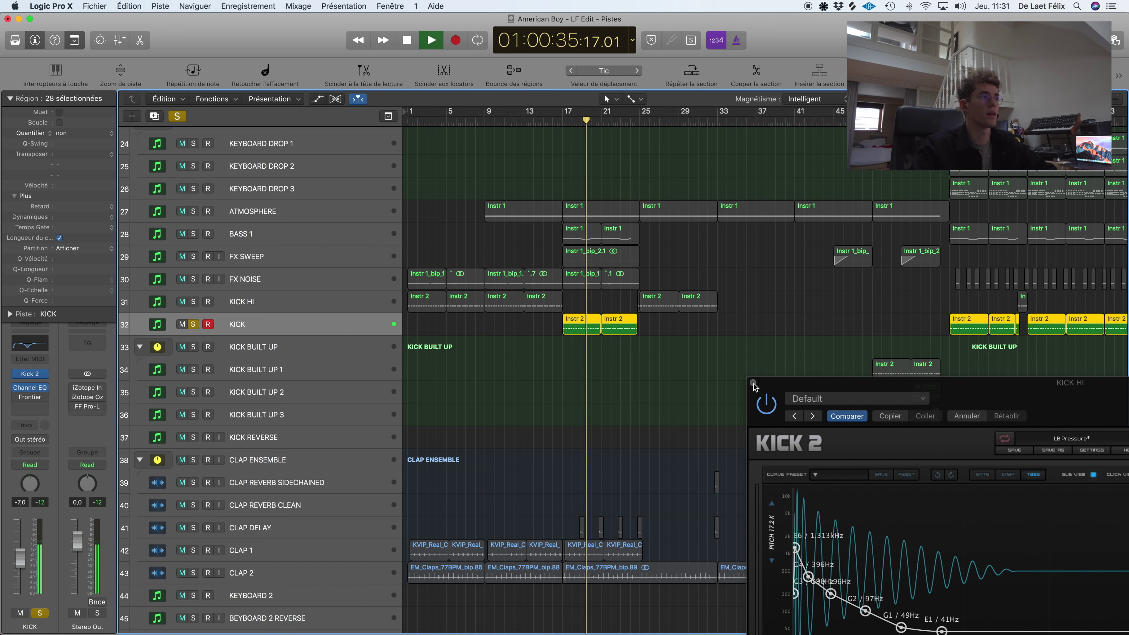
pyautogui.press('space')
# Step: Close the Kick 2 window and switch the solo from KICK to KICK HI, with the playhead at the project start
pyautogui.click(753, 383)
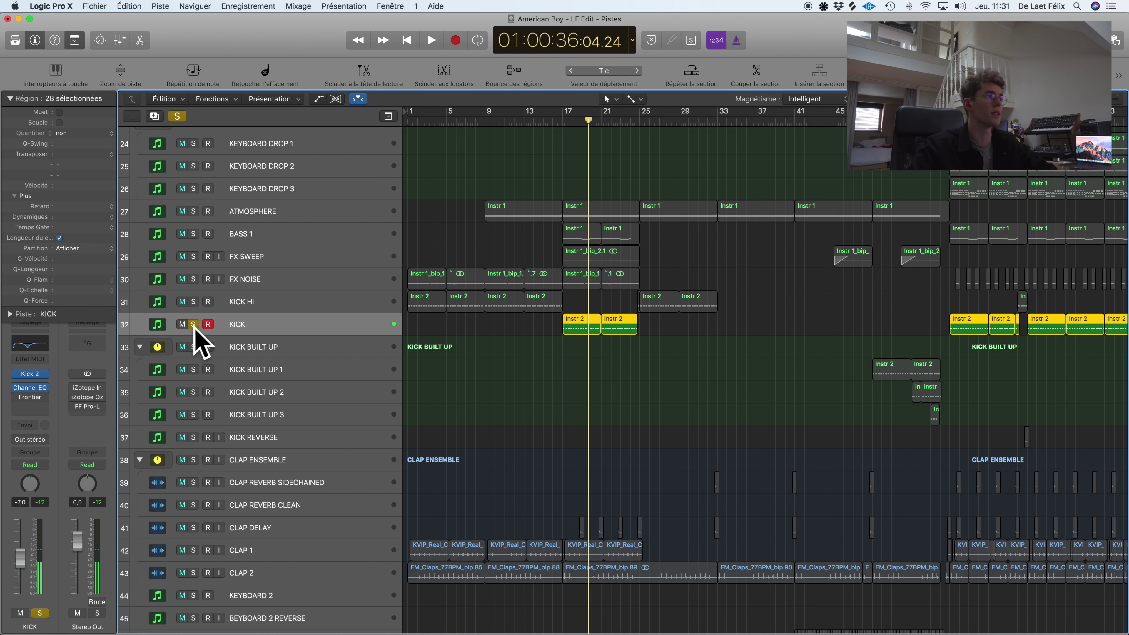
pyautogui.click(194, 326)
pyautogui.click(193, 302)
pyautogui.press('Return')
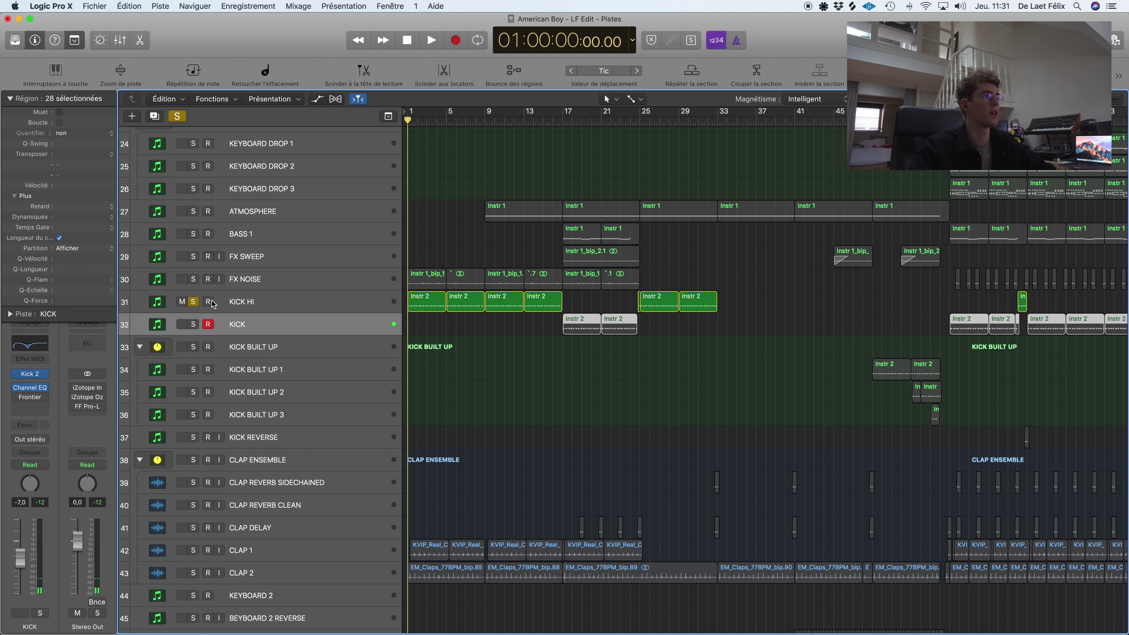
pyautogui.click(209, 302)
# Step: Check the Channel EQ curve of the KICK HI track and play the soloed track from the start
pyautogui.click(29, 343)
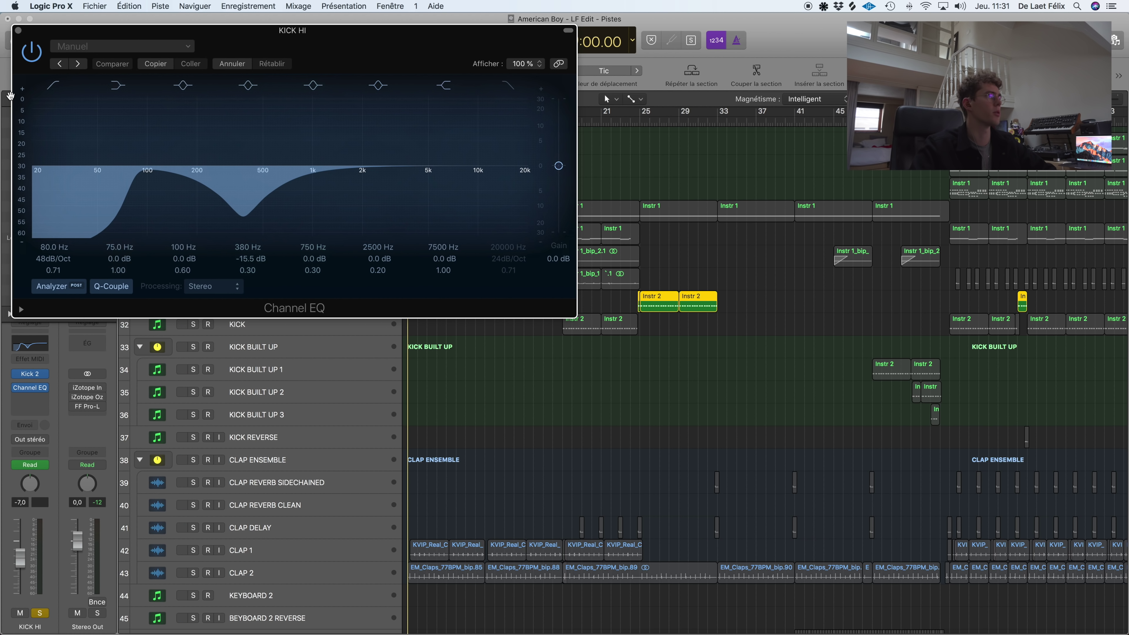
pyautogui.click(18, 30)
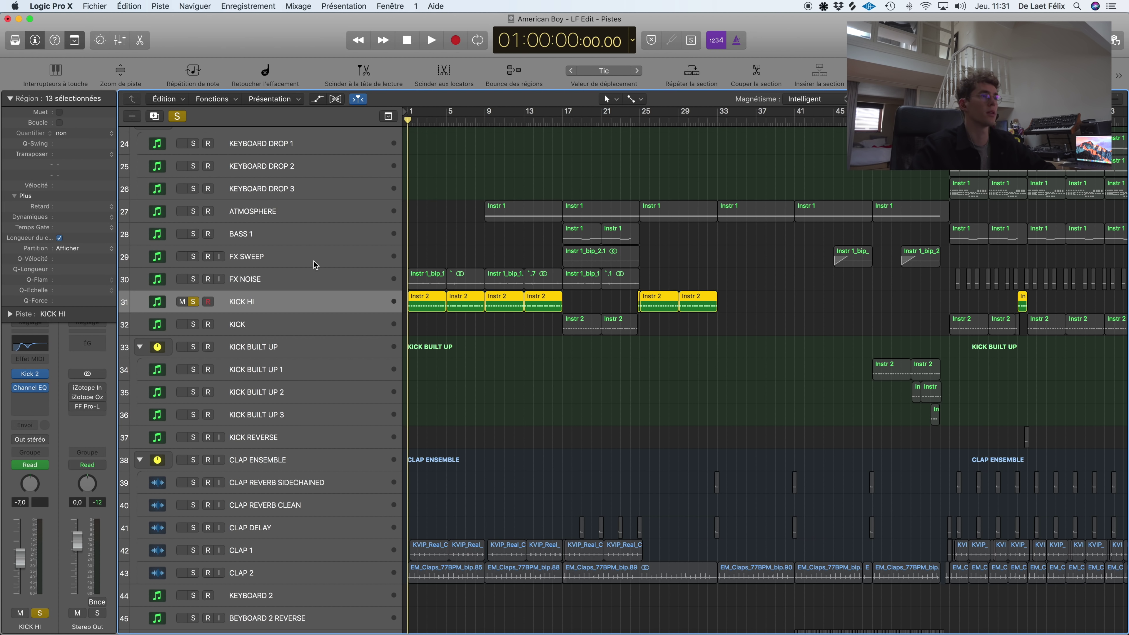
pyautogui.press('space')
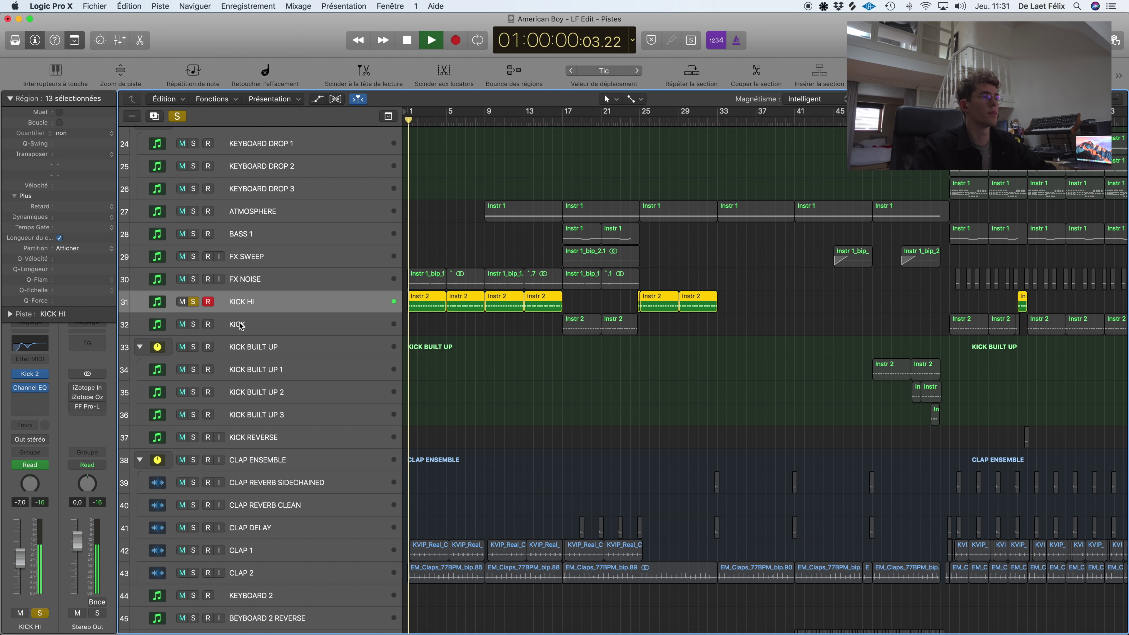
# Step: Solo the KICK track together with KICK HI and listen to the transition between them around bar 17
pyautogui.click(193, 324)
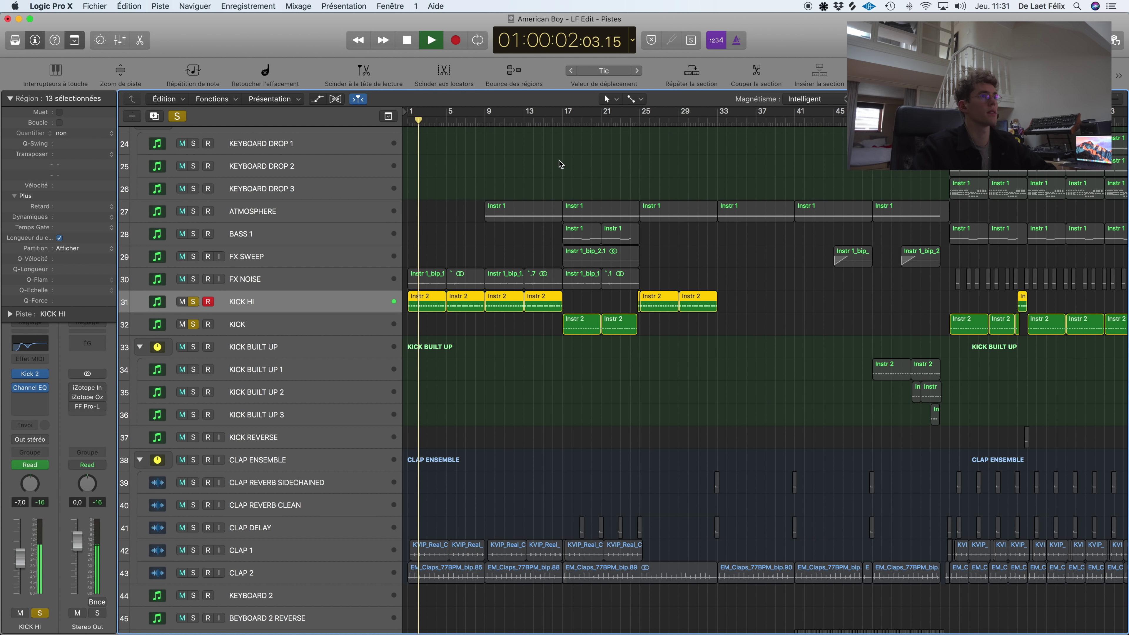
pyautogui.click(553, 120)
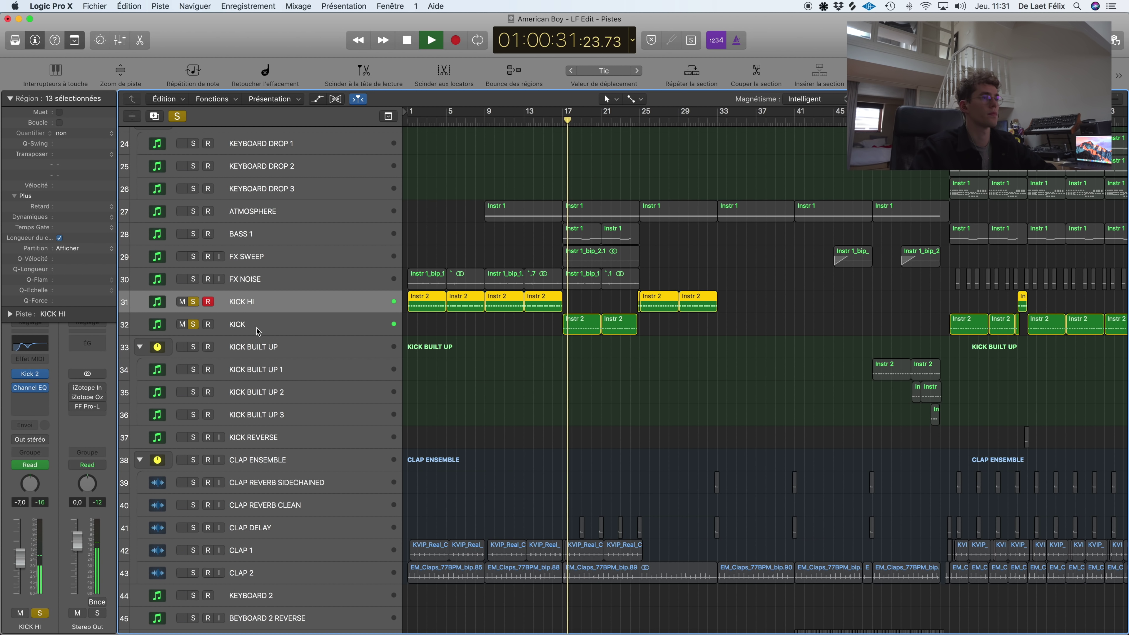
pyautogui.press('space')
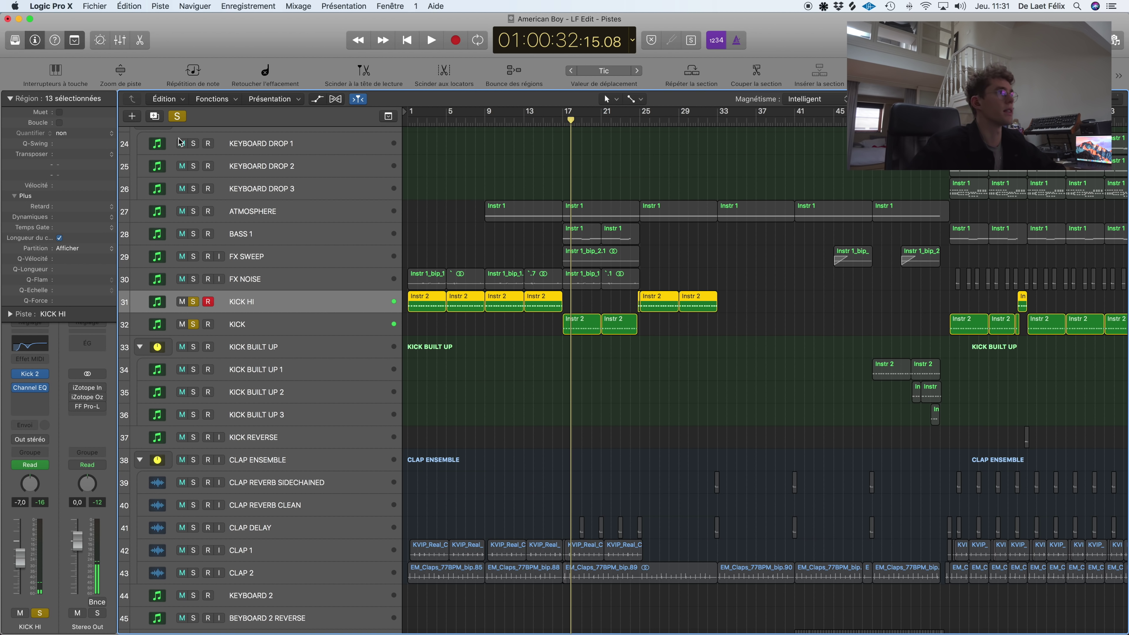
# Step: Clear all solos, select the FX NOISE track and return the playhead to the project start
pyautogui.click(177, 116)
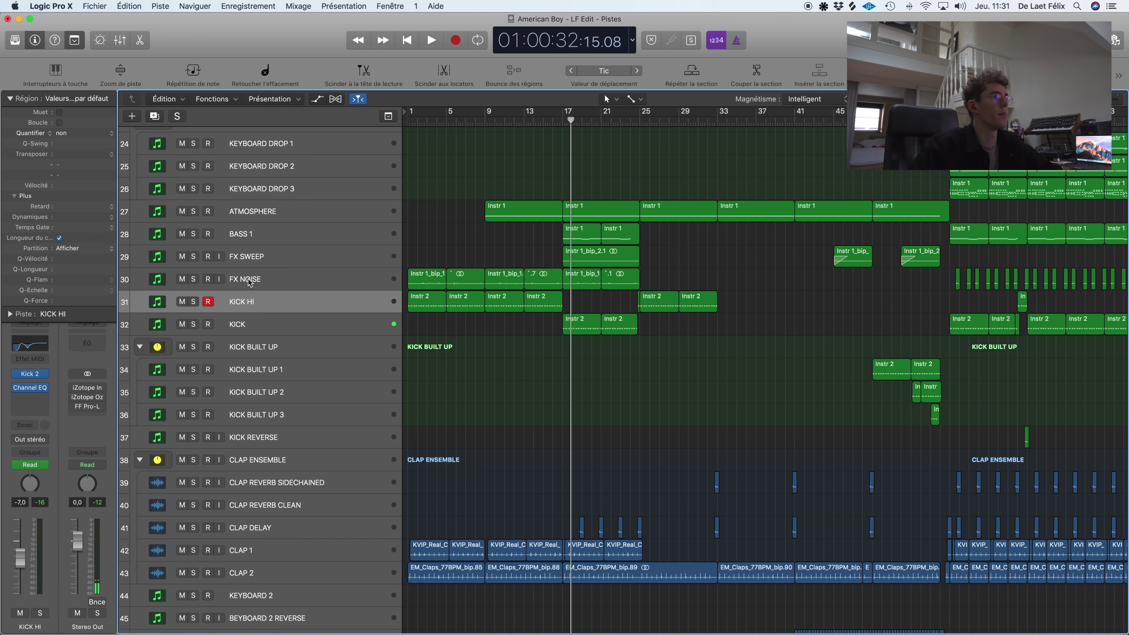
pyautogui.click(248, 280)
pyautogui.press('Return')
pyautogui.click(473, 259)
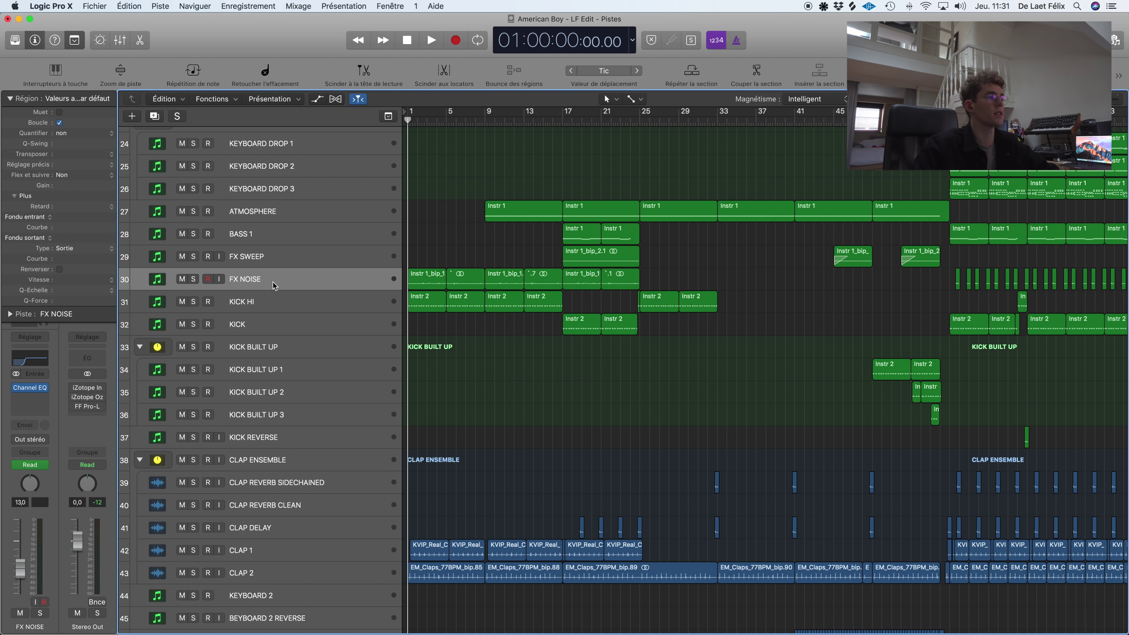
pyautogui.click(262, 259)
pyautogui.scroll(-5, 263, 263)
pyautogui.doubleClick(272, 616)
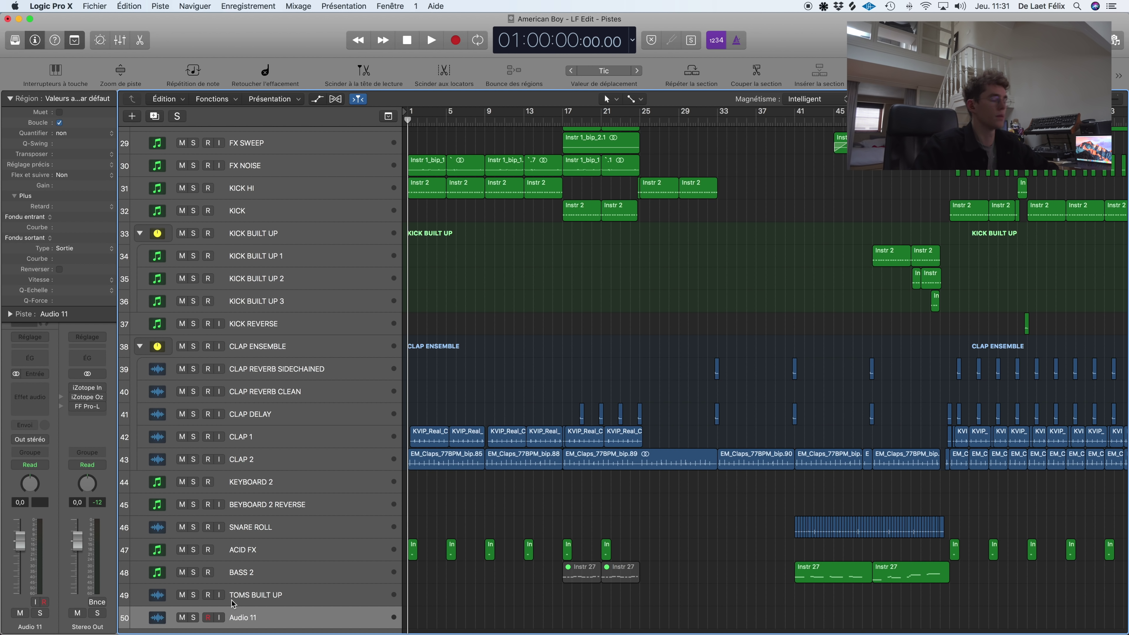
pyautogui.press('super+BackSpace')
# Step: Add a software instrument track below TOMS BUILT UP and load the FabFilter Twin 2 synth on it
pyautogui.click(153, 550)
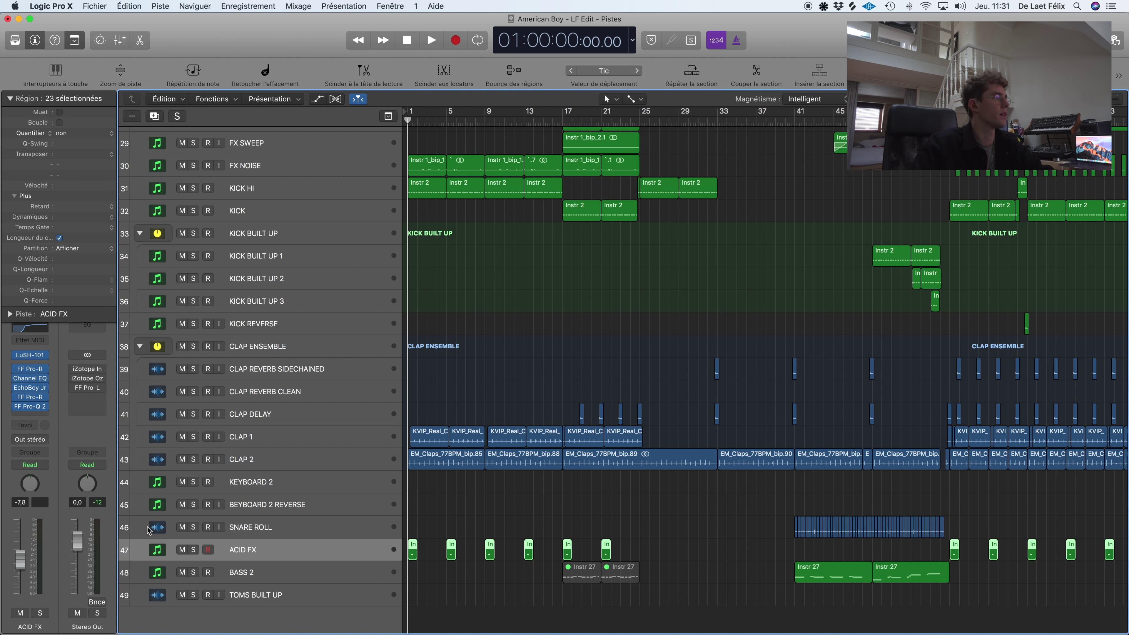
pyautogui.doubleClick(223, 622)
pyautogui.click(36, 374)
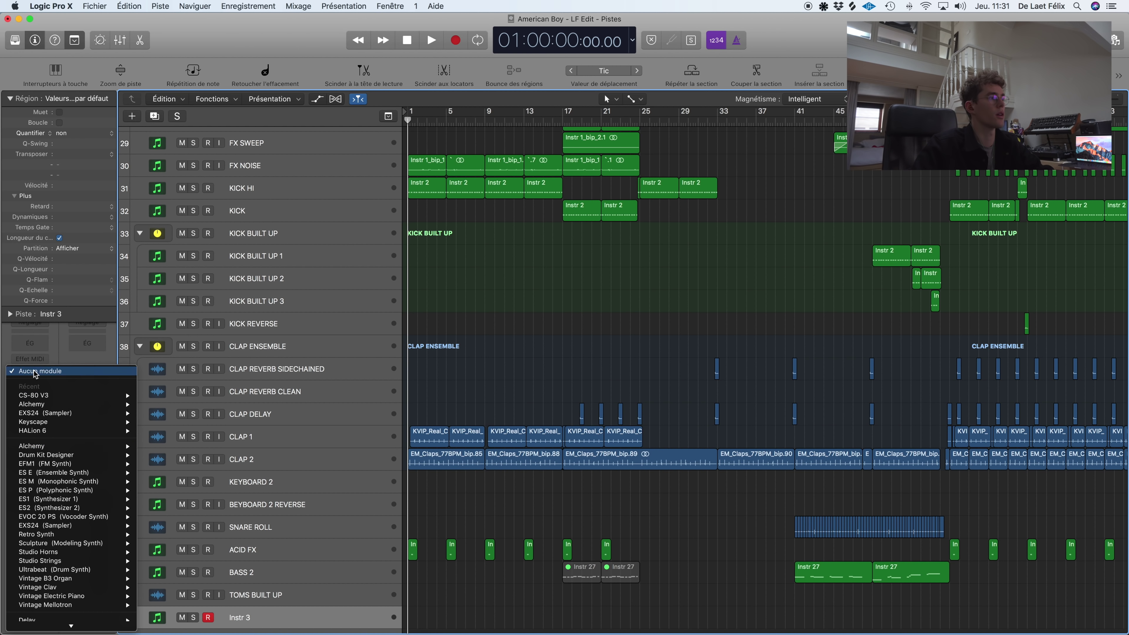
pyautogui.scroll(-5, 94, 620)
pyautogui.moveTo(93, 617)
pyautogui.moveTo(195, 627)
pyautogui.moveTo(199, 522)
pyautogui.click(317, 529)
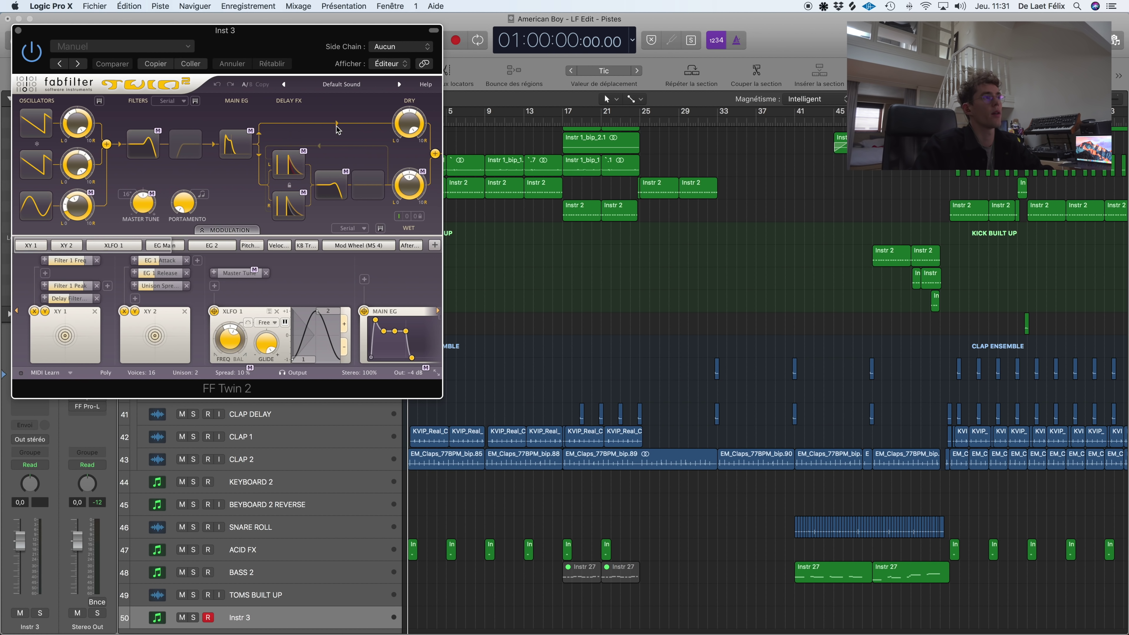
# Step: Load the Effects > Noise preset Distant Band On The Winds SDG in Twin 2 and close its window
pyautogui.click(343, 85)
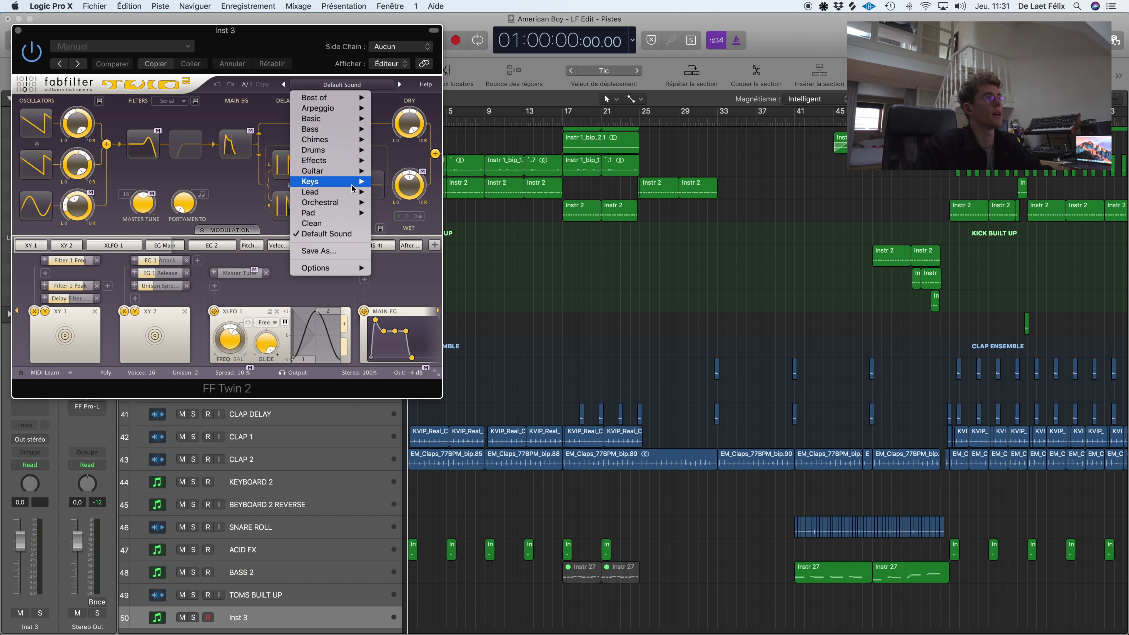
pyautogui.moveTo(352, 161)
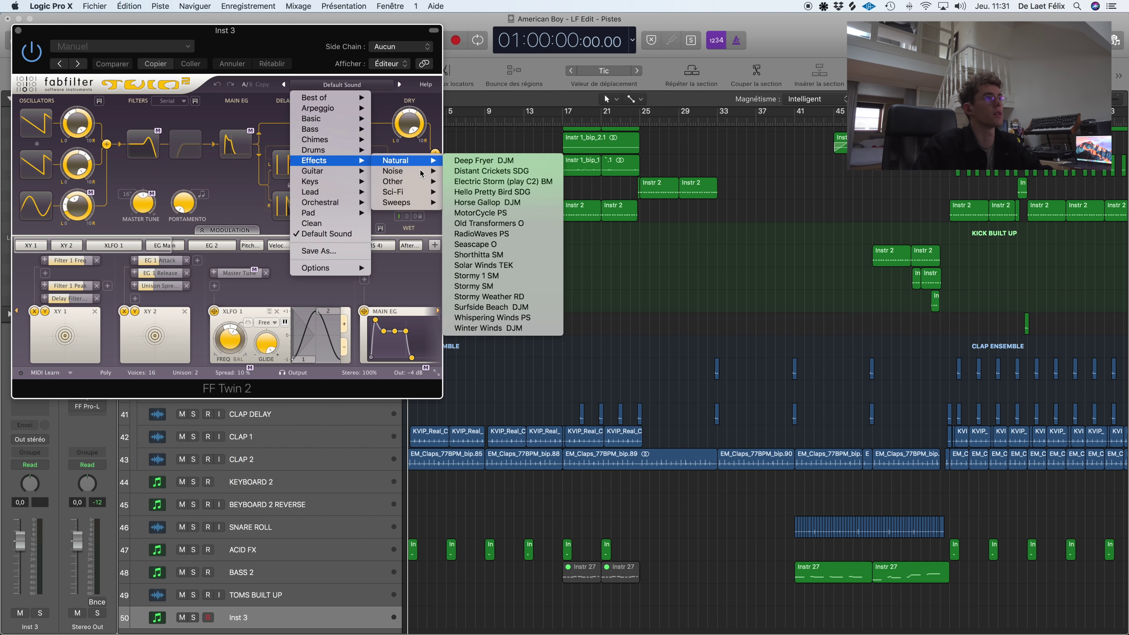
pyautogui.moveTo(411, 171)
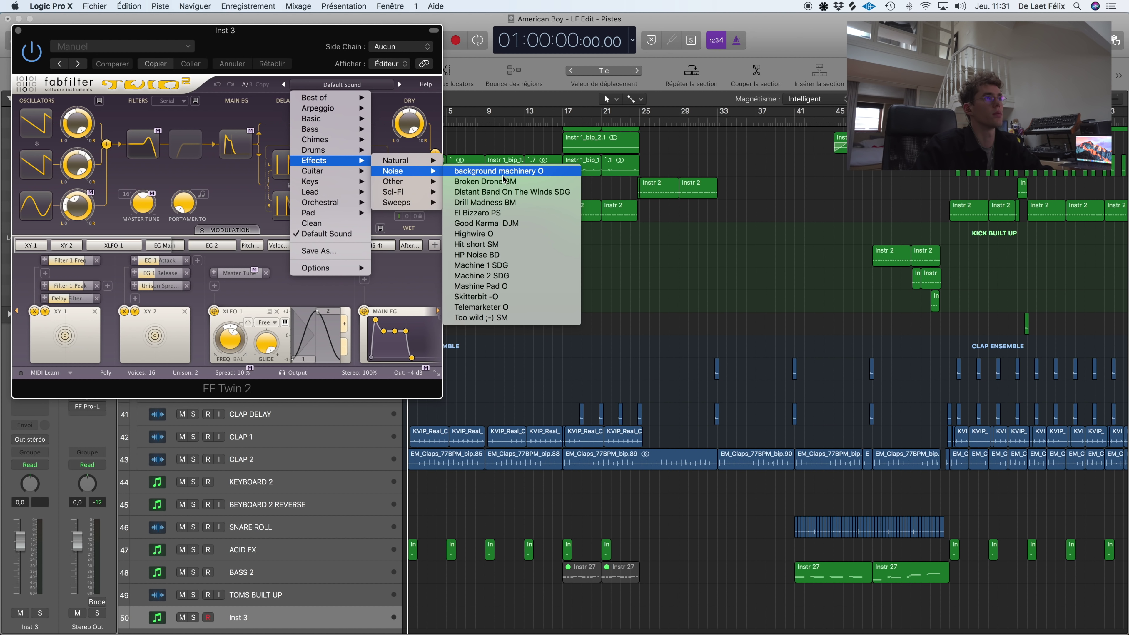
pyautogui.click(507, 191)
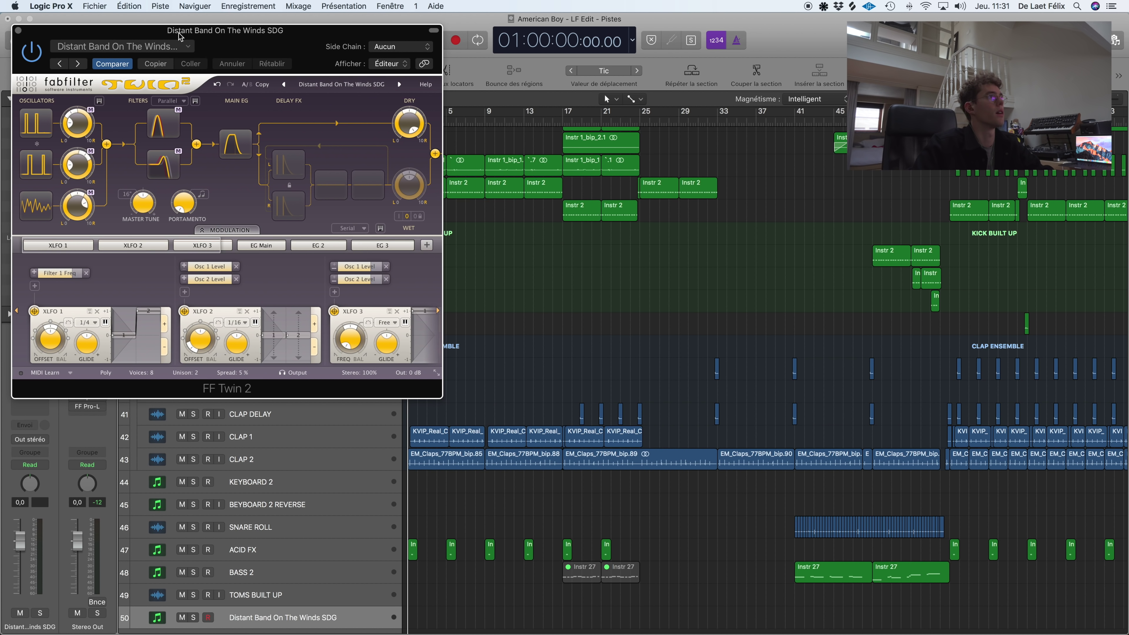
pyautogui.click(18, 30)
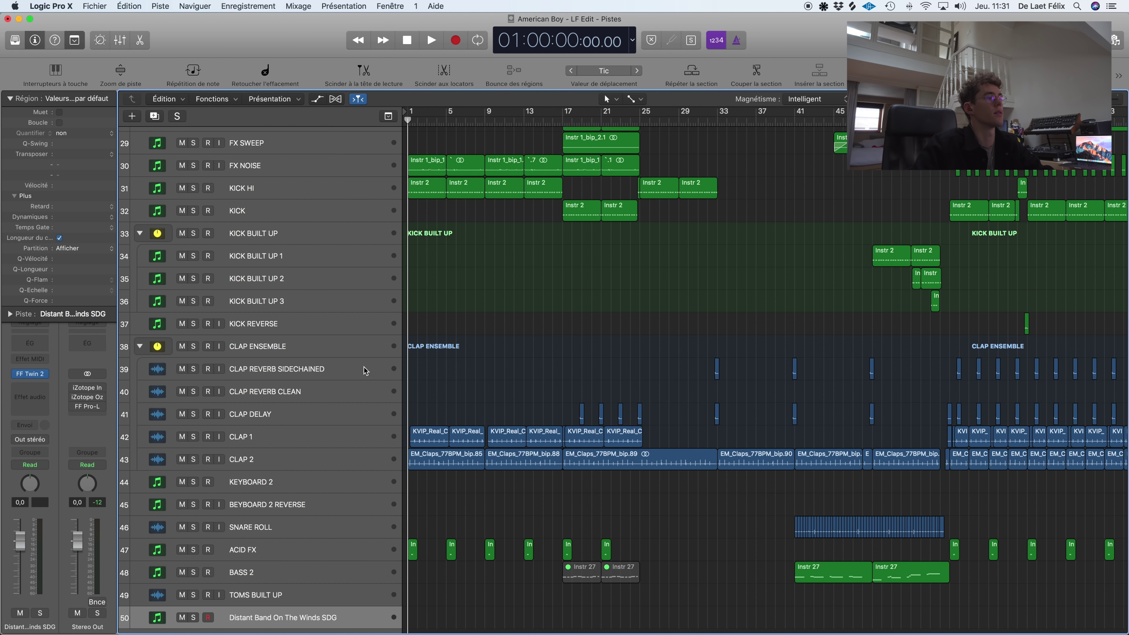
# Step: Assign the Pencil tool as the secondary tool and create a MIDI region at bar 1 on the new synth track
pyautogui.click(631, 99)
pyautogui.click(504, 254)
pyautogui.click(631, 100)
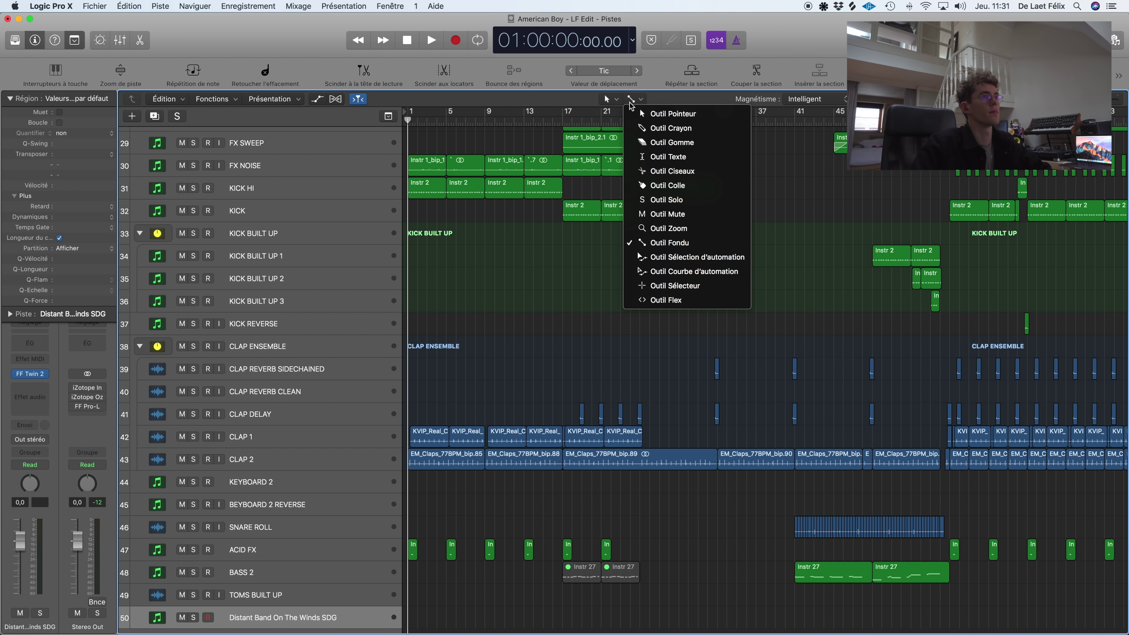
pyautogui.click(650, 127)
pyautogui.click(416, 621)
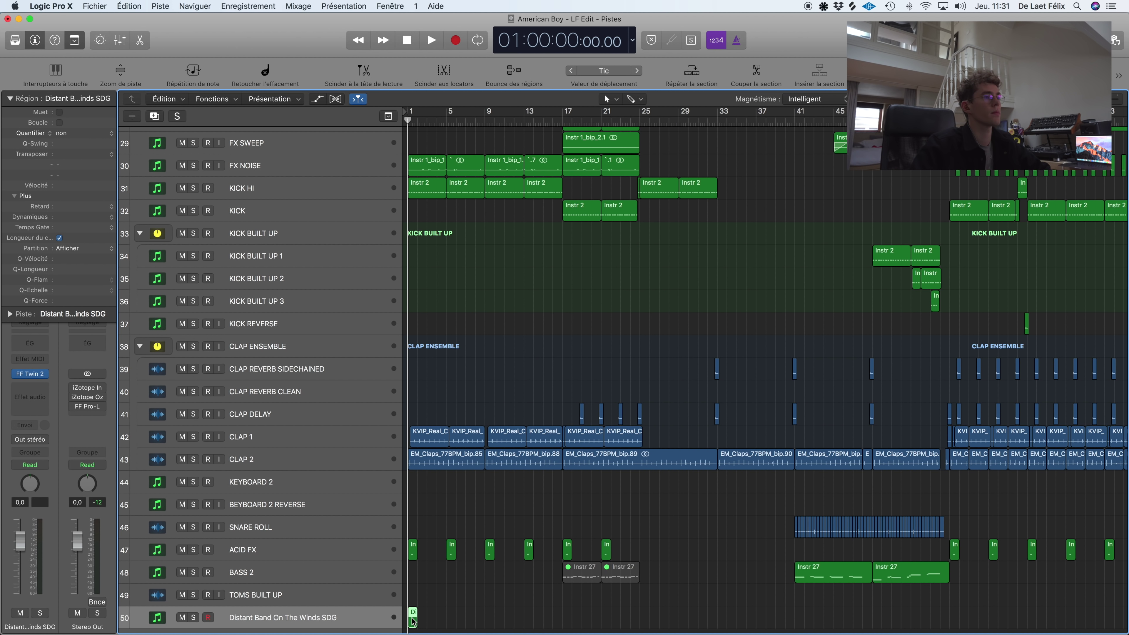
# Step: Open the new region in the piano roll and add a long A3 note starting at bar 1
pyautogui.doubleClick(414, 619)
pyautogui.click(258, 422)
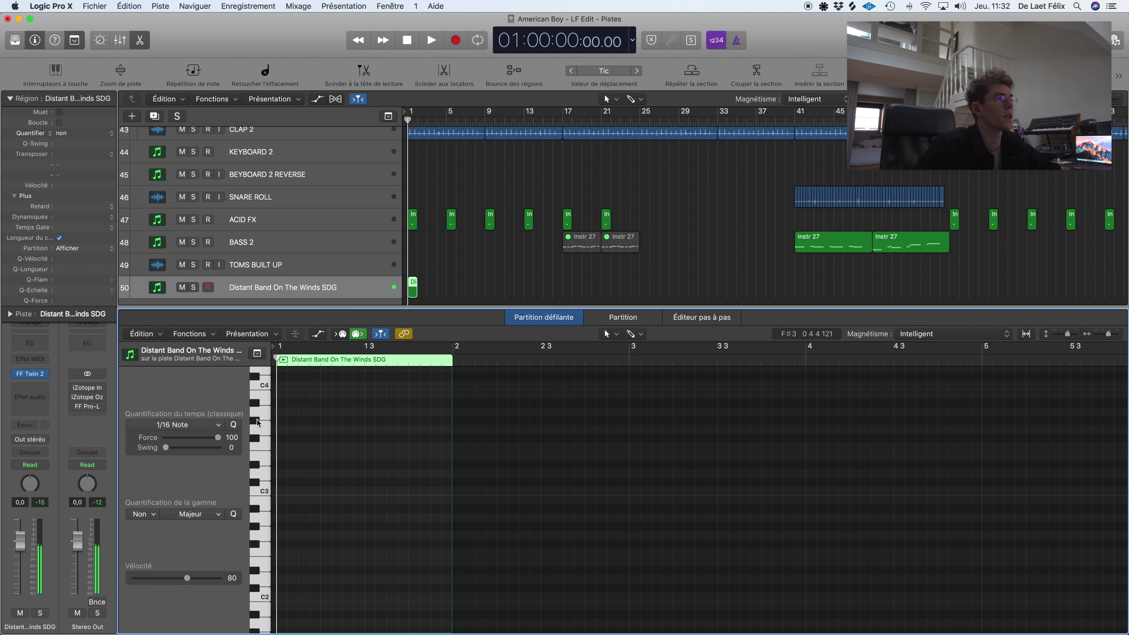
pyautogui.click(284, 411)
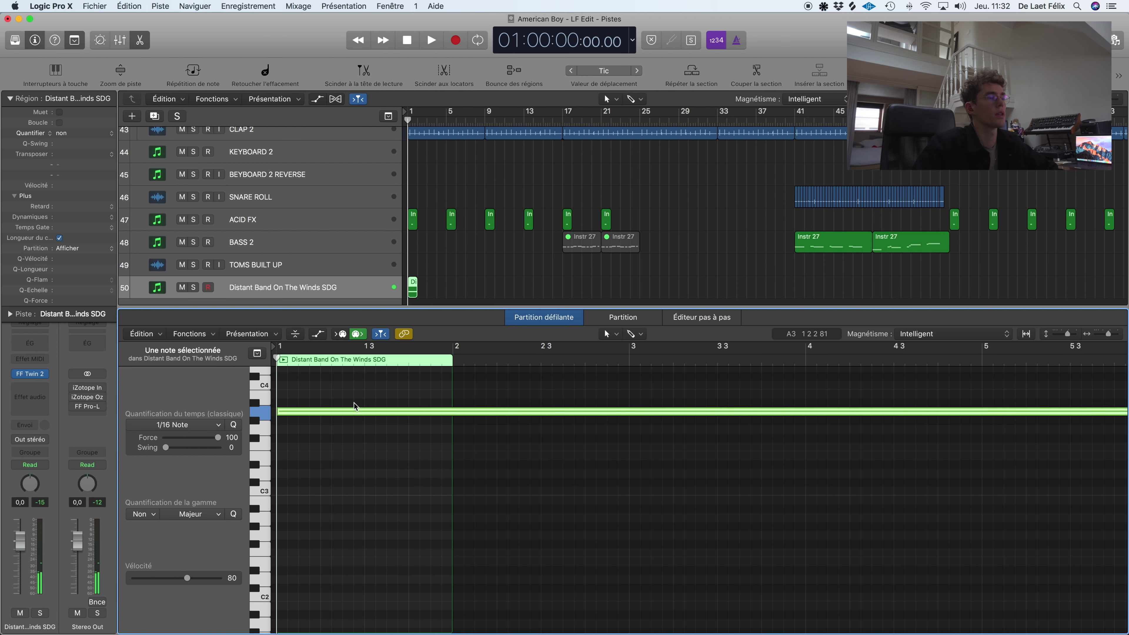
# Step: Solo the Distant Band On The Winds SDG track, listen to its note and close the piano roll
pyautogui.press('space')
pyautogui.click(194, 288)
pyautogui.press('space')
pyautogui.press('e')
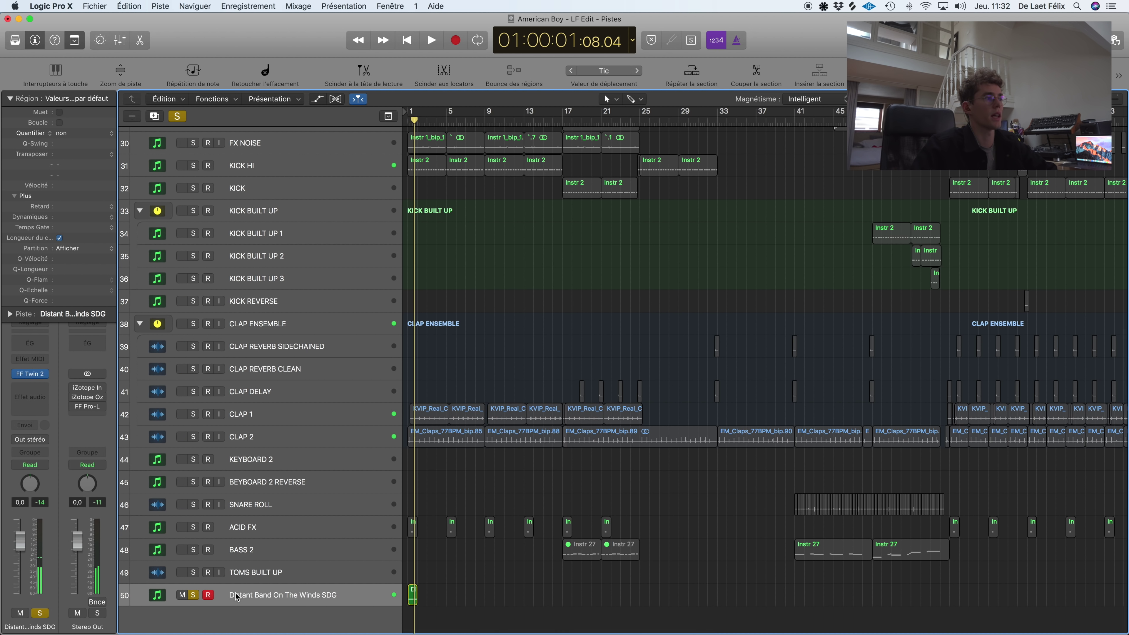
# Step: Switch the solo from the new synth track to FX NOISE and listen to the noise on its own
pyautogui.press('s')
pyautogui.scroll(8, 272, 595)
pyautogui.click(275, 480)
pyautogui.press('s')
pyautogui.press('space')
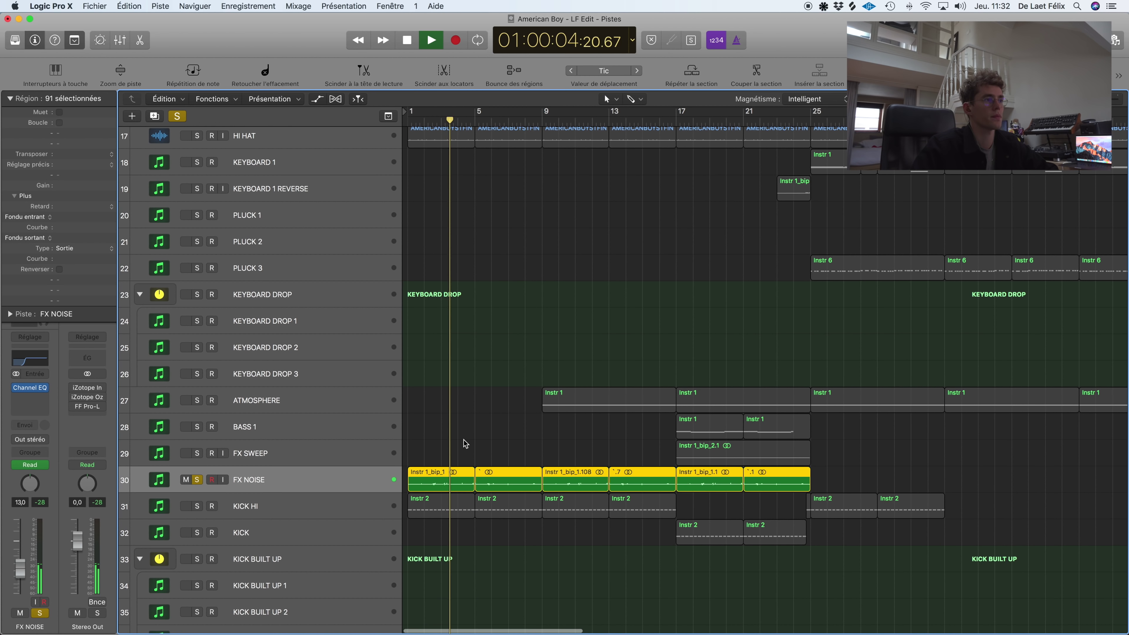
pyautogui.press('space')
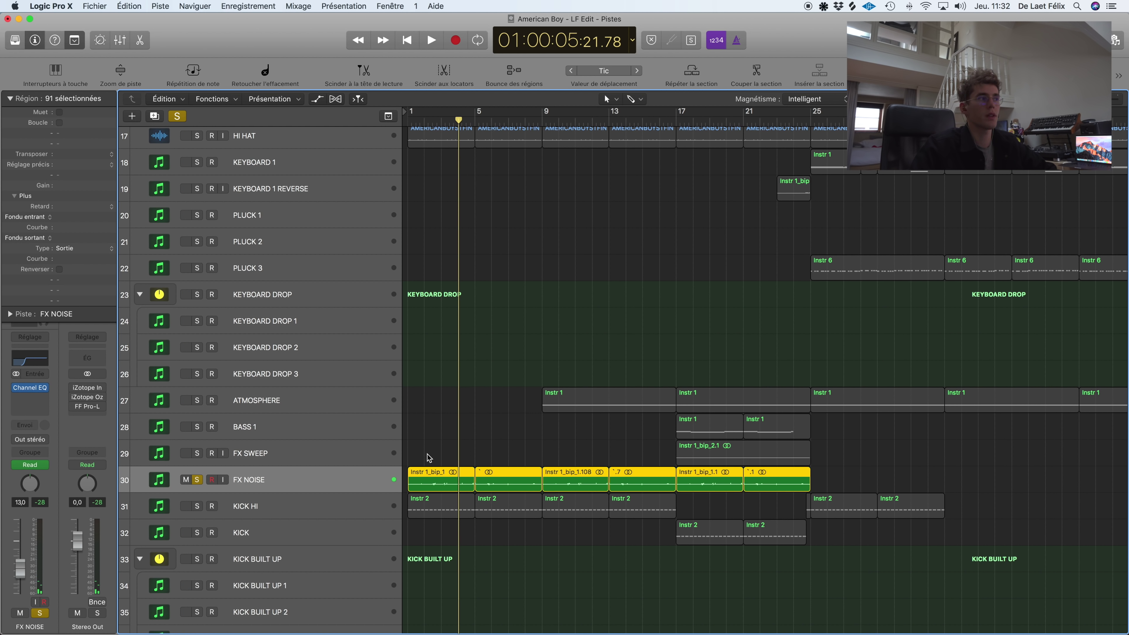
# Step: Solo KICK HI together with FX NOISE and play both tracks from the project start
pyautogui.click(197, 507)
pyautogui.press('Return')
pyautogui.press('space')
pyautogui.press('space')
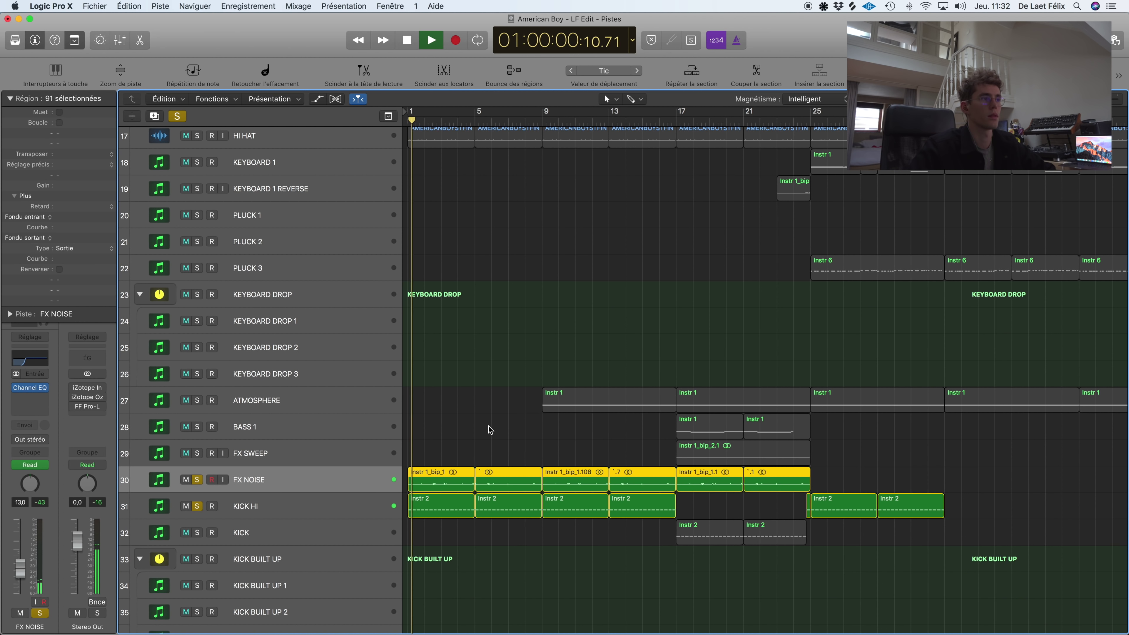
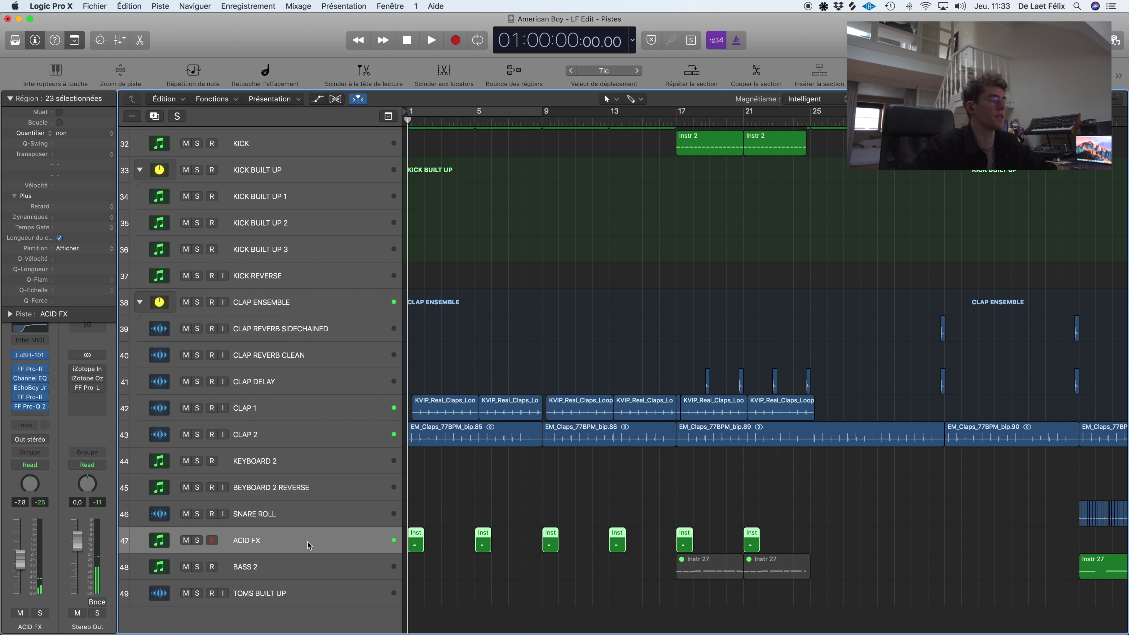
# Step: Cycle bars 1 to 9, bypass the ACID FX track's effects and play the track soloed and dry
pyautogui.press('space')
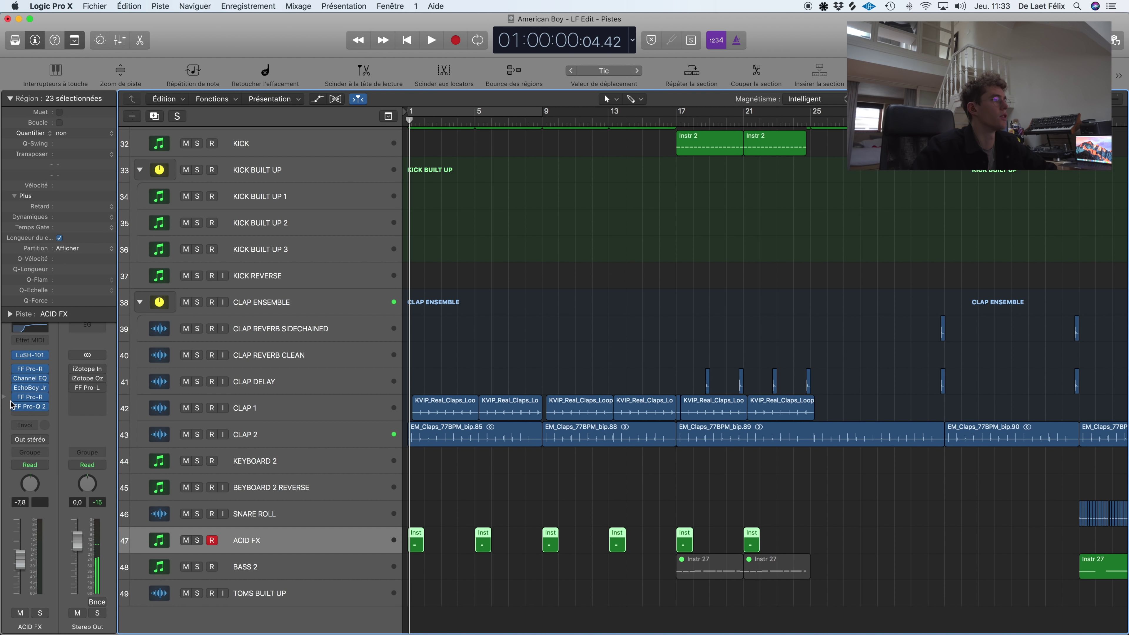
pyautogui.press('space')
pyautogui.click(497, 112)
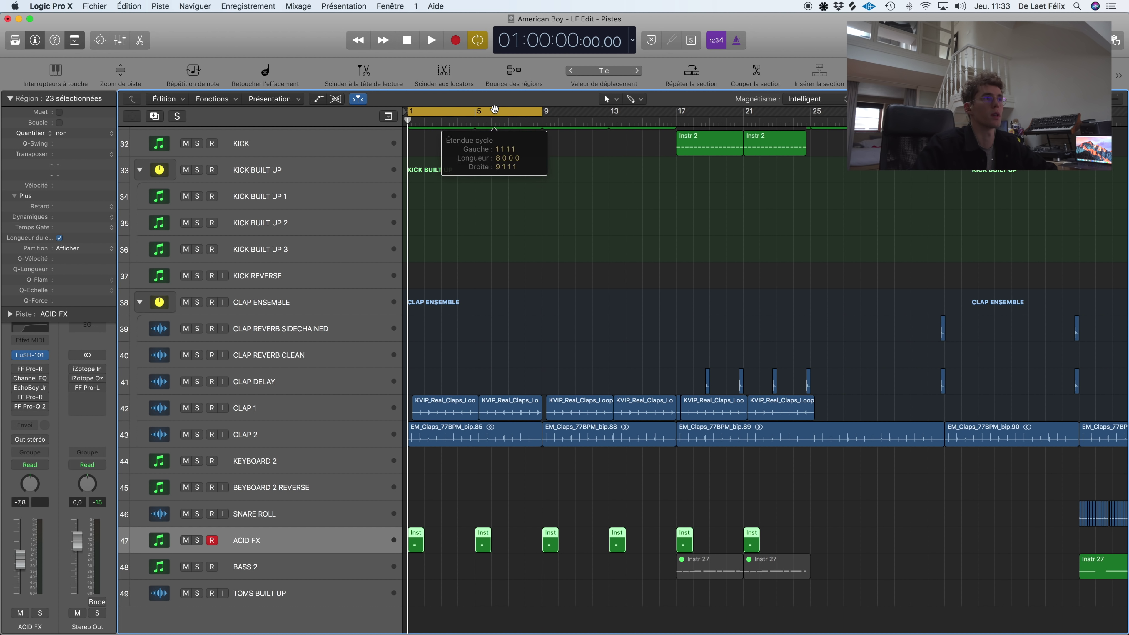
pyautogui.press('space')
pyautogui.press('s')
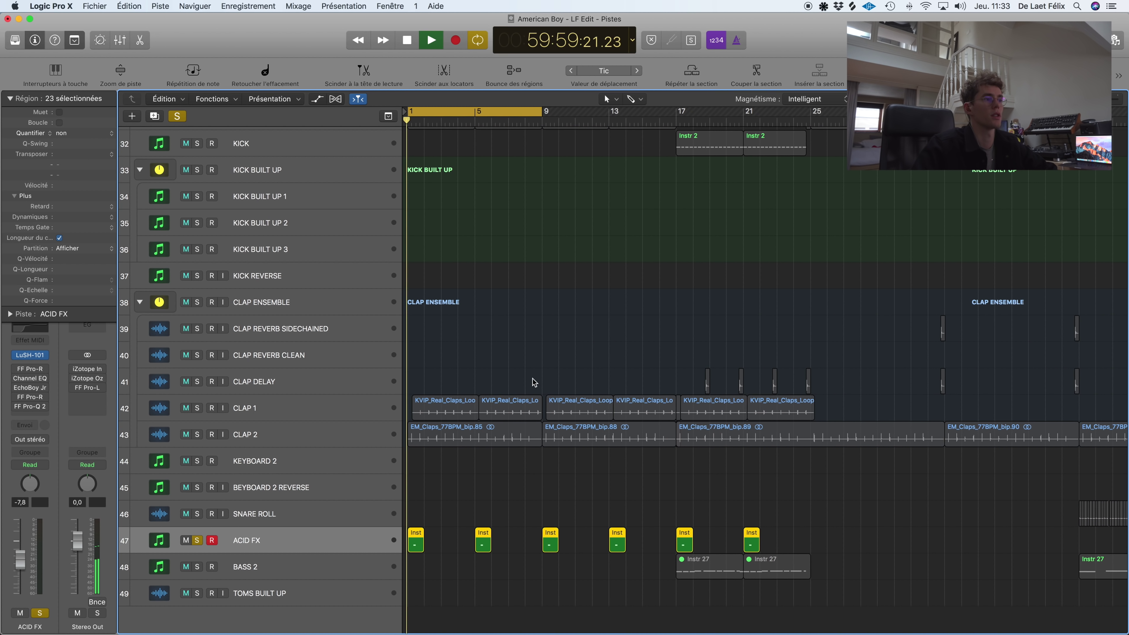
# Step: Re-enable the ACID FX effects, play the processed sound and take the track out of solo
pyautogui.moveTo(17, 370)
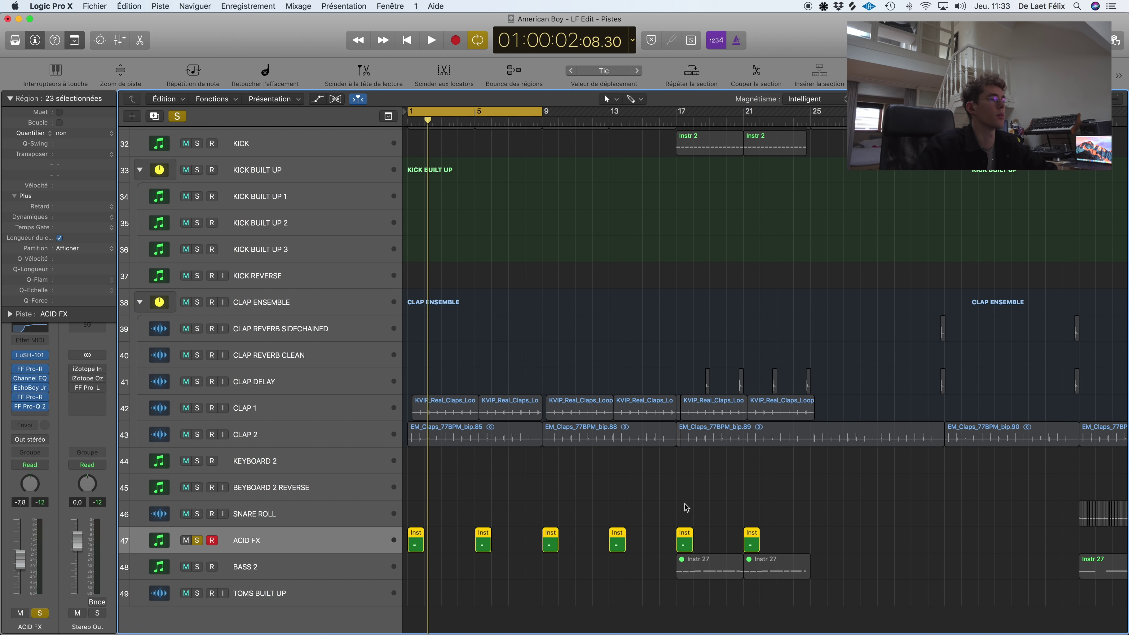
pyautogui.press('space')
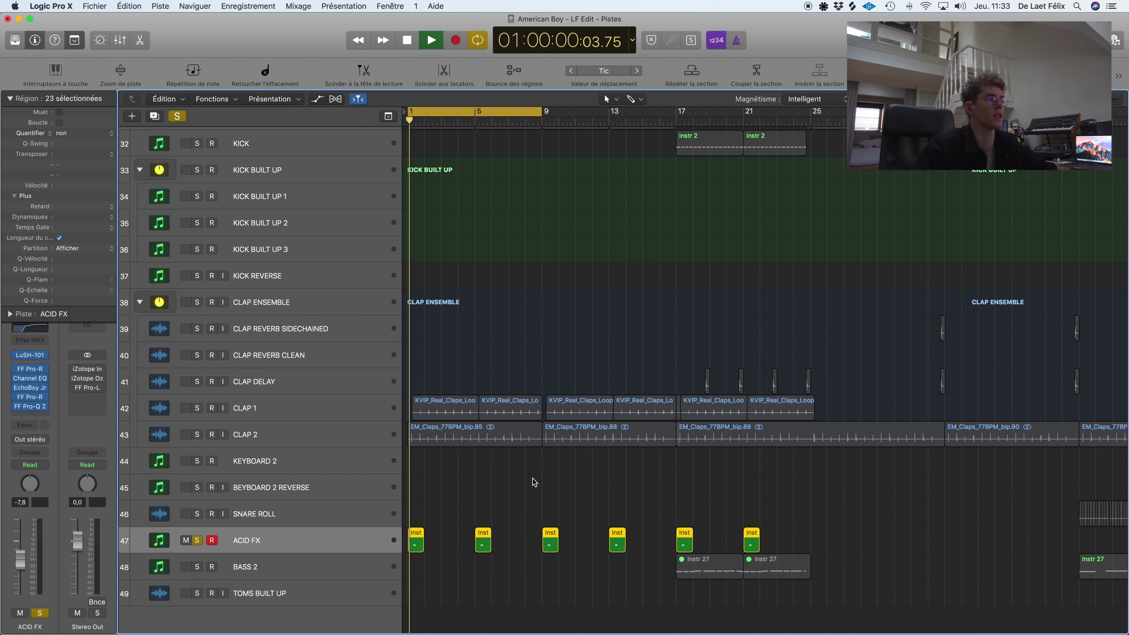
pyautogui.click(198, 540)
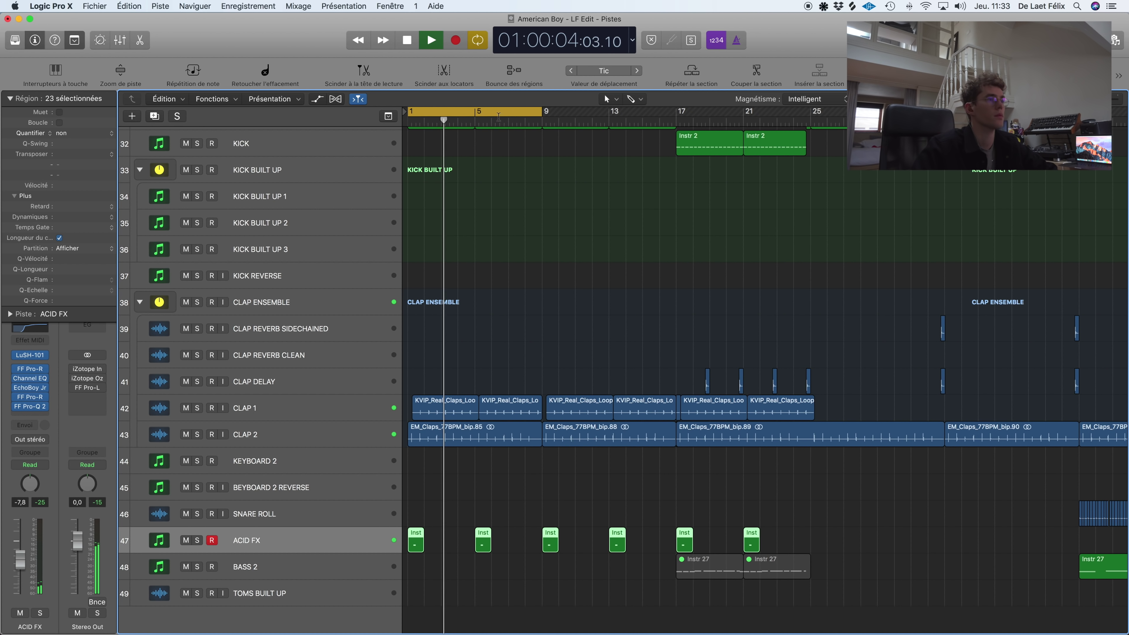
# Step: Create a marker at the beginning of the project, turn off the cycle and stop playback
pyautogui.scroll(10, 504, 152)
pyautogui.hotkey('alt', "'")
pyautogui.press('space')
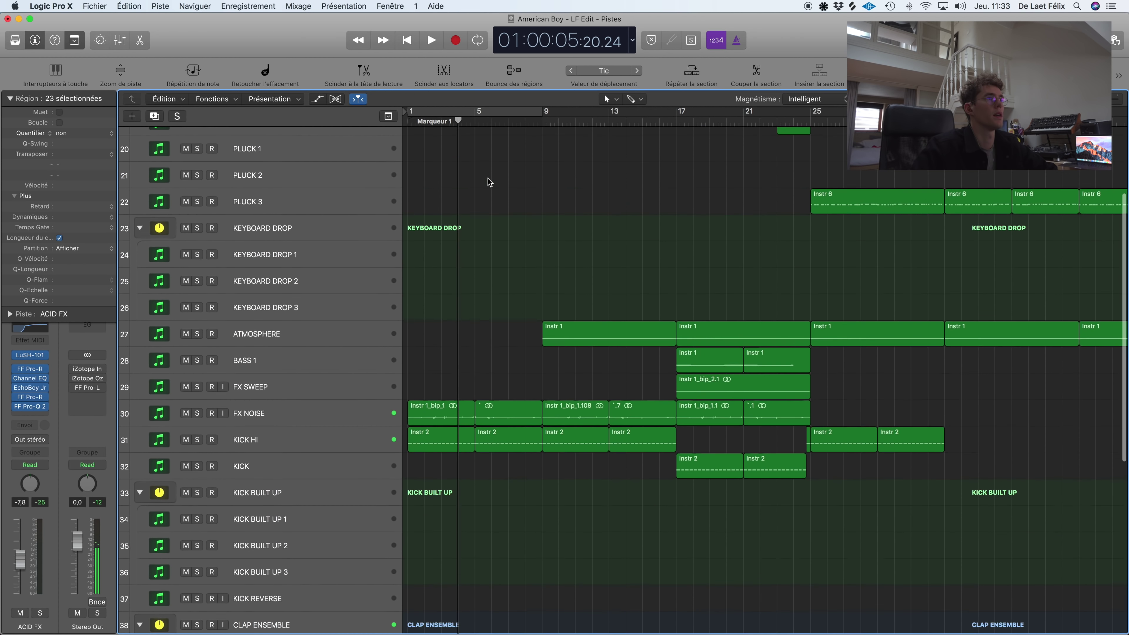
# Step: Play the HI HAT track soloed from the project start, clear its solo and play the full mix from the start
pyautogui.scroll(3, 489, 182)
pyautogui.click(197, 193)
pyautogui.press('Return')
pyautogui.press('space')
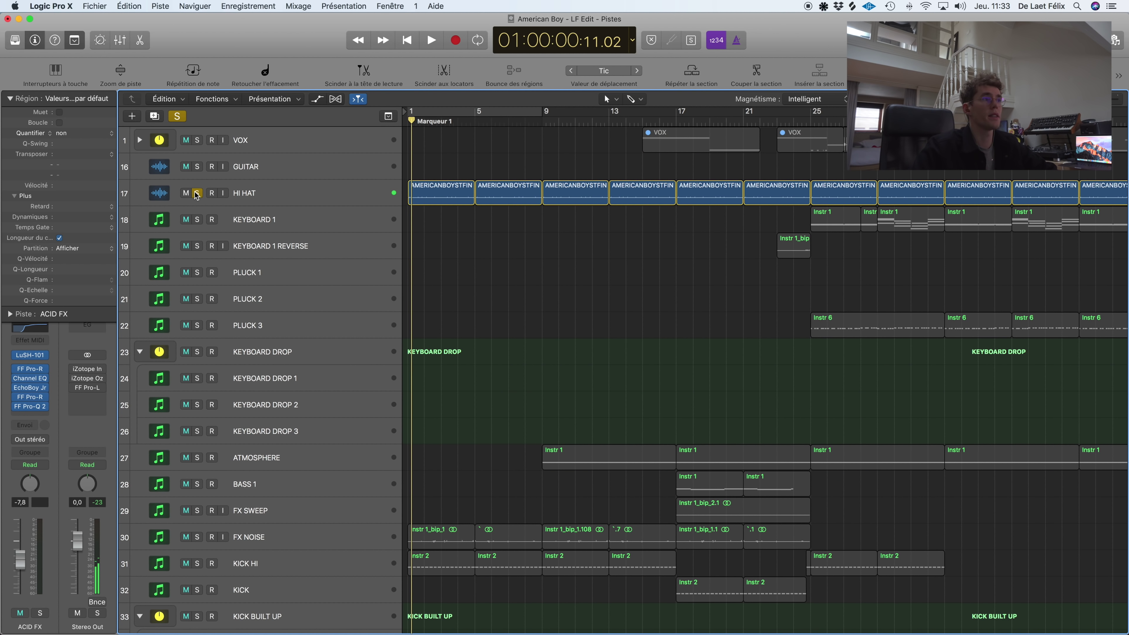
pyautogui.click(198, 193)
pyautogui.press('Return')
pyautogui.press('space')
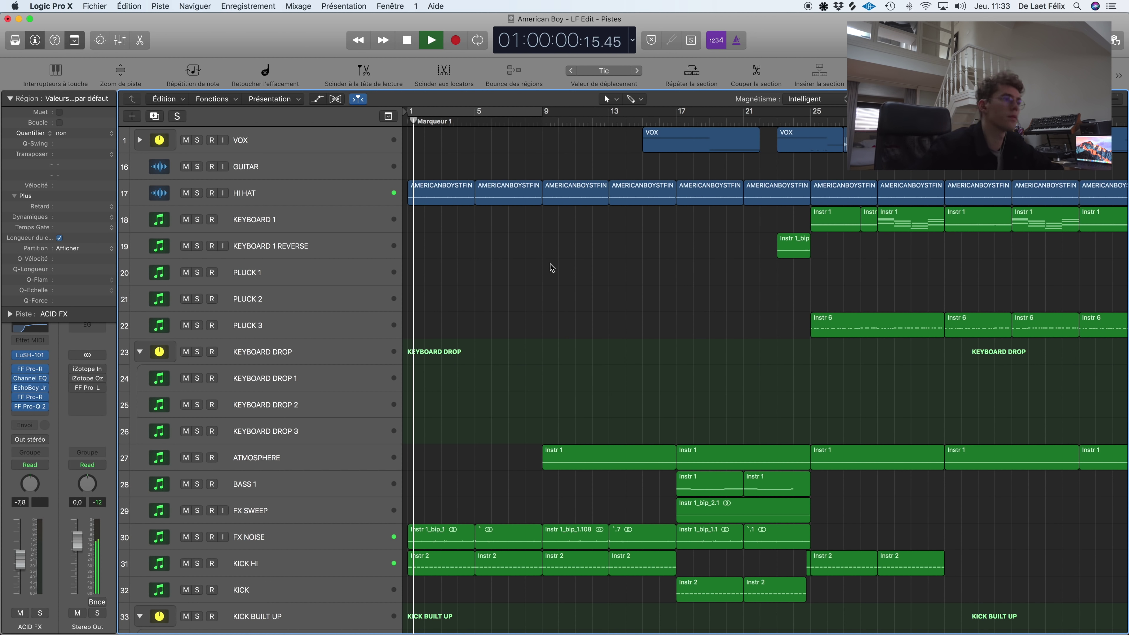
# Step: Jump playback to just before bar 9, solo the ATMOSPHERE track and select it
pyautogui.scroll(-15, 552, 267)
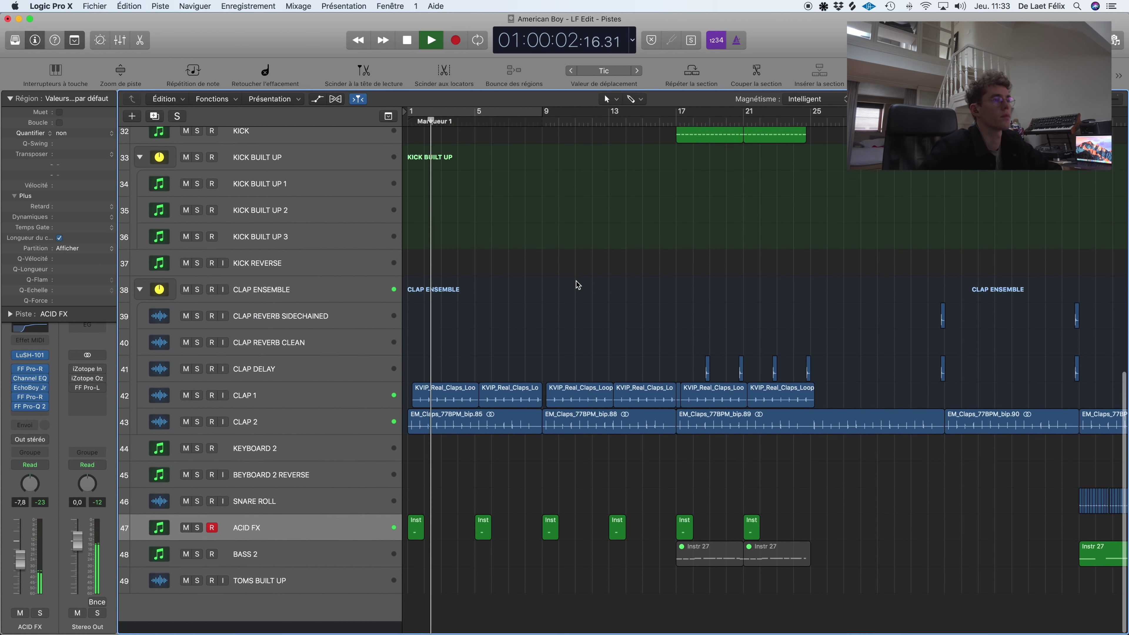
pyautogui.scroll(15, 577, 285)
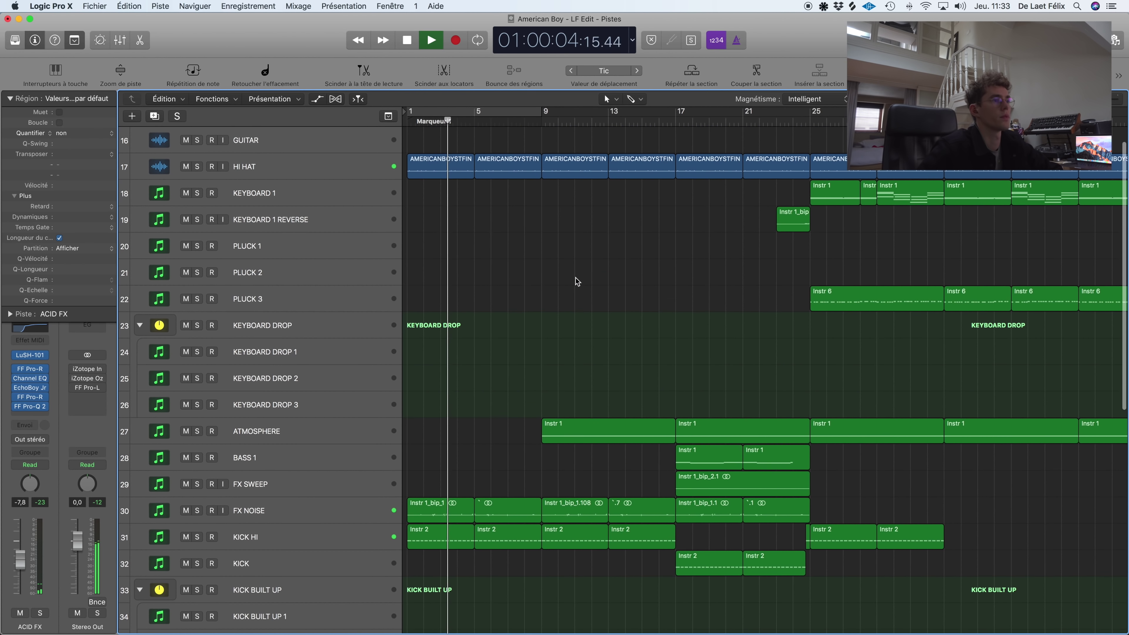
pyautogui.click(526, 118)
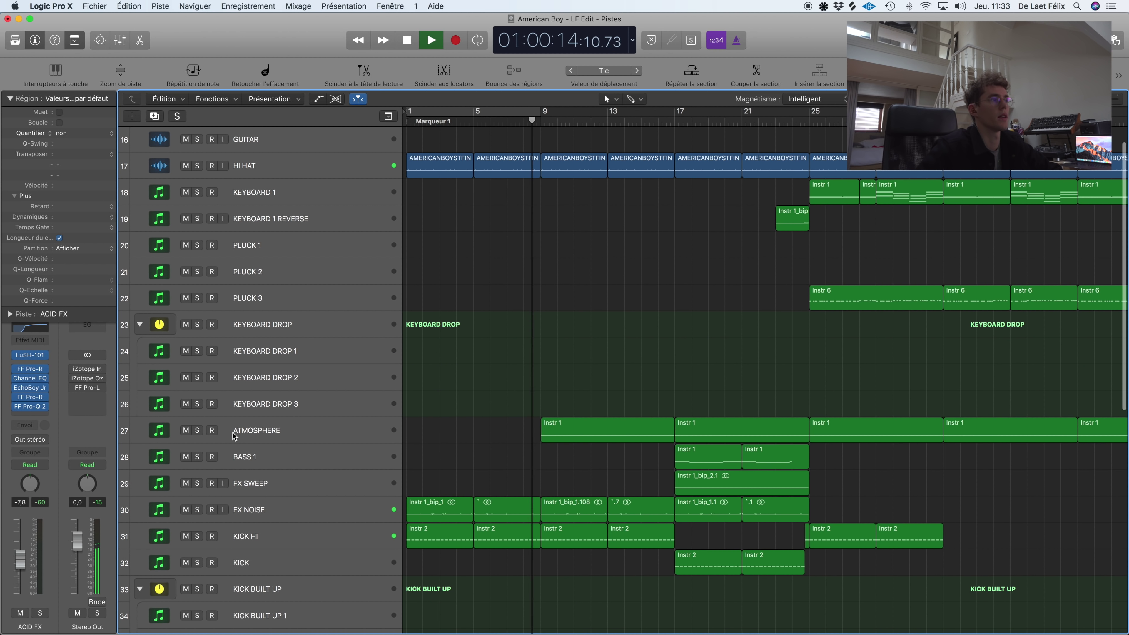
pyautogui.click(203, 432)
pyautogui.click(302, 431)
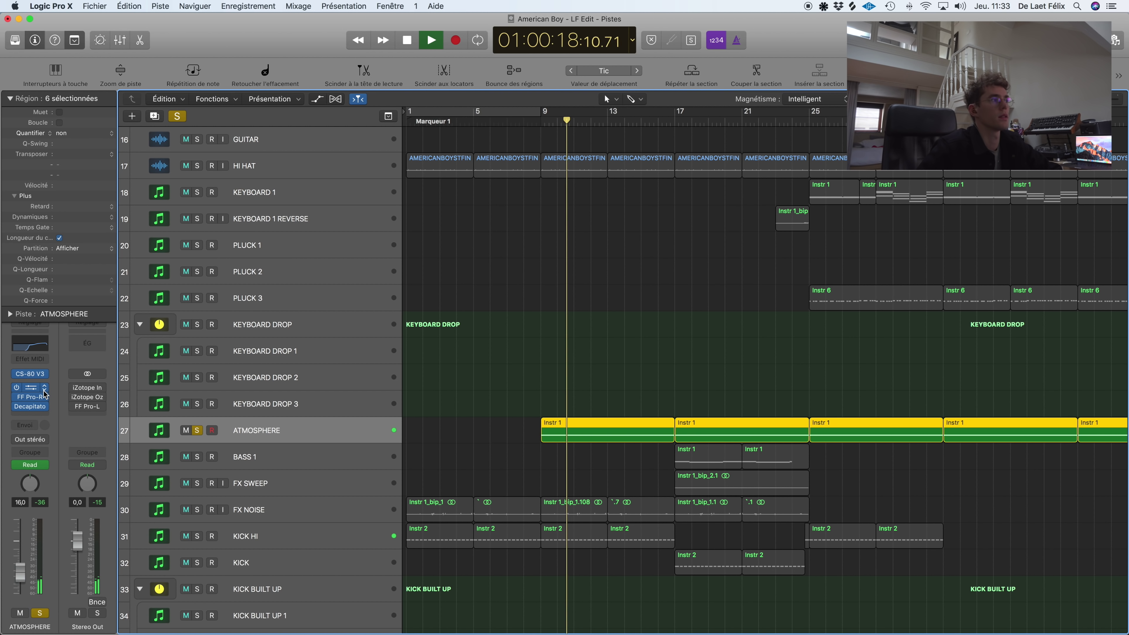
# Step: Compare ATMOSPHERE with its Channel EQ, FF Pro-R and Decapitator effects bypassed and re-enabled, and take it out of solo
pyautogui.click(15, 388)
pyautogui.click(16, 397)
pyautogui.click(15, 407)
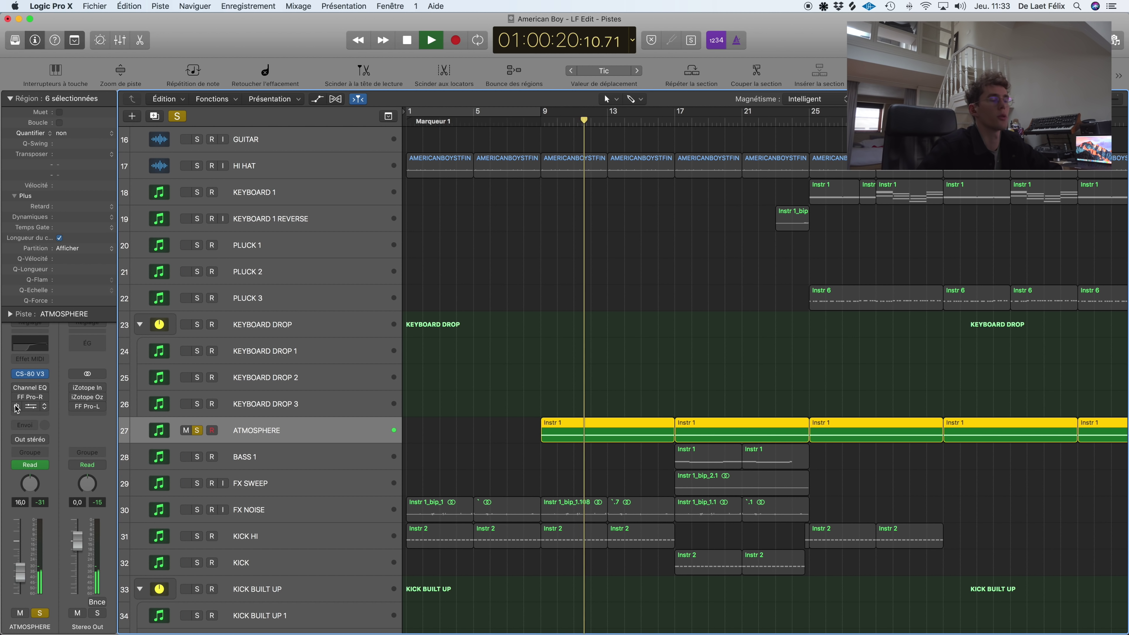
pyautogui.click(15, 406)
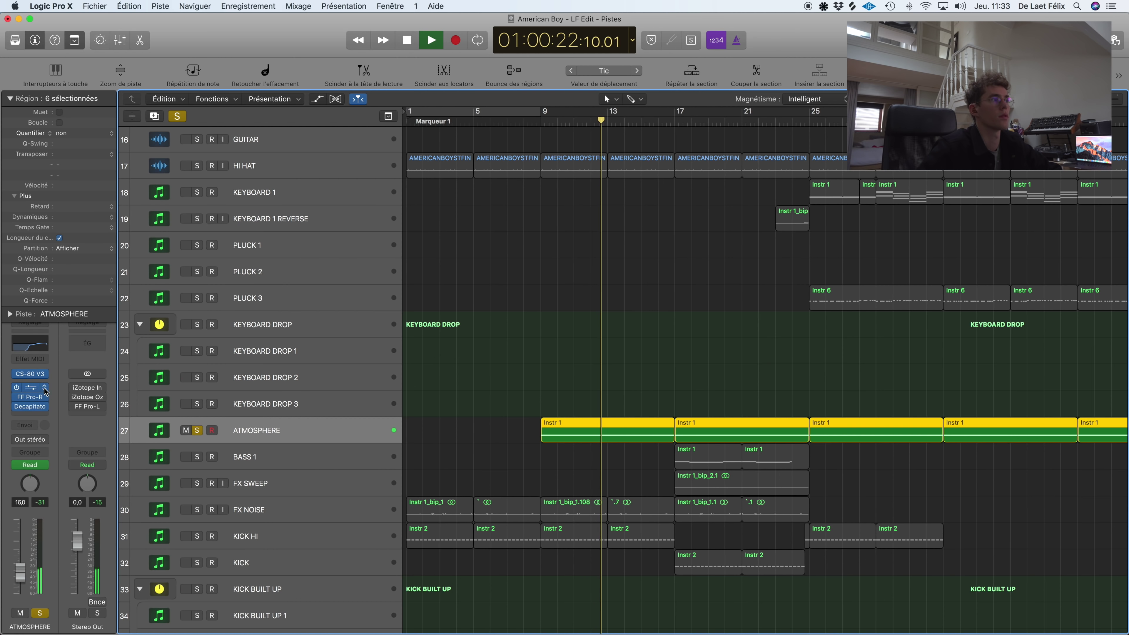
pyautogui.click(200, 431)
# Step: Solo and select FX SWEEP from bar 17, enlarge the track rows while listening and take the track out of solo
pyautogui.scroll(-3, 529, 387)
pyautogui.hscroll(2, 528, 387)
pyautogui.click(527, 388)
pyautogui.hscroll(5, 524, 388)
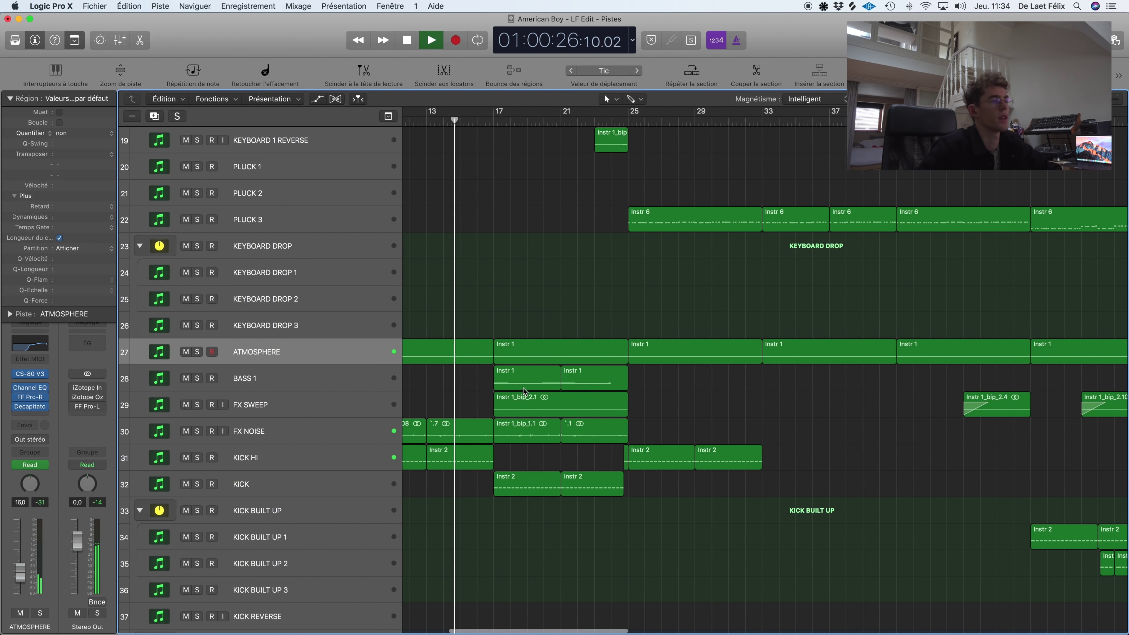
pyautogui.scroll(3, 498, 390)
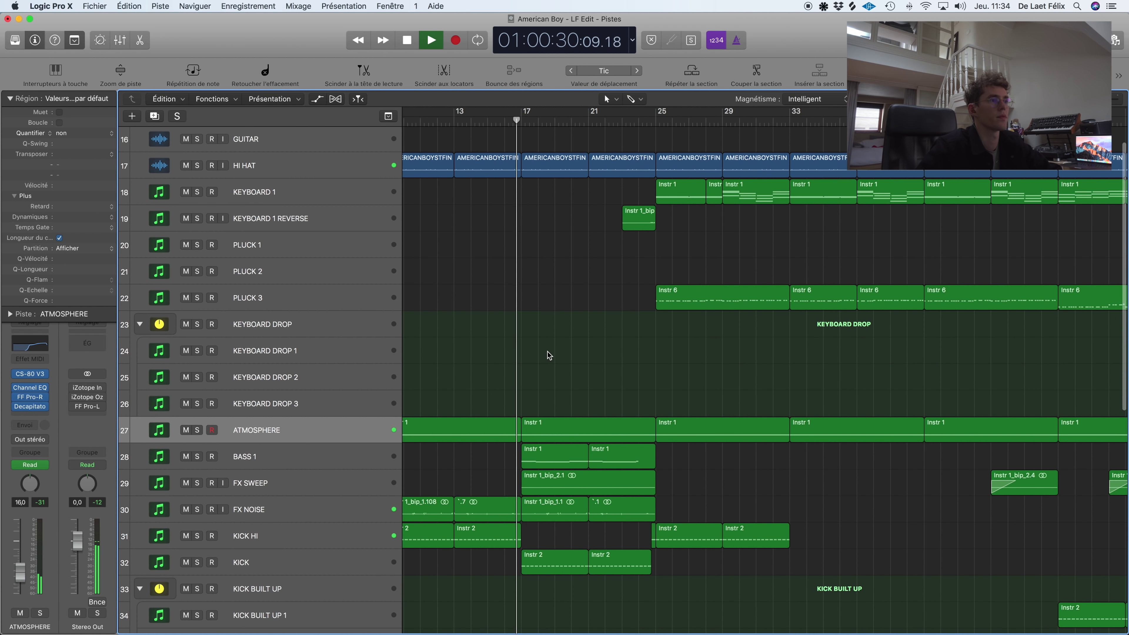
pyautogui.click(197, 483)
pyautogui.click(308, 485)
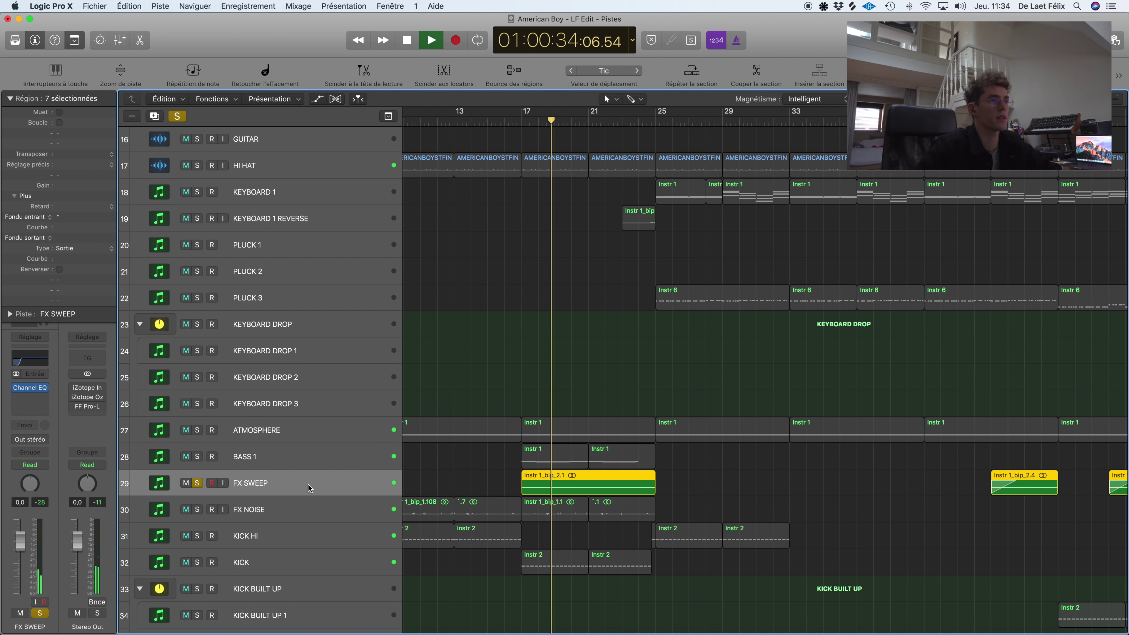
pyautogui.press('super+Down')
pyautogui.press('super+Down')
pyautogui.press('super+Up')
pyautogui.press('super+Up')
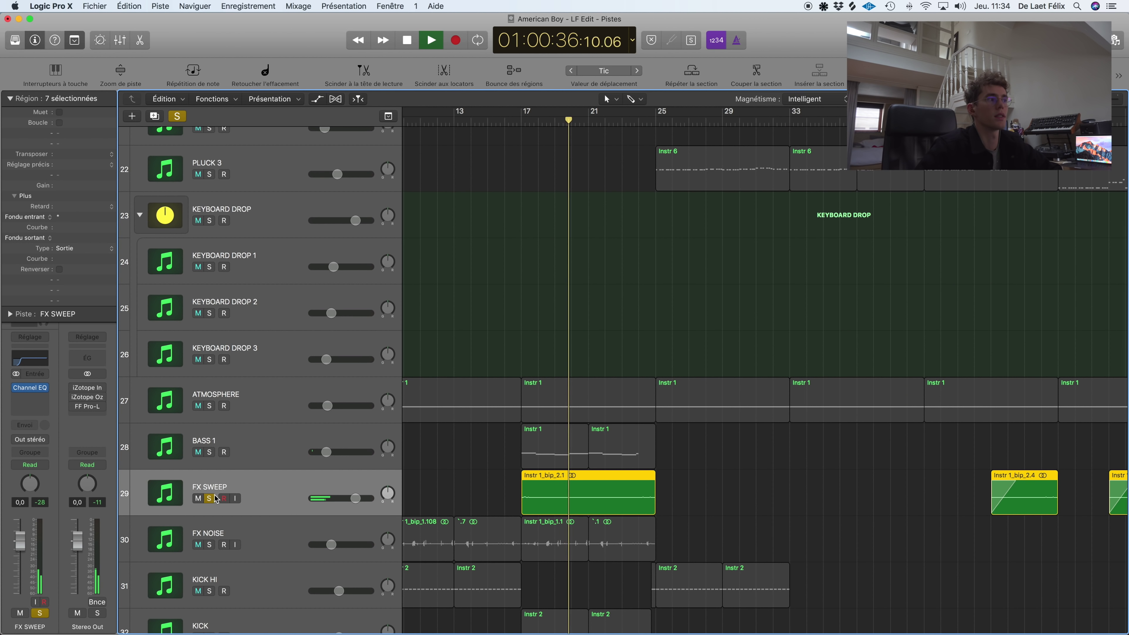
pyautogui.press('s')
# Step: Set the cycle range to bars 17 to 25 and play the CLAP ENSEMBLE stack soloed
pyautogui.hscroll(-3, 471, 450)
pyautogui.scroll(-5, 472, 450)
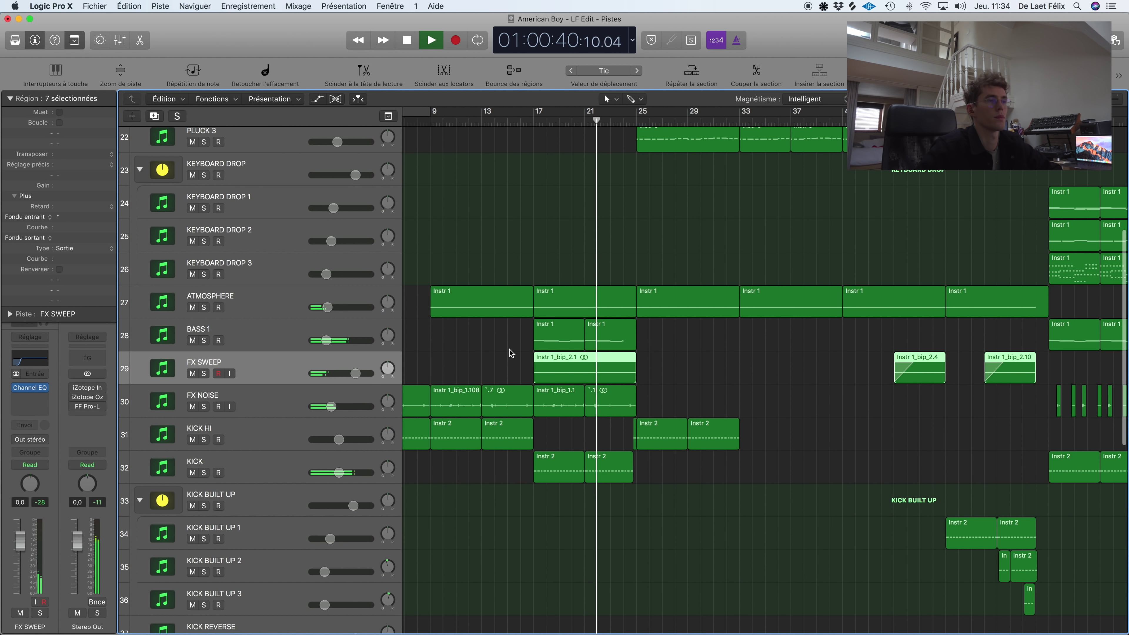
pyautogui.scroll(-10, 511, 353)
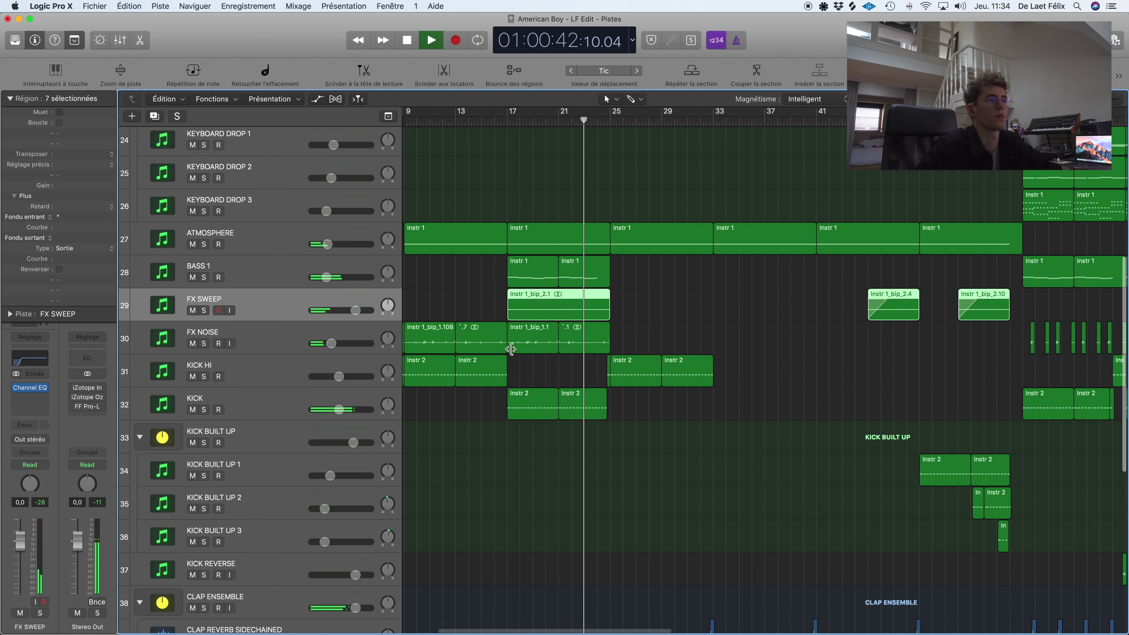
pyautogui.scroll(-3, 512, 348)
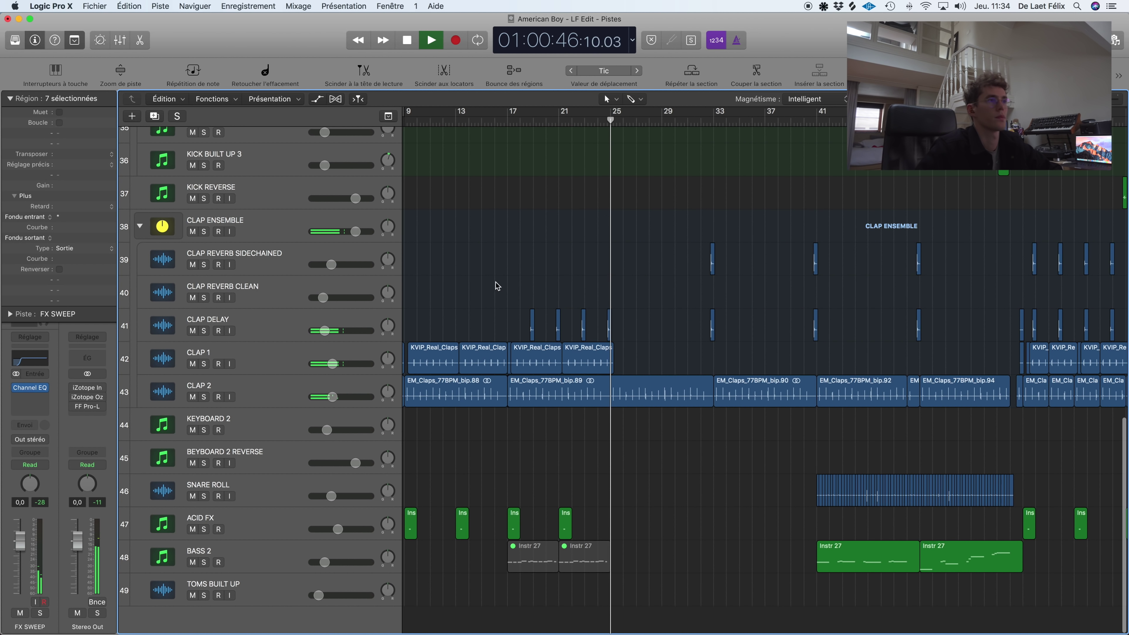
pyautogui.press('space')
pyautogui.moveTo(508, 112); pyautogui.dragTo(615, 138)
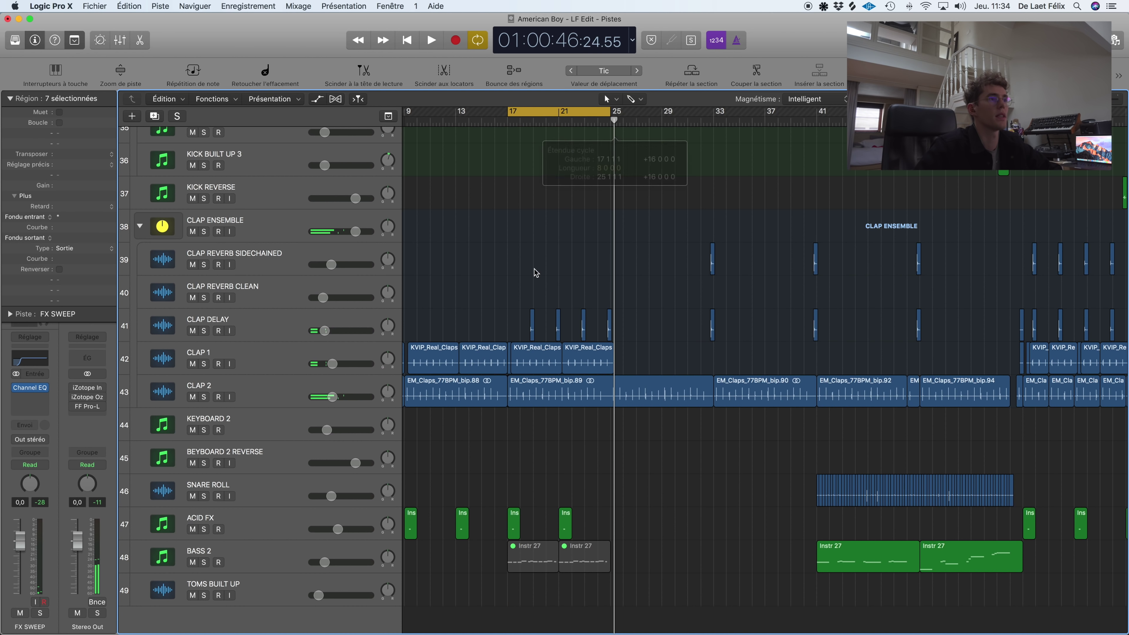
pyautogui.click(205, 231)
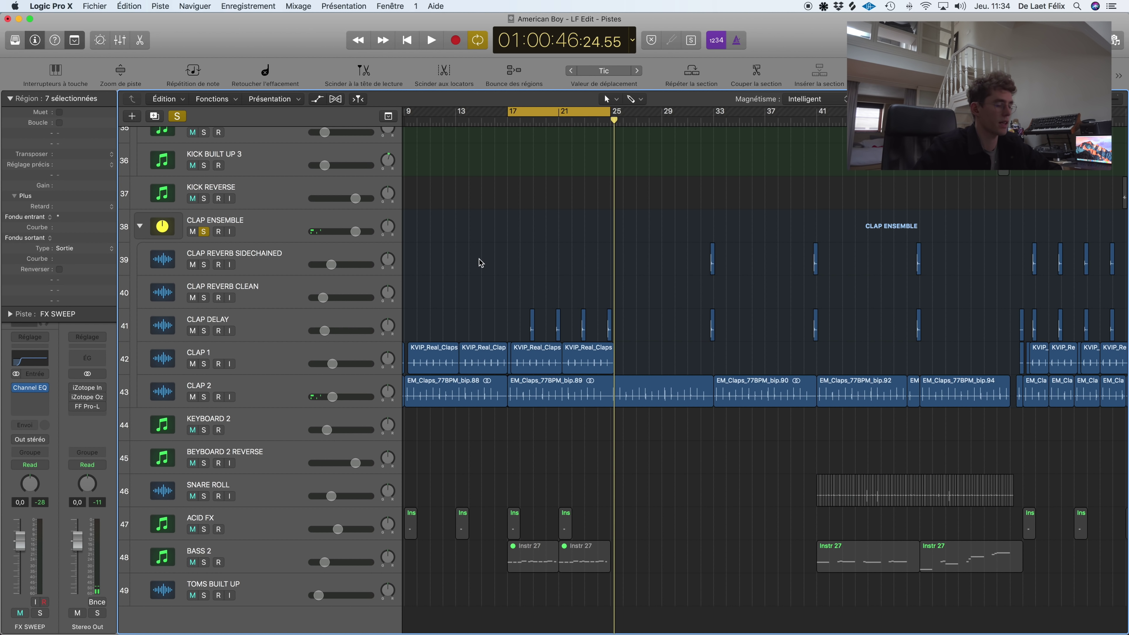
pyautogui.scroll(5, 481, 262)
pyautogui.press('space')
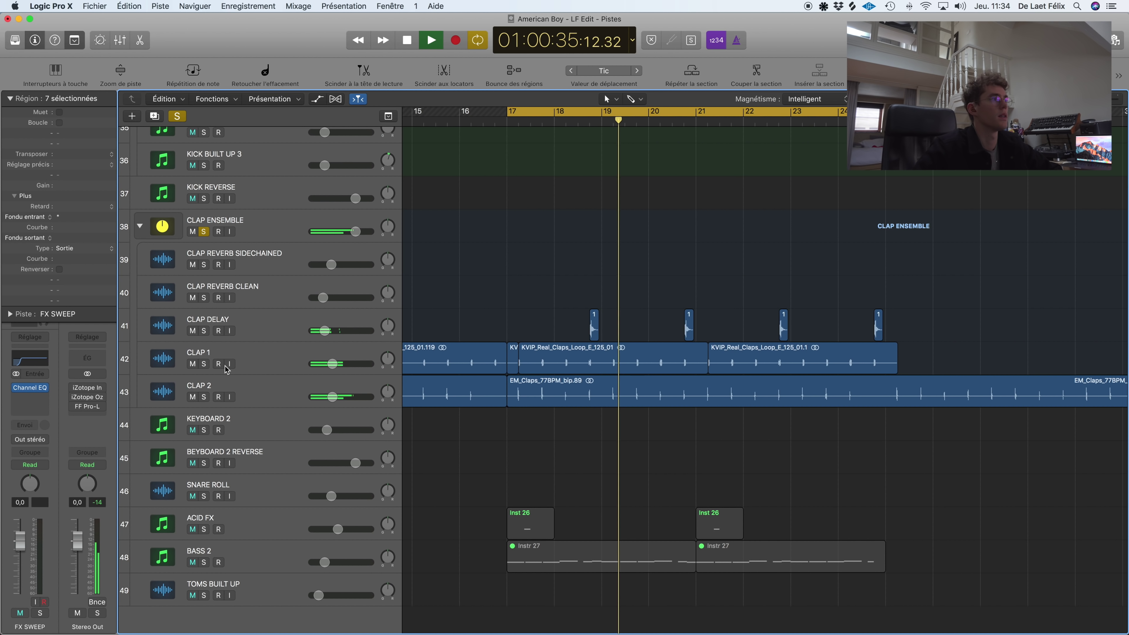
# Step: Switch the solo from CLAP ENSEMBLE to CLAP DELAY, select that track, listen to its delayed claps and stop playback
pyautogui.click(204, 231)
pyautogui.click(203, 330)
pyautogui.press('space')
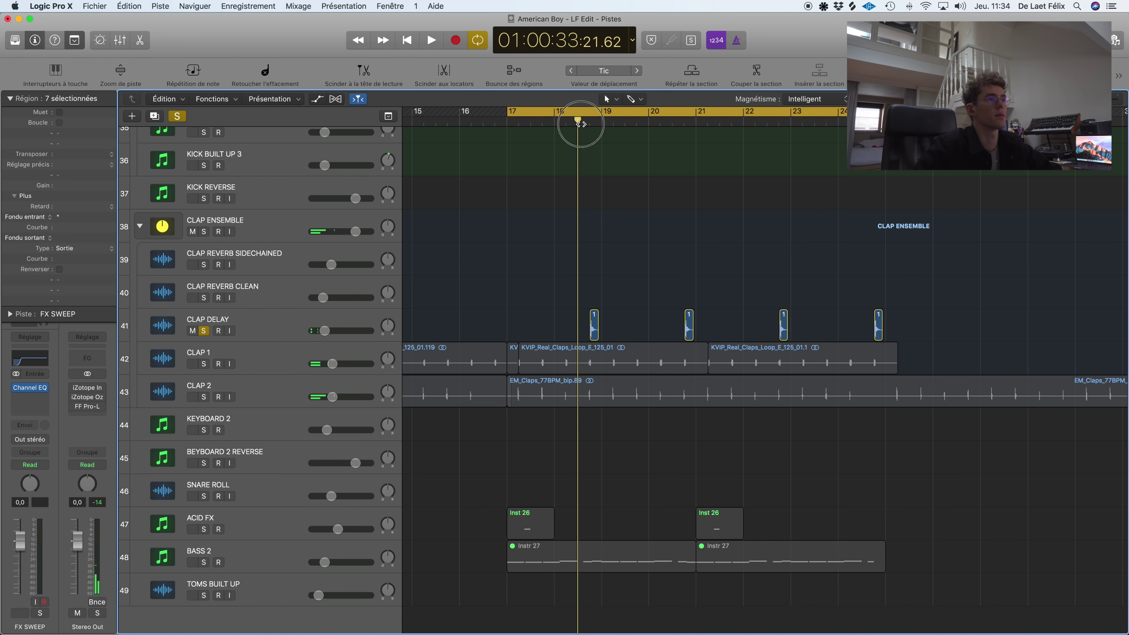
pyautogui.click(267, 325)
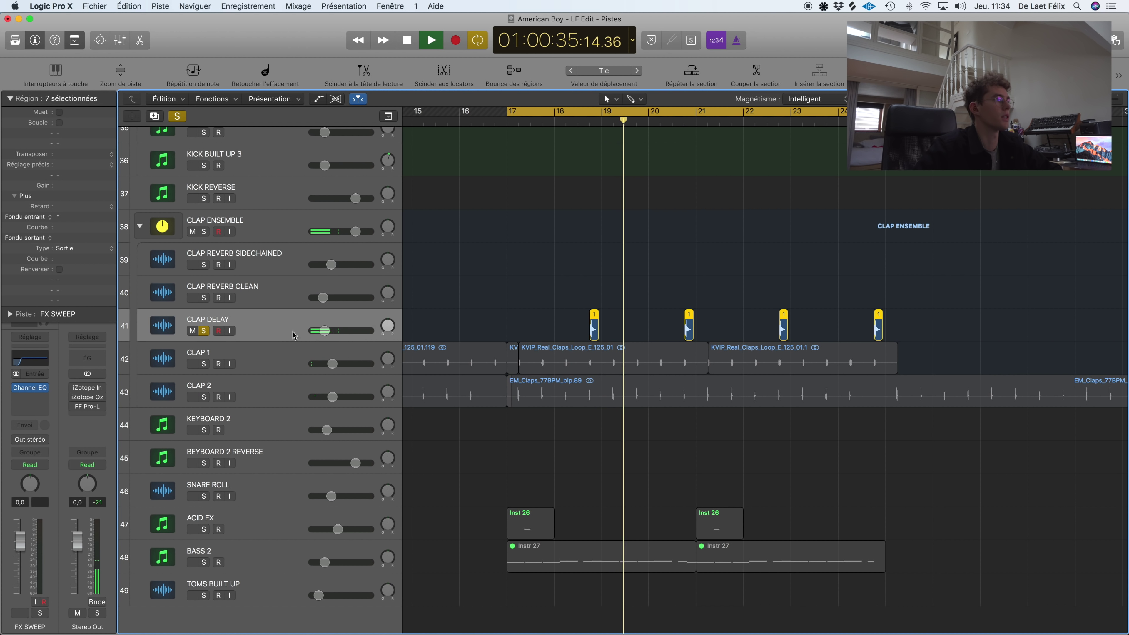
pyautogui.press('space')
# Step: Show the EchoBoy Jr. plug-in of CLAP DELAY, listen to the echo and close the plug-in window
pyautogui.press('v')
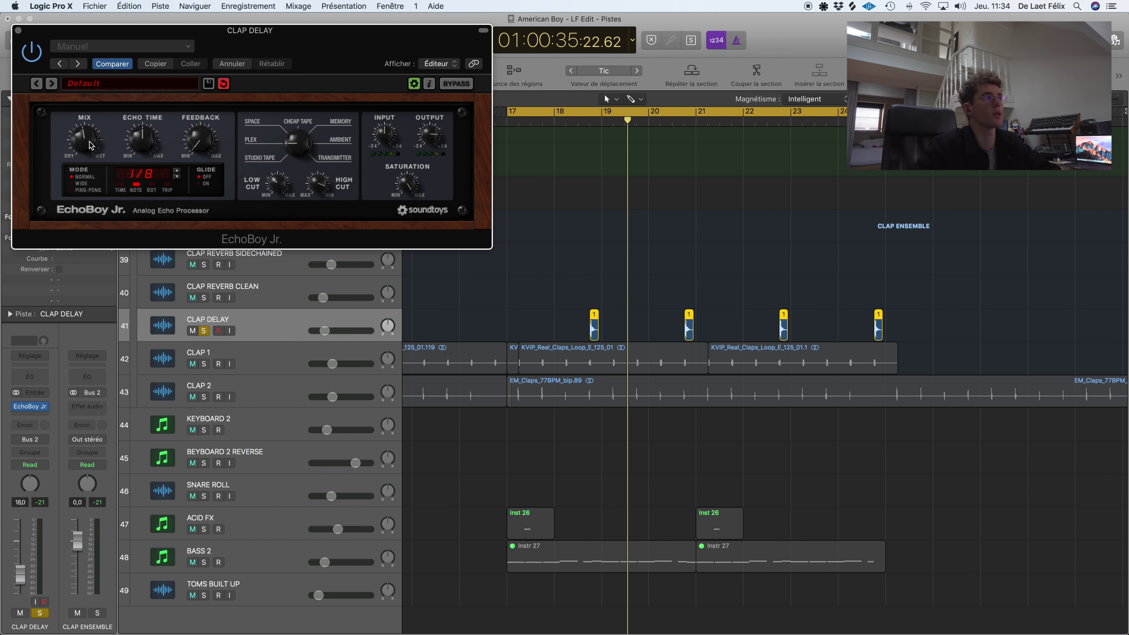
pyautogui.press('space')
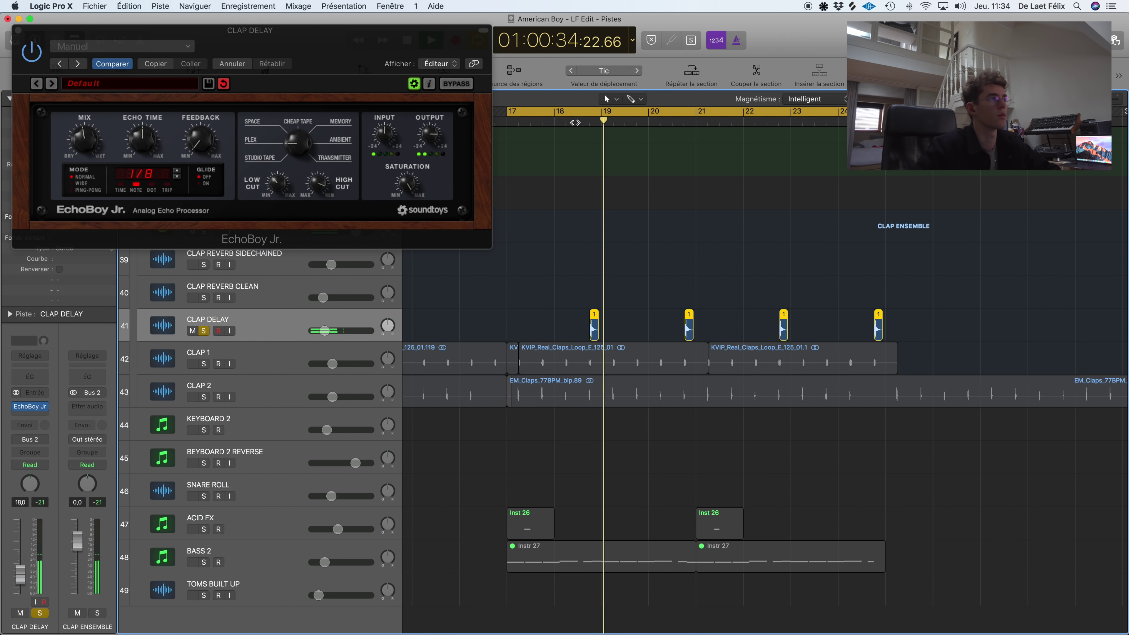
pyautogui.click(18, 31)
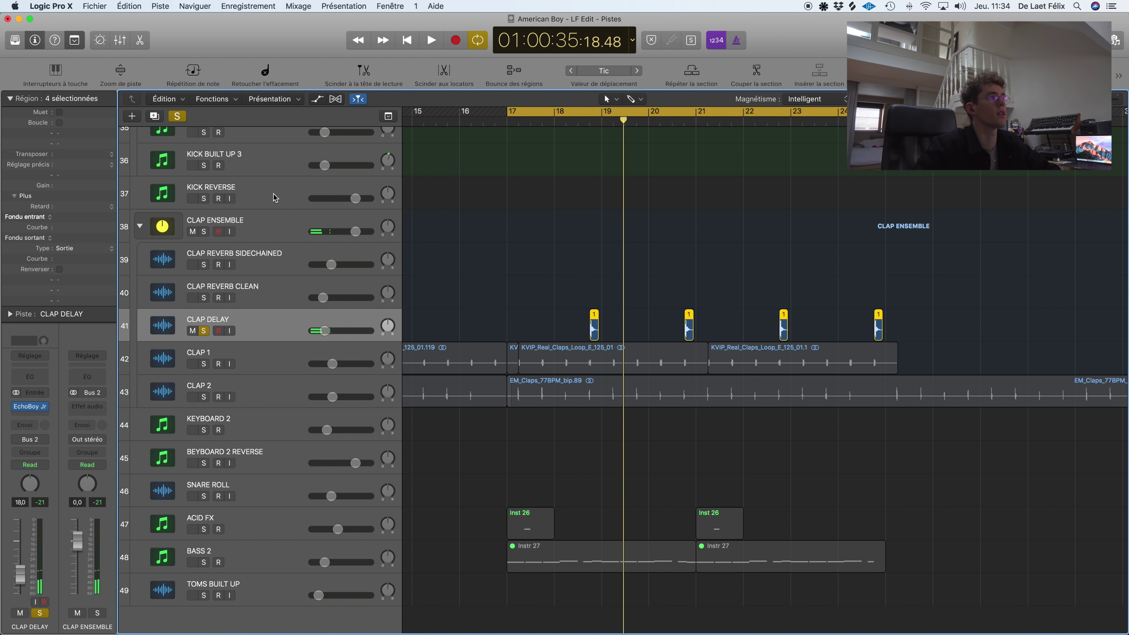
# Step: Clear all solos and play the full mix within the bars 17 to 25 cycle
pyautogui.click(180, 117)
pyautogui.press('space')
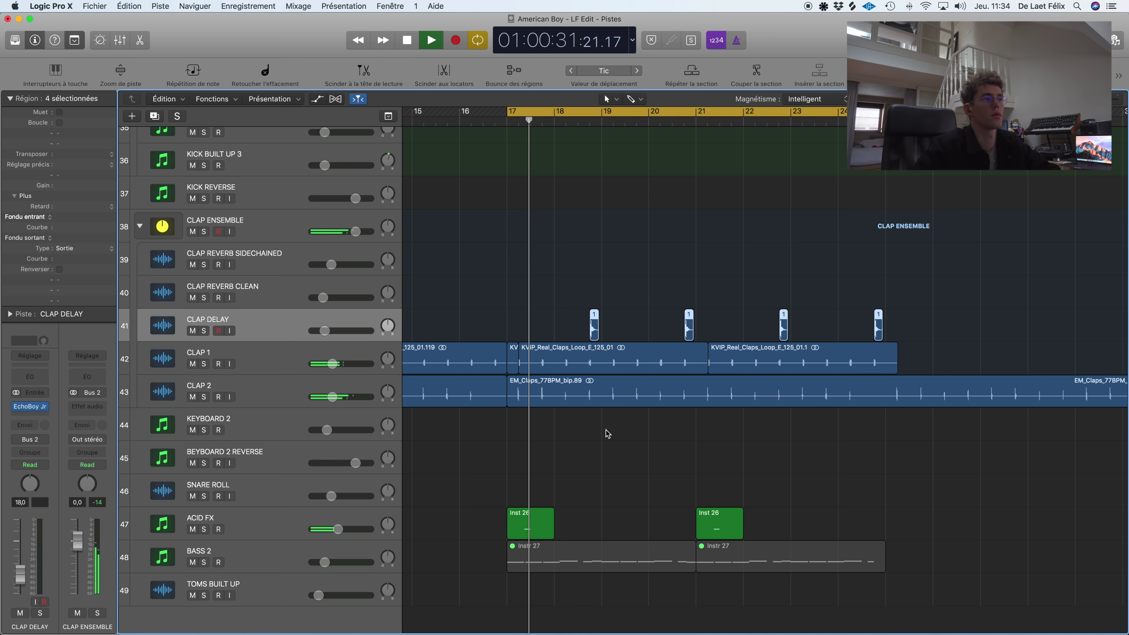
pyautogui.scroll(5, 635, 235)
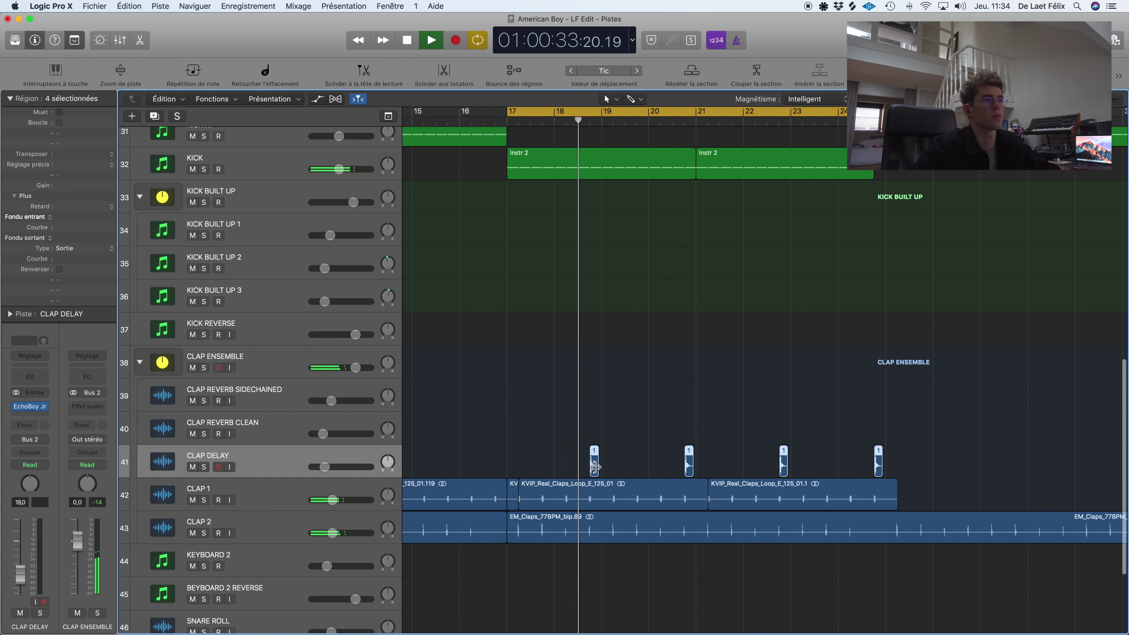
pyautogui.scroll(12, 614, 466)
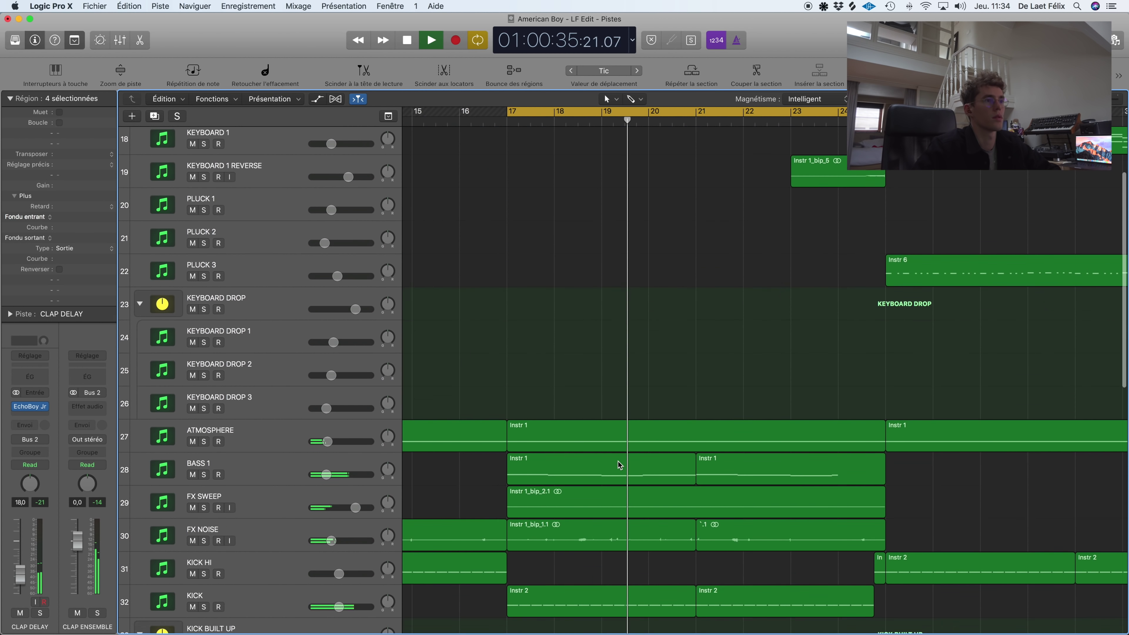
# Step: Solo and select the BASS 1 track and open its plug-in window
pyautogui.scroll(-2, 621, 465)
pyautogui.click(203, 448)
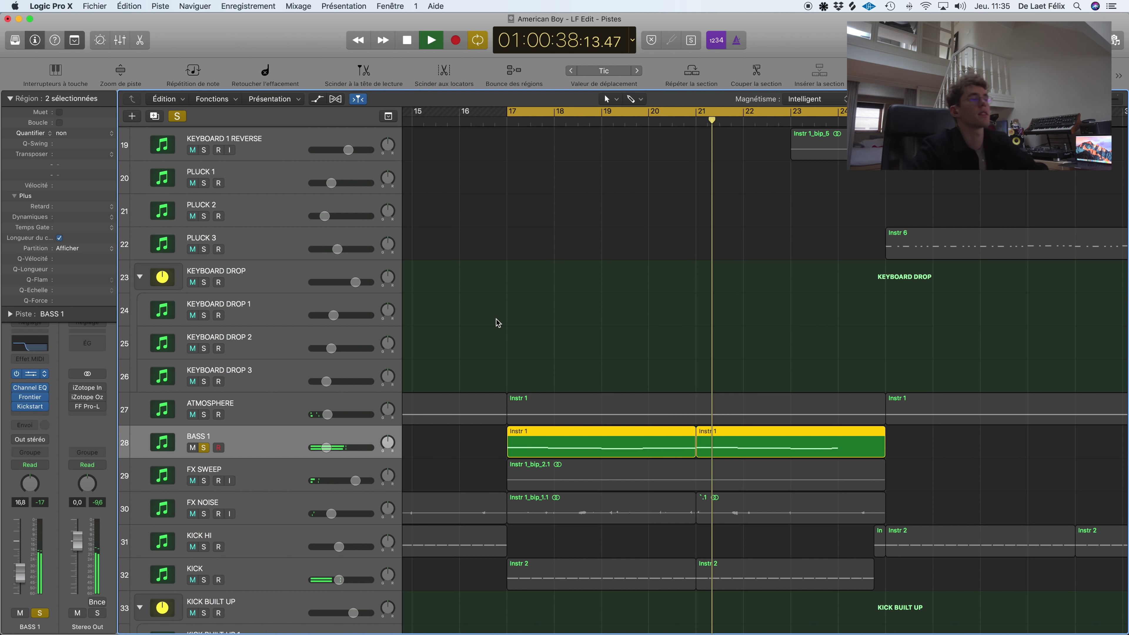
pyautogui.press('v')
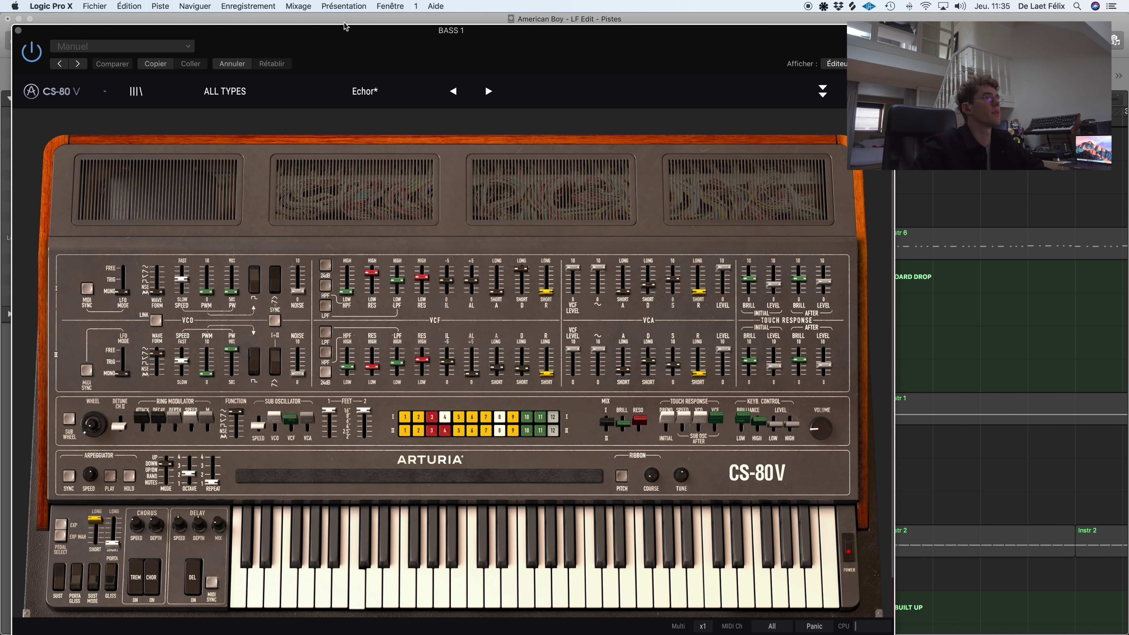
# Step: Show the CS-80 V synth used on BASS 1 and close its plug-in window
pyautogui.moveTo(383, 43); pyautogui.dragTo(516, 43)
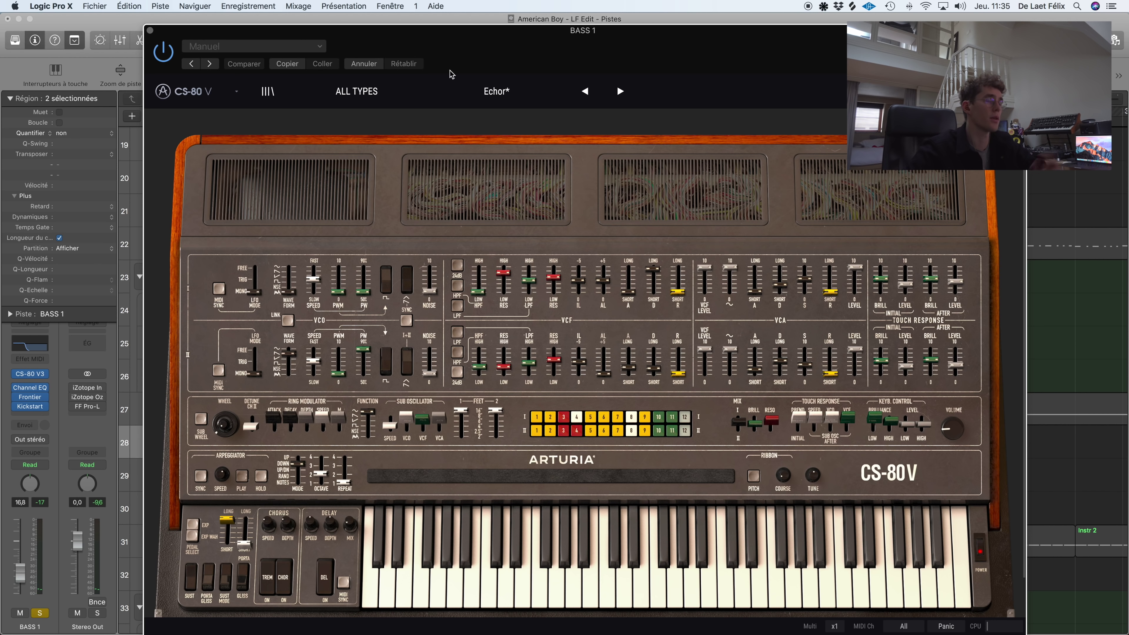
pyautogui.moveTo(189, 33); pyautogui.dragTo(259, 23)
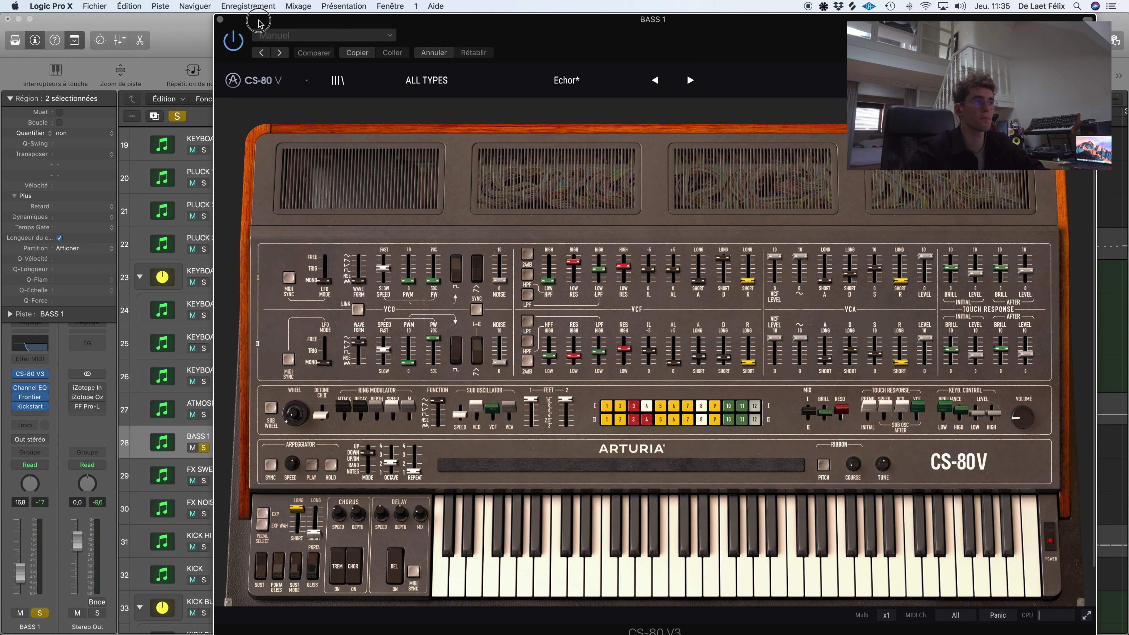
pyautogui.click(220, 21)
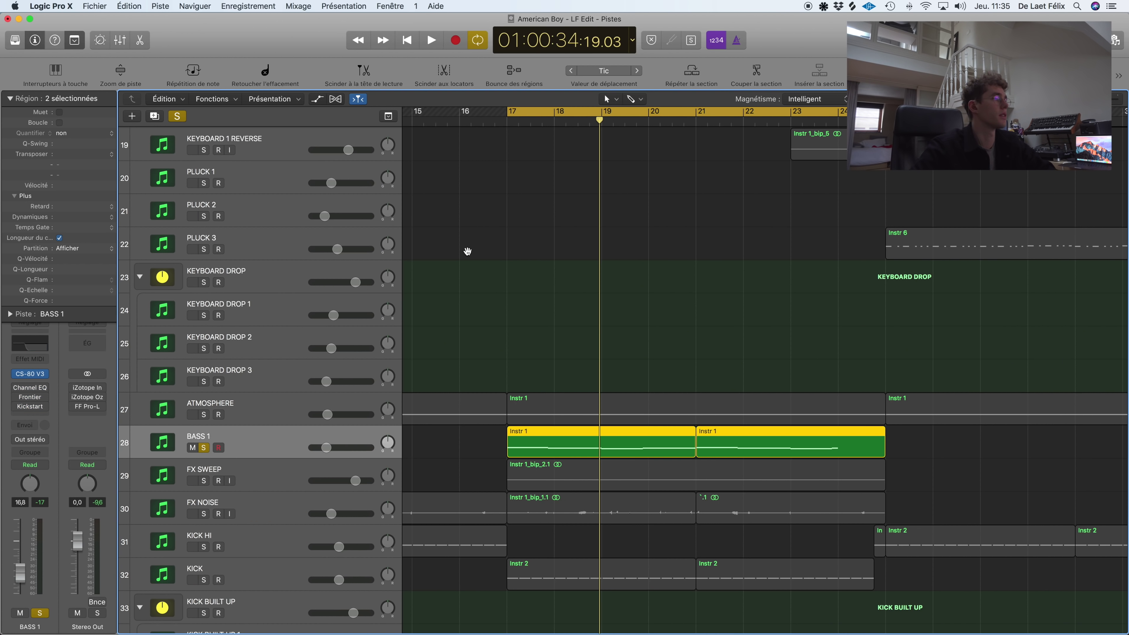
# Step: Play BASS 1 with all its effects bypassed and compare it with only Channel EQ enabled
pyautogui.press('space')
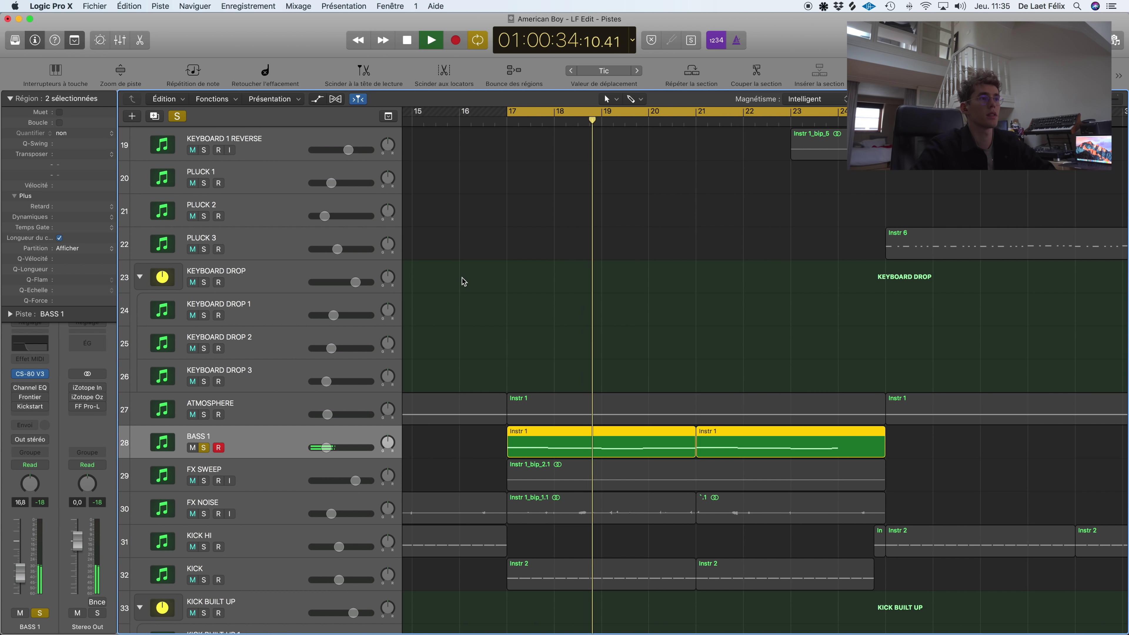
pyautogui.press('space')
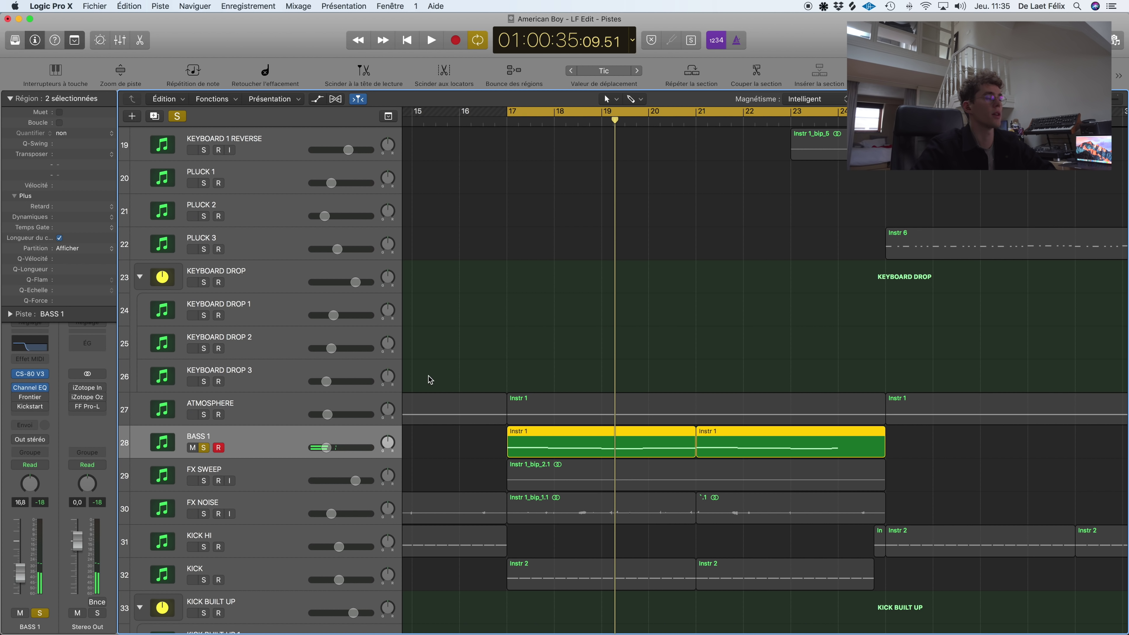
pyautogui.press('space')
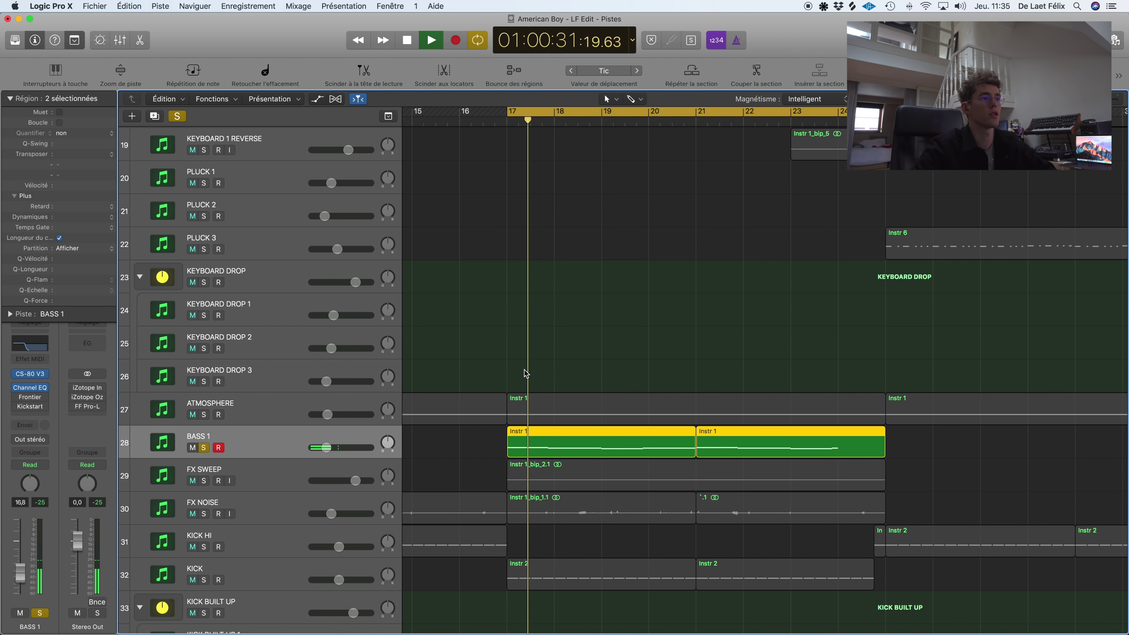
pyautogui.press('space')
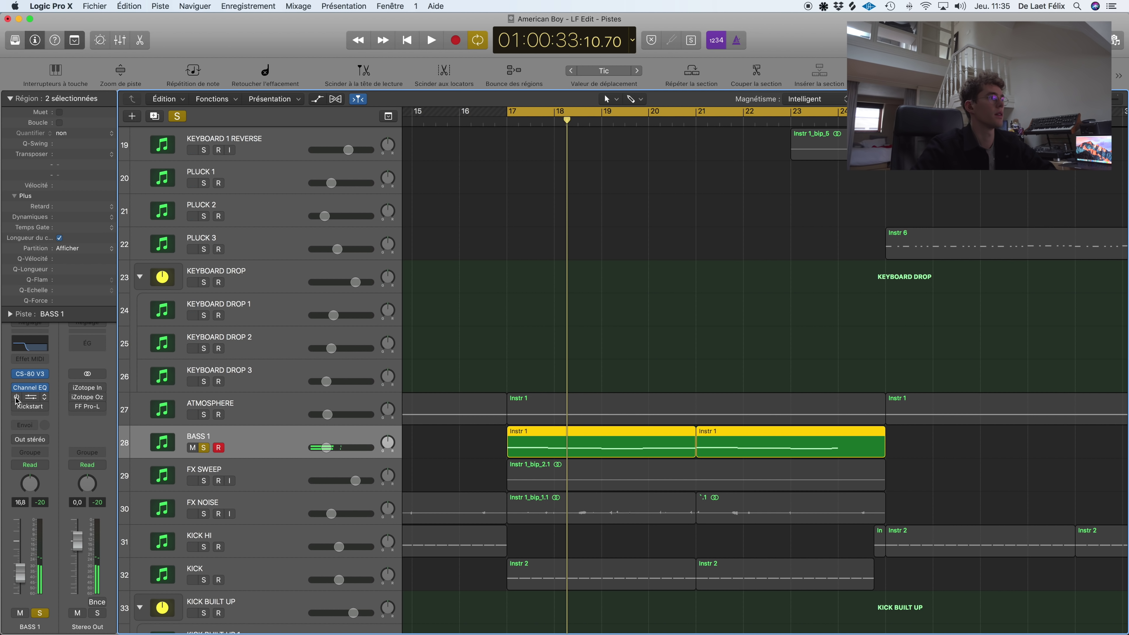
# Step: Enable Frontier and Kickstart on BASS 1, viewing each plug-in window while the bass plays
pyautogui.click(29, 397)
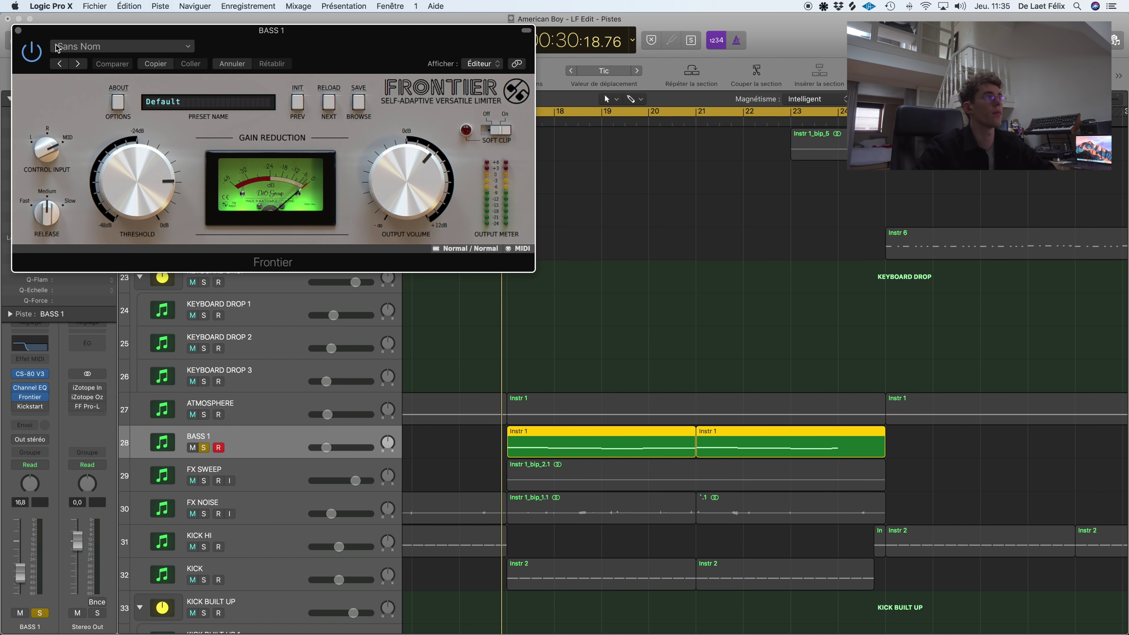
pyautogui.press('space')
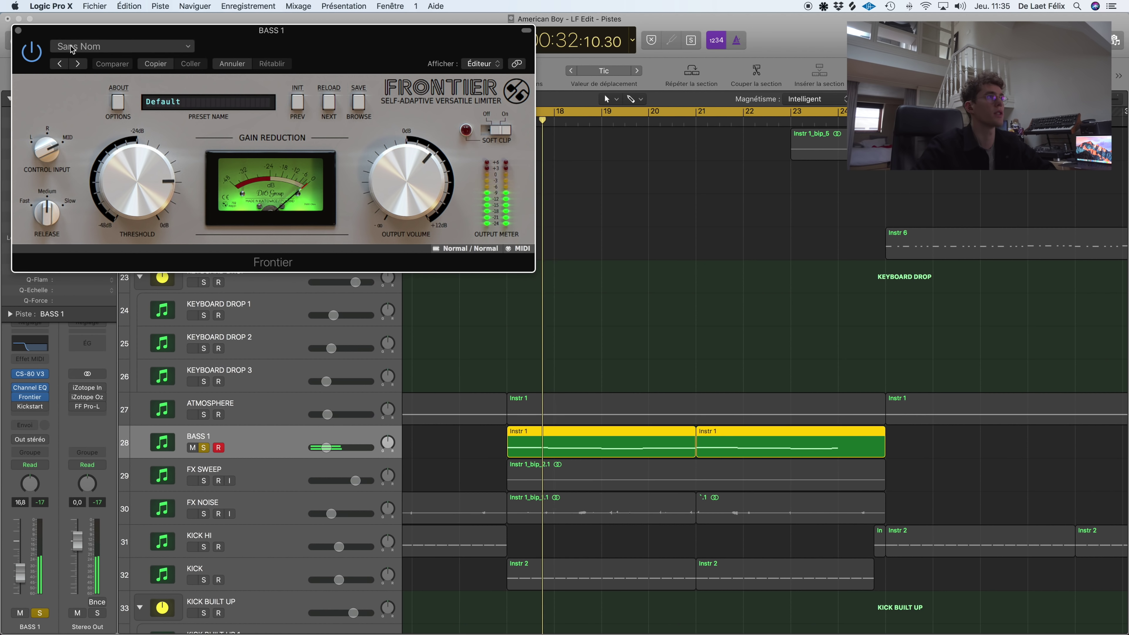
pyautogui.click(18, 29)
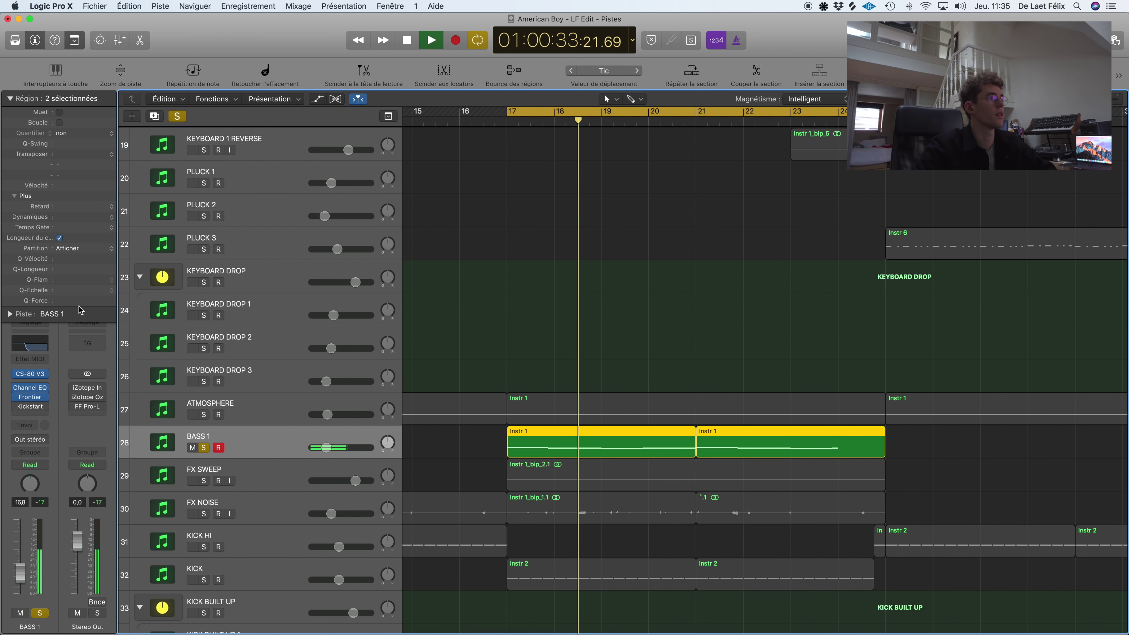
pyautogui.click(30, 406)
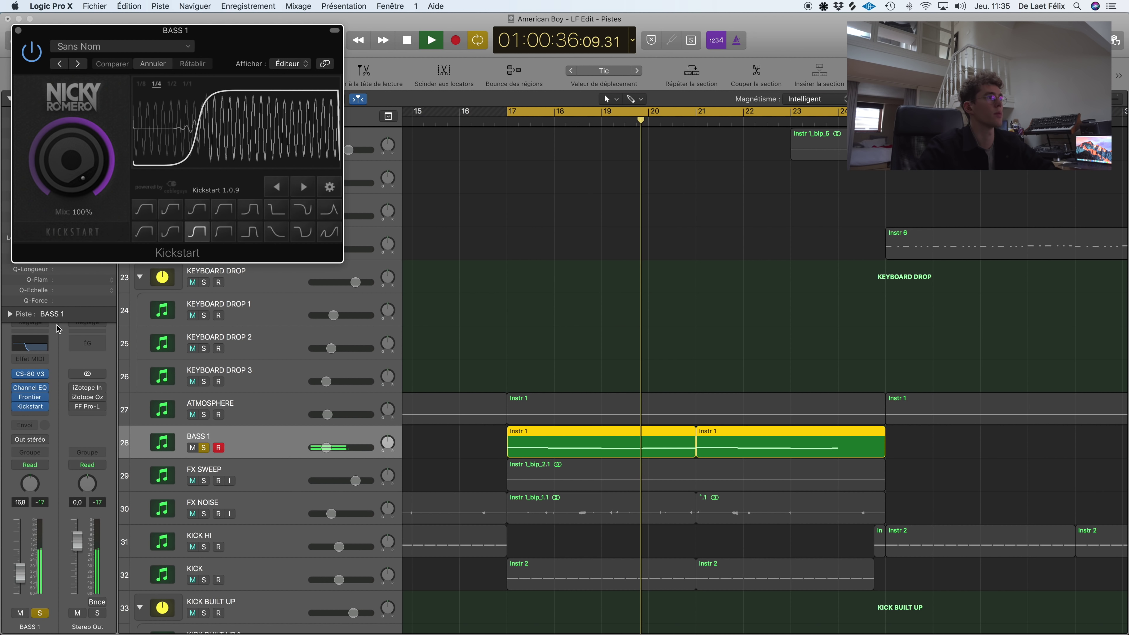
pyautogui.click(19, 30)
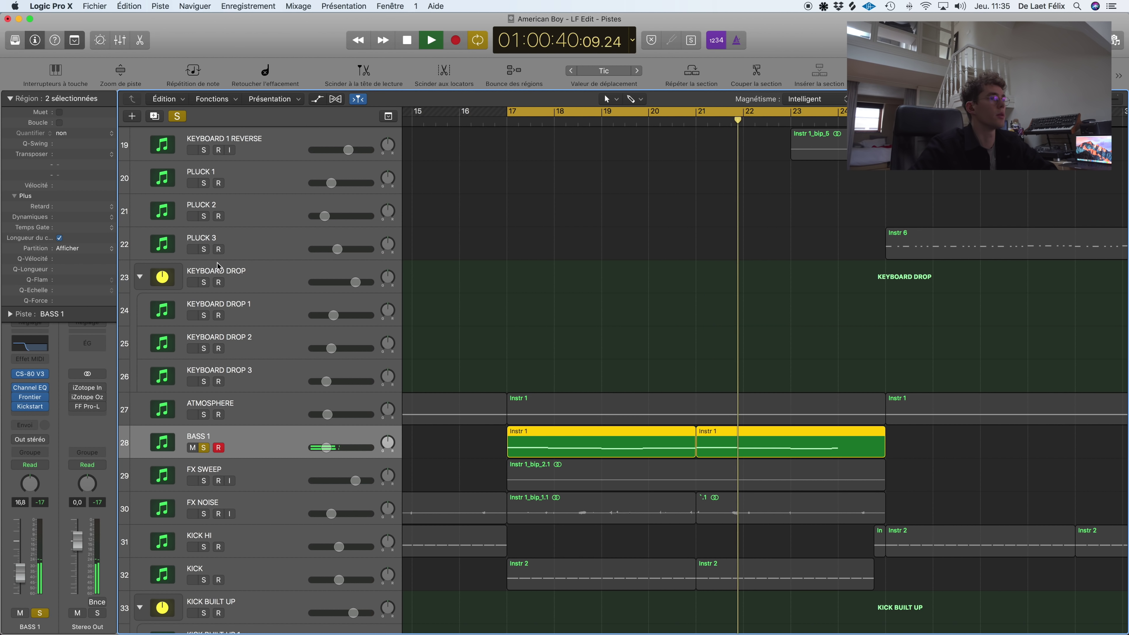
# Step: Listen to KICK soloed together with BASS 1, clear all solos and stop the cycled playback
pyautogui.click(203, 580)
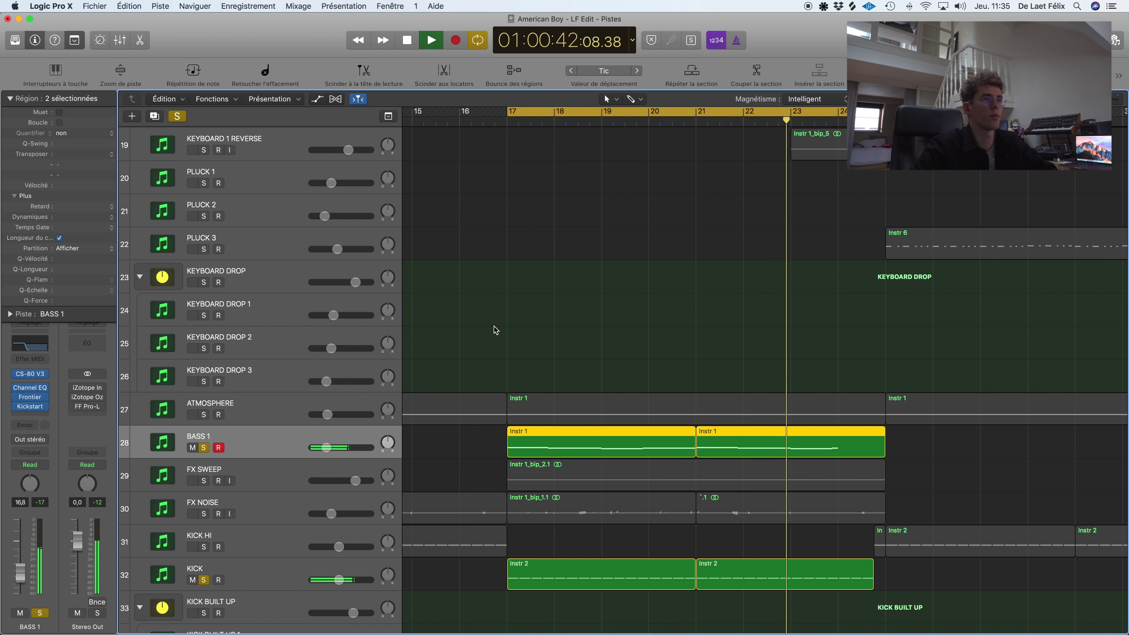
pyautogui.click(178, 116)
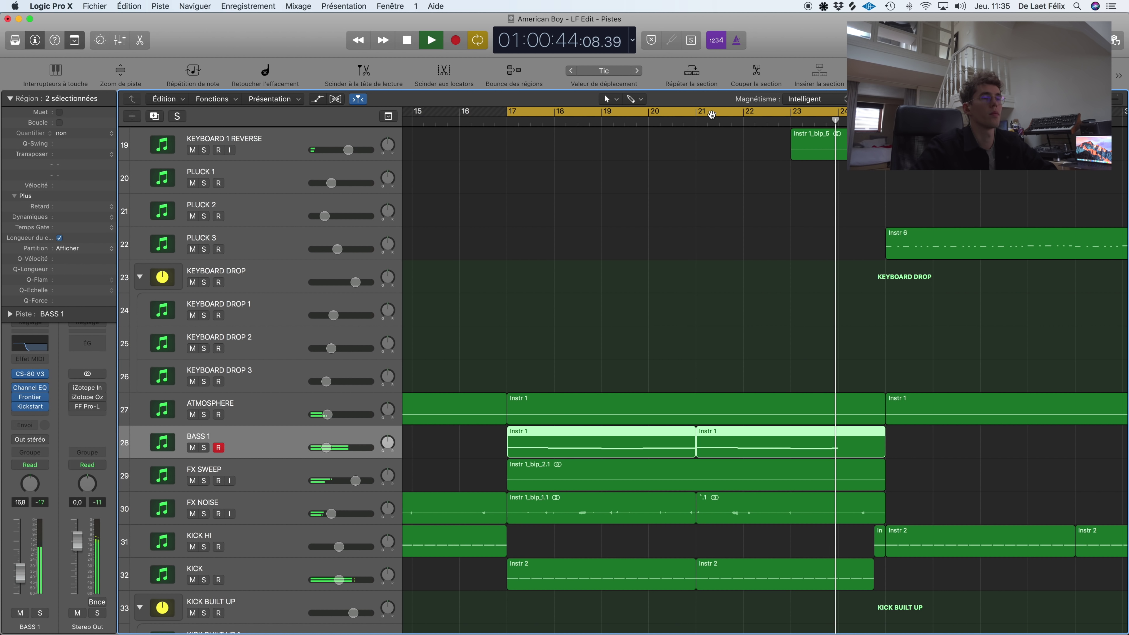
pyautogui.click(710, 113)
pyautogui.press('space')
# Step: Solo KEYBOARD 1 REVERSE and KEYBOARD 1 and play their transition from bar 23 into bar 25
pyautogui.scroll(5, 751, 205)
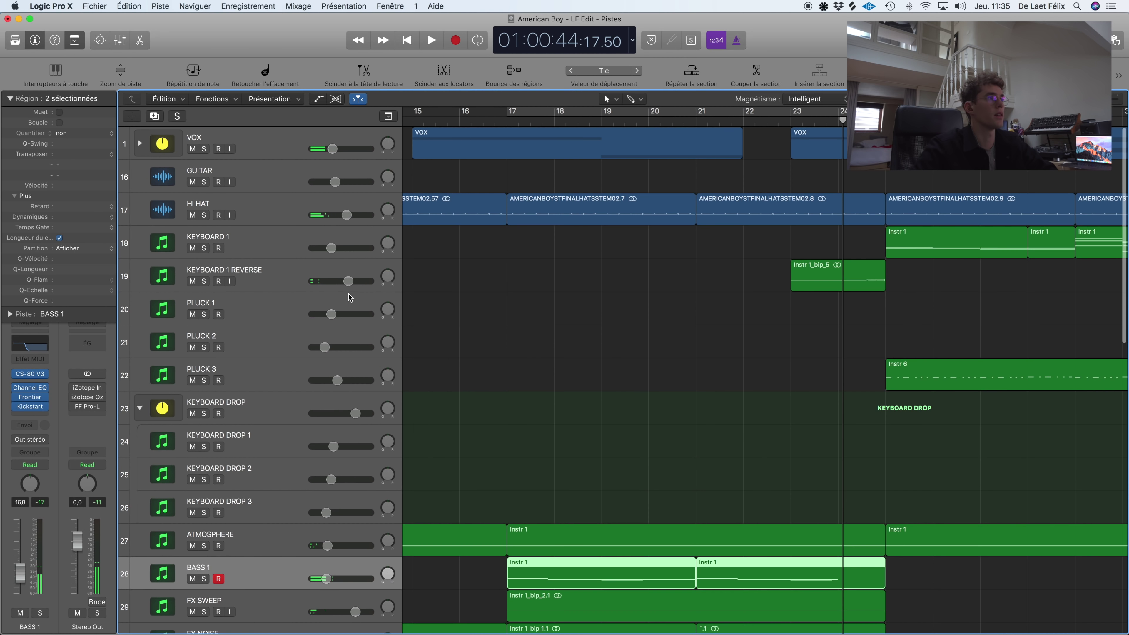
pyautogui.click(203, 281)
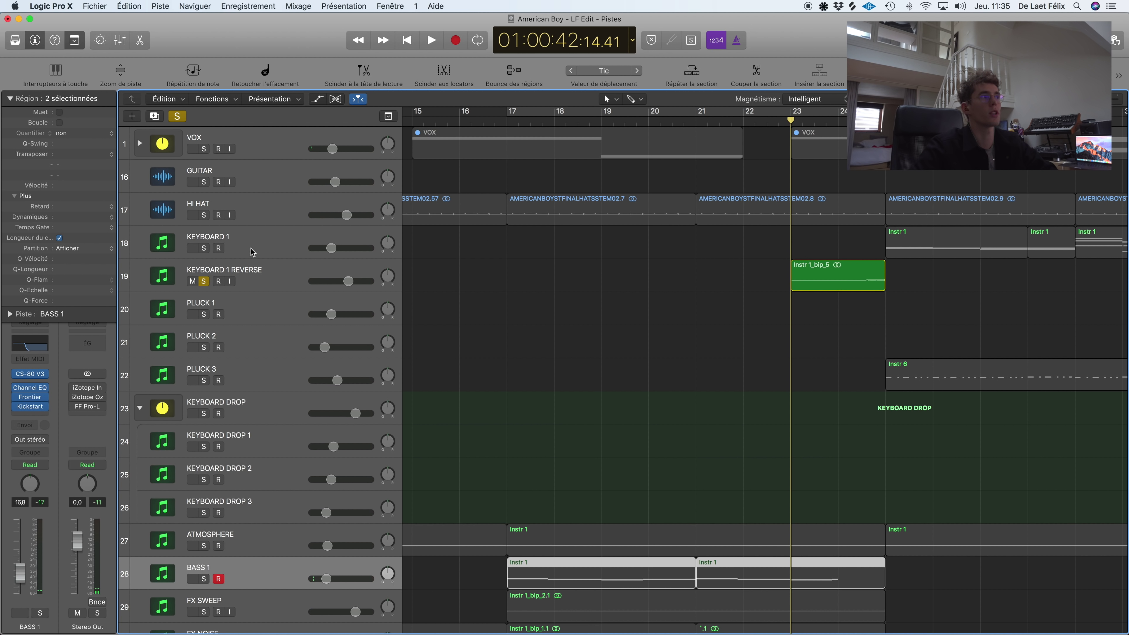
pyautogui.click(204, 249)
pyautogui.hscroll(10, 585, 219)
pyautogui.press('space')
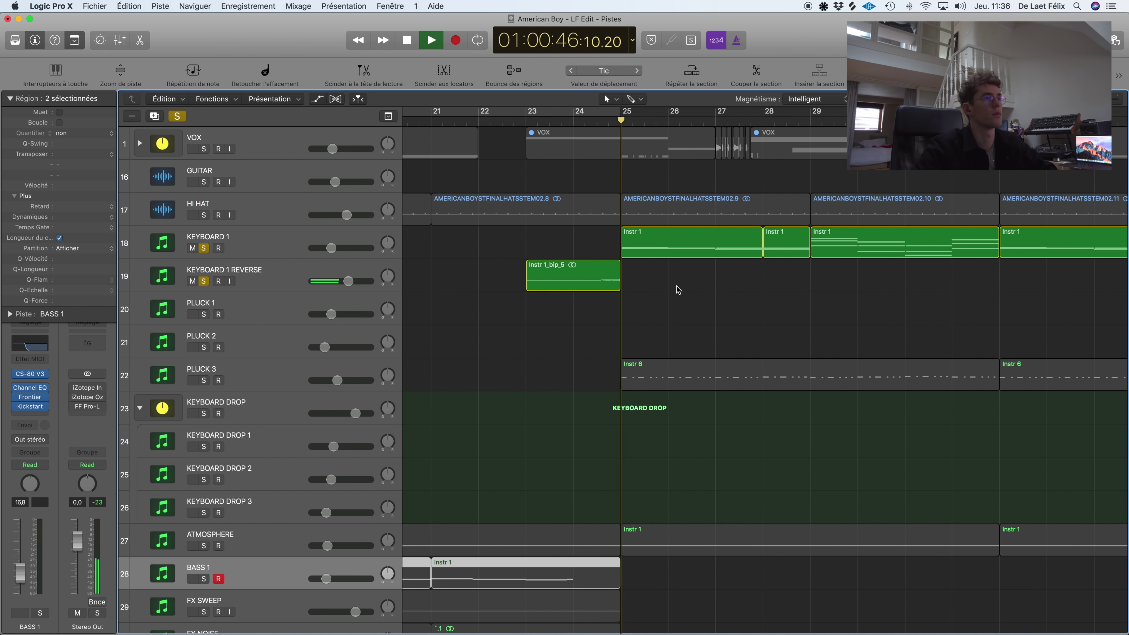
# Step: Clear all solos, listen to the transition in the full mix and stop playback
pyautogui.click(177, 116)
pyautogui.hscroll(5, 497, 284)
pyautogui.press('space')
# Step: Set the cycle range to run from bar 25 to bar 57
pyautogui.scroll(-5, 497, 283)
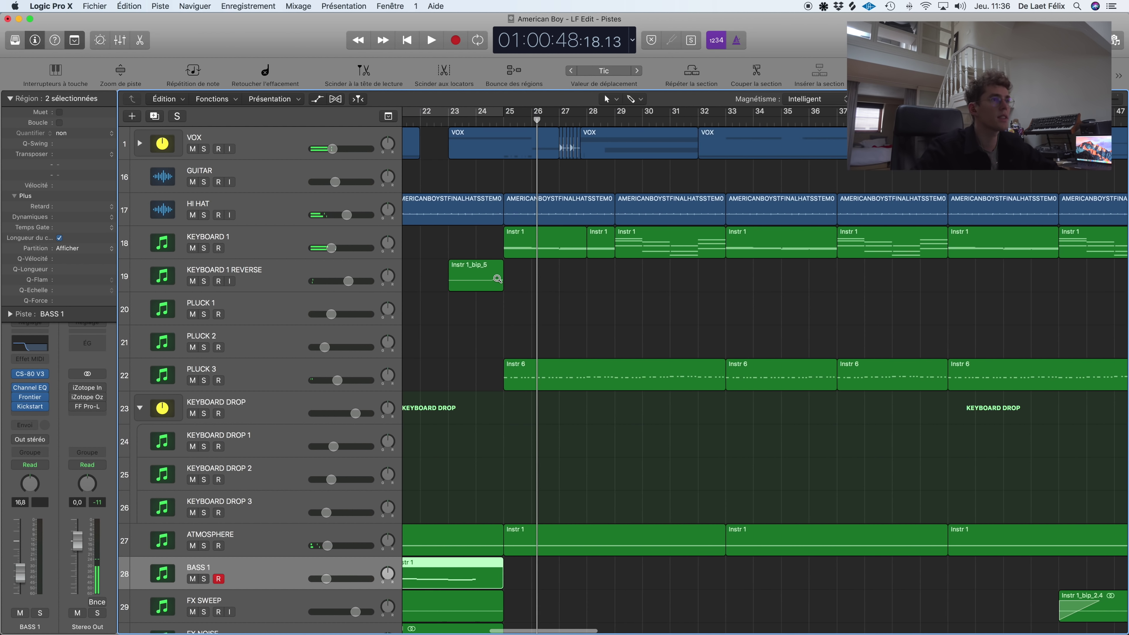
pyautogui.scroll(-3, 497, 279)
pyautogui.moveTo(496, 115); pyautogui.dragTo(1050, 268)
pyautogui.hscroll(-6, 894, 310)
pyautogui.scroll(-2, 885, 308)
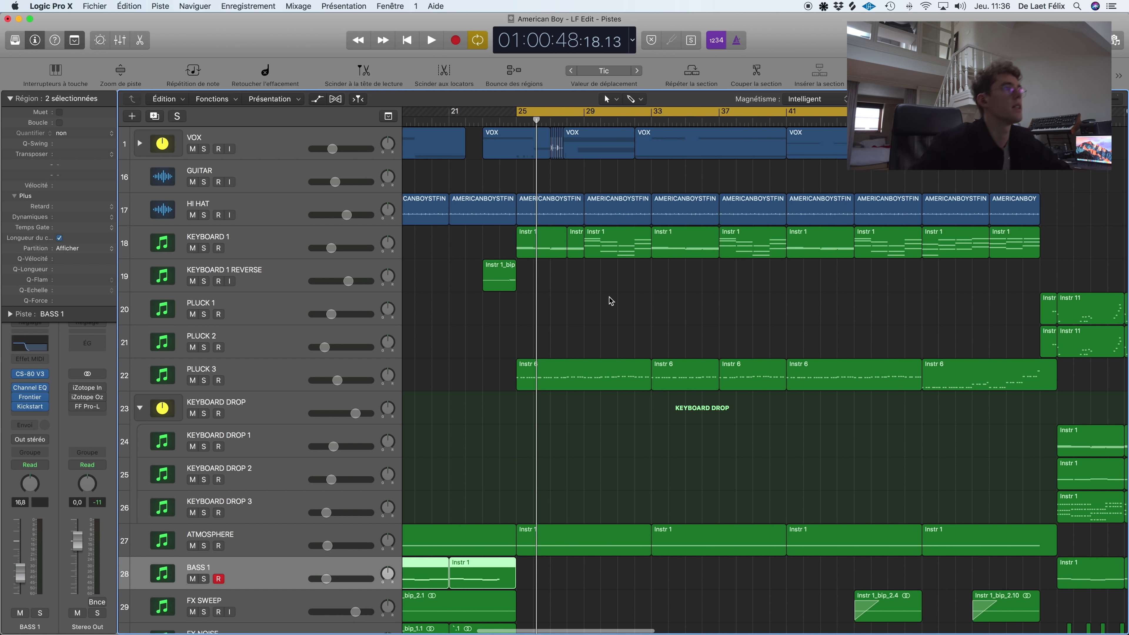
# Step: Solo and select KEYBOARD 1, play it and compare its sound with Channel EQ off and on
pyautogui.click(203, 247)
pyautogui.click(252, 244)
pyautogui.press('space')
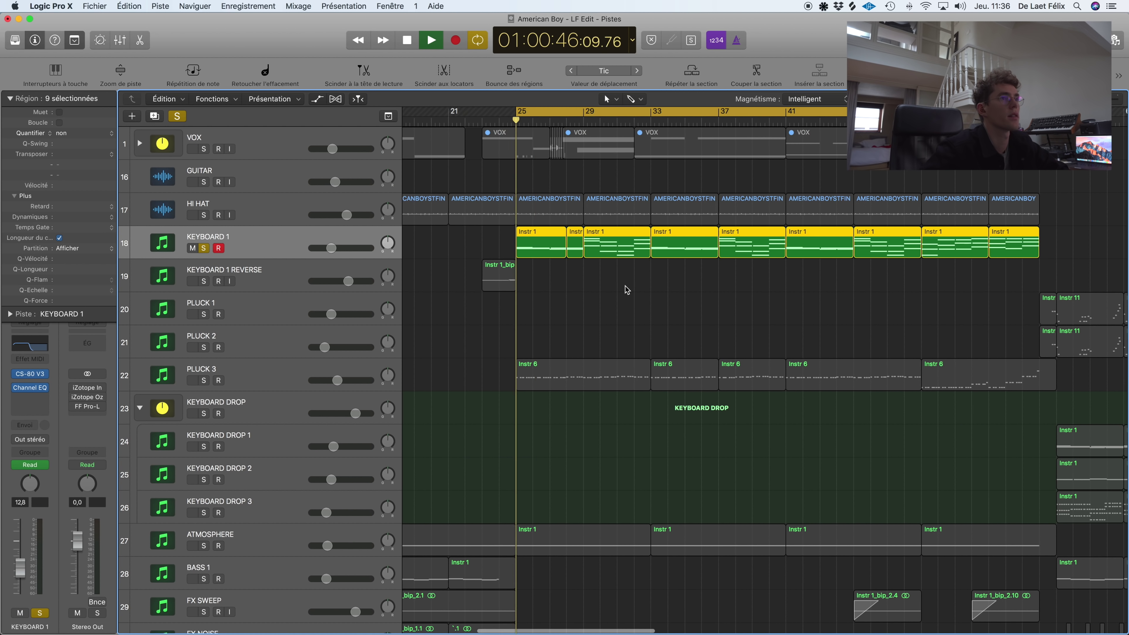
pyautogui.moveTo(34, 379)
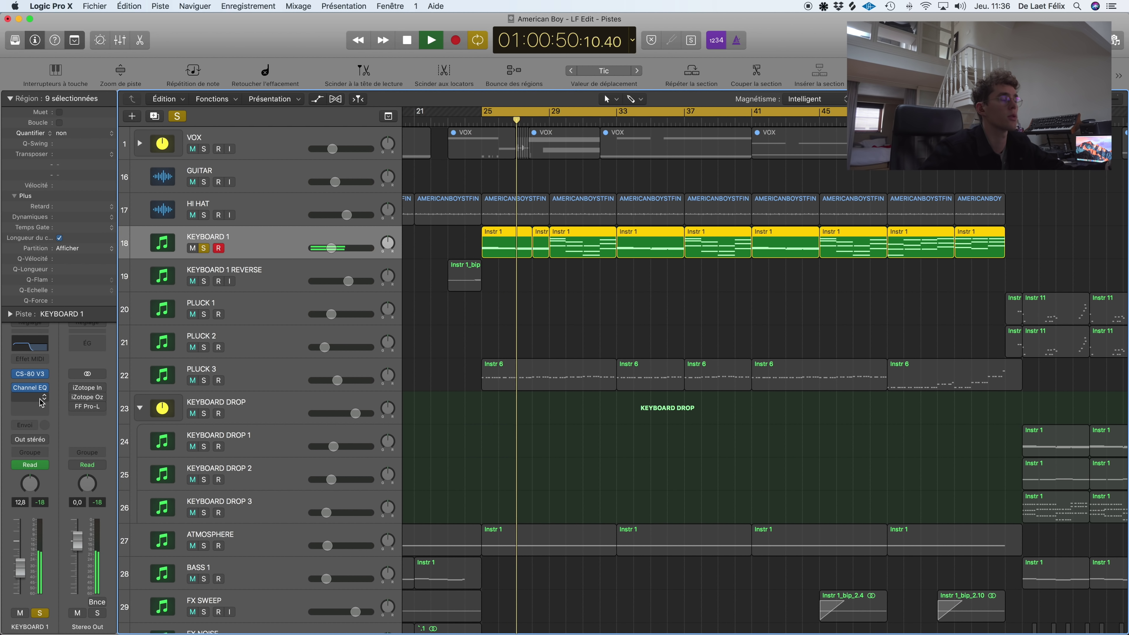
pyautogui.click(17, 388)
pyautogui.click(17, 388)
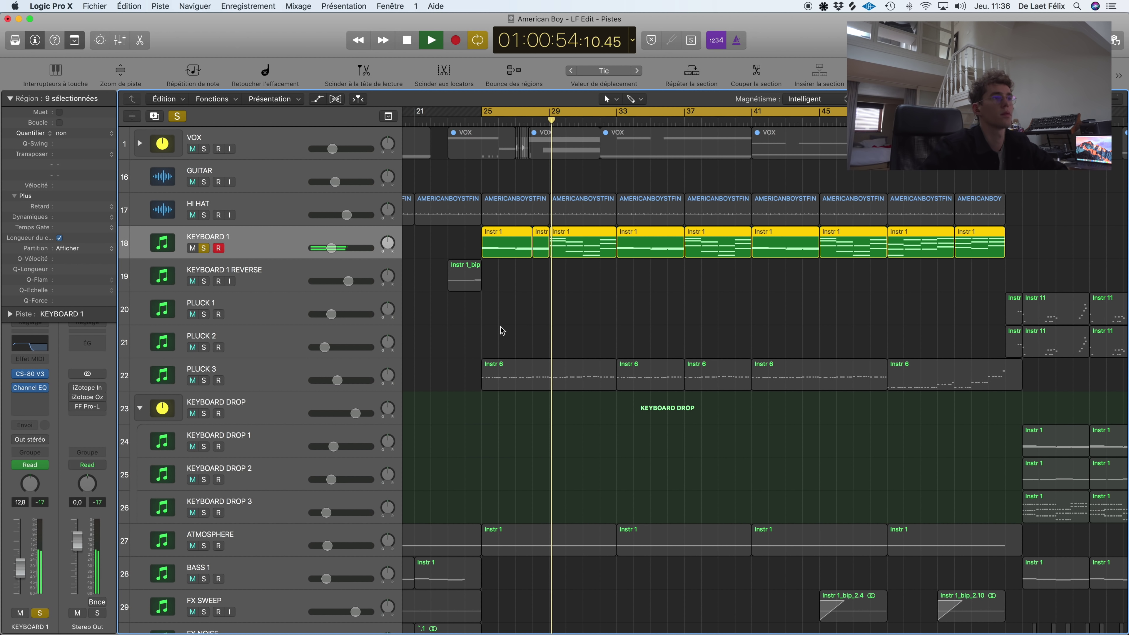
# Step: Show the Channel EQ curve of KEYBOARD 1, close the plug-in window, unsolo the track and deselect its regions
pyautogui.click(25, 350)
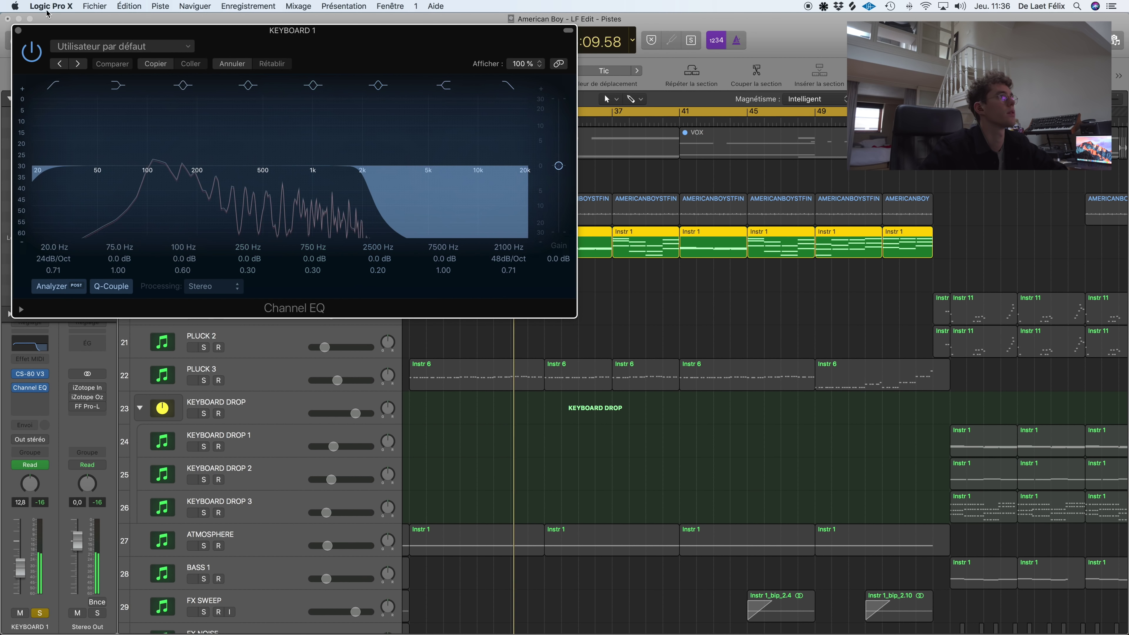
pyautogui.click(18, 30)
pyautogui.click(204, 249)
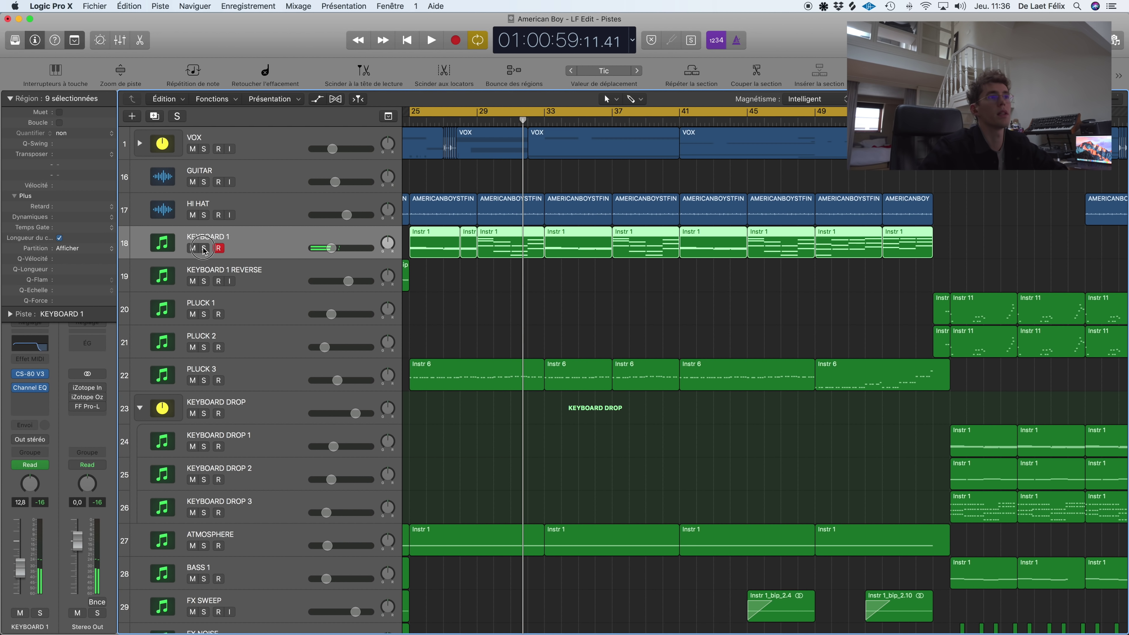
pyautogui.moveTo(908, 272); pyautogui.dragTo(798, 236)
pyautogui.click(744, 276)
pyautogui.hscroll(-3, 422, 348)
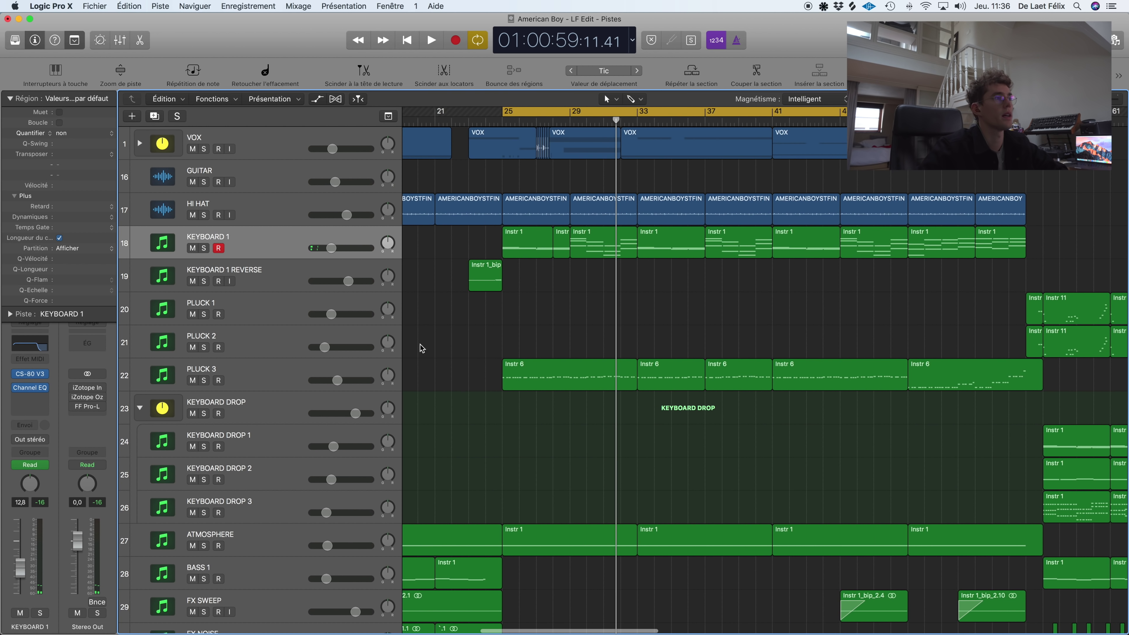
# Step: Solo and select the PLUCK 3 track and listen to it from bar 25
pyautogui.click(203, 381)
pyautogui.click(270, 374)
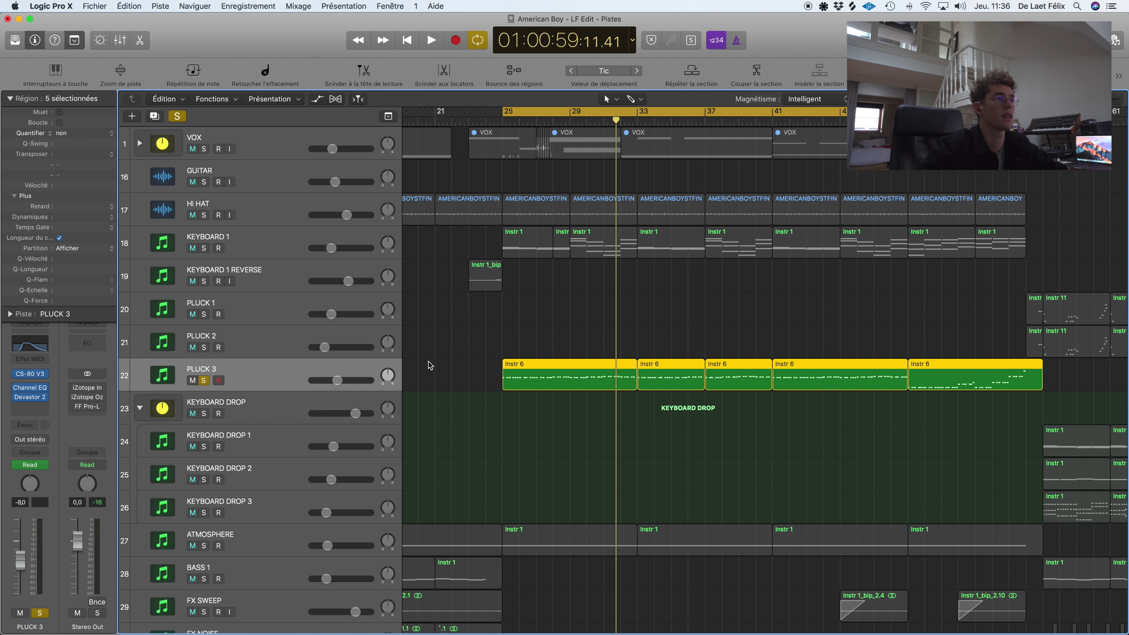
pyautogui.press('space')
pyautogui.hscroll(2, 587, 332)
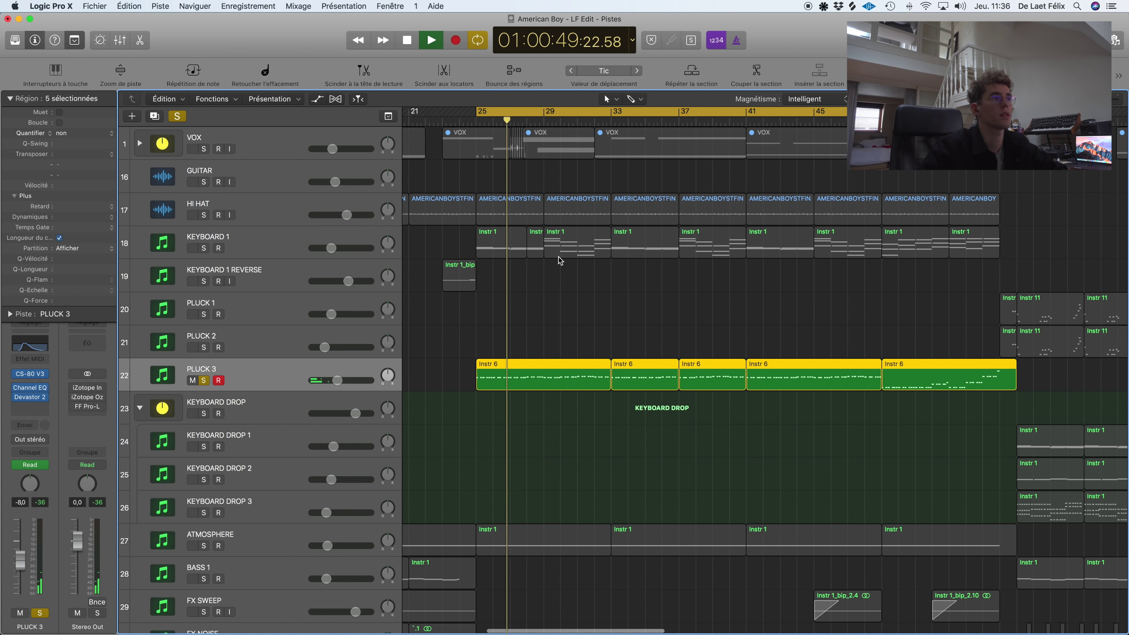
pyautogui.hscroll(2, 560, 301)
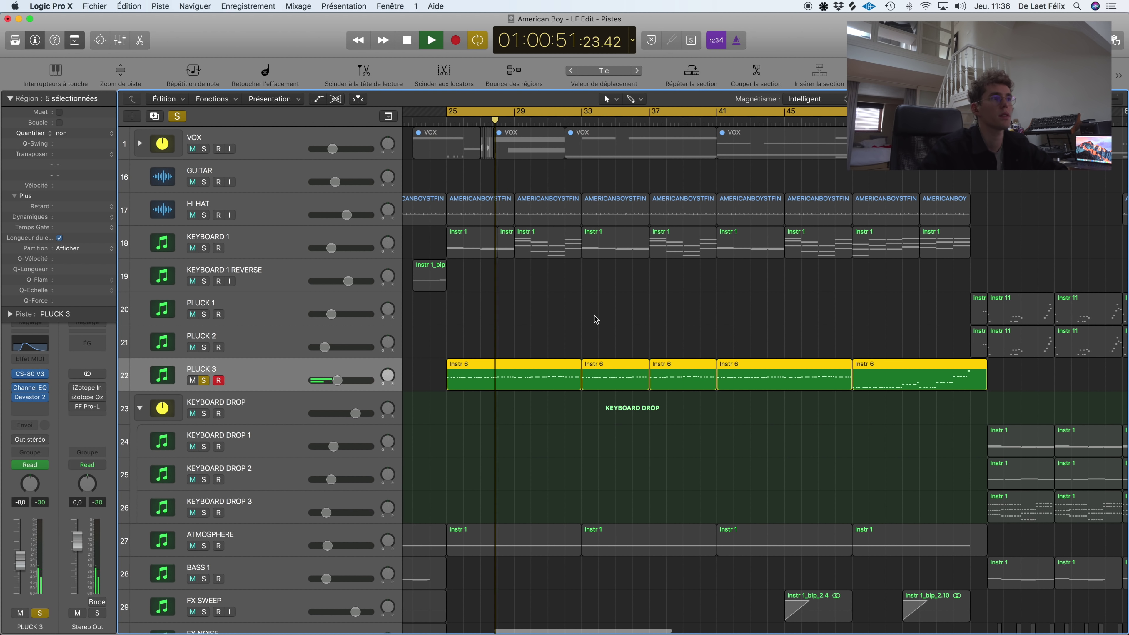
pyautogui.hscroll(2, 631, 289)
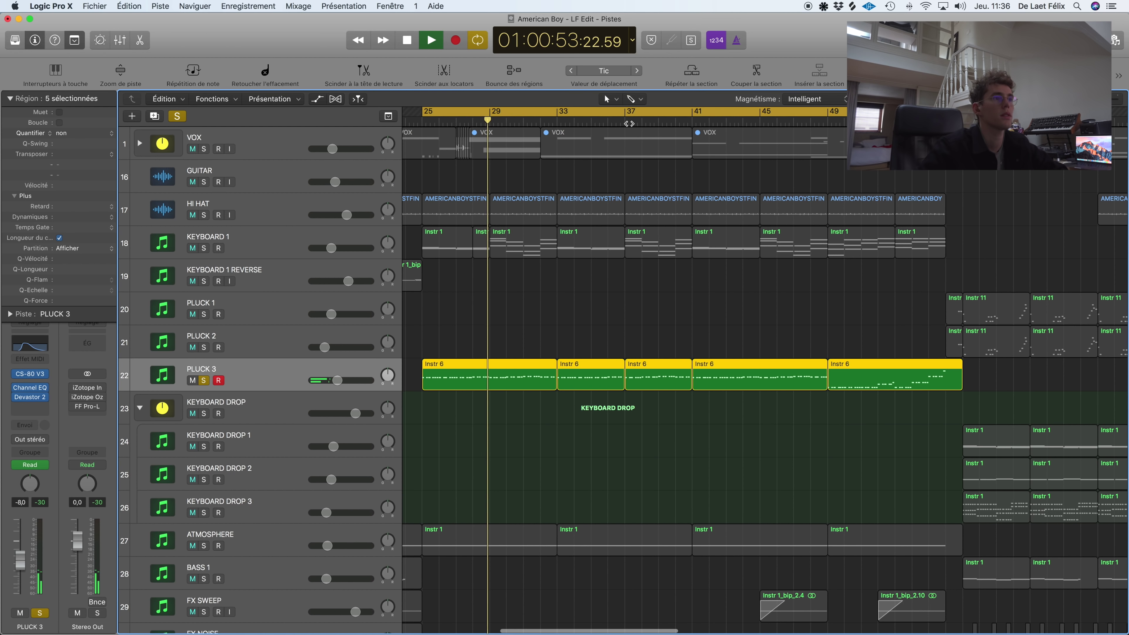
# Step: Open the PLUCK 3 regions in the piano roll and view the whole note pattern from bar 25 to 57
pyautogui.moveTo(901, 424); pyautogui.dragTo(525, 386)
pyautogui.click(525, 382)
pyautogui.press('p')
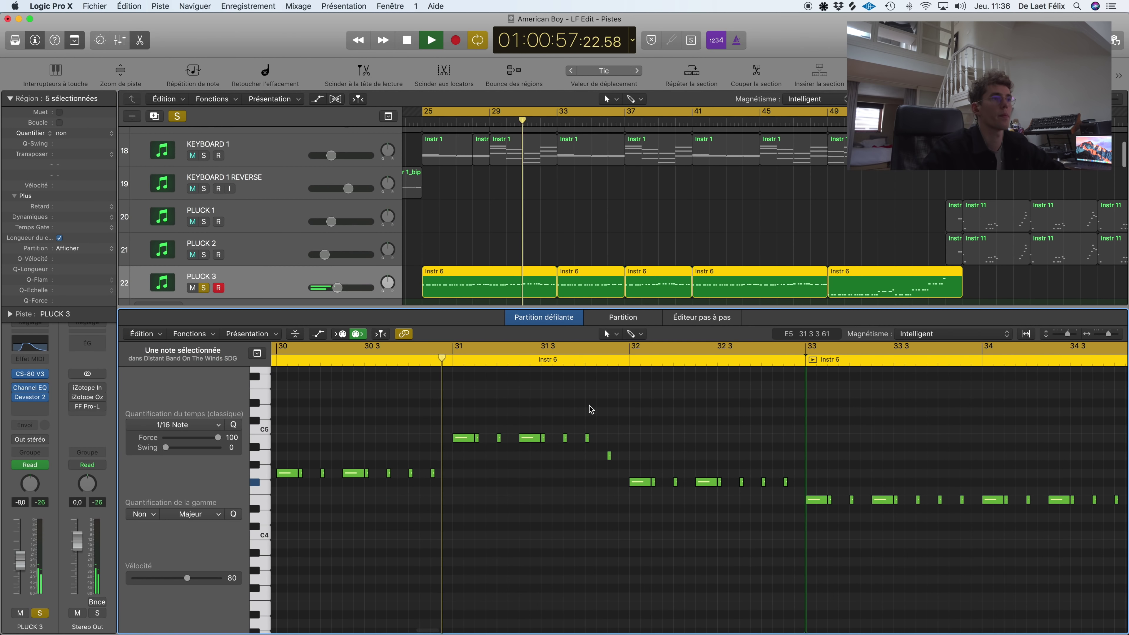
pyautogui.scroll(-5, 627, 424)
pyautogui.hscroll(8, 627, 424)
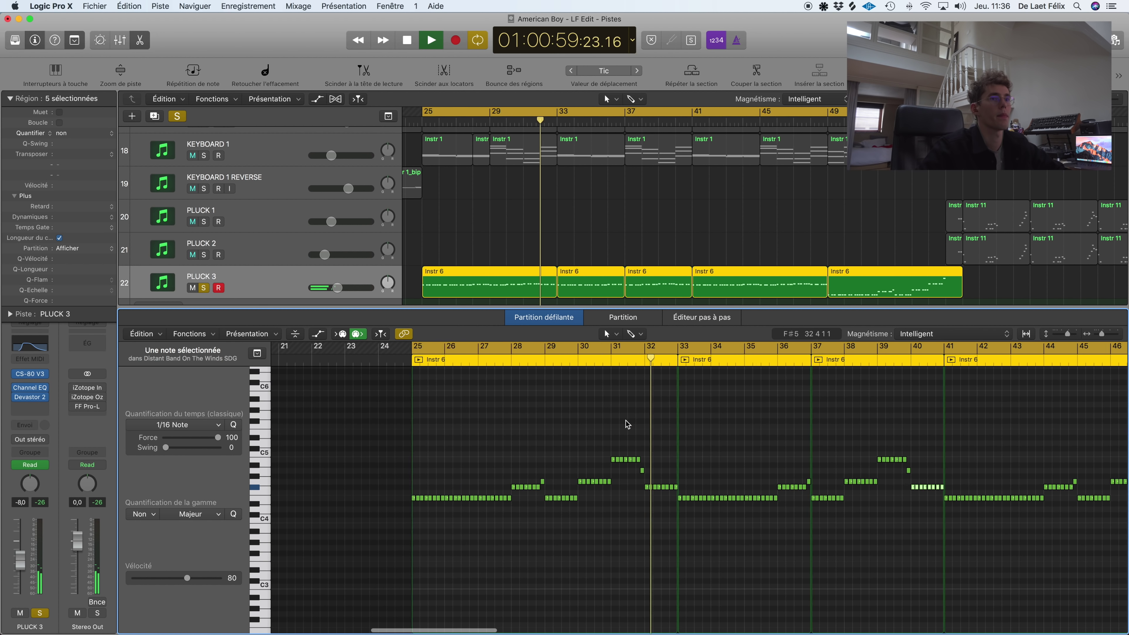
pyautogui.scroll(-3, 629, 423)
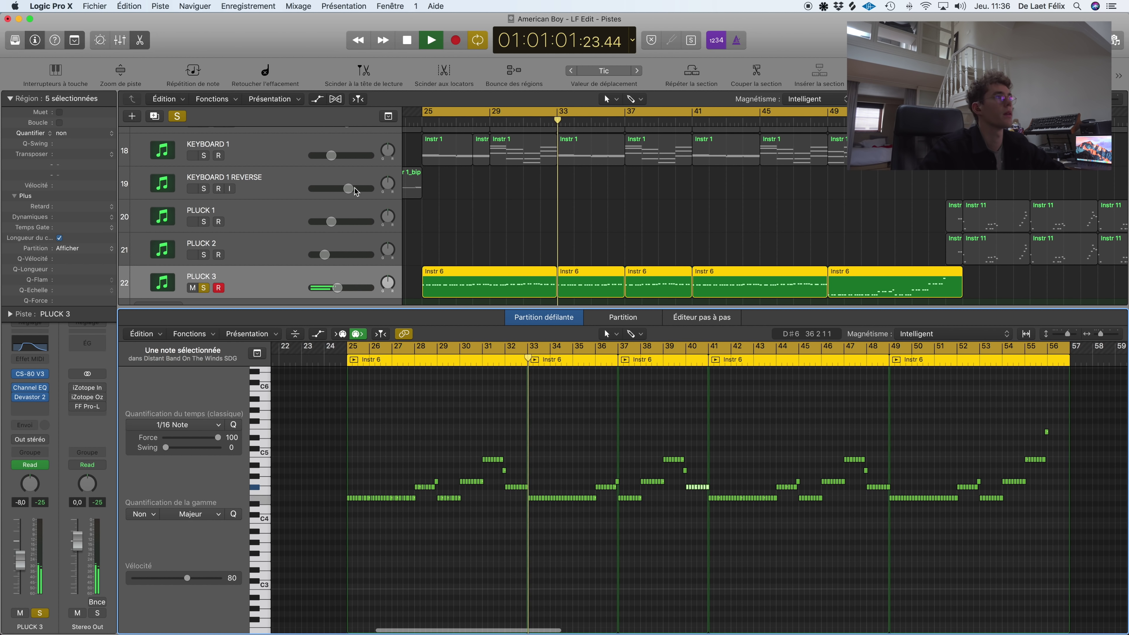
# Step: Solo KEYBOARD 1 together with PLUCK 3 and play both from bar 49
pyautogui.click(204, 156)
pyautogui.click(693, 121)
pyautogui.hscroll(3, 707, 182)
pyautogui.click(749, 122)
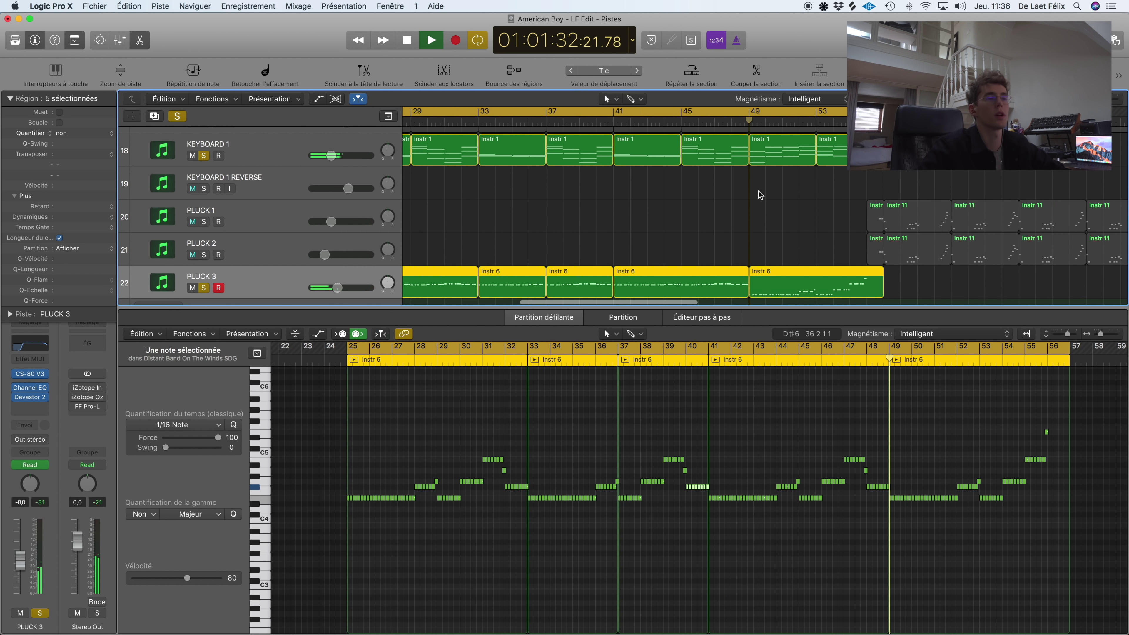
# Step: View the PLUCK 3 automation for Devastor 2 FX, Devastor 2 Output Volume and Channel EQ High Cut Frequency, and hide the automation
pyautogui.press('a')
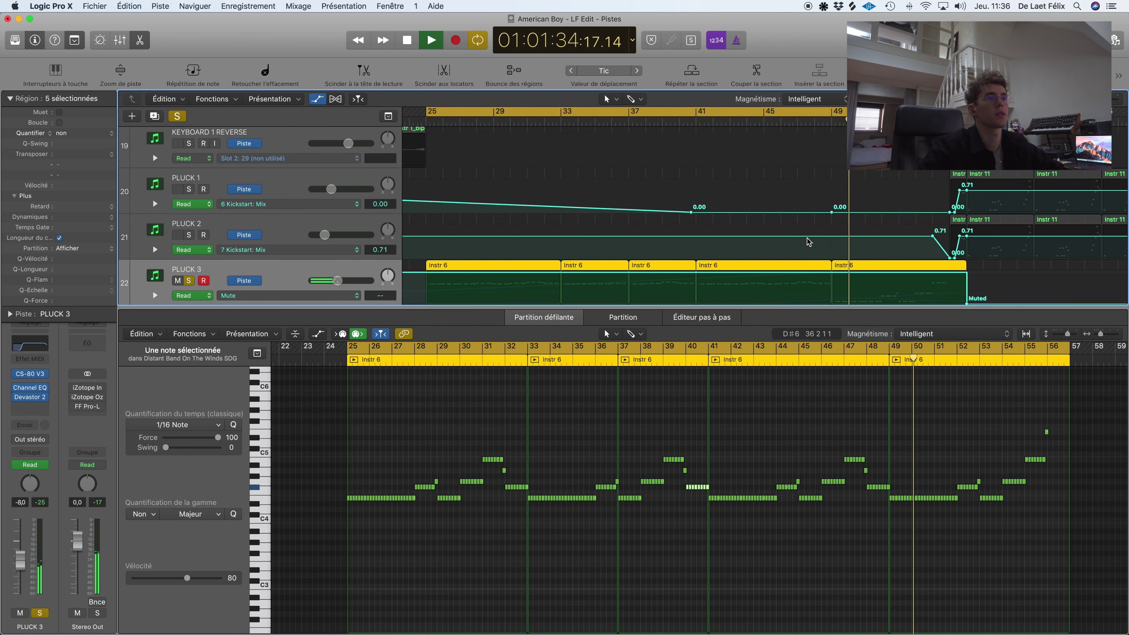
pyautogui.scroll(-3, 808, 241)
pyautogui.click(291, 196)
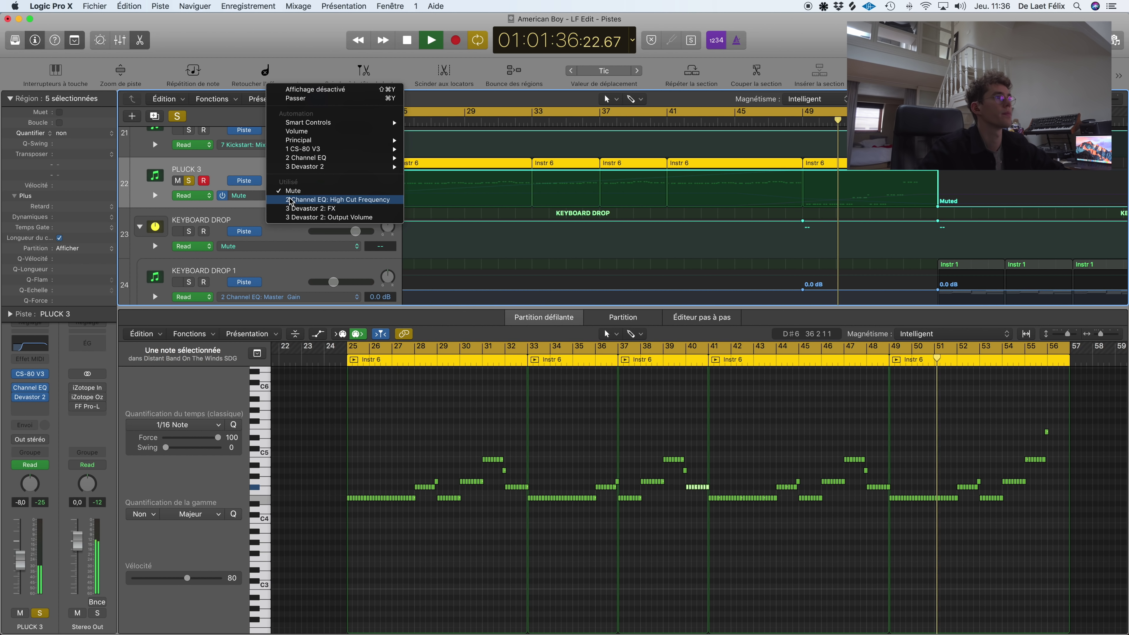
pyautogui.click(302, 208)
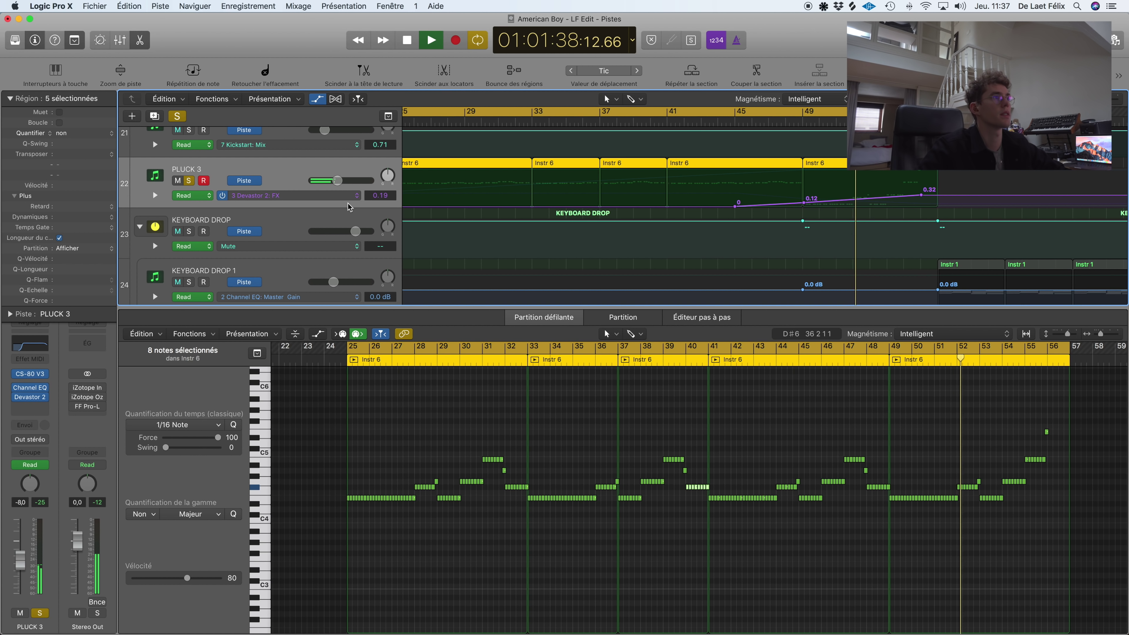
pyautogui.click(311, 195)
pyautogui.click(312, 199)
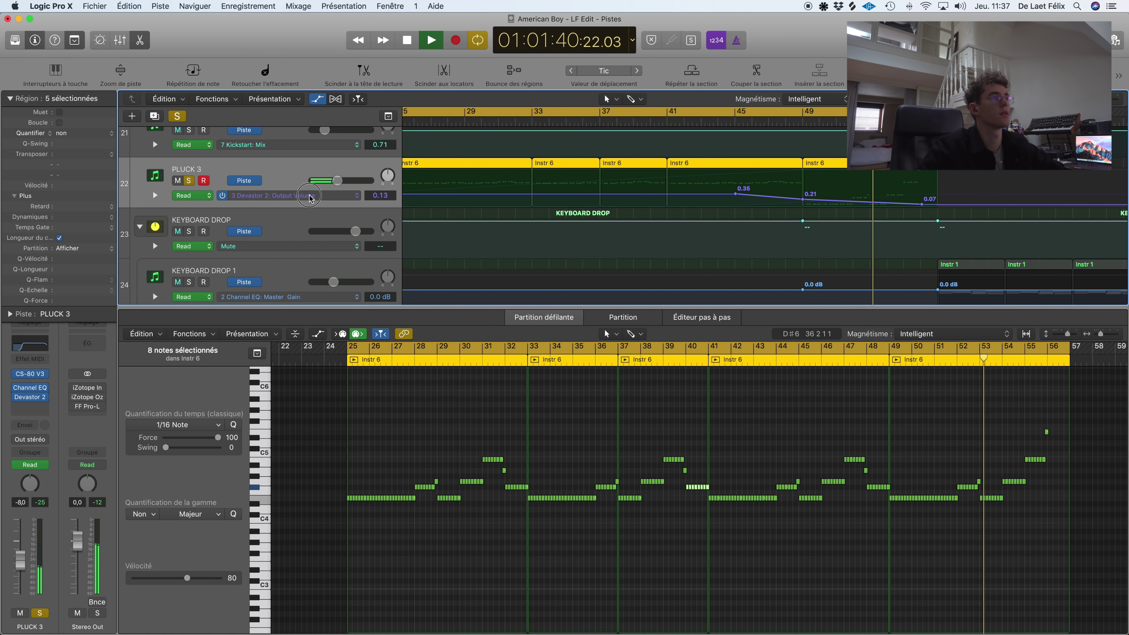
pyautogui.click(310, 196)
pyautogui.click(306, 180)
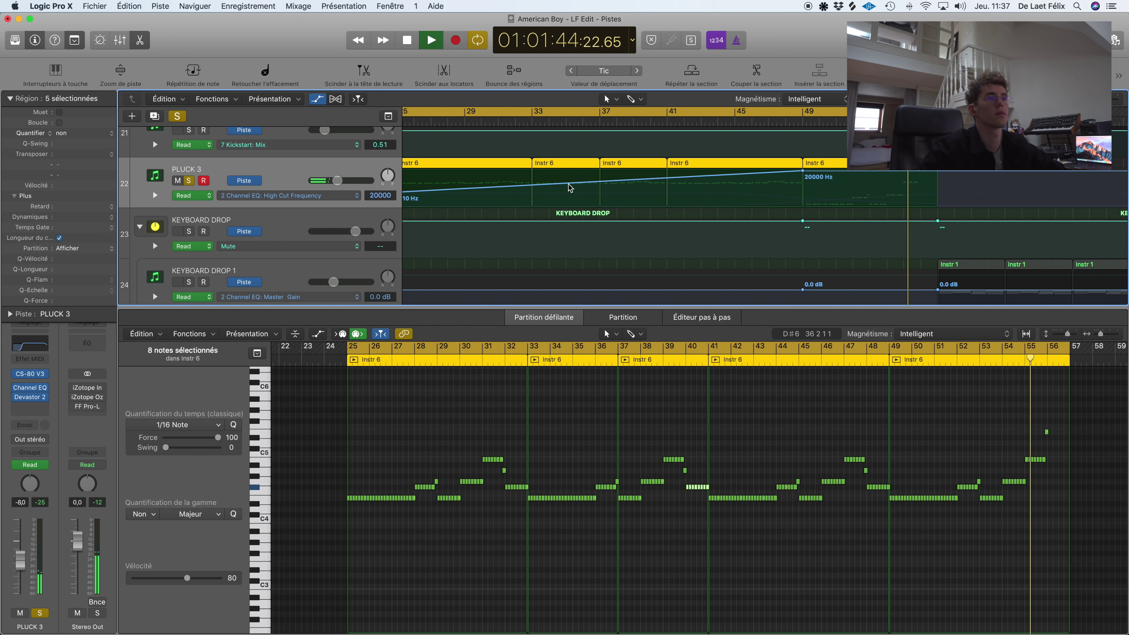
pyautogui.press('a')
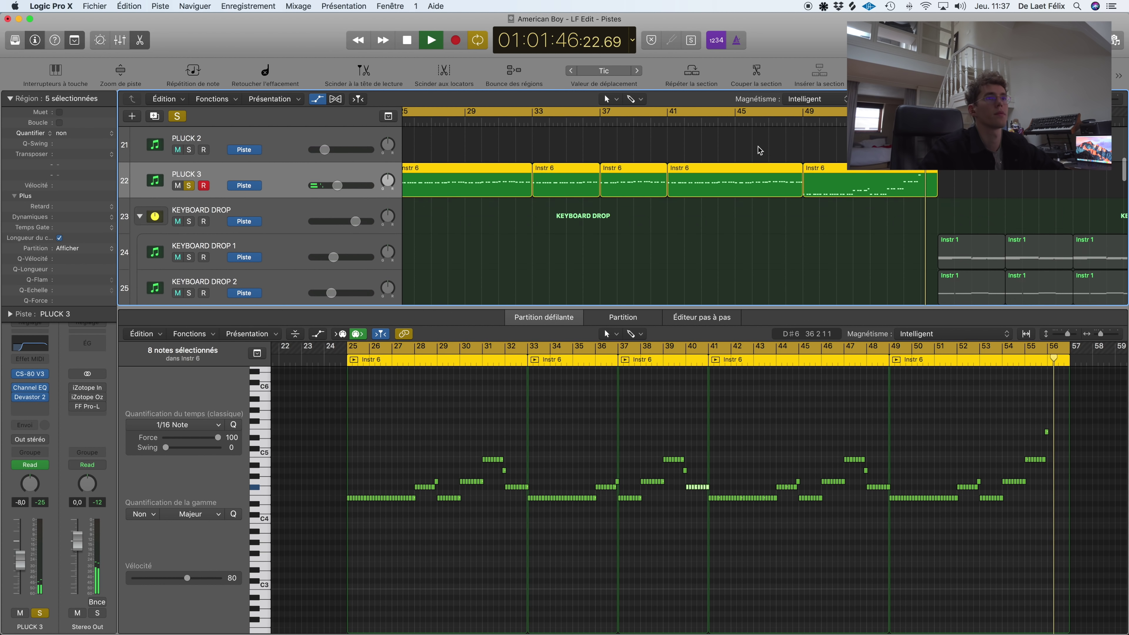
# Step: Stop playback, show the Devastor 2 plug-in on PLUCK 3 with the Bass Pickup preset and close its window
pyautogui.press('super+Up')
pyautogui.press('super+Left')
pyautogui.press('space')
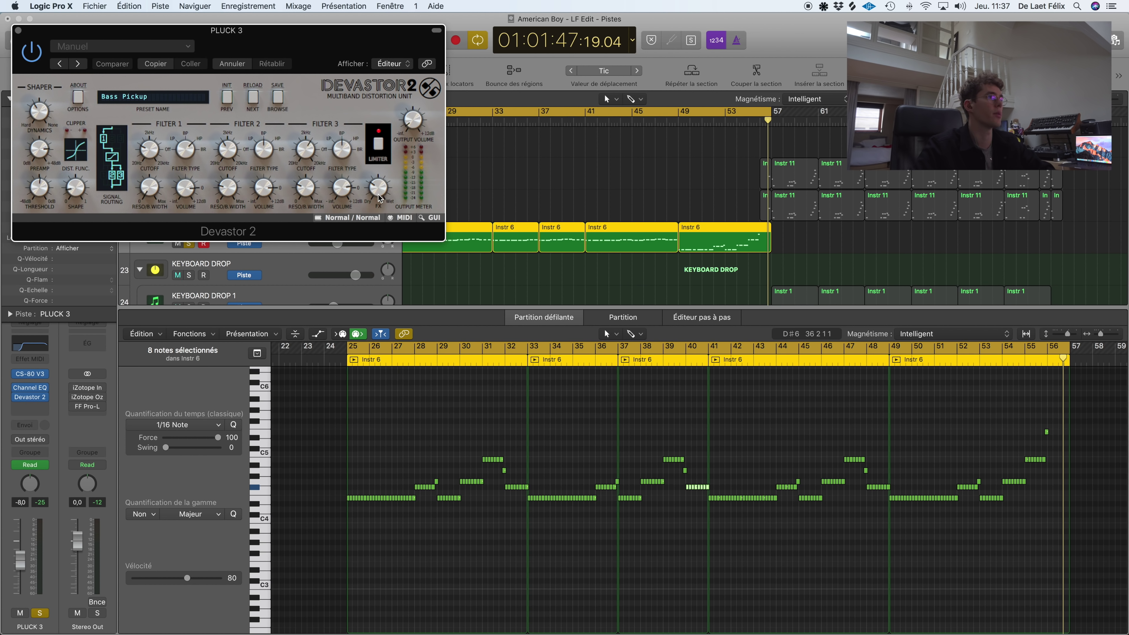
pyautogui.moveTo(285, 50); pyautogui.dragTo(475, 102)
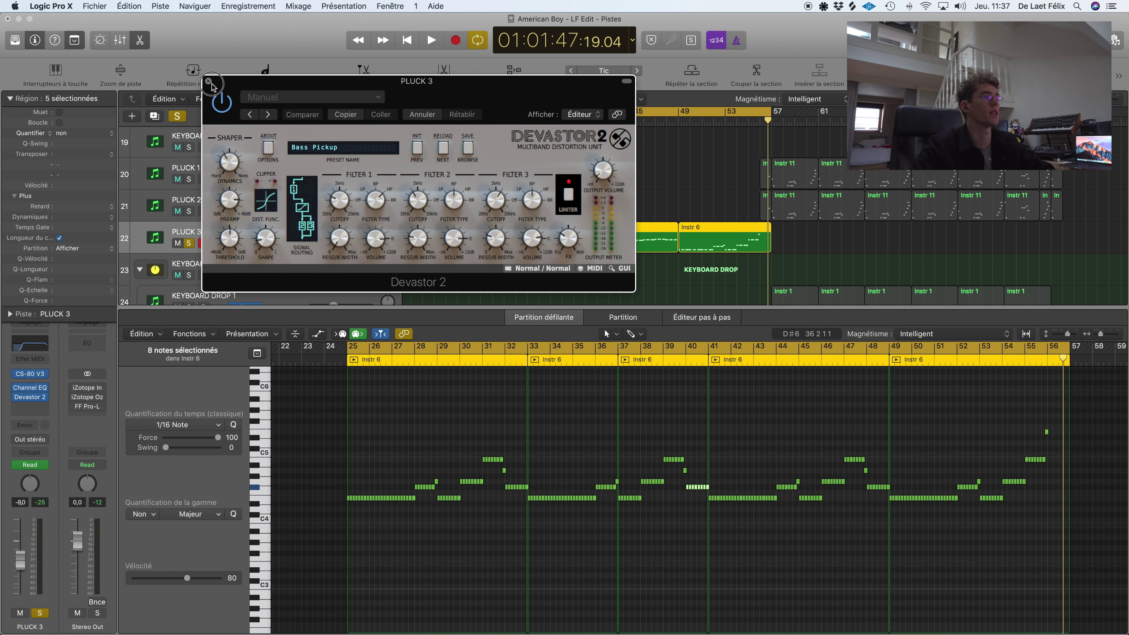
pyautogui.click(208, 81)
# Step: Unsolo PLUCK 3, deselect its regions and close the piano roll
pyautogui.click(176, 117)
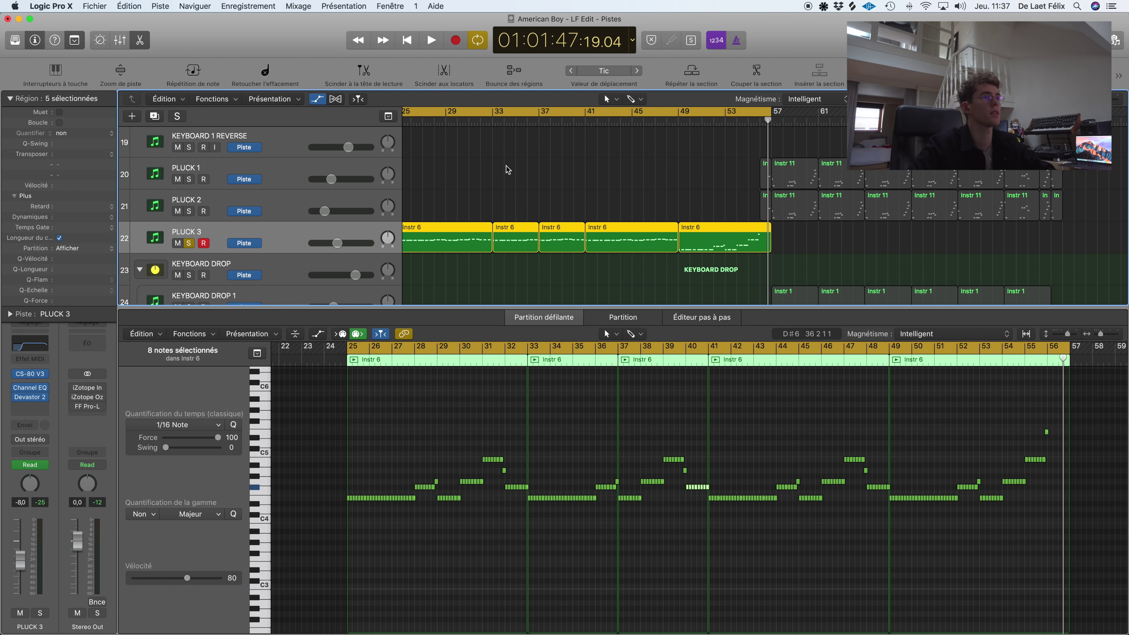
pyautogui.click(706, 178)
pyautogui.scroll(-5, 706, 180)
pyautogui.scroll(4, 706, 180)
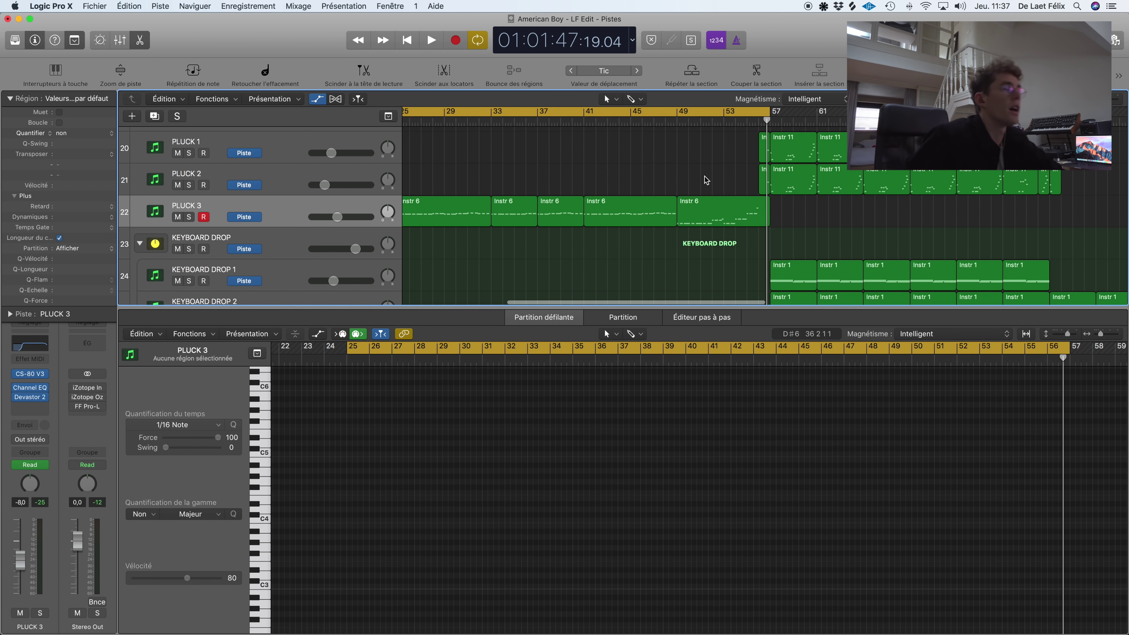
pyautogui.scroll(-2, 707, 179)
pyautogui.hscroll(-3, 706, 179)
pyautogui.press('e')
pyautogui.scroll(-2, 595, 275)
# Step: Solo the ATMOSPHERE track, clear the solo and play the full arrangement from bar 25
pyautogui.click(189, 312)
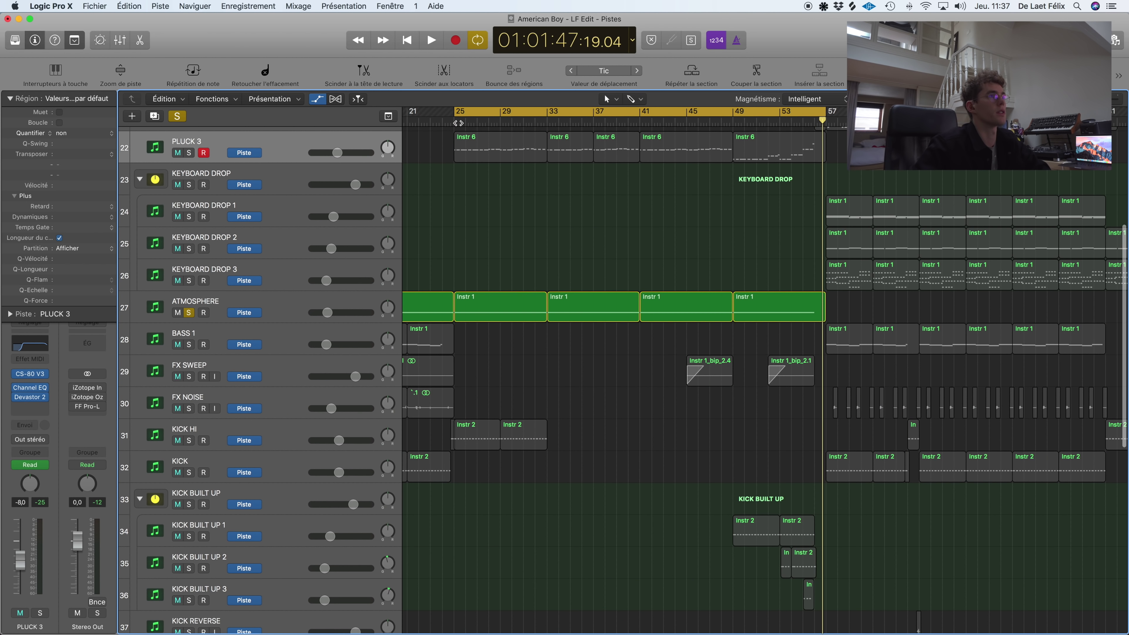
pyautogui.press('space')
pyautogui.press('s')
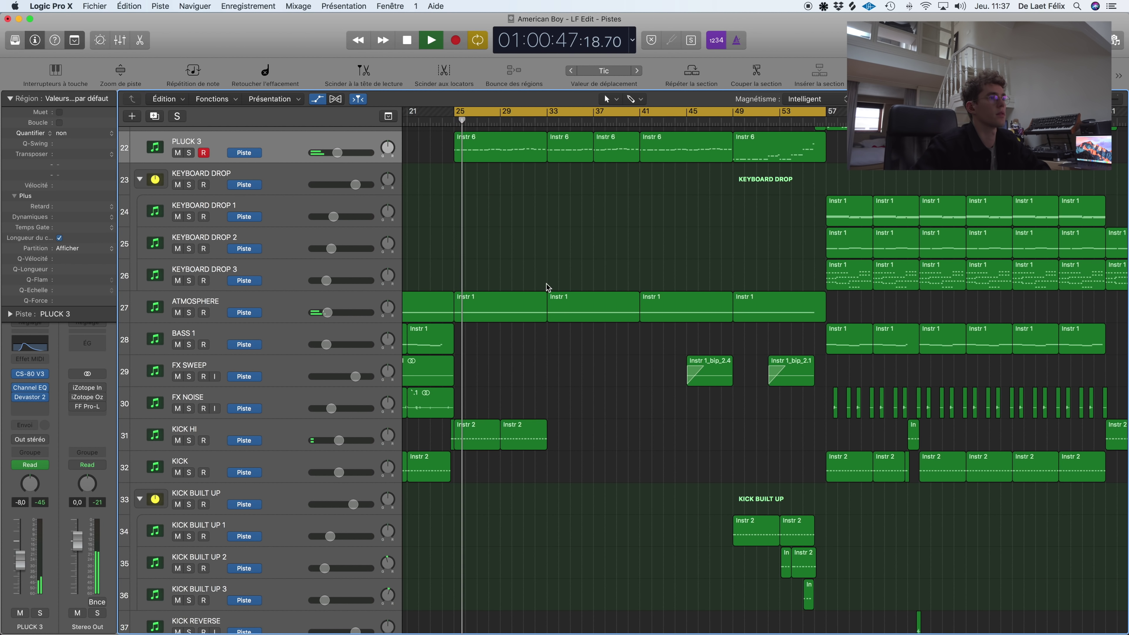
pyautogui.scroll(-8, 547, 285)
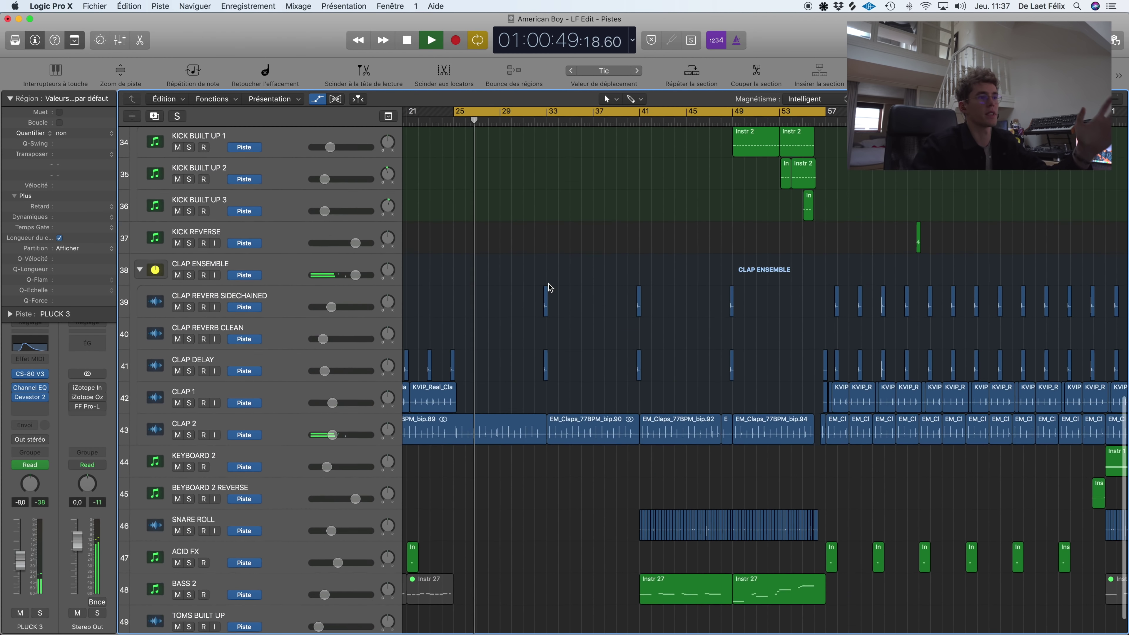
pyautogui.scroll(12, 549, 284)
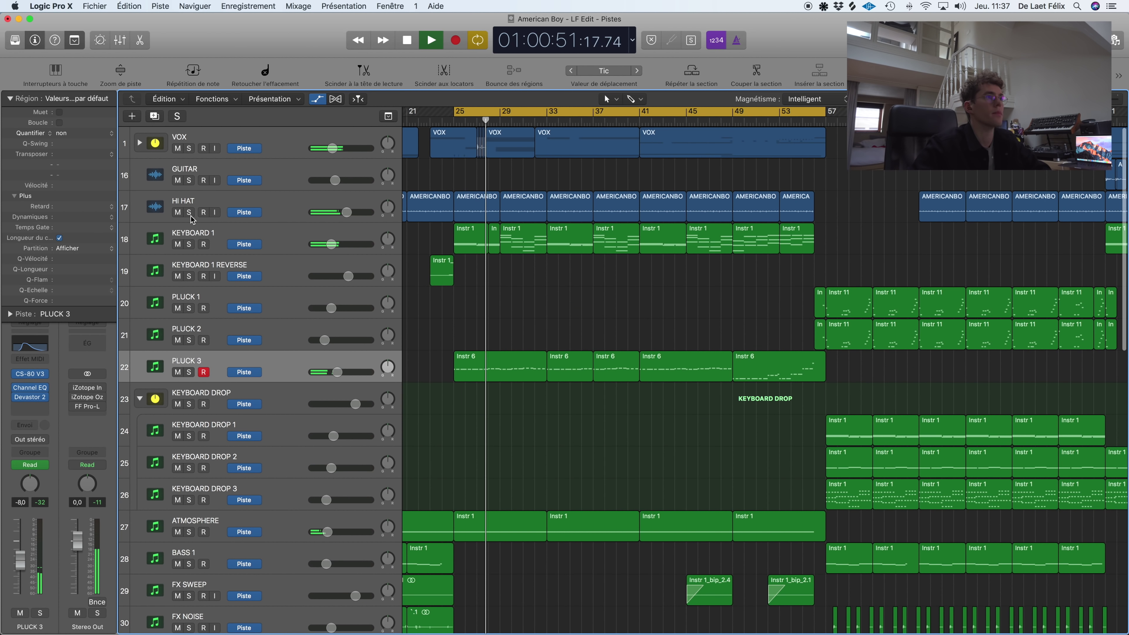
# Step: Expand the VOX track stack and play its vocal chops close up from just before bar 25
pyautogui.click(139, 143)
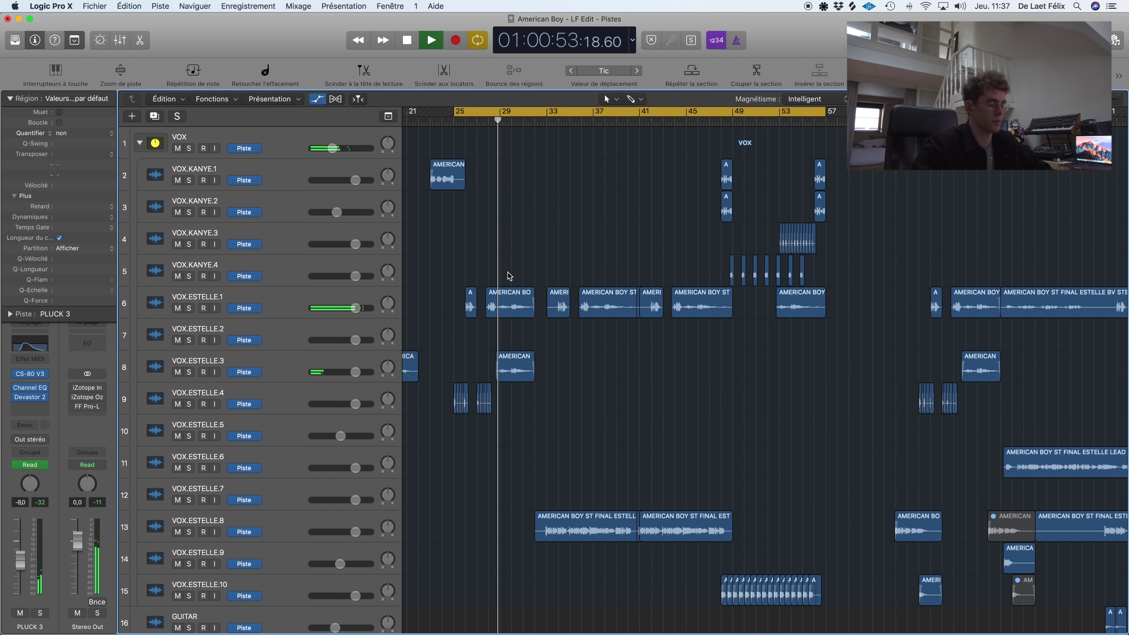
pyautogui.press('space')
pyautogui.press('super+Right')
pyautogui.press('super+Right')
pyautogui.press('super+Right')
pyautogui.press('super+Right')
pyautogui.press('super+Right')
pyautogui.hscroll(-5, 522, 284)
pyautogui.click(496, 121)
pyautogui.press('space')
pyautogui.press('super+Right')
pyautogui.press('super+Right')
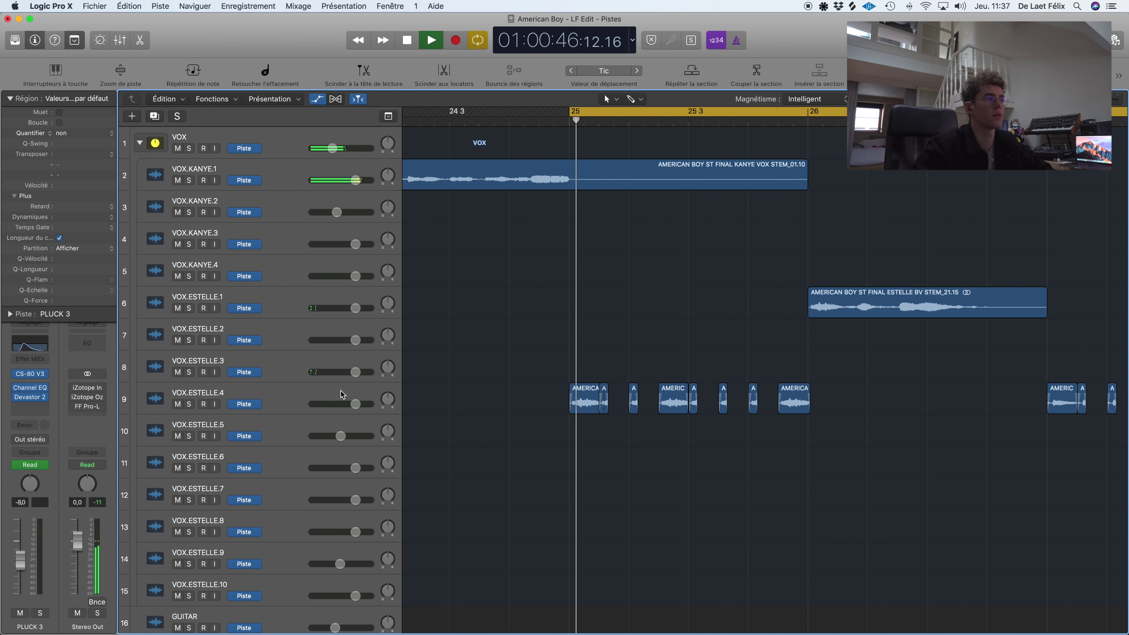
# Step: Solo VOX.ESTELLE.4 and VOX.ESTELLE.1 together, listen to them from bar 25 and clear the solos
pyautogui.click(189, 404)
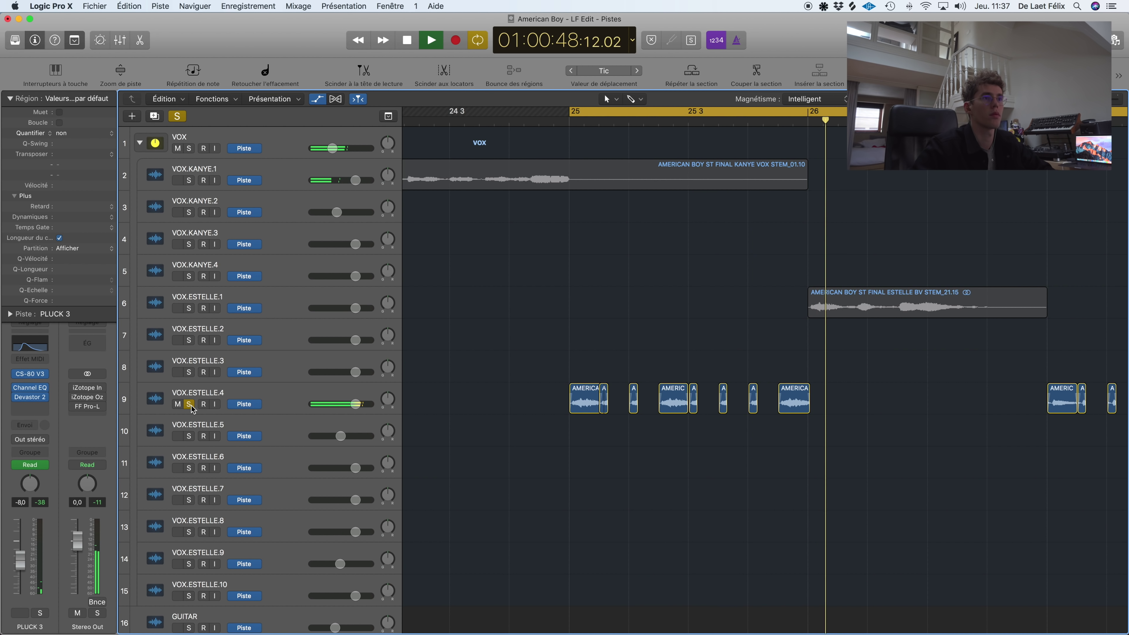
pyautogui.click(189, 308)
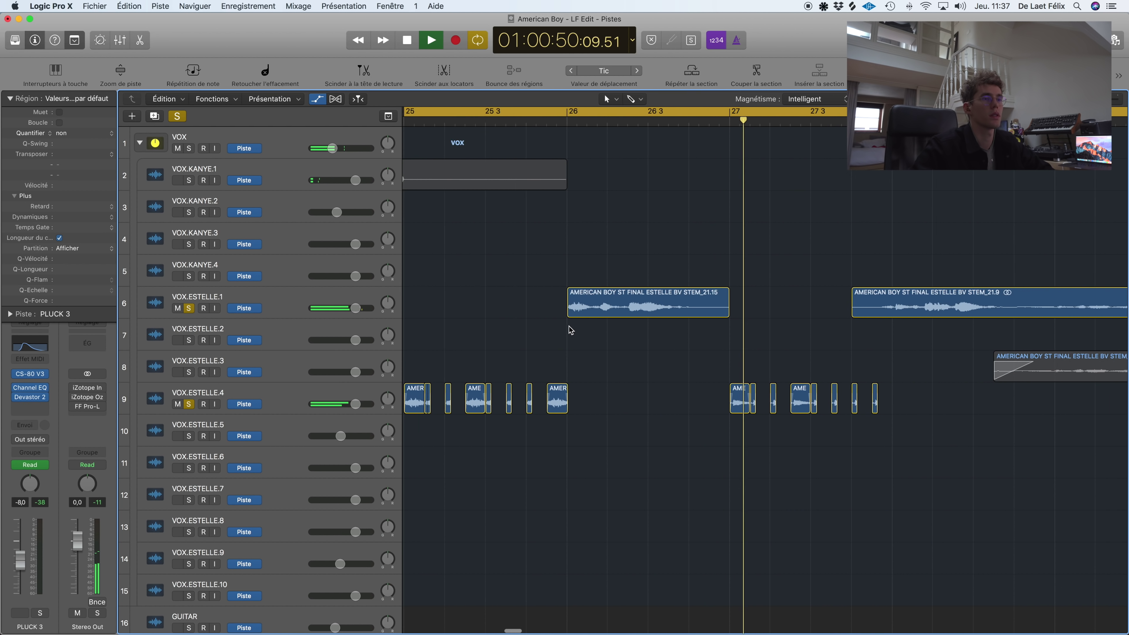
pyautogui.hscroll(-2, 570, 330)
pyautogui.click(177, 117)
pyautogui.hscroll(-5, 806, 379)
pyautogui.hscroll(3, 807, 379)
pyautogui.hscroll(-3, 852, 396)
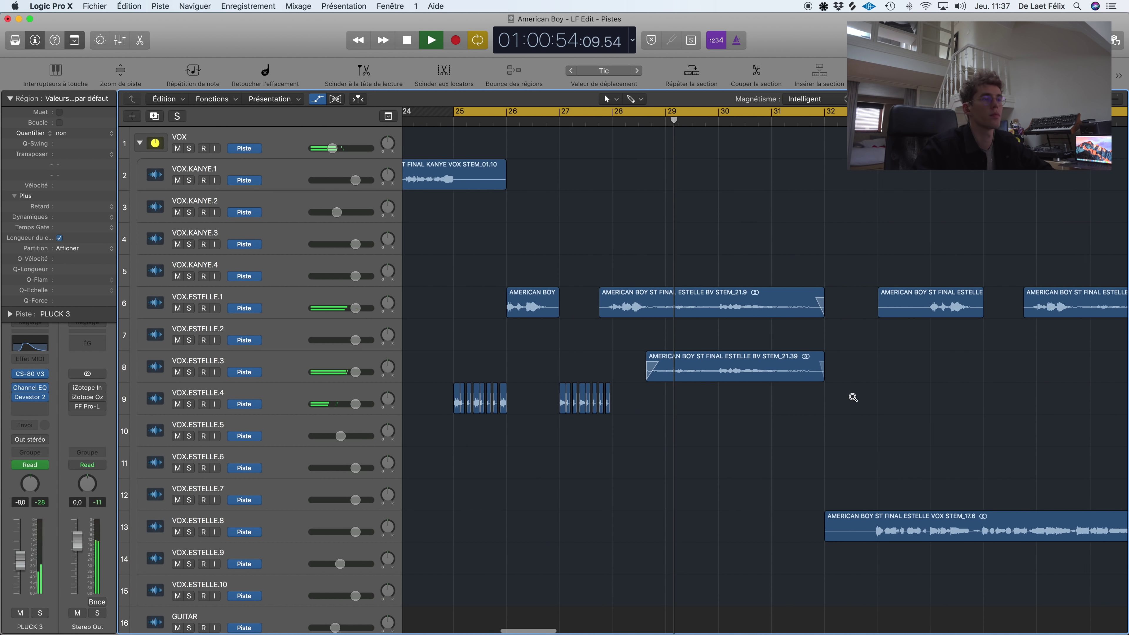
# Step: Select VOX.ESTELLE.3 and briefly solo its vocal region around bar 30, leaving the track unsoloed
pyautogui.click(198, 362)
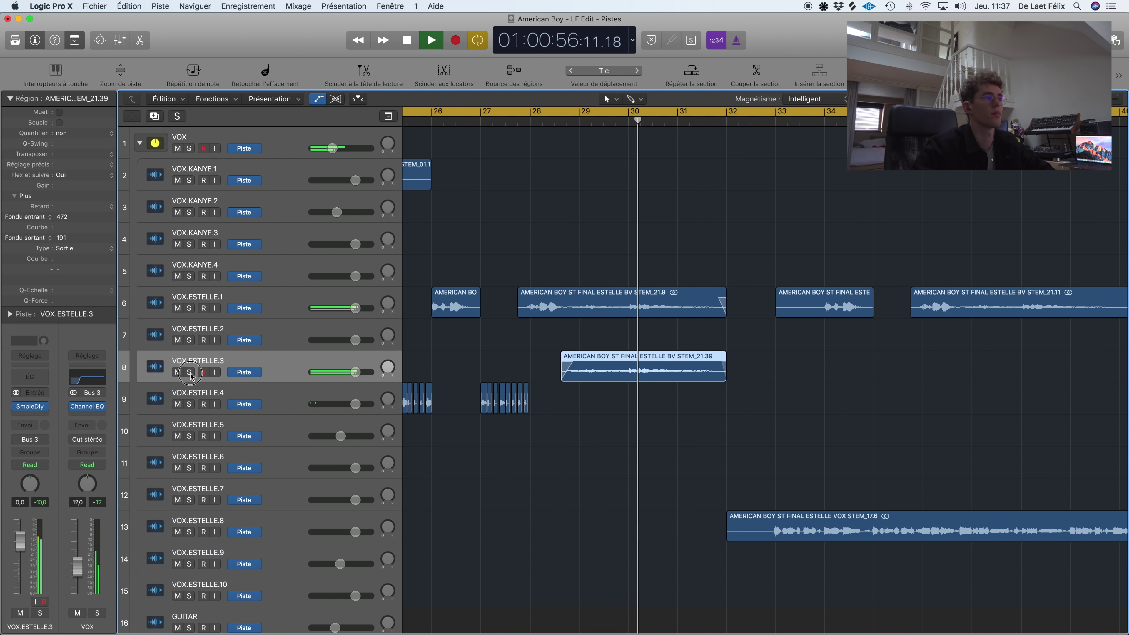
pyautogui.click(189, 373)
pyautogui.click(189, 372)
pyautogui.scroll(-5, 830, 374)
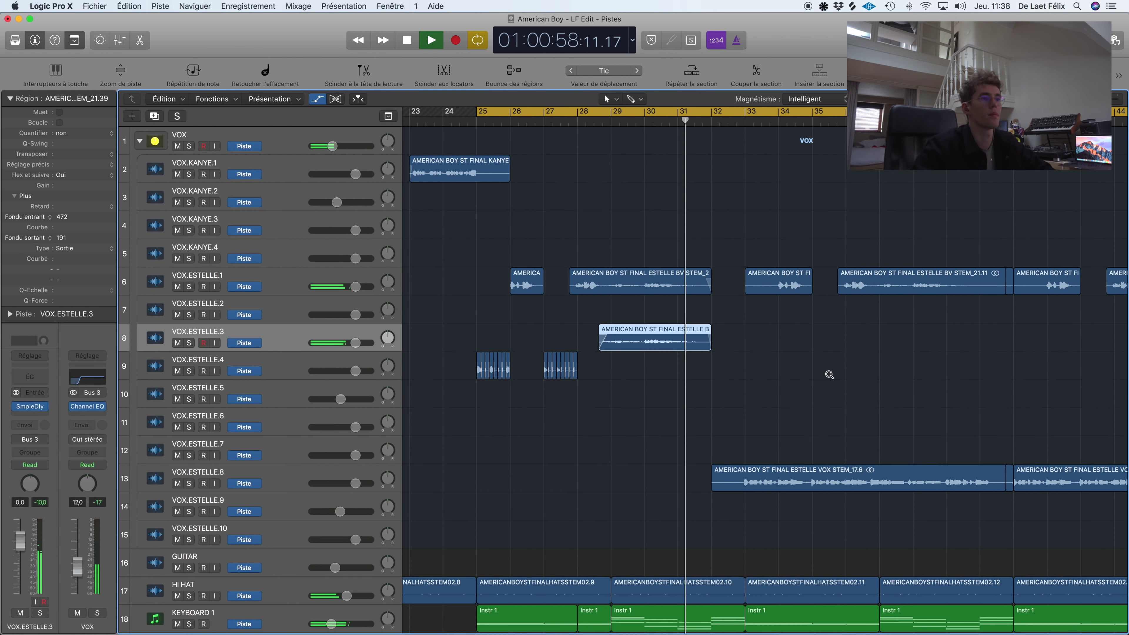
# Step: Look through the remaining tracks down to TOMS BUILT UP during playback and stop it just after bar 33
pyautogui.scroll(-15, 830, 375)
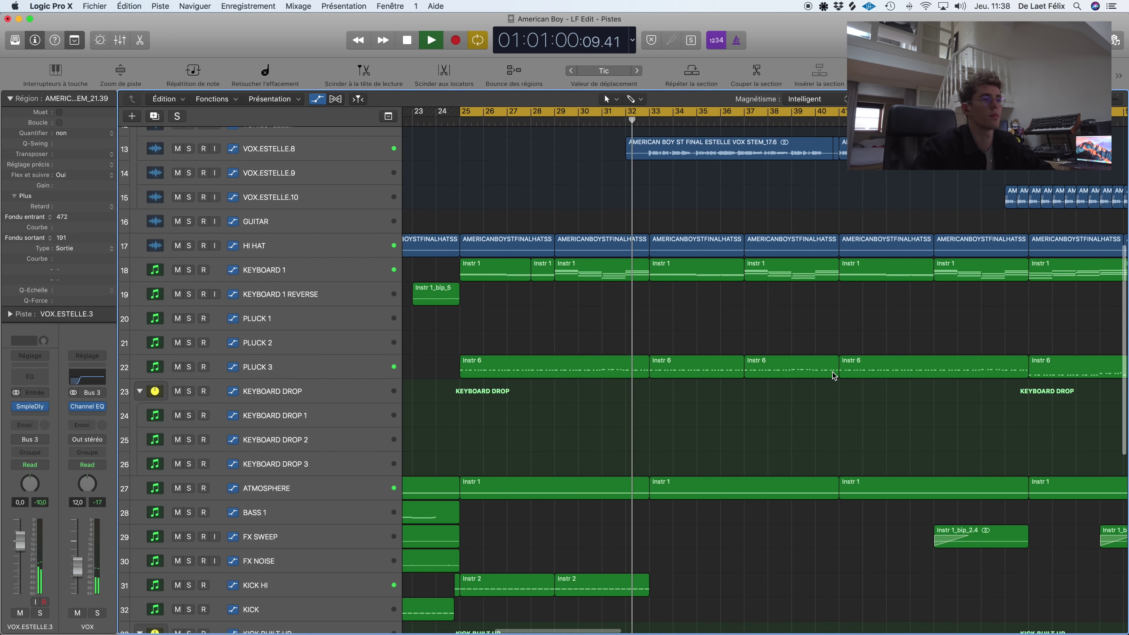
pyautogui.scroll(-10, 834, 374)
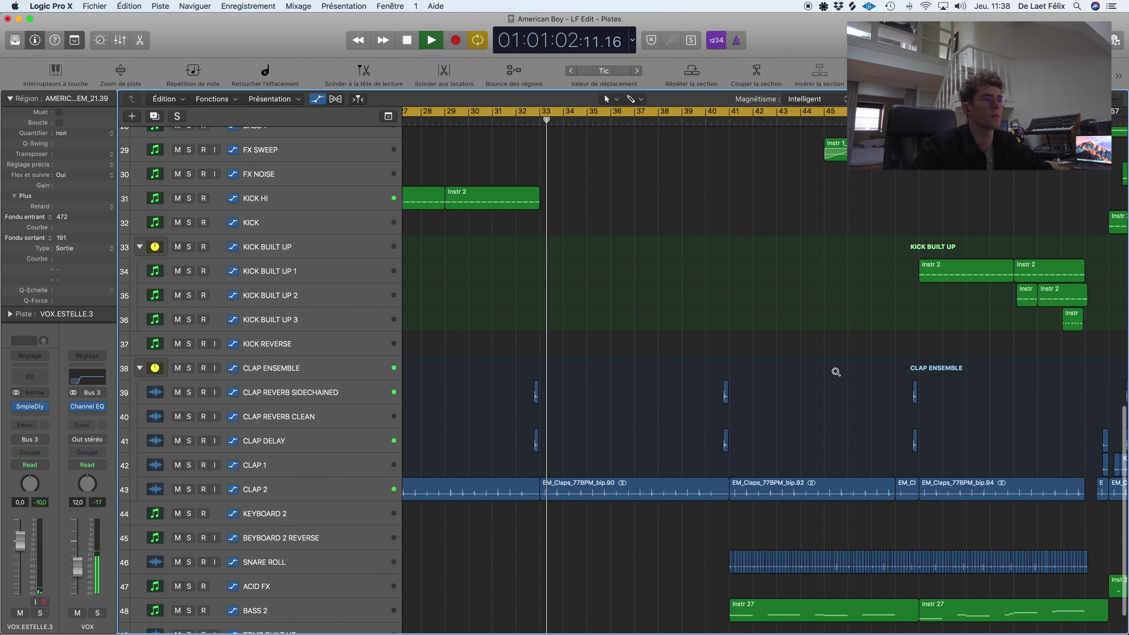
pyautogui.scroll(-3, 836, 371)
pyautogui.press('space')
pyautogui.scroll(10, 832, 370)
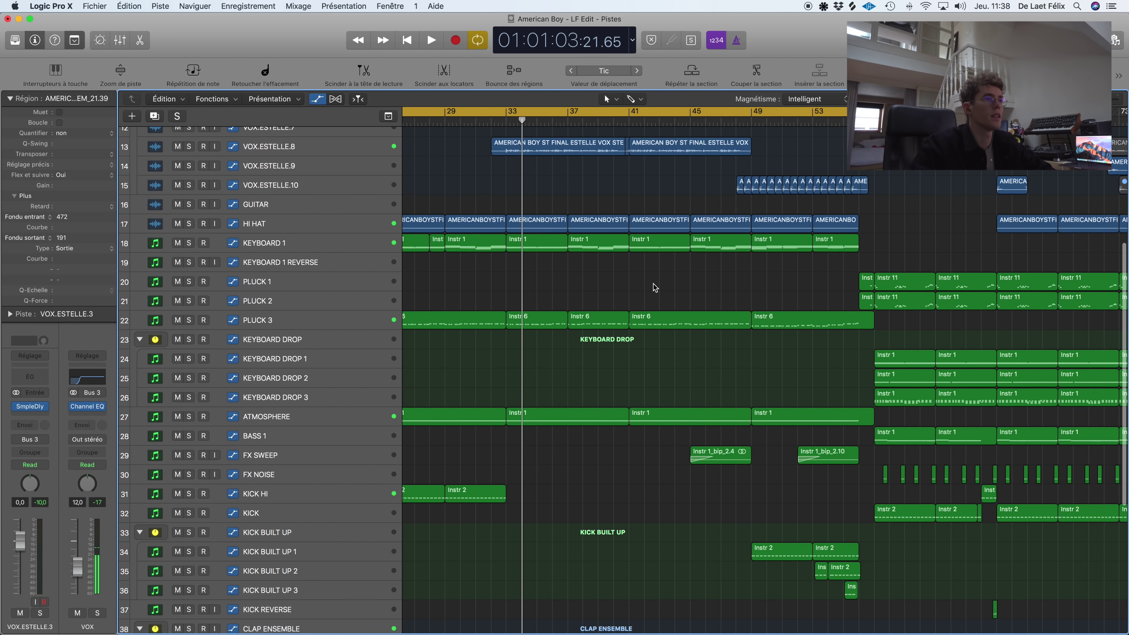
pyautogui.scroll(-10, 649, 179)
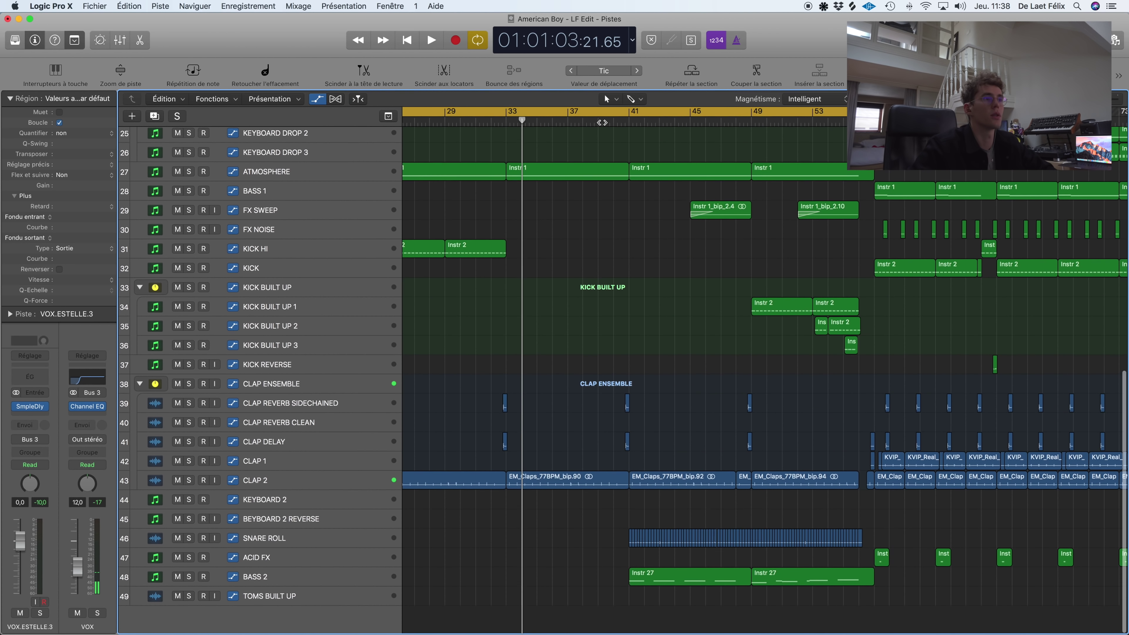
# Step: Play from bar 39, select BASS 2, listen to it soloed and unsolo it
pyautogui.press('space')
pyautogui.hscroll(5, 748, 214)
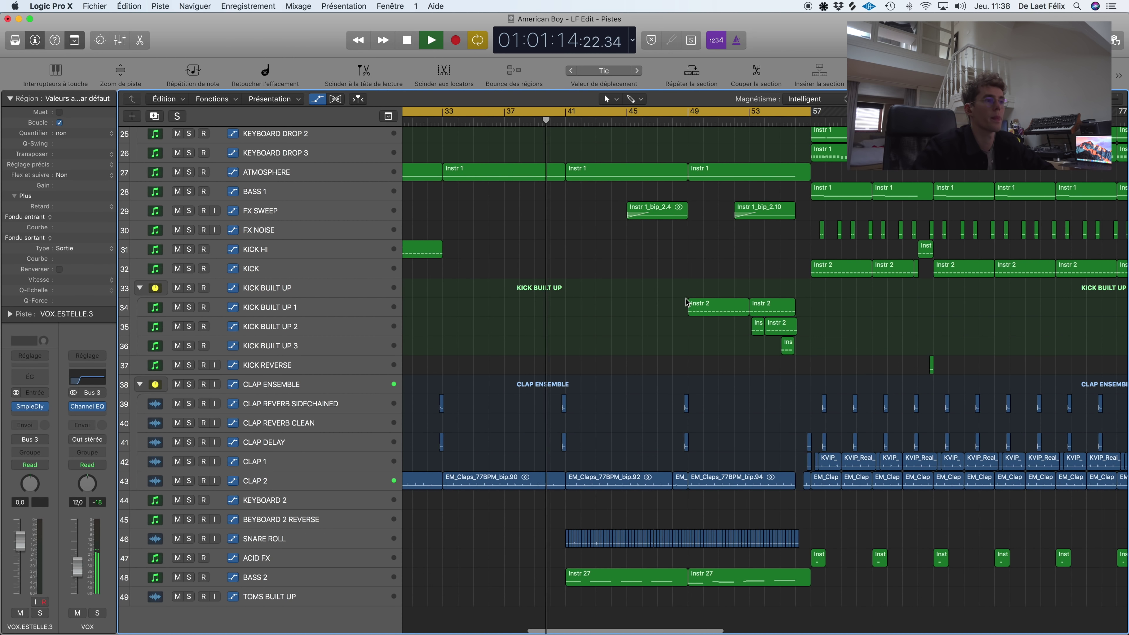
pyautogui.click(269, 578)
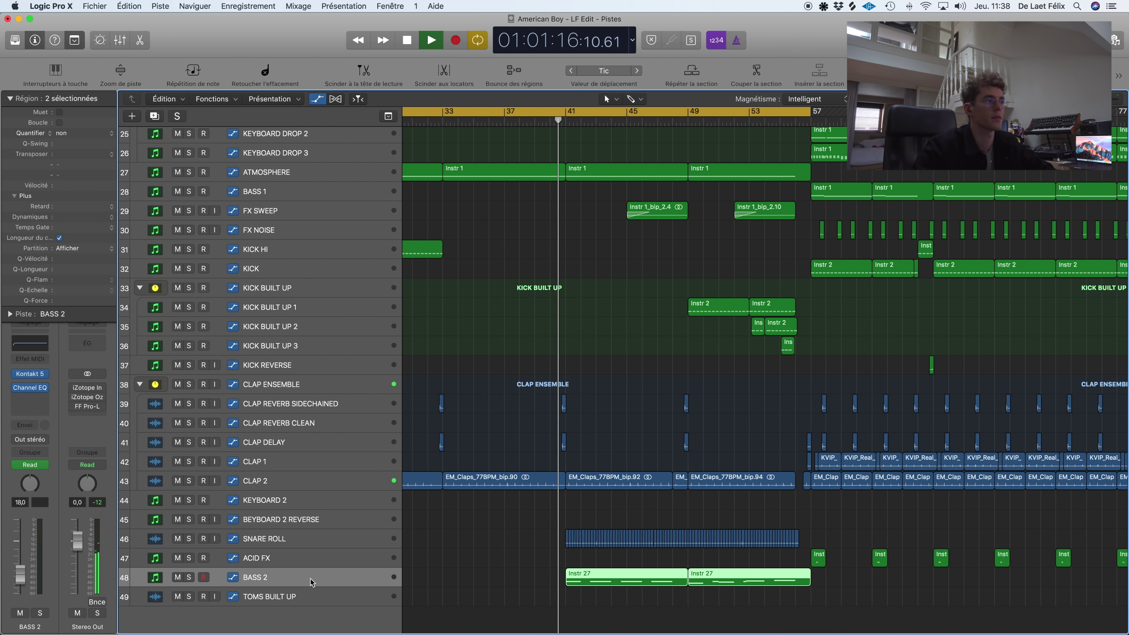
pyautogui.click(189, 578)
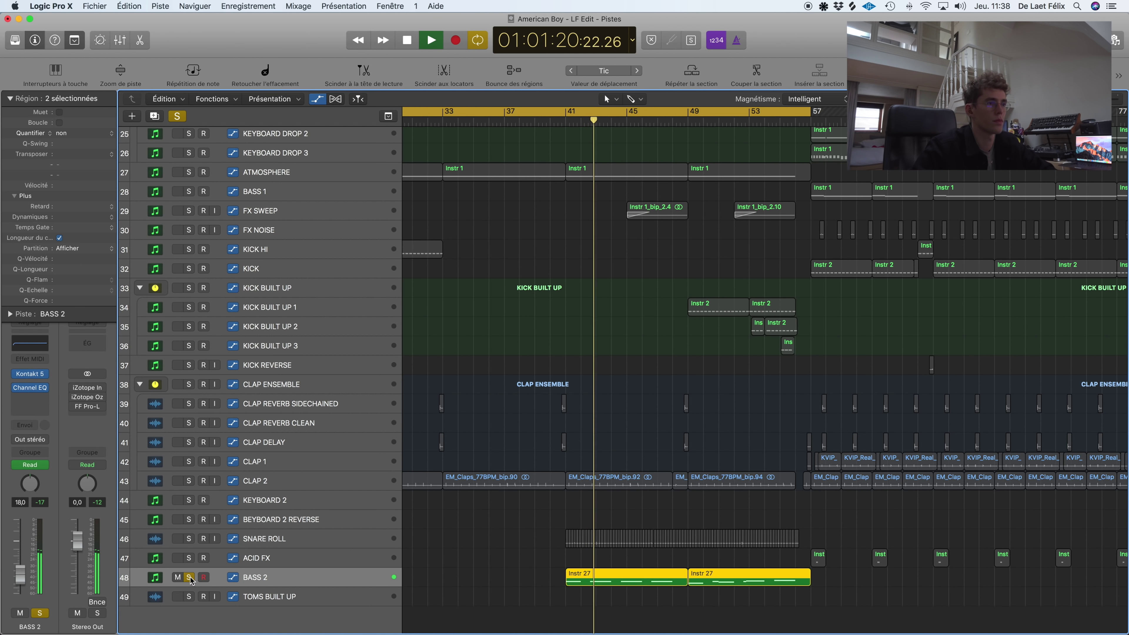
pyautogui.click(189, 577)
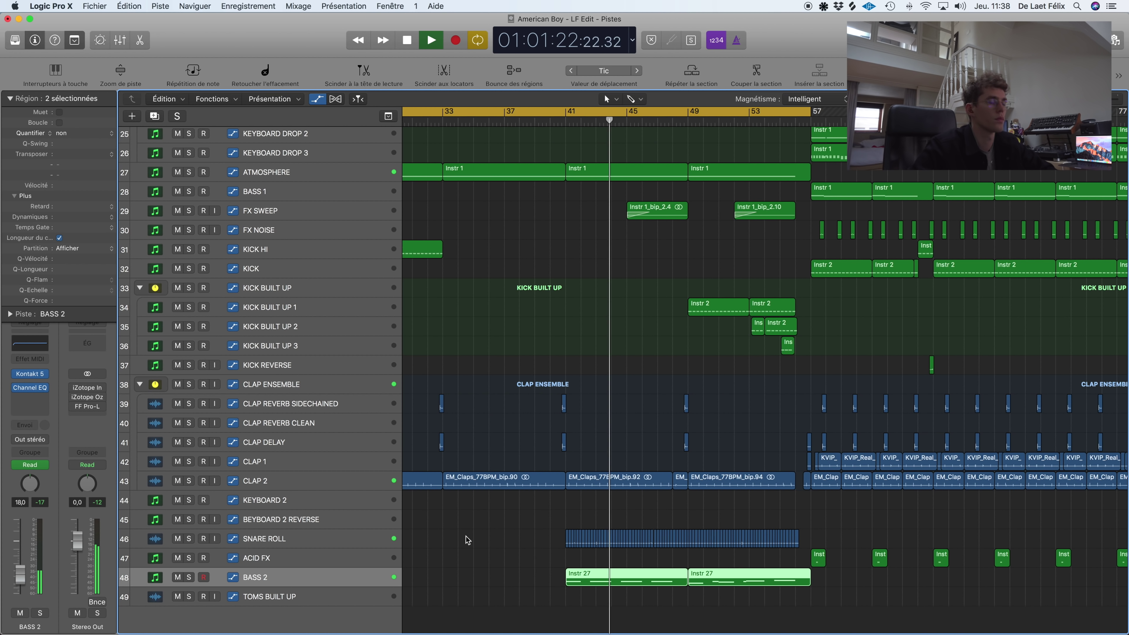
# Step: Open the BASS 2 regions in the piano roll, view their notes and stop playback
pyautogui.moveTo(34, 375)
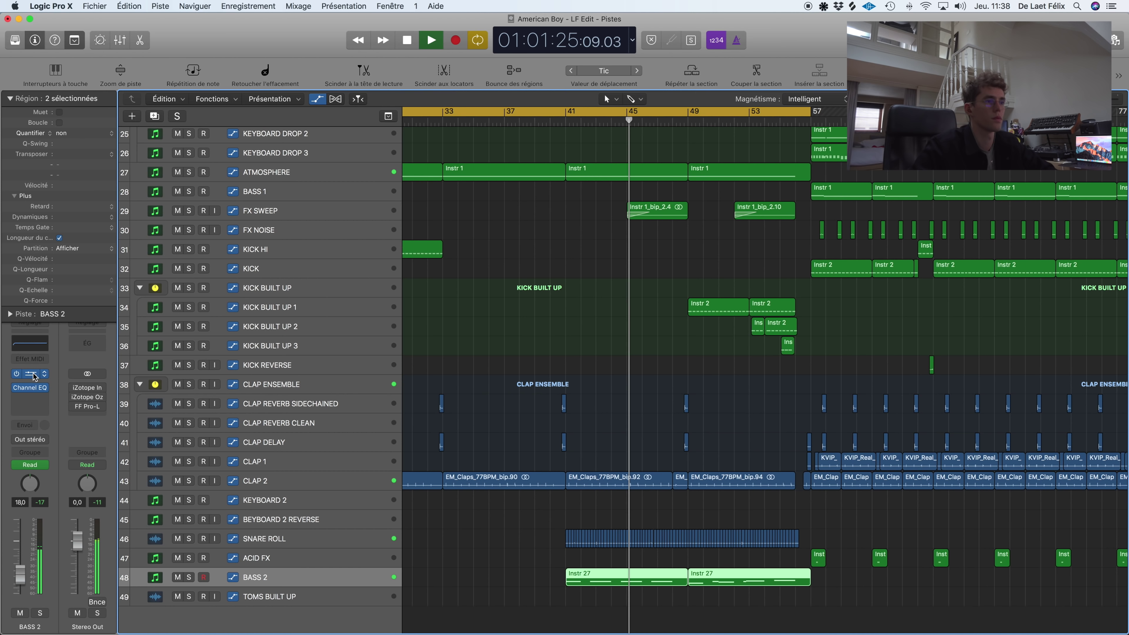
pyautogui.doubleClick(614, 585)
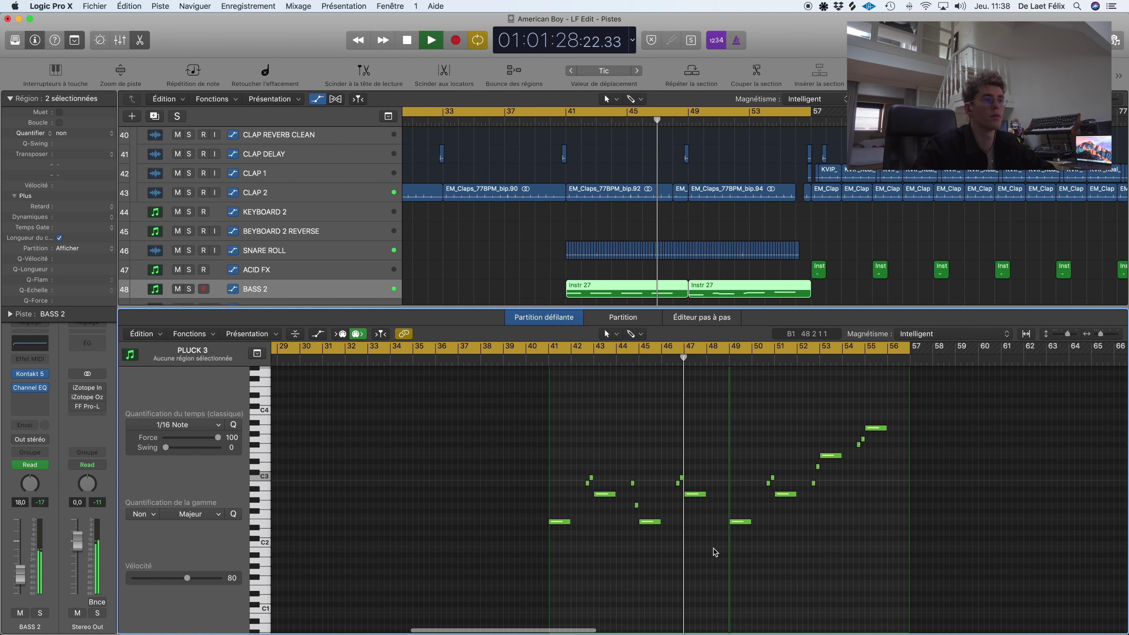
pyautogui.press('space')
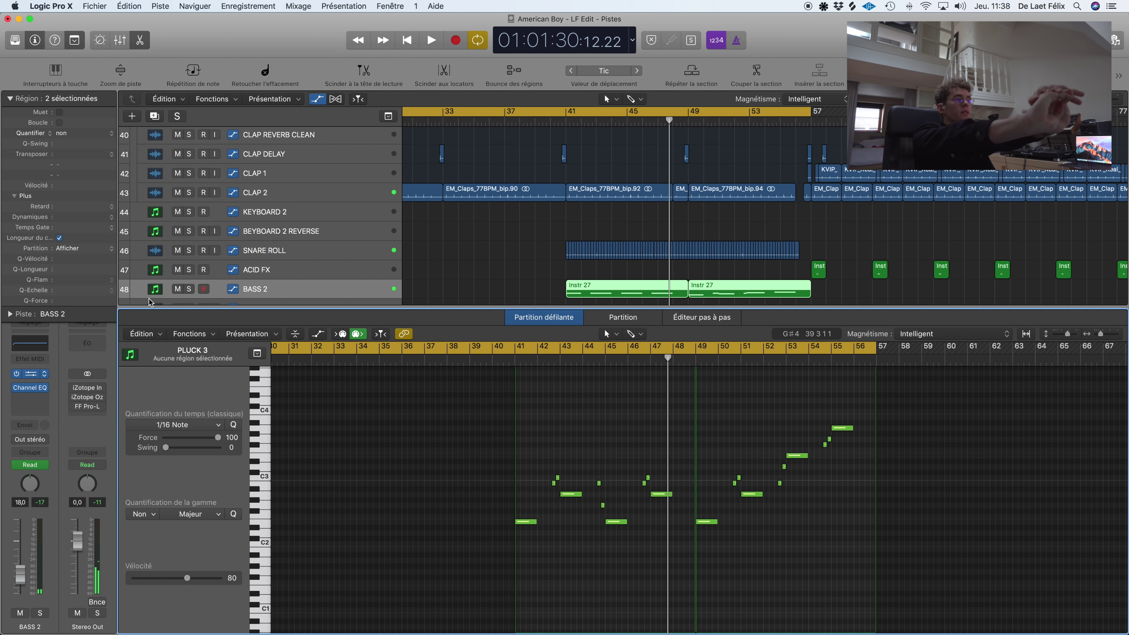
# Step: Show the Kontakt 5 Substance instrument on BASS 2, and close its window and the piano roll
pyautogui.press('v')
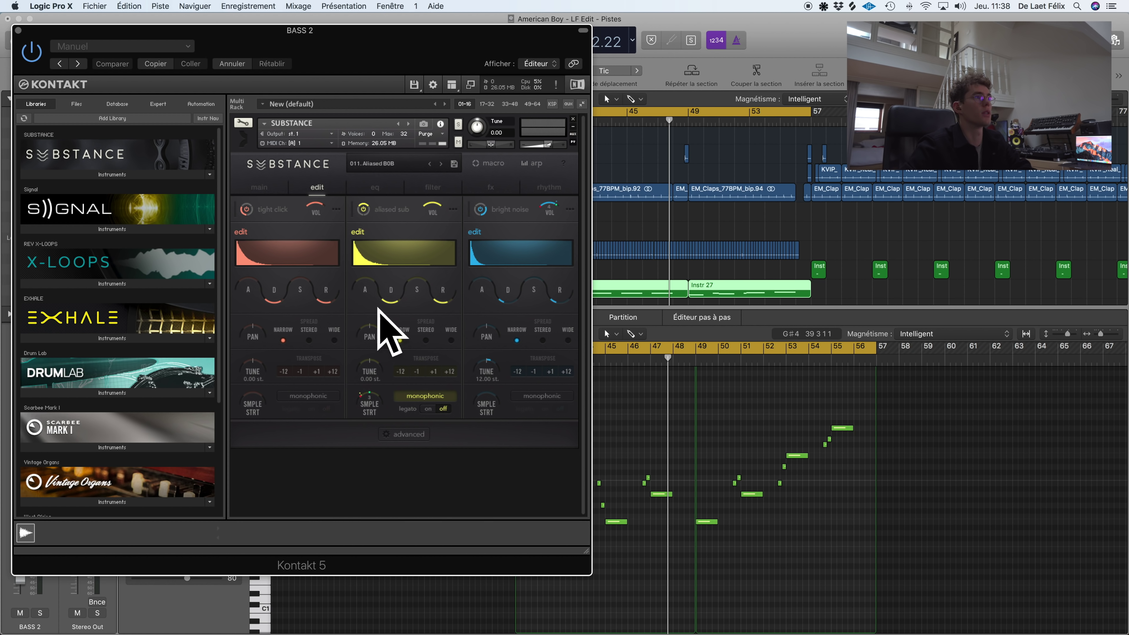
pyautogui.click(19, 31)
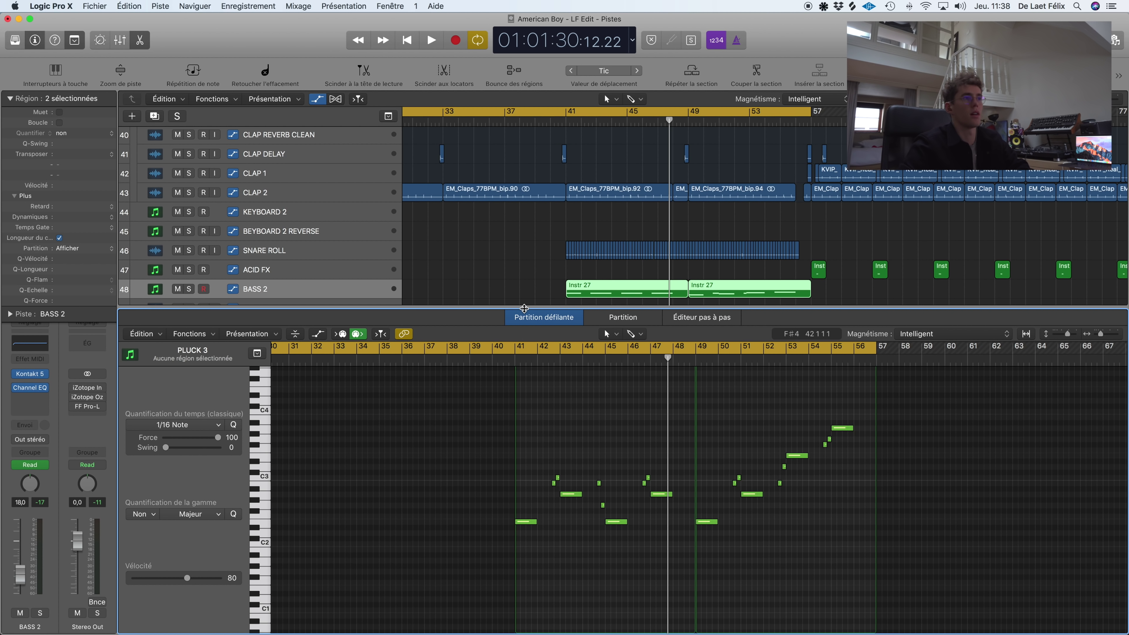
pyautogui.moveTo(524, 309); pyautogui.dragTo(581, 632)
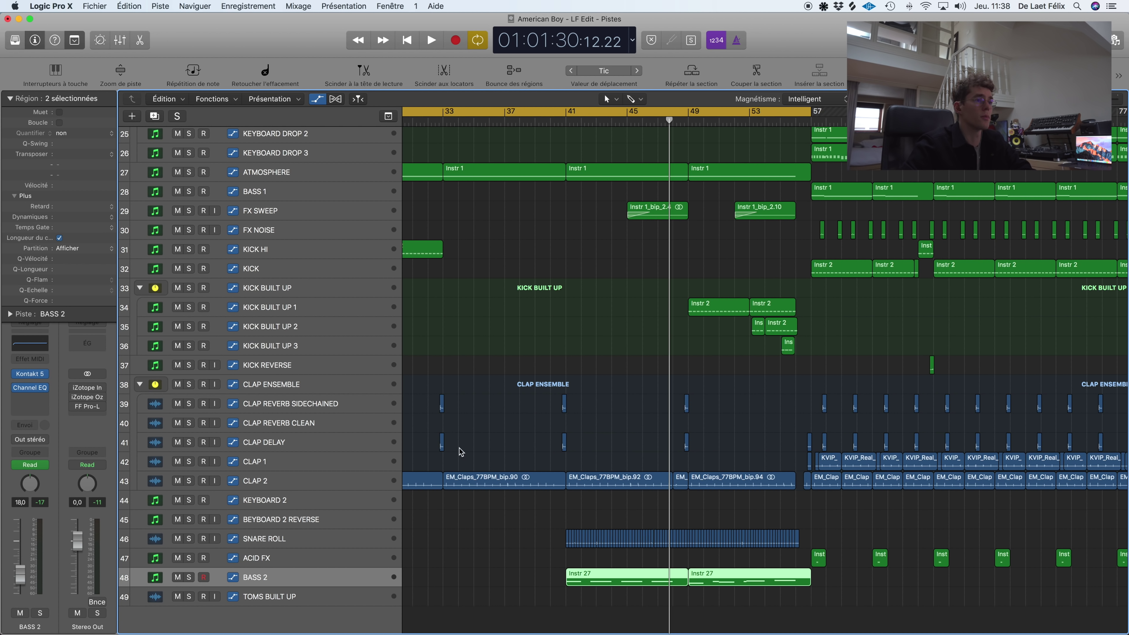
# Step: Solo SNARE ROLL, look closely at its regions and set a short cycle range starting at bar 41
pyautogui.click(273, 539)
pyautogui.click(189, 539)
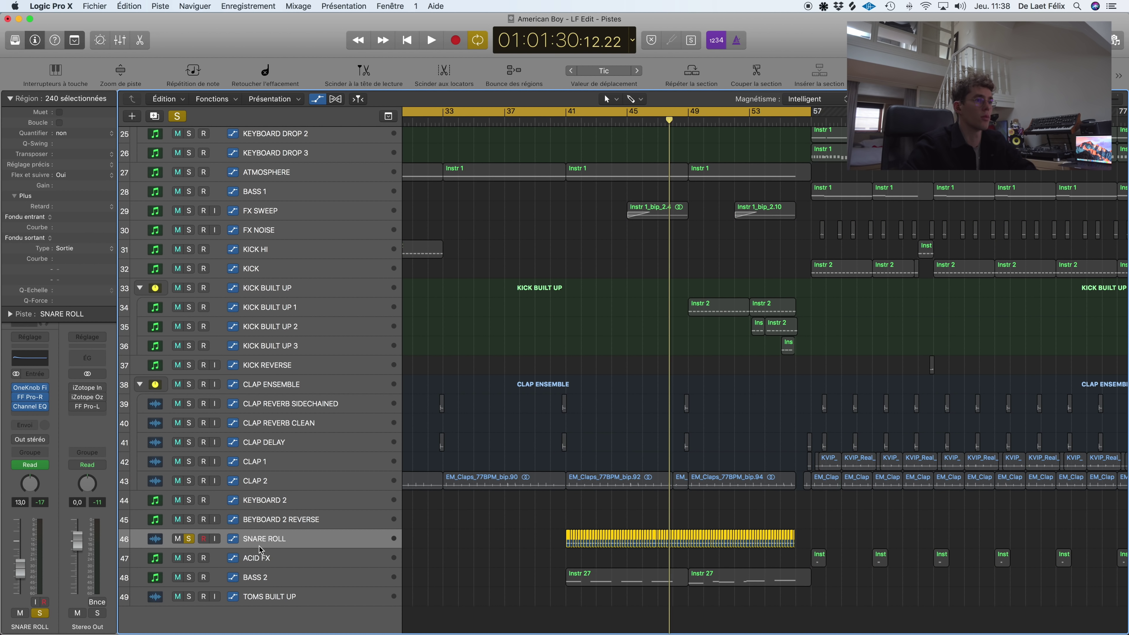
pyautogui.hscroll(10, 596, 513)
pyautogui.scroll(5, 594, 512)
pyautogui.hscroll(4, 594, 512)
pyautogui.hscroll(3, 595, 513)
pyautogui.click(594, 513)
pyautogui.moveTo(575, 126); pyautogui.dragTo(1011, 250)
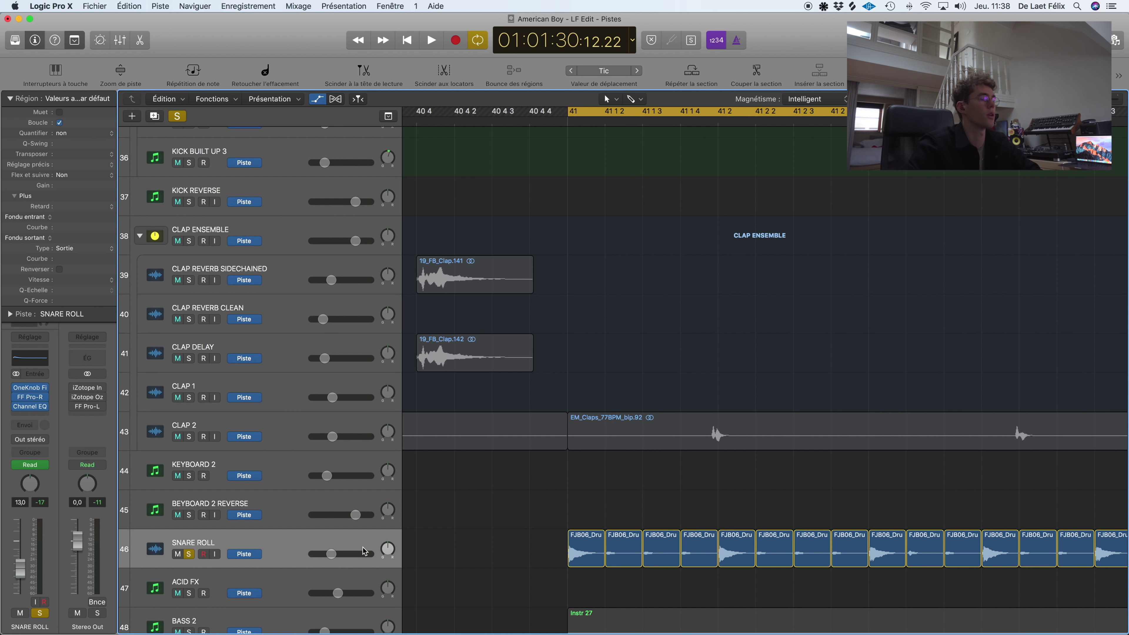
# Step: Play the soloed SNARE ROLL, adjust the cycle range to run from bar 41 to bar 42 and stop
pyautogui.press('space')
pyautogui.hscroll(-5, 707, 436)
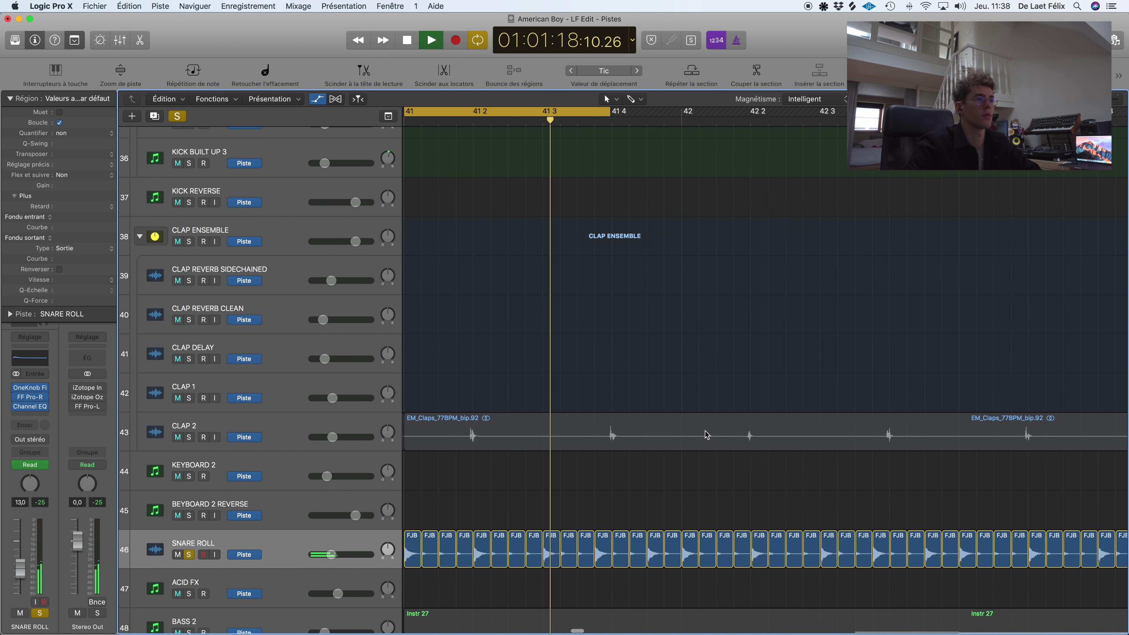
pyautogui.moveTo(680, 117); pyautogui.dragTo(752, 149)
pyautogui.hscroll(1, 811, 301)
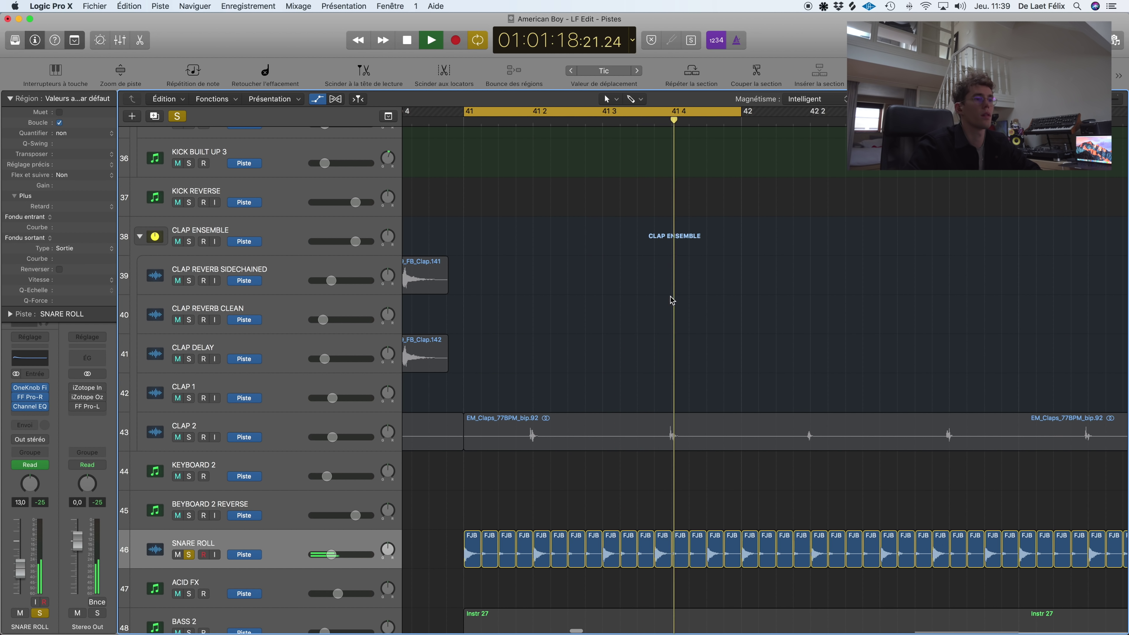
pyautogui.press('space')
# Step: Select the second snare region on SNARE ROLL and briefly replay the one-bar loop
pyautogui.click(301, 537)
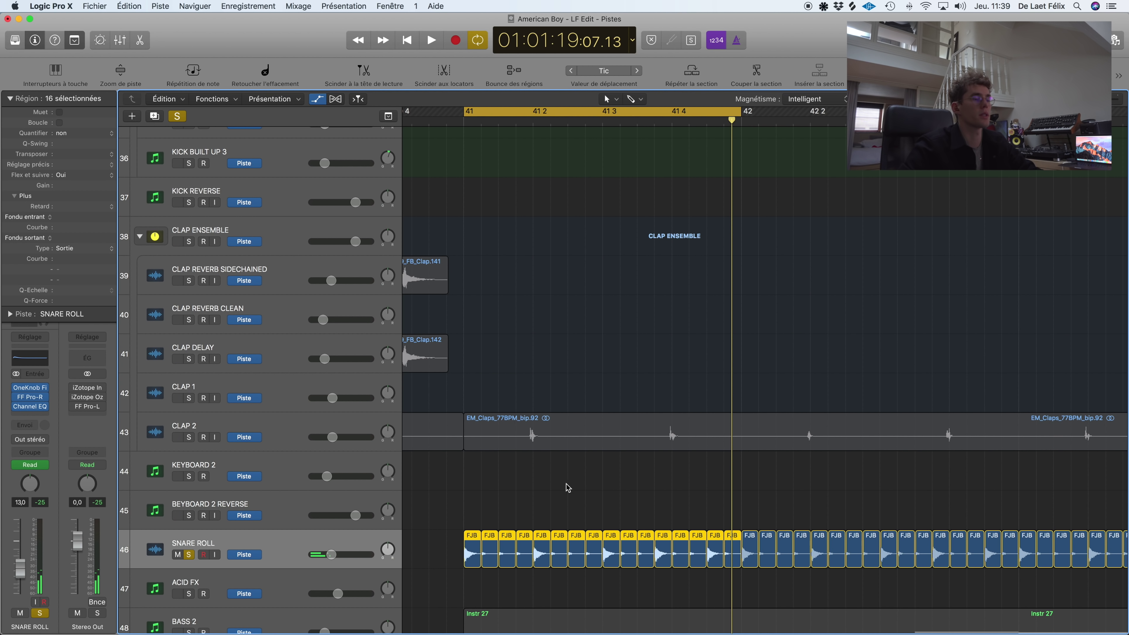
pyautogui.click(472, 521)
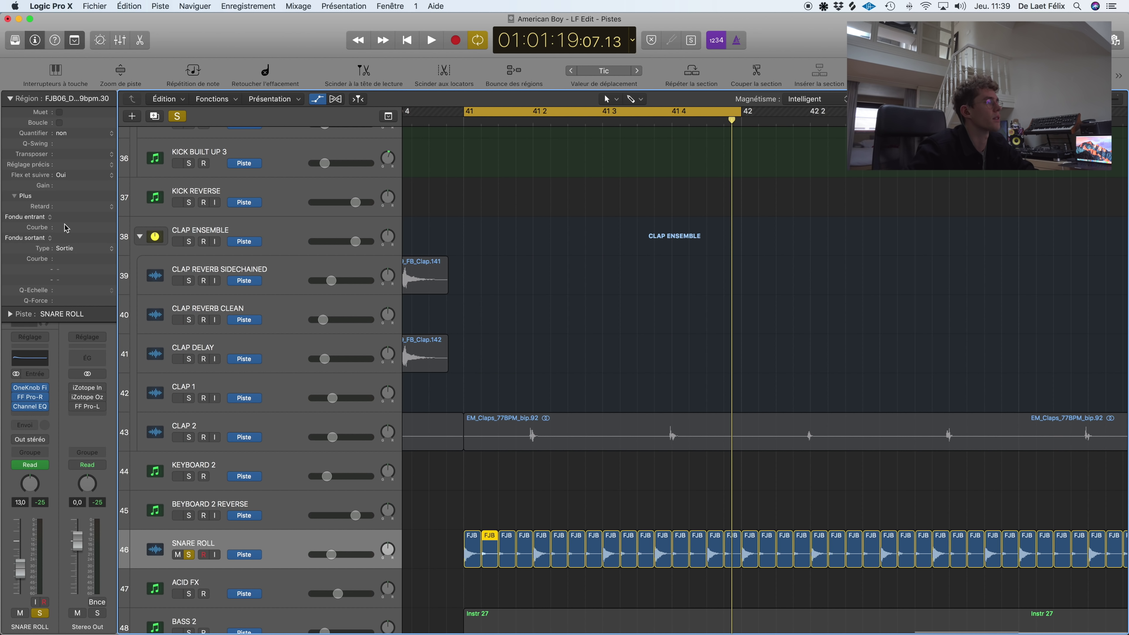
pyautogui.press('space')
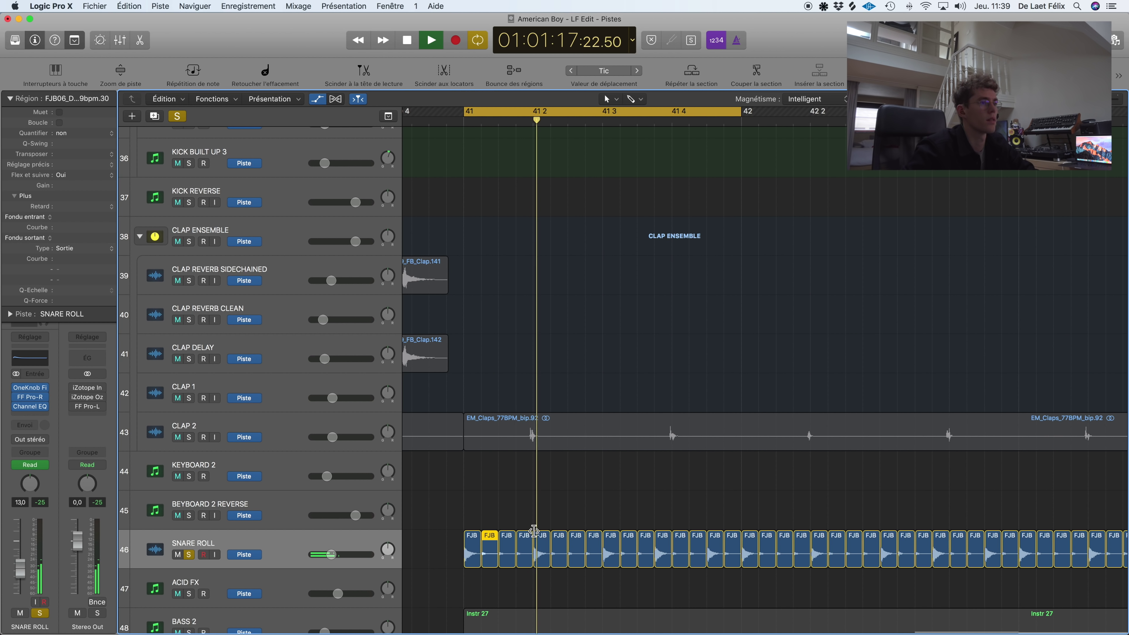
pyautogui.press('space')
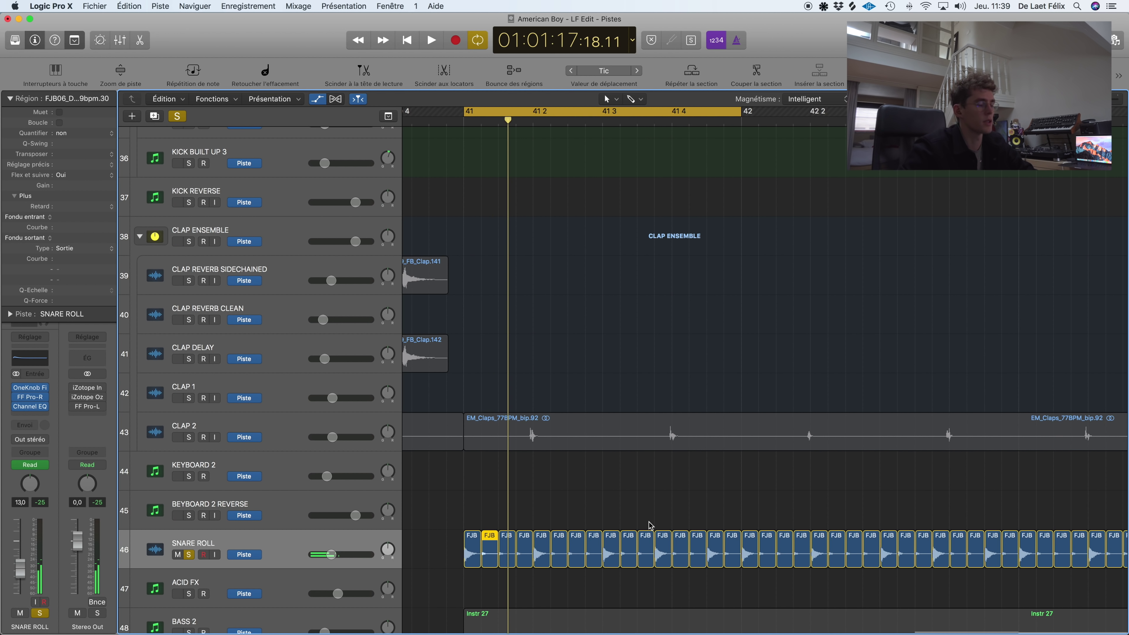
# Step: Turn off the cycle and the SNARE ROLL solo, and follow the full build-up across the drum and bass tracks during playback
pyautogui.press('super+Left')
pyautogui.press('super+Left')
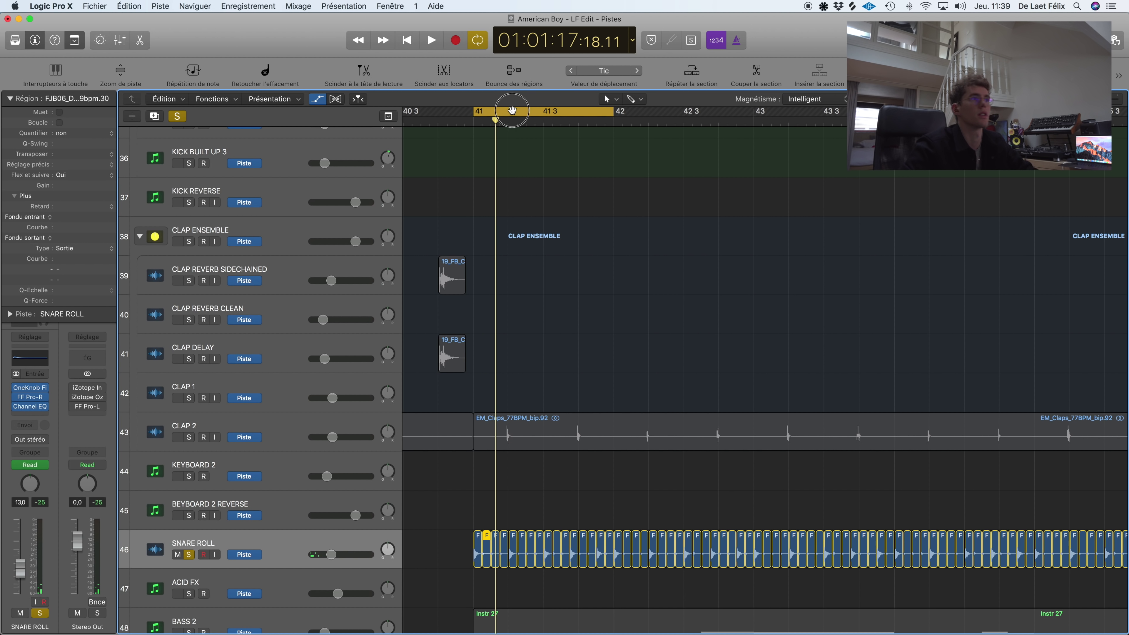
pyautogui.click(513, 110)
pyautogui.press('space')
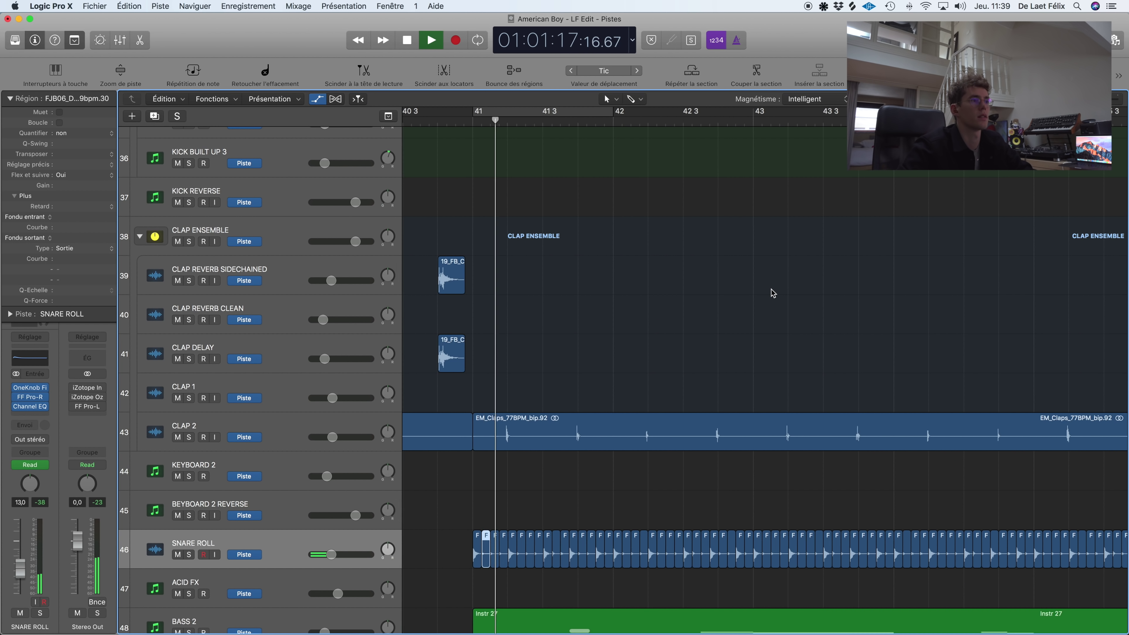
pyautogui.hscroll(3, 774, 293)
pyautogui.scroll(-4, 773, 292)
pyautogui.scroll(-3, 773, 292)
pyautogui.hscroll(4, 773, 292)
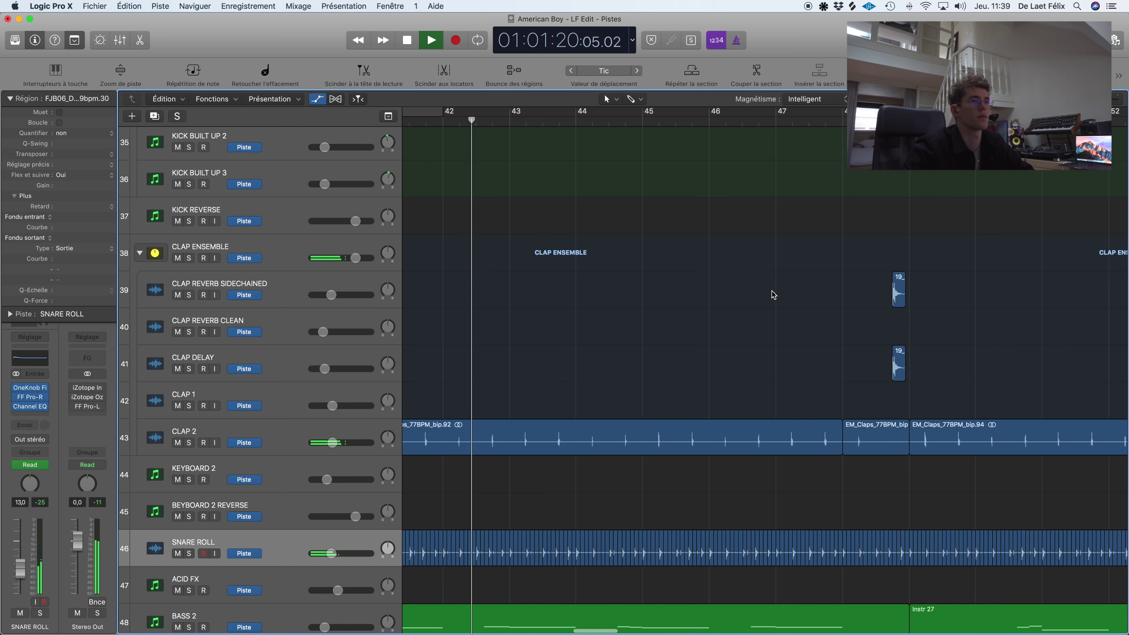
pyautogui.scroll(-1, 773, 292)
pyautogui.keyDown('ctrl'); pyautogui.keyDown('alt'); pyautogui.click(772, 292); pyautogui.keyUp('alt'); pyautogui.keyUp('ctrl')
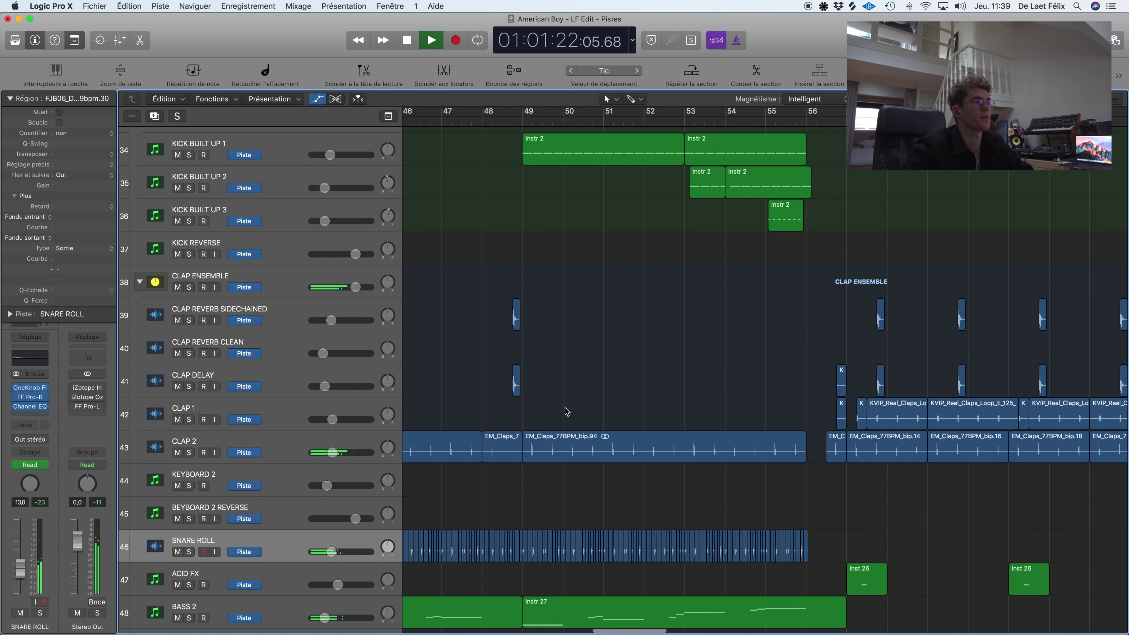
pyautogui.keyDown('ctrl'); pyautogui.keyDown('alt'); pyautogui.click(451, 333); pyautogui.keyUp('alt'); pyautogui.keyUp('ctrl')
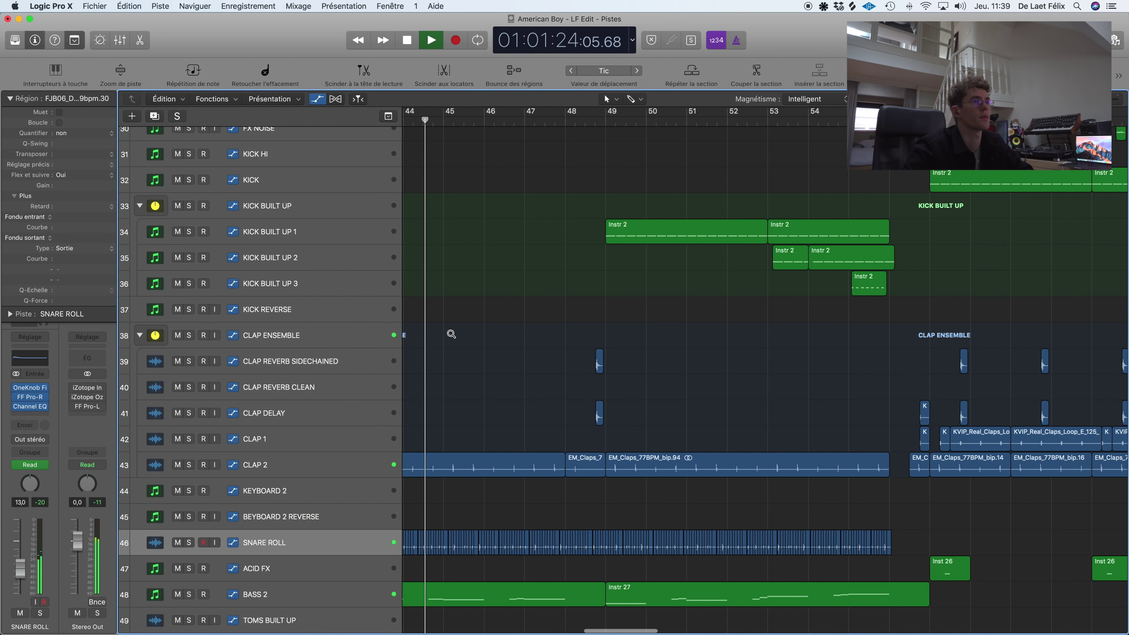
pyautogui.hscroll(3, 451, 333)
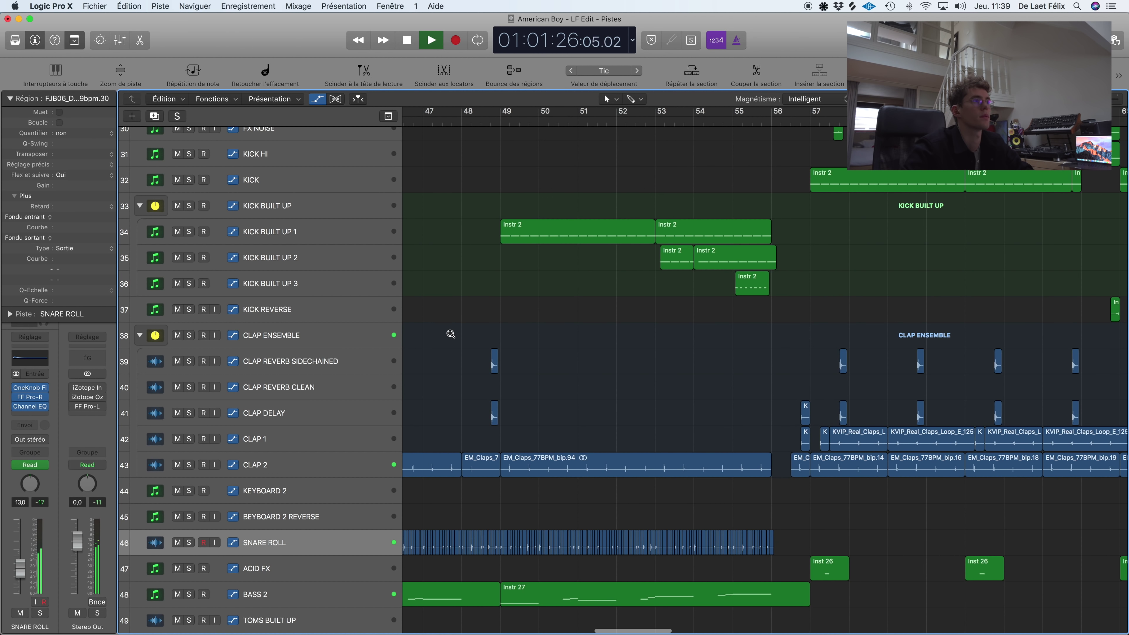
pyautogui.scroll(1, 451, 333)
pyautogui.keyDown('ctrl'); pyautogui.keyDown('alt'); pyautogui.click(451, 333); pyautogui.keyUp('alt'); pyautogui.keyUp('ctrl')
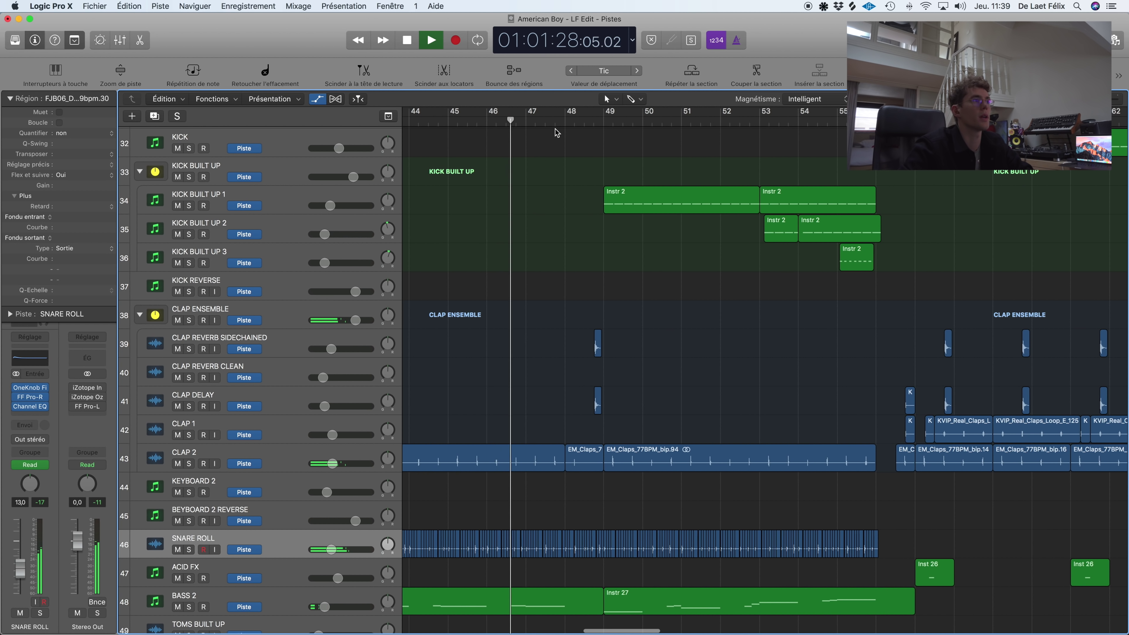
pyautogui.press('space')
# Step: Solo CLAP ENSEMBLE, listen to it from just before bar 48, also solo CLAP REVERB SIDECHAINED and stop playback
pyautogui.click(189, 320)
pyautogui.doubleClick(564, 122)
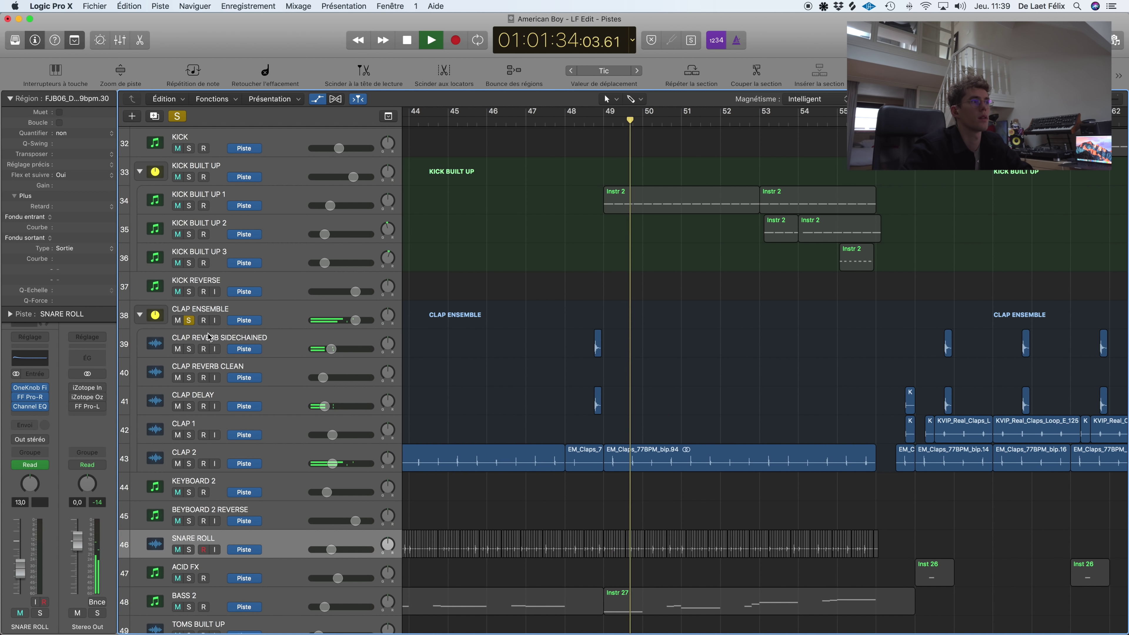
pyautogui.click(198, 344)
pyautogui.press('space')
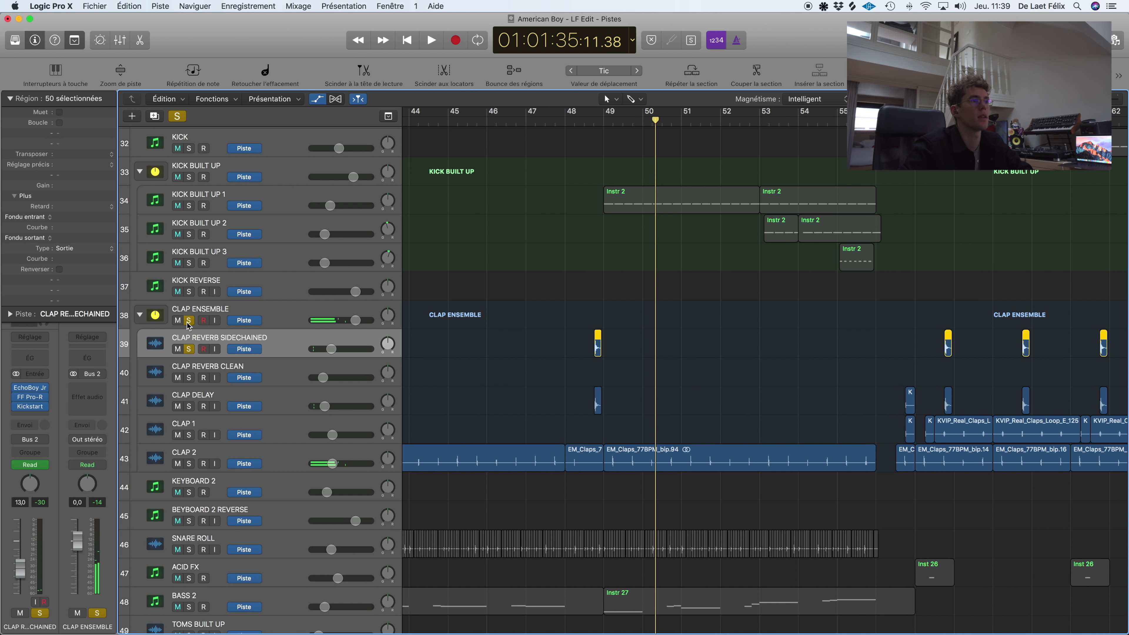
# Step: Unsolo CLAP ENSEMBLE and listen twice to CLAP REVERB SIDECHAINED alone from just after bar 48
pyautogui.click(188, 322)
pyautogui.click(586, 121)
pyautogui.press('space')
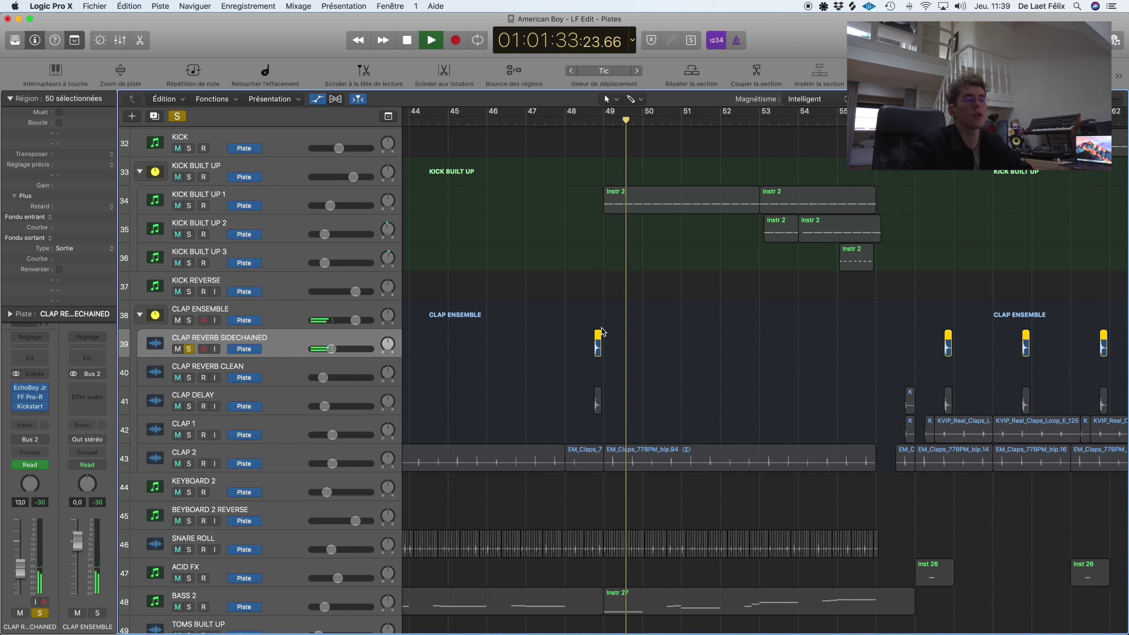
pyautogui.press('space')
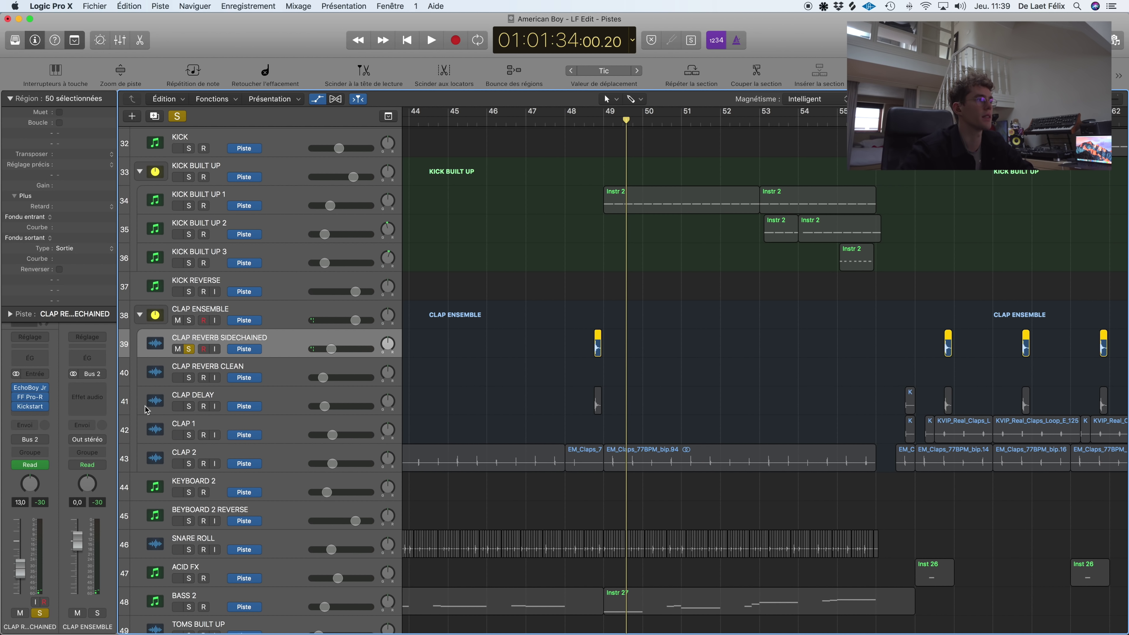
pyautogui.click(594, 119)
pyautogui.press('space')
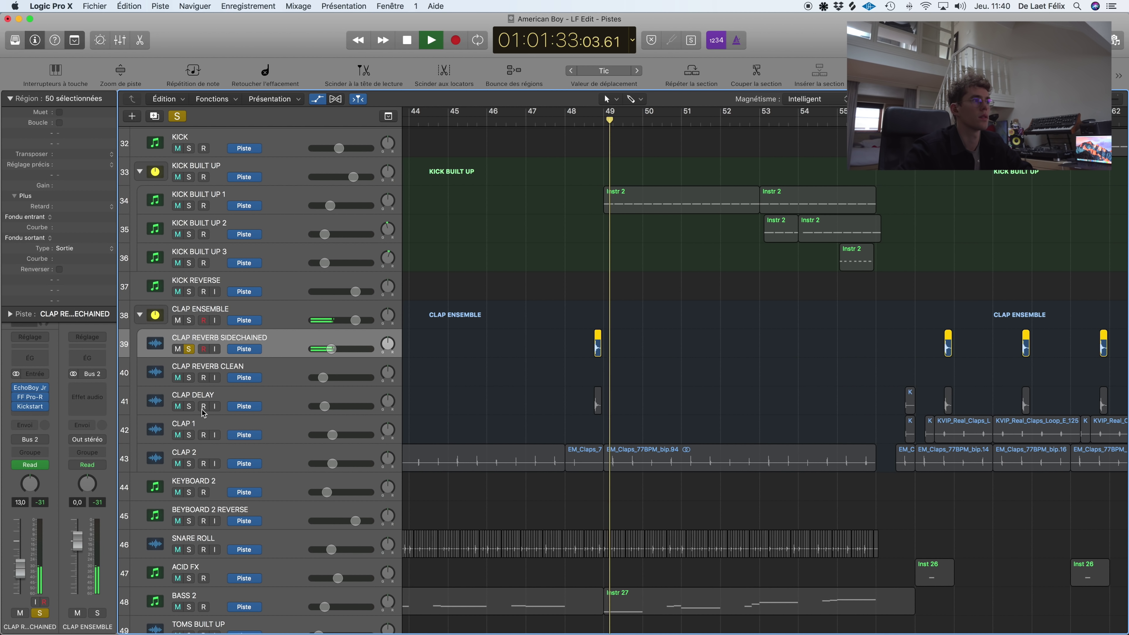
# Step: Add CLAP DELAY to the solo and replay both clap effects from just after bar 48
pyautogui.click(189, 406)
pyautogui.press('space')
pyautogui.click(577, 120)
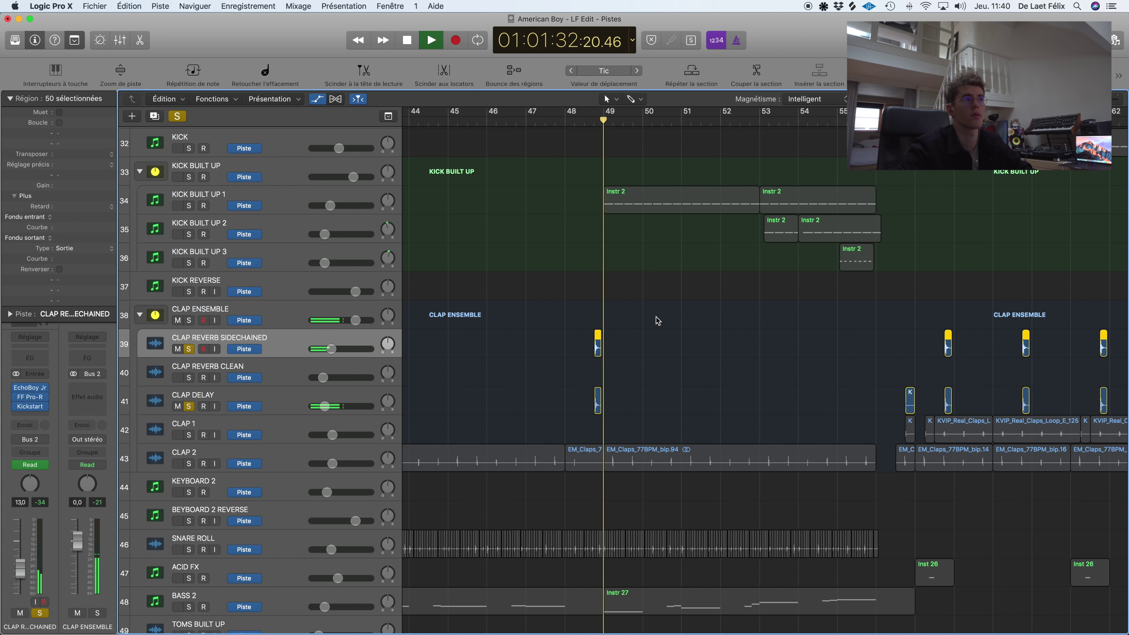
# Step: Clear the clap solos, solo KICK BUILT UP and follow its three kick layers during playback
pyautogui.click(177, 116)
pyautogui.scroll(4, 616, 293)
pyautogui.click(188, 275)
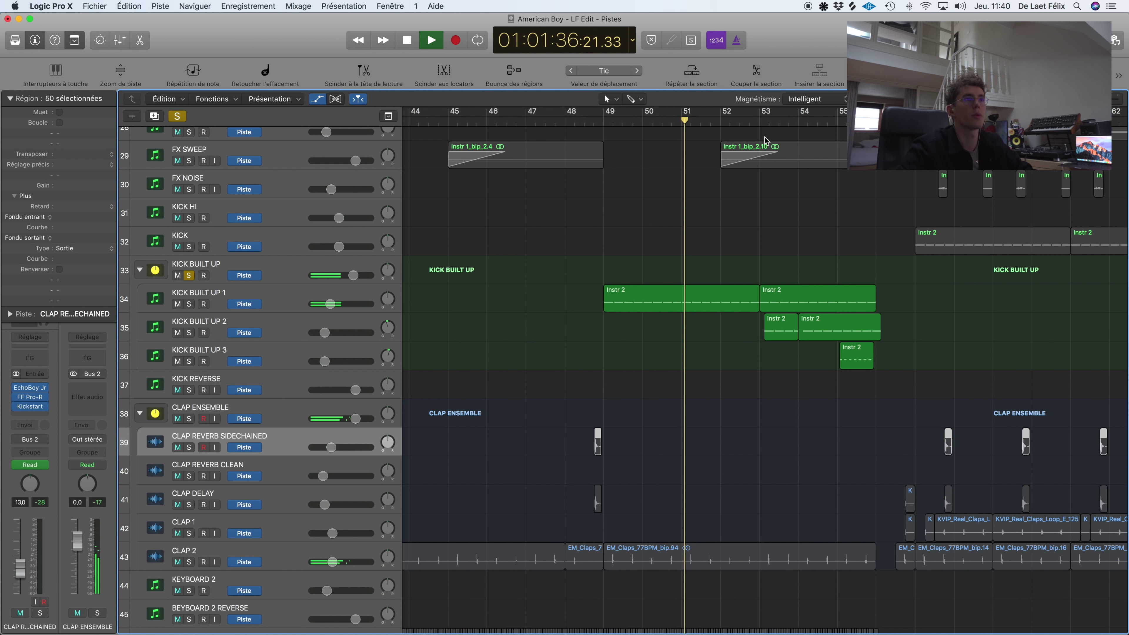
pyautogui.hscroll(5, 656, 258)
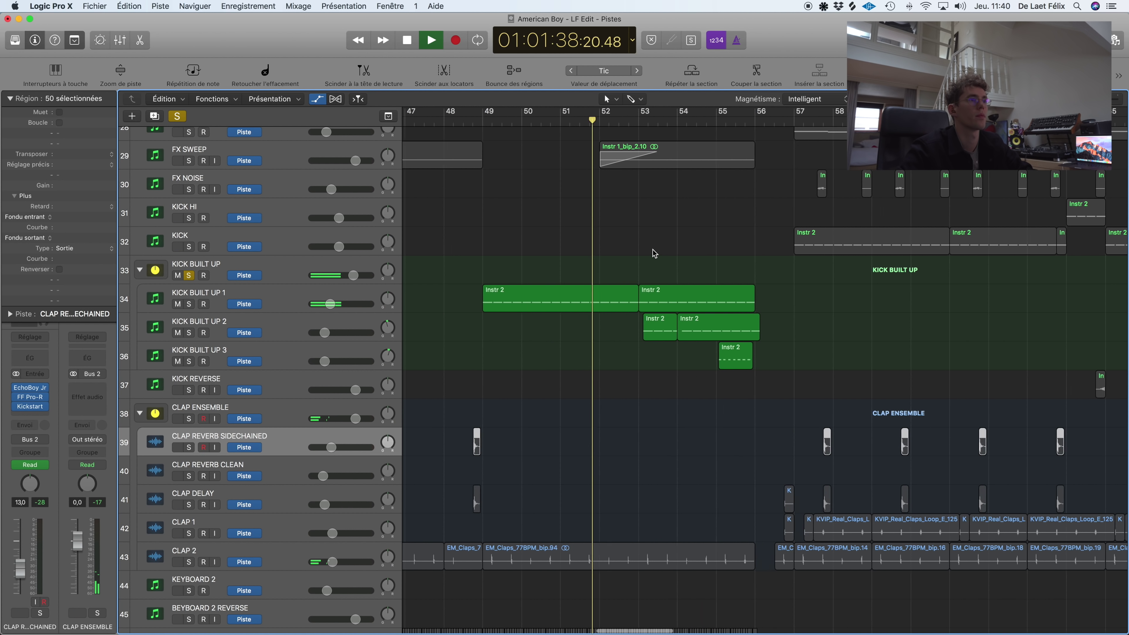
# Step: Select KICK BUILT UP, show its Channel EQ low-cut curve, and close the plug-in window
pyautogui.click(287, 277)
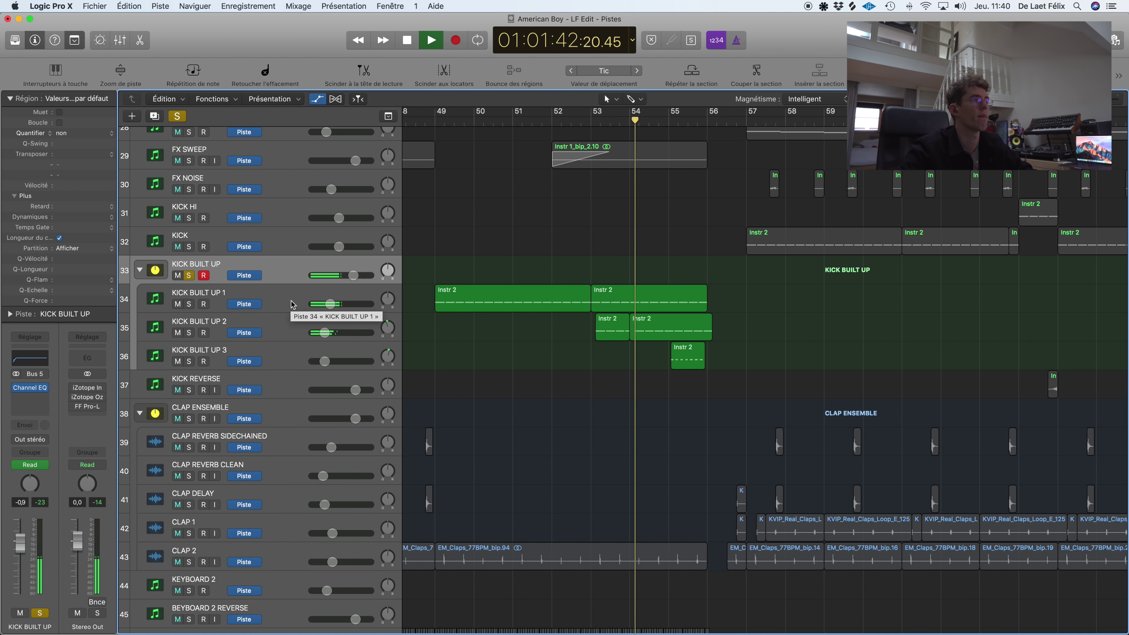
pyautogui.click(34, 361)
pyautogui.moveTo(119, 214); pyautogui.dragTo(108, 173)
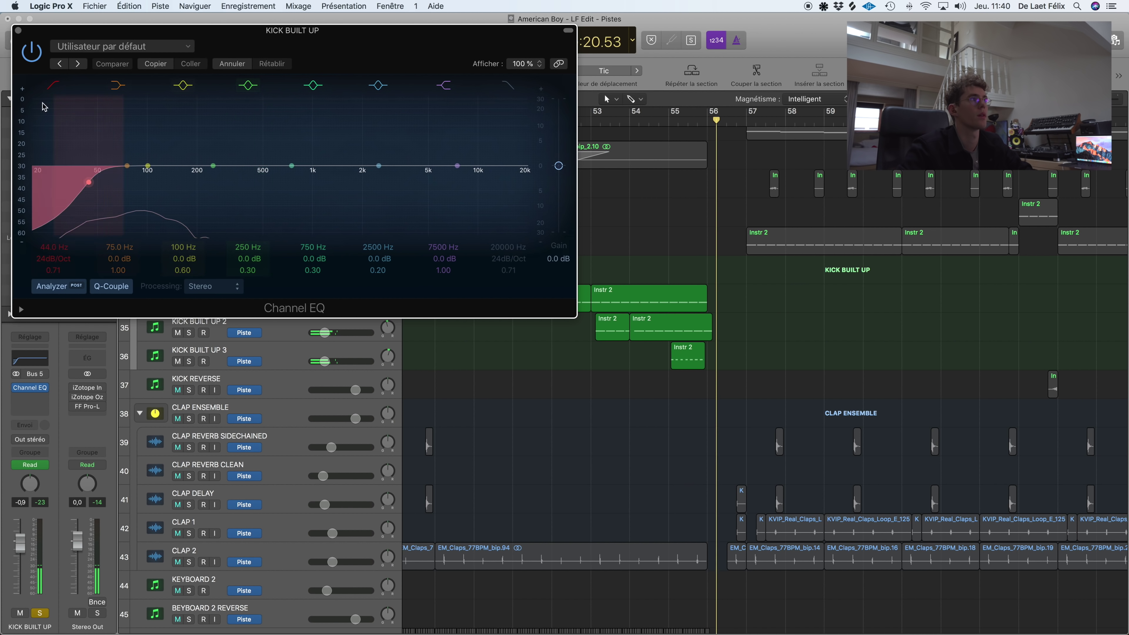
pyautogui.click(18, 31)
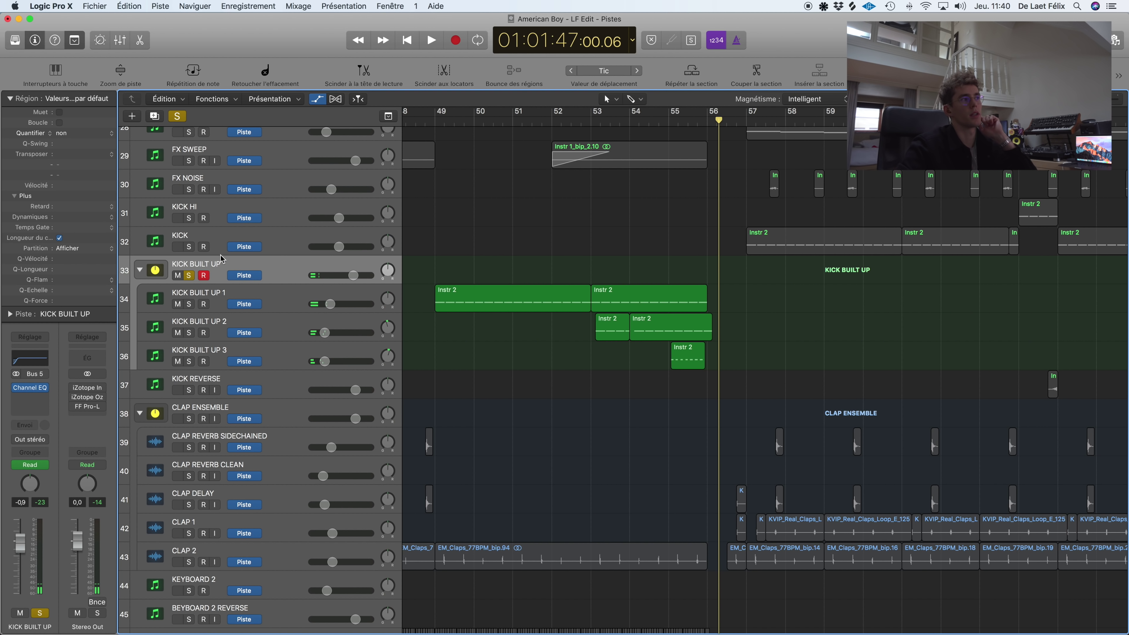
# Step: Unsolo KICK BUILT UP and play the full mix from after bar 52 into the drop, looking over the tracks
pyautogui.click(190, 276)
pyautogui.click(580, 121)
pyautogui.press('space')
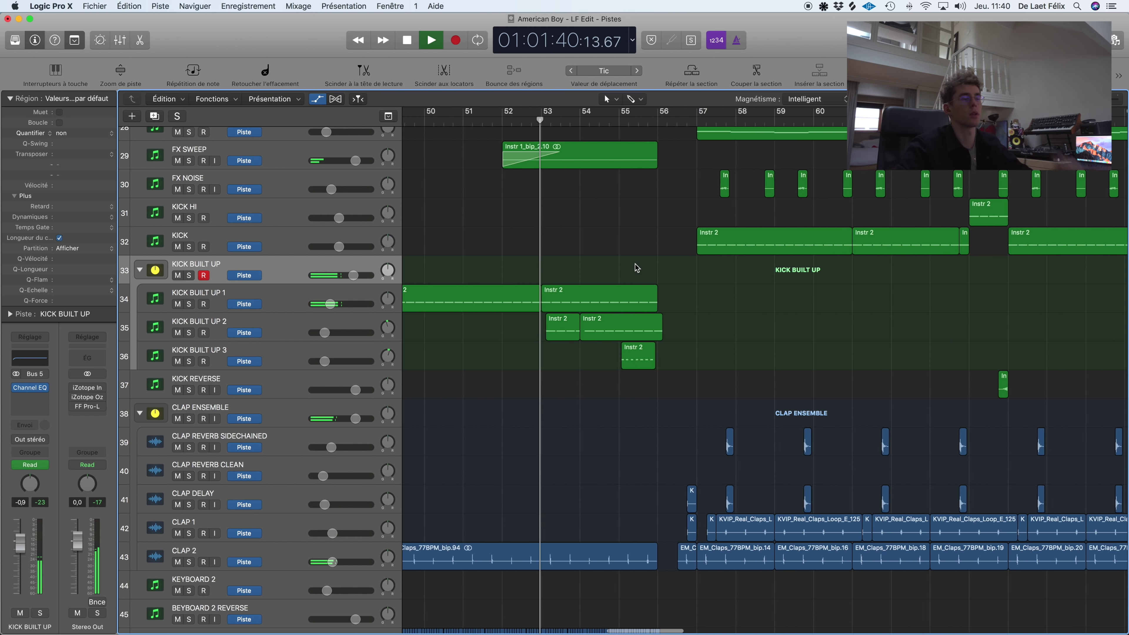
pyautogui.scroll(-5, 596, 246)
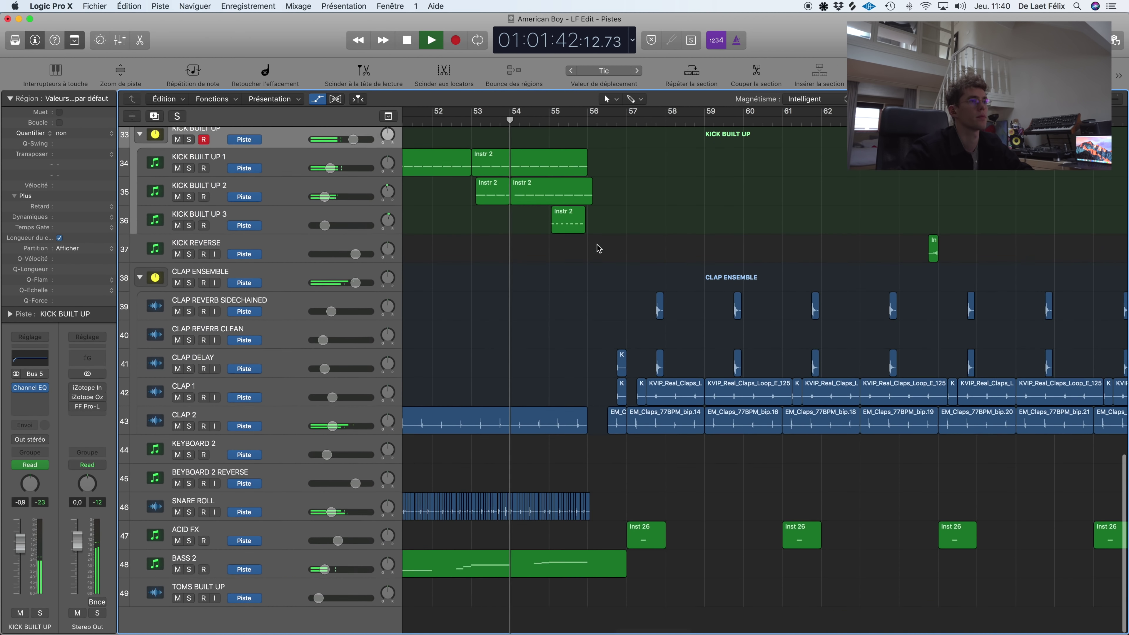
pyautogui.scroll(15, 613, 263)
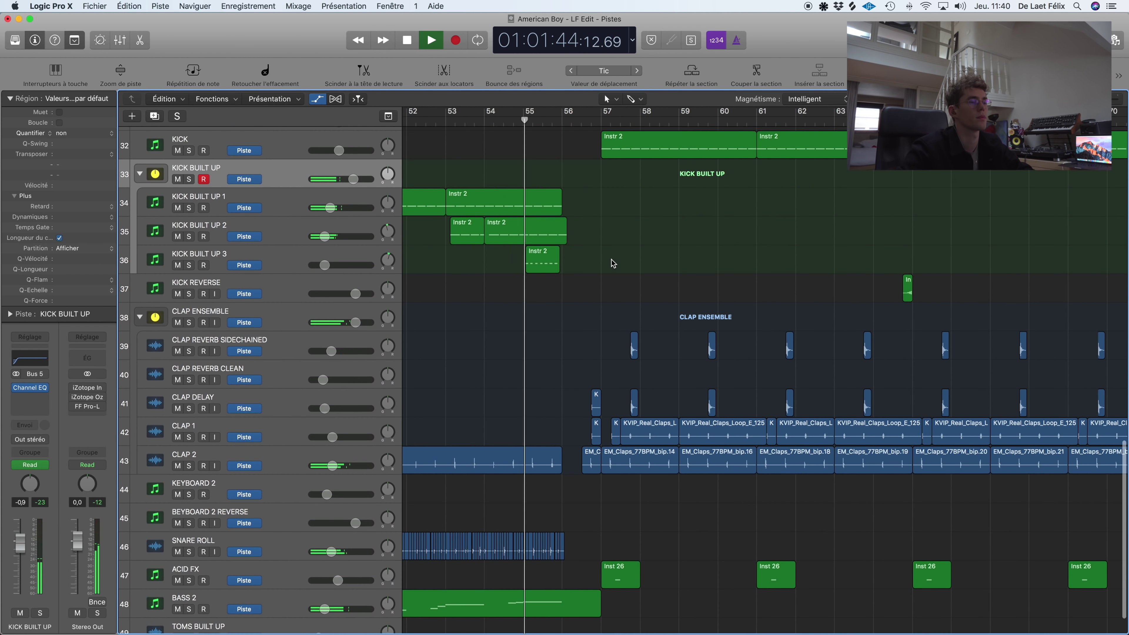
pyautogui.scroll(1, 612, 259)
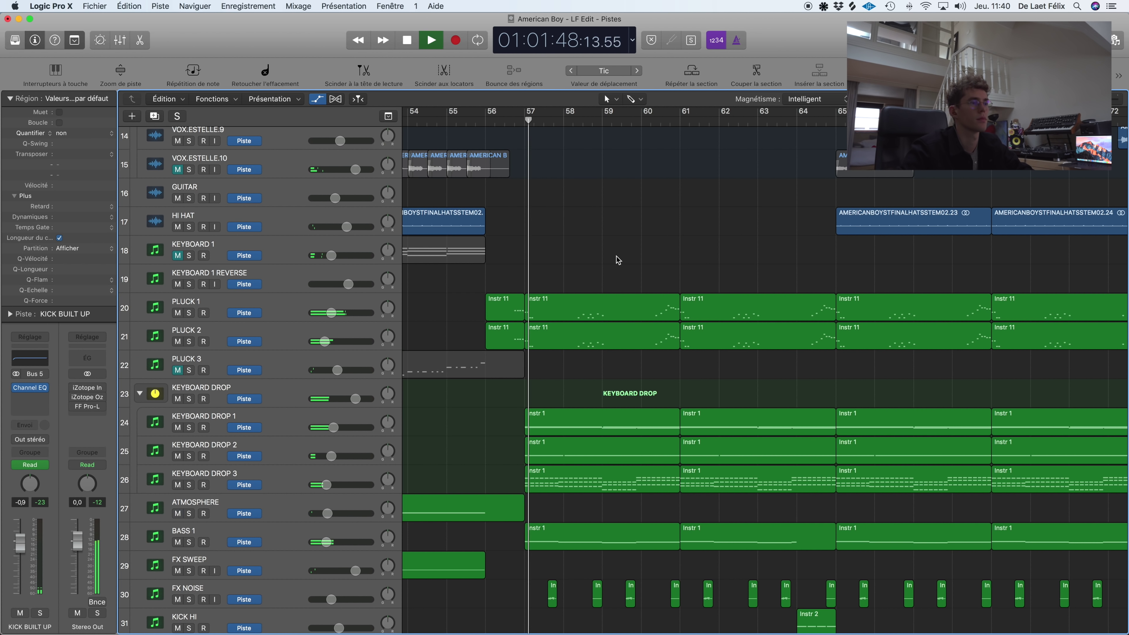
# Step: Set the cycle range from bar 57 to bar 65 and listen to the drop
pyautogui.scroll(-5, 616, 259)
pyautogui.scroll(2, 617, 260)
pyautogui.moveTo(529, 109); pyautogui.dragTo(847, 177)
pyautogui.hscroll(-3, 703, 182)
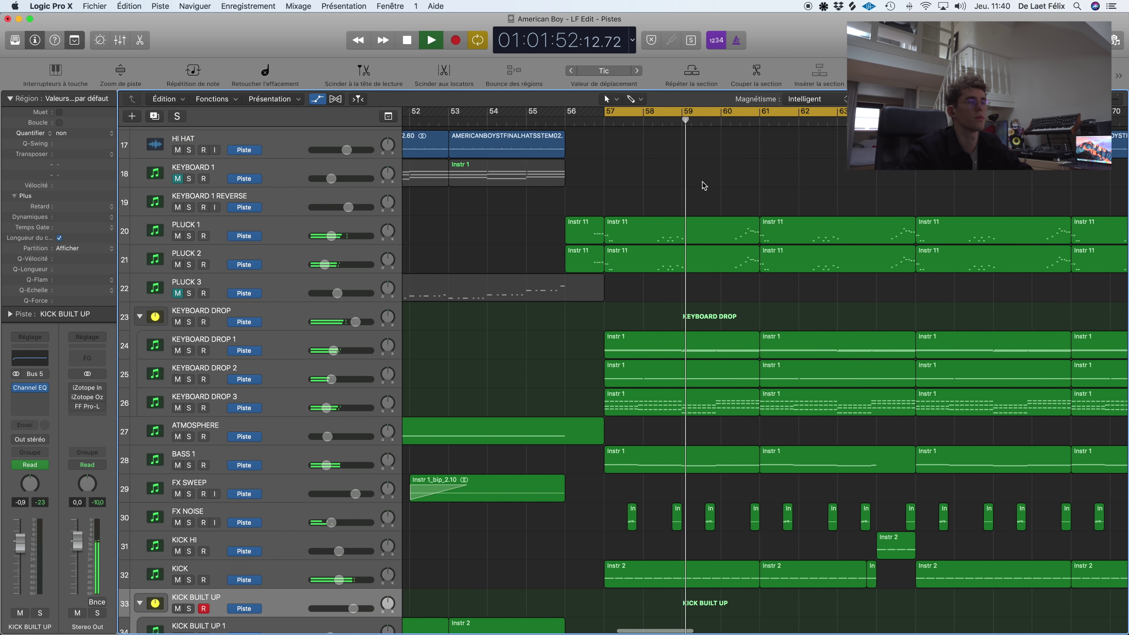
pyautogui.hscroll(1, 801, 185)
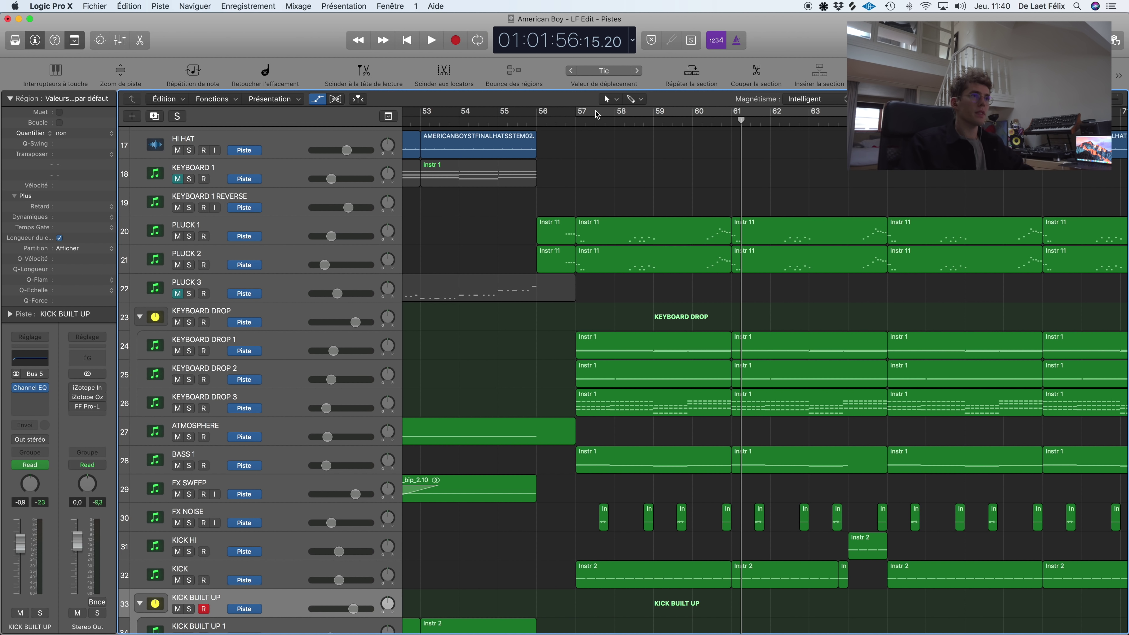
# Step: Select and solo PLUCK 1, and listen to its melody from the start of the cycle at bar 57
pyautogui.click(286, 222)
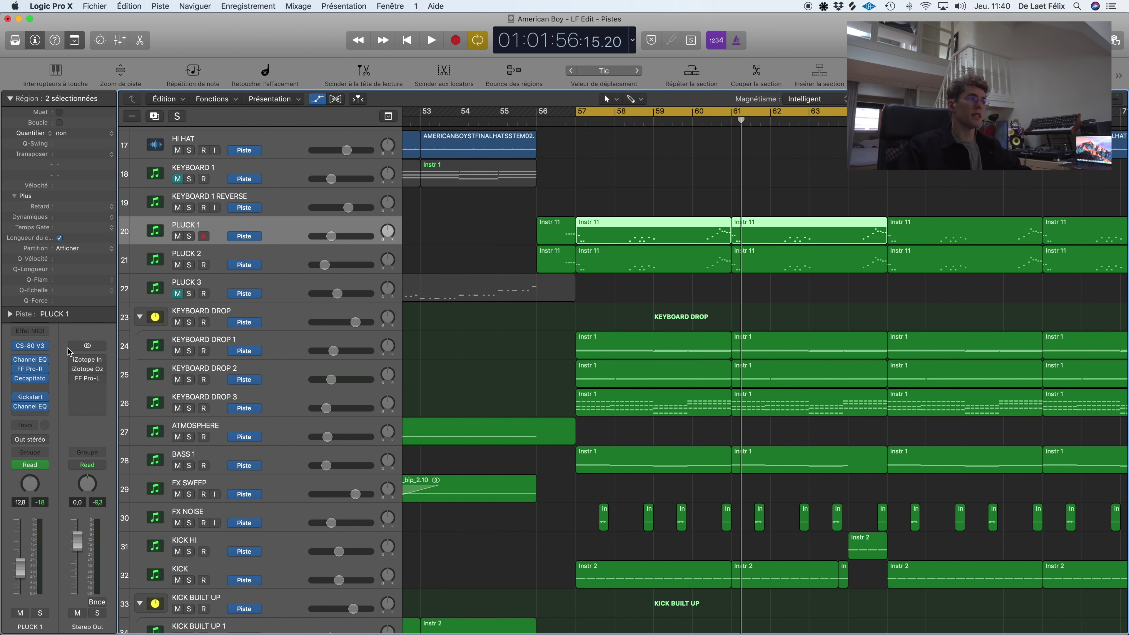
pyautogui.click(190, 236)
pyautogui.press('space')
pyautogui.press('space')
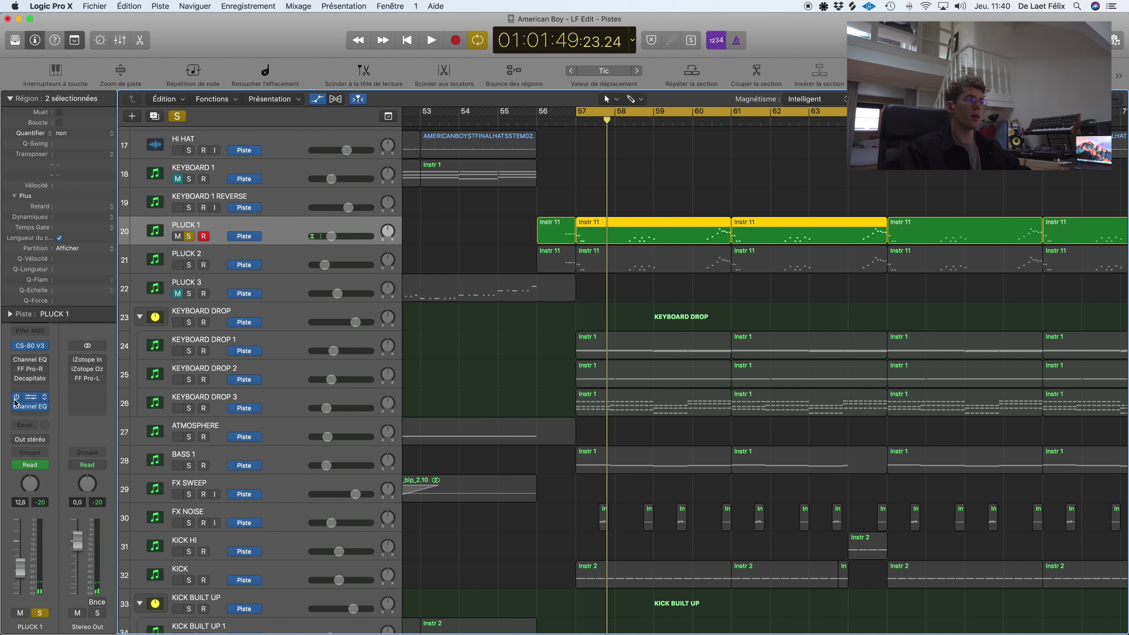
pyautogui.press('space')
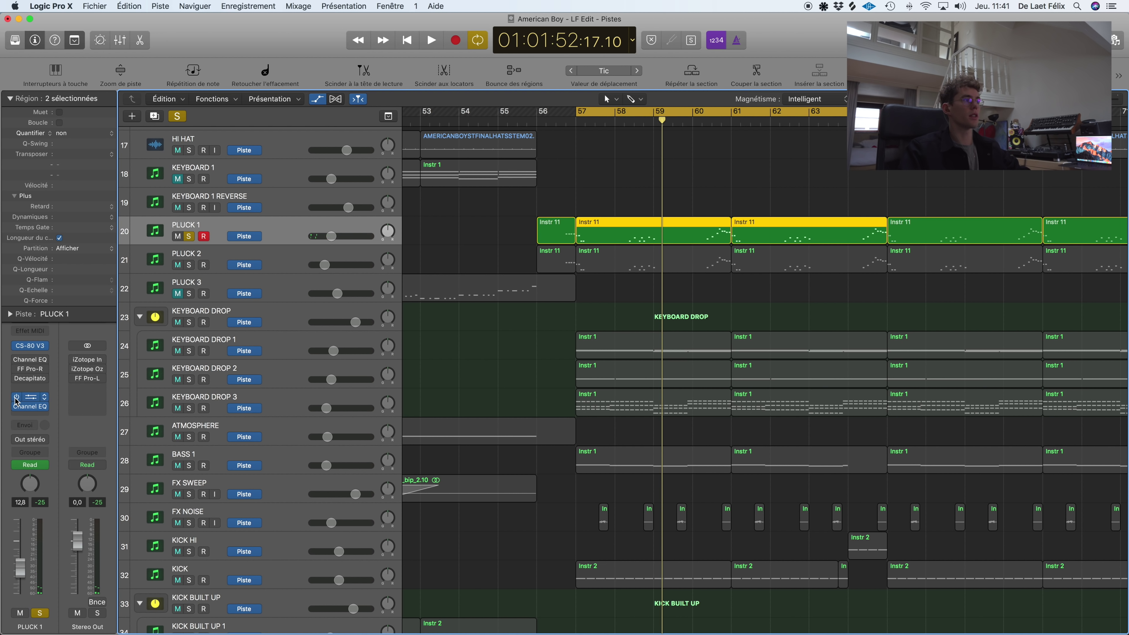
pyautogui.press('space')
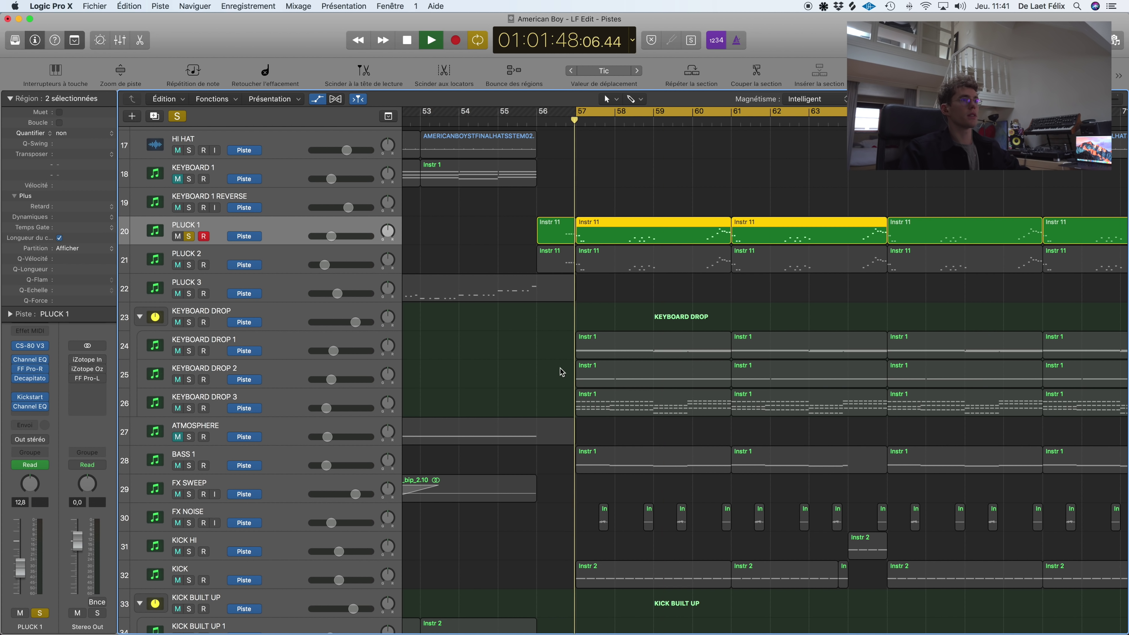
pyautogui.press('space')
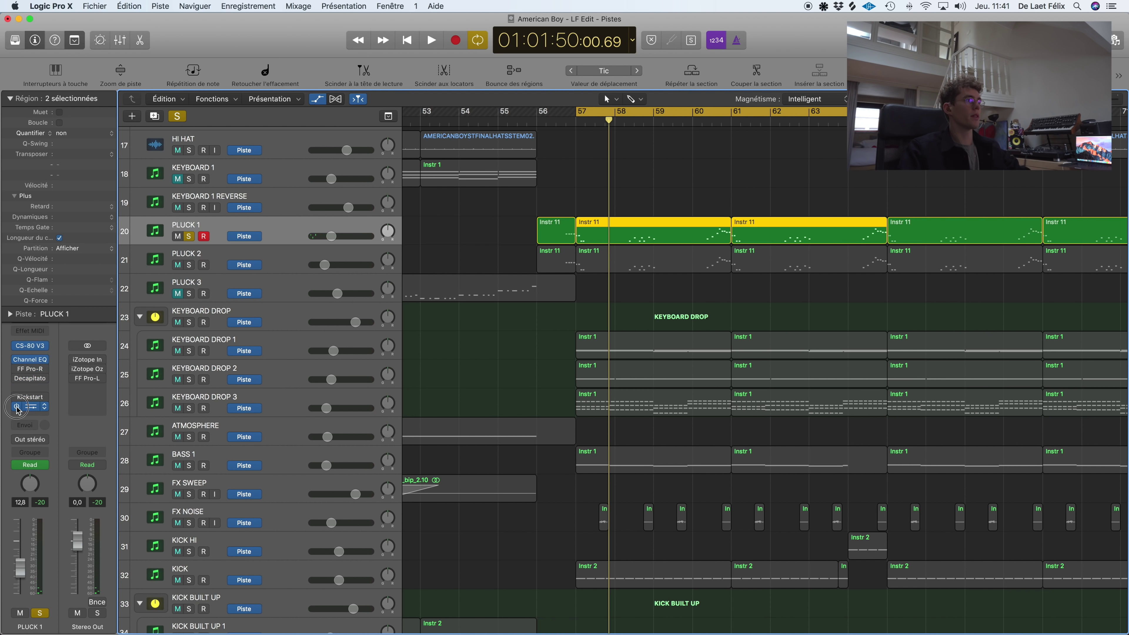
# Step: Show PLUCK 1's first Channel EQ and compare the sound with the EQ bypassed and enabled during playback
pyautogui.click(32, 360)
pyautogui.moveTo(209, 39); pyautogui.dragTo(633, 327)
pyautogui.press('space')
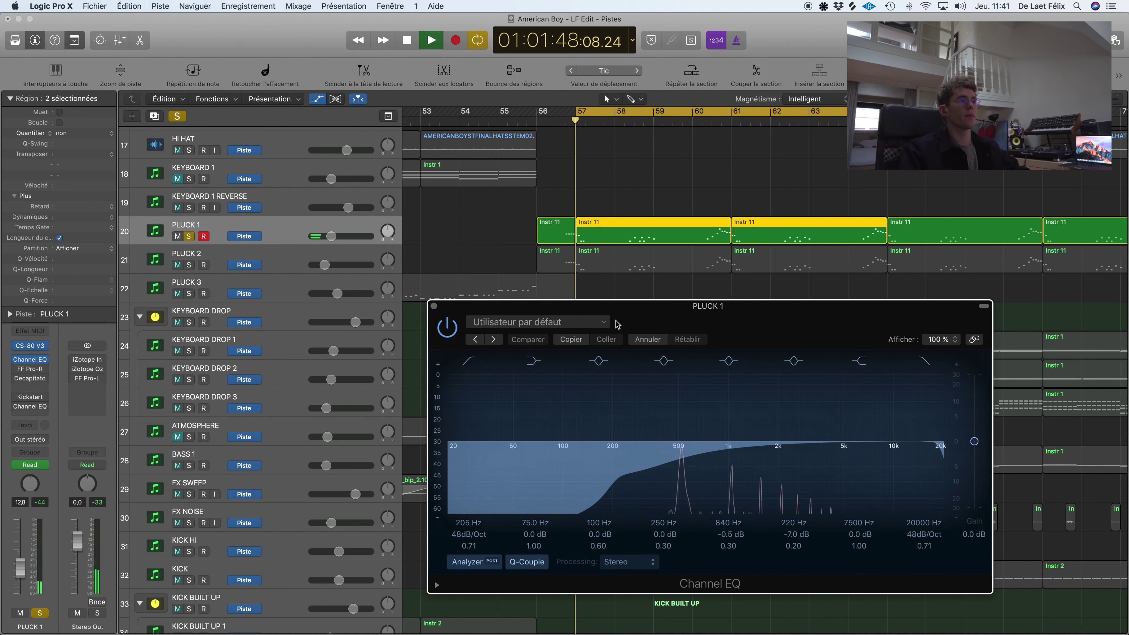
pyautogui.click(449, 328)
pyautogui.click(449, 328)
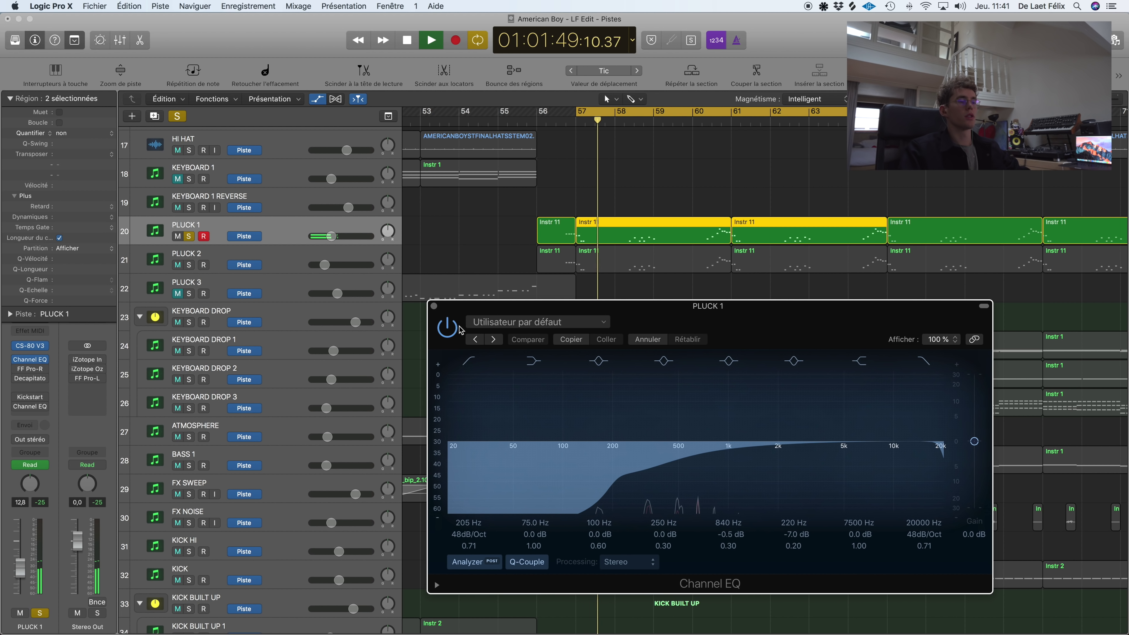
pyautogui.click(446, 327)
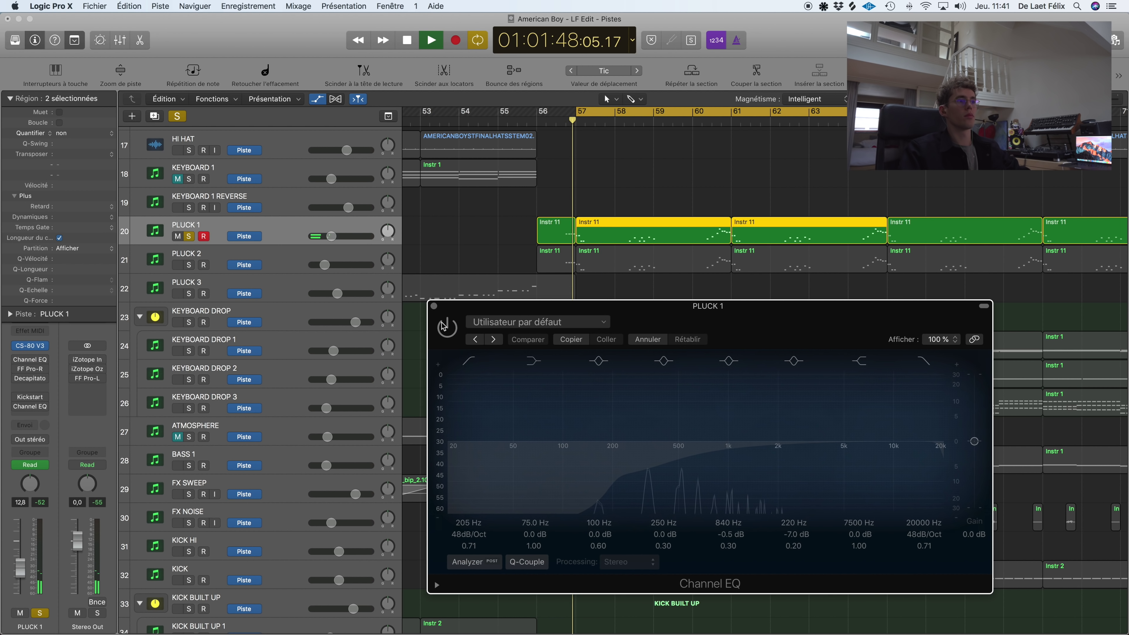
pyautogui.press('space')
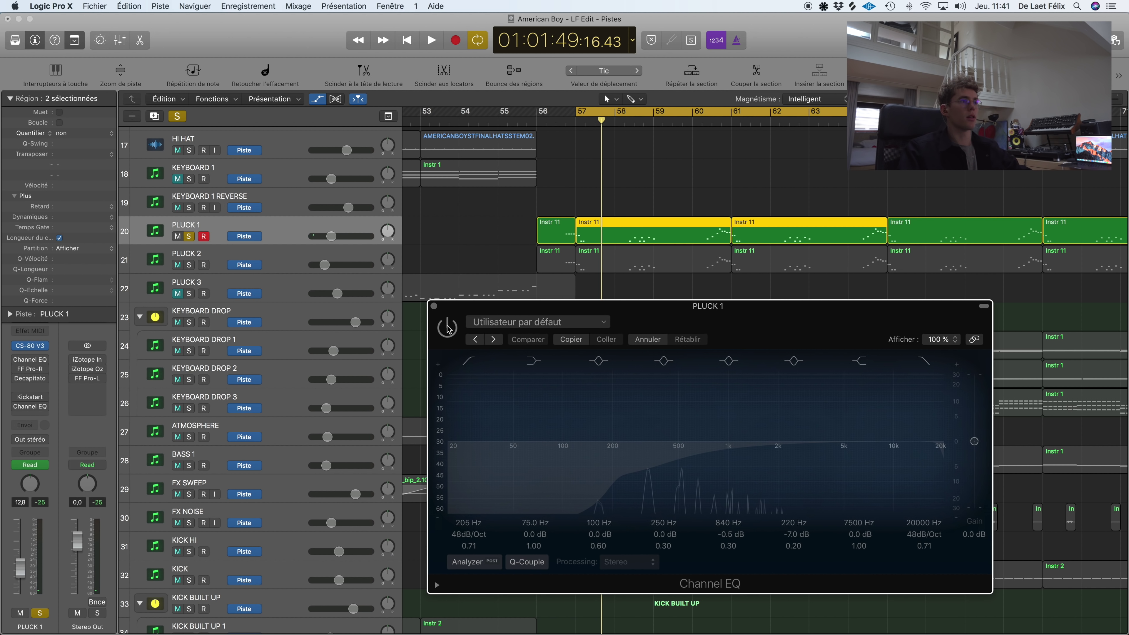
pyautogui.click(447, 328)
pyautogui.press('space')
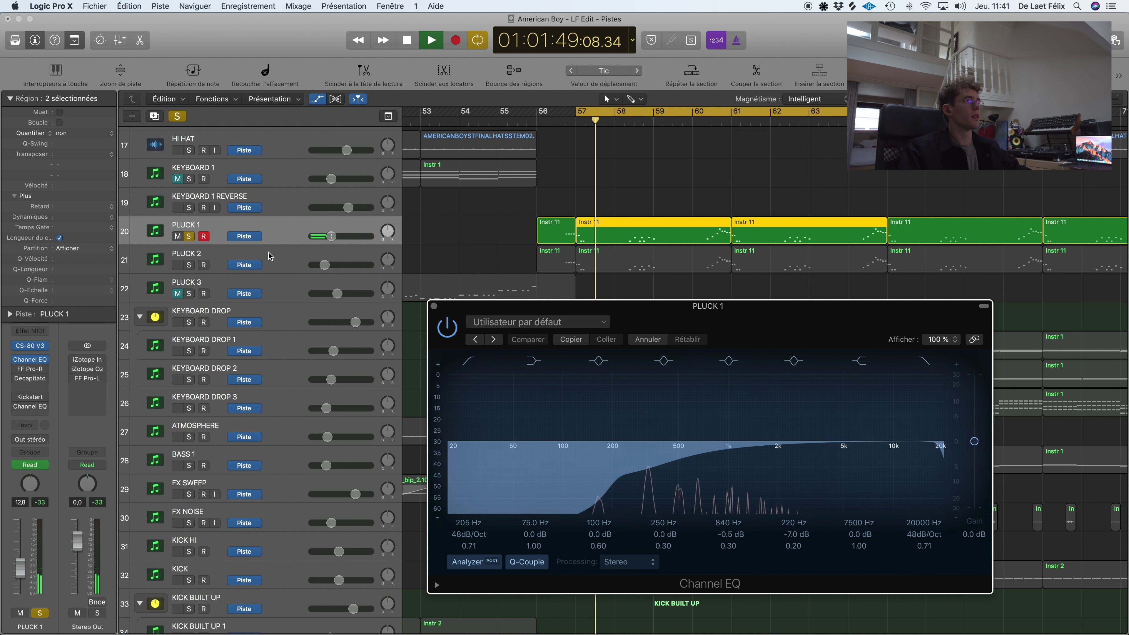
pyautogui.press('space')
pyautogui.press('super+w')
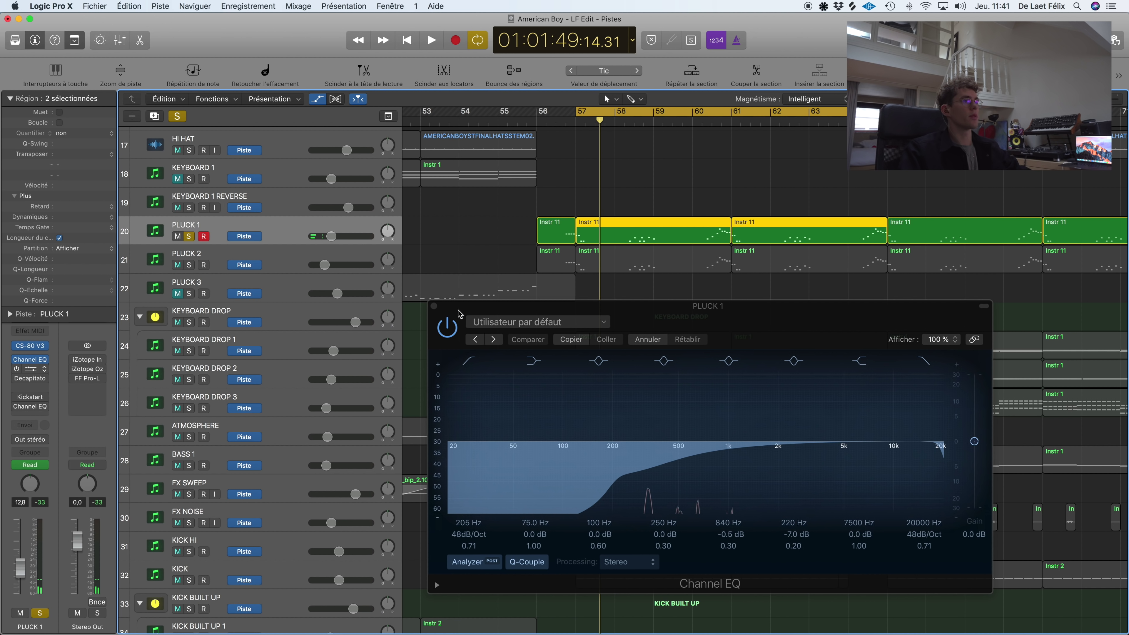
# Step: Show PLUCK 1's FF Pro-R reverb settings beside the Channel EQ and listen to the soloed pluck
pyautogui.click(87, 378)
pyautogui.press('space')
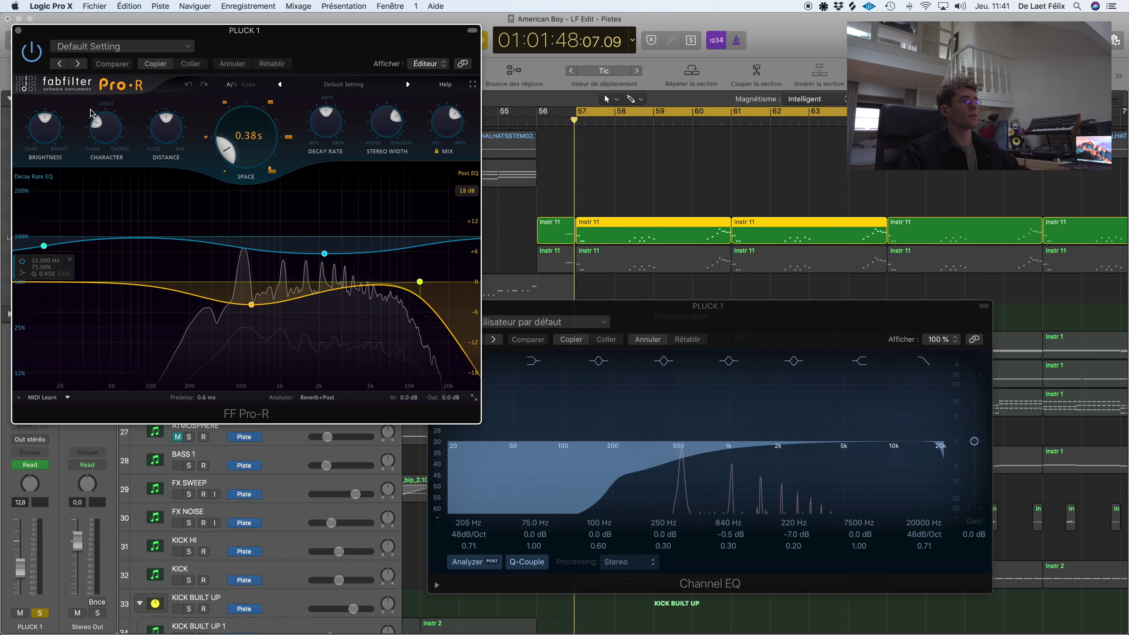
pyautogui.press('space')
pyautogui.moveTo(46, 32); pyautogui.dragTo(315, 44)
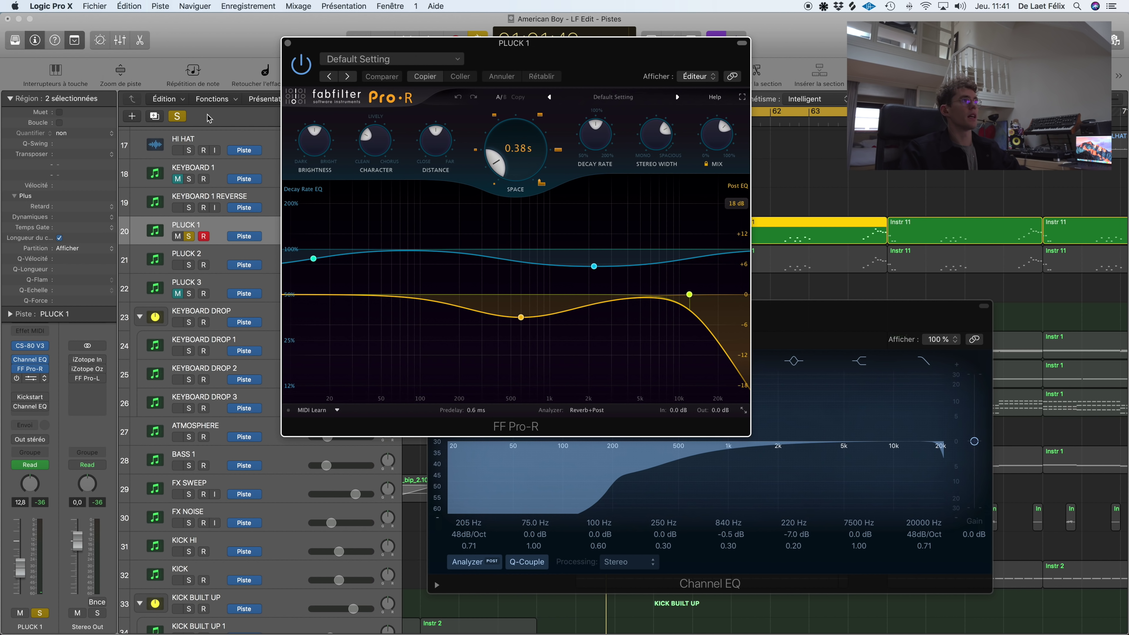
# Step: Show PLUCK 1's Decapitator and compare the sound with it bypassed and enabled during playback
pyautogui.click(30, 378)
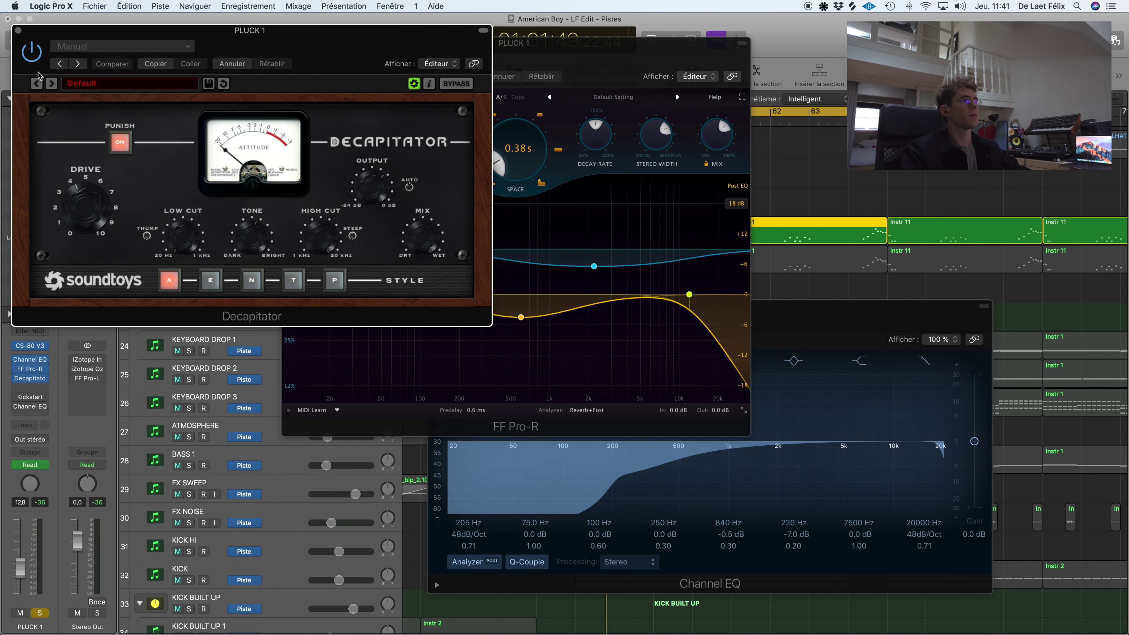
pyautogui.press('space')
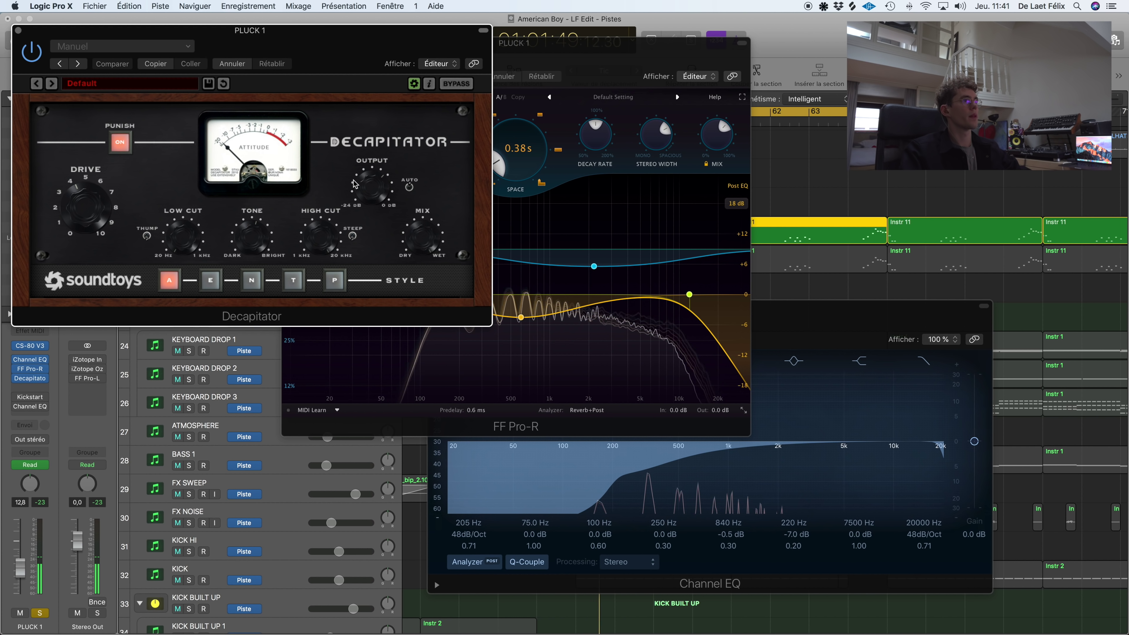
pyautogui.click(30, 57)
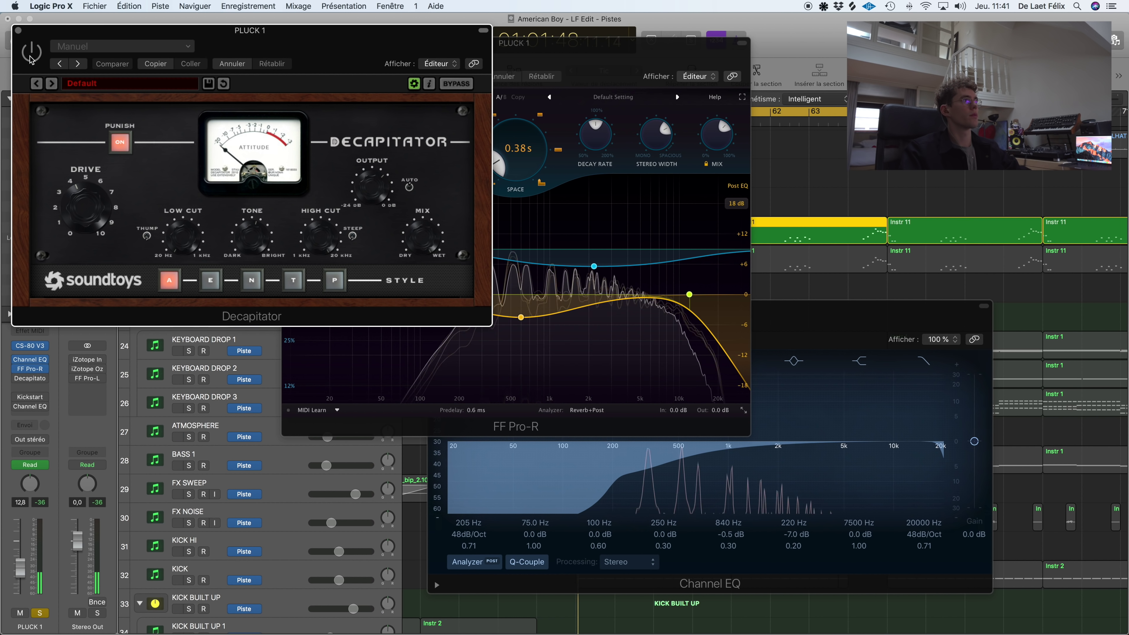
pyautogui.click(30, 54)
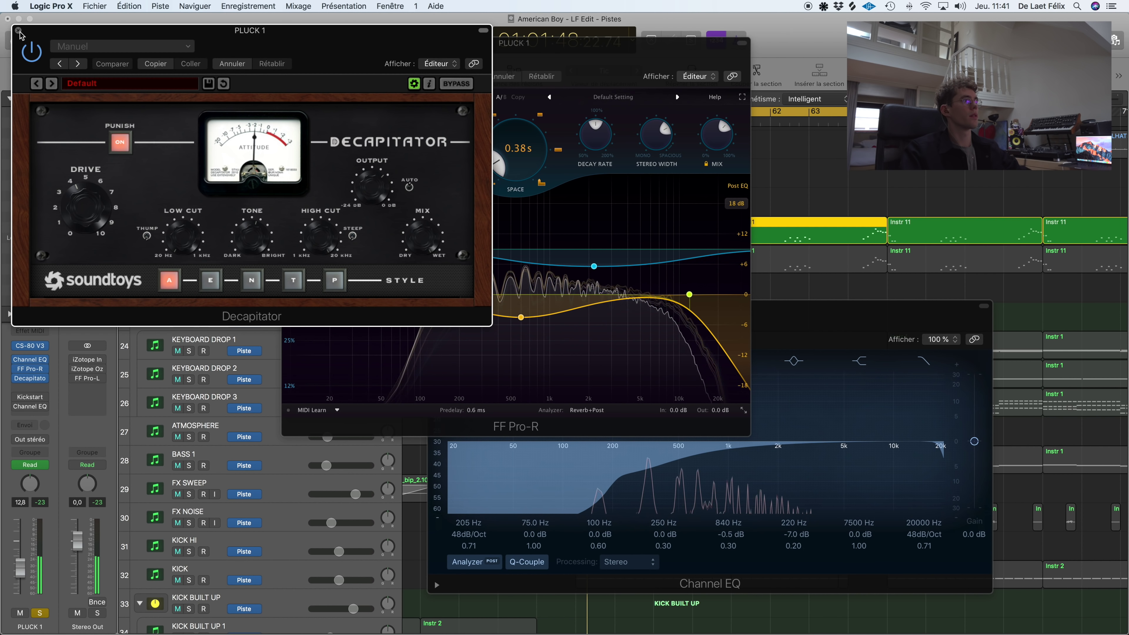
# Step: Show PLUCK 1's Kickstart curve and its last Channel EQ's low cut, listening to the soloed pluck
pyautogui.click(30, 397)
pyautogui.click(54, 72)
pyautogui.press('space')
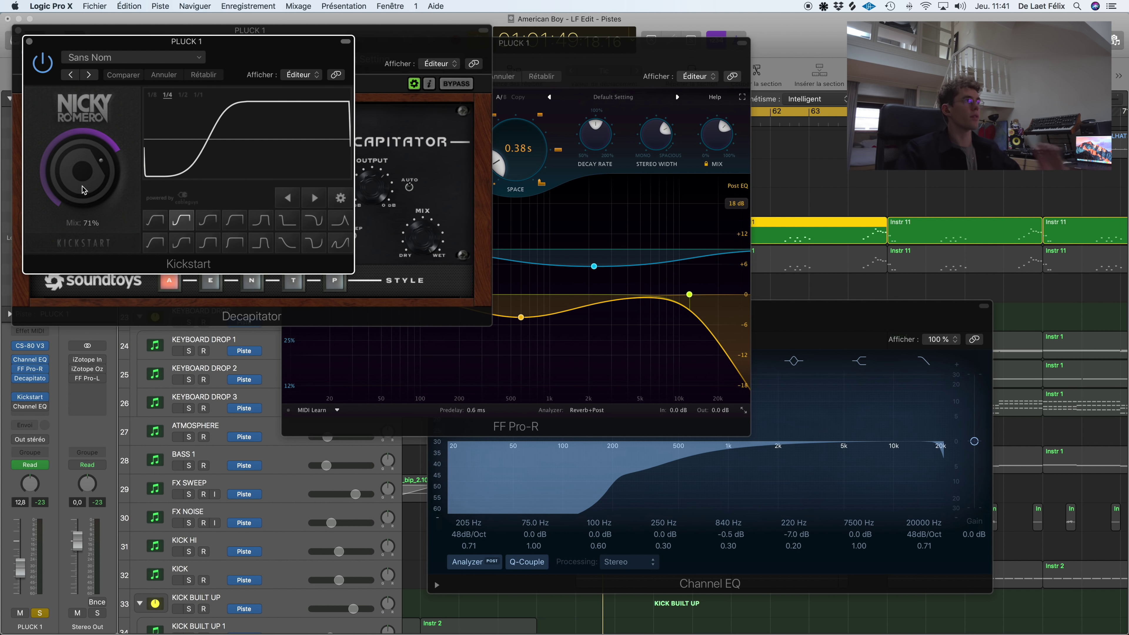
pyautogui.moveTo(43, 41); pyautogui.dragTo(265, 43)
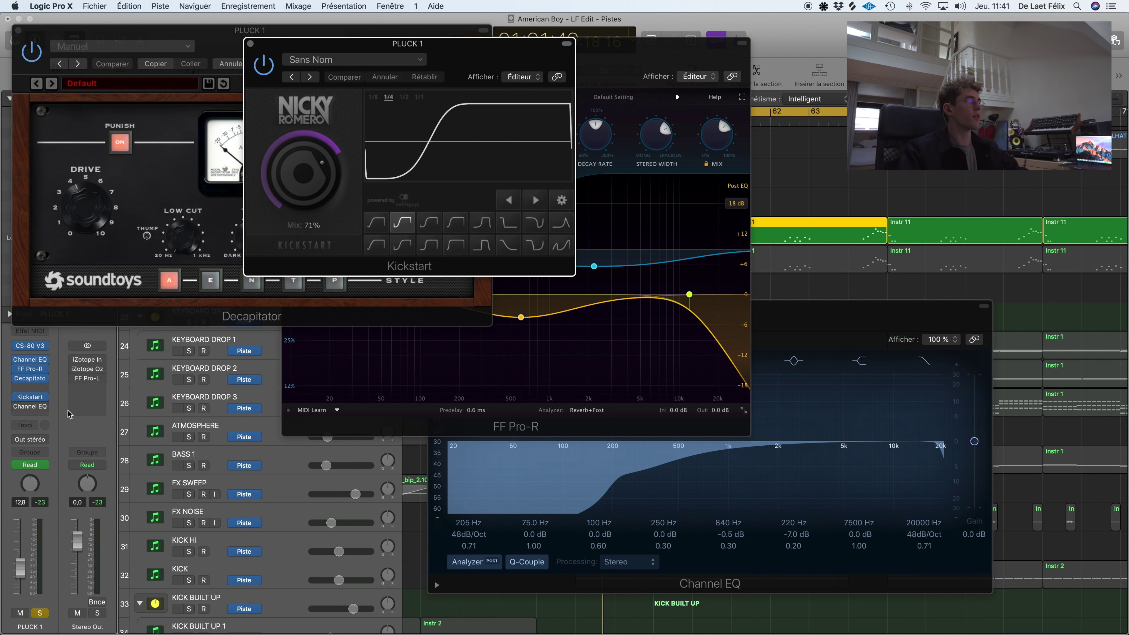
pyautogui.moveTo(83, 50); pyautogui.dragTo(435, 138)
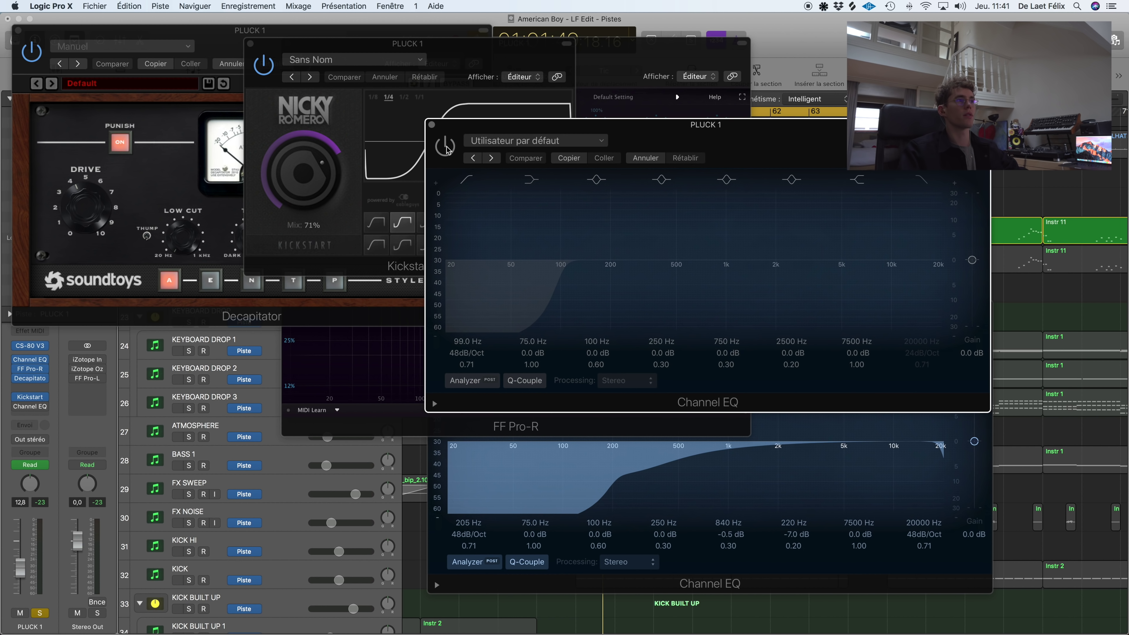
pyautogui.press('space')
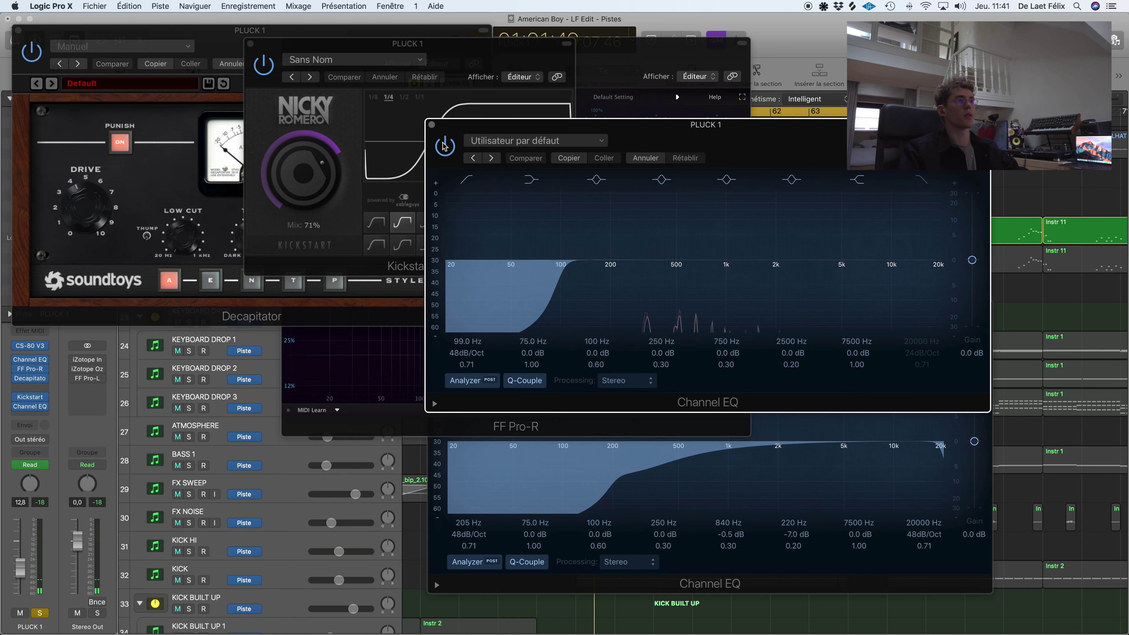
# Step: Close all of PLUCK 1's open plug-in windows
pyautogui.click(431, 125)
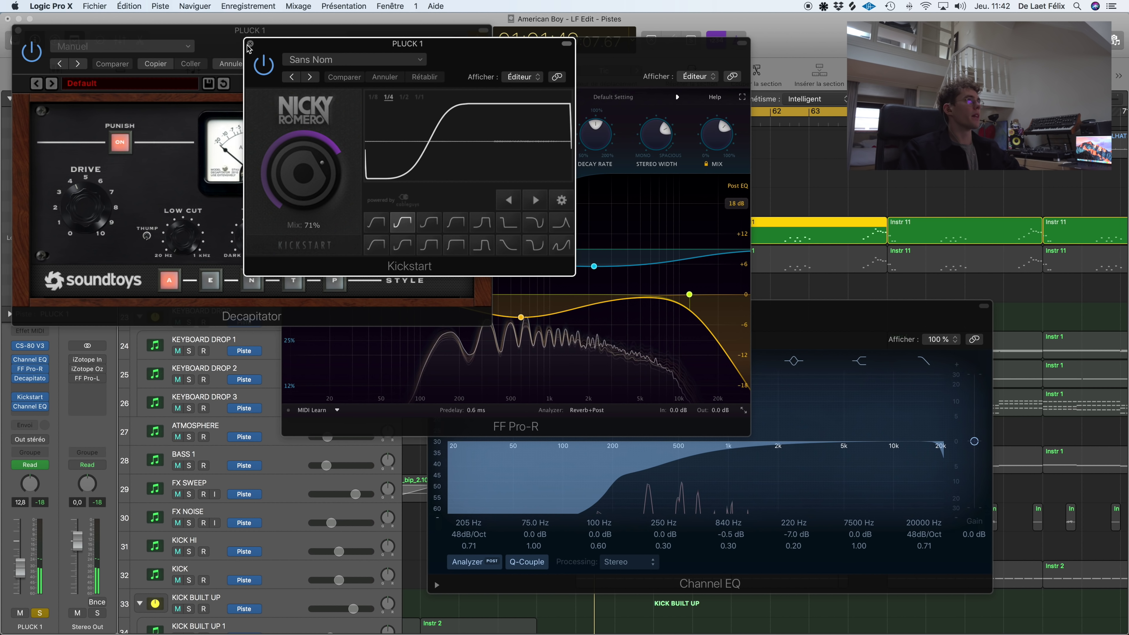
pyautogui.click(250, 44)
pyautogui.click(19, 31)
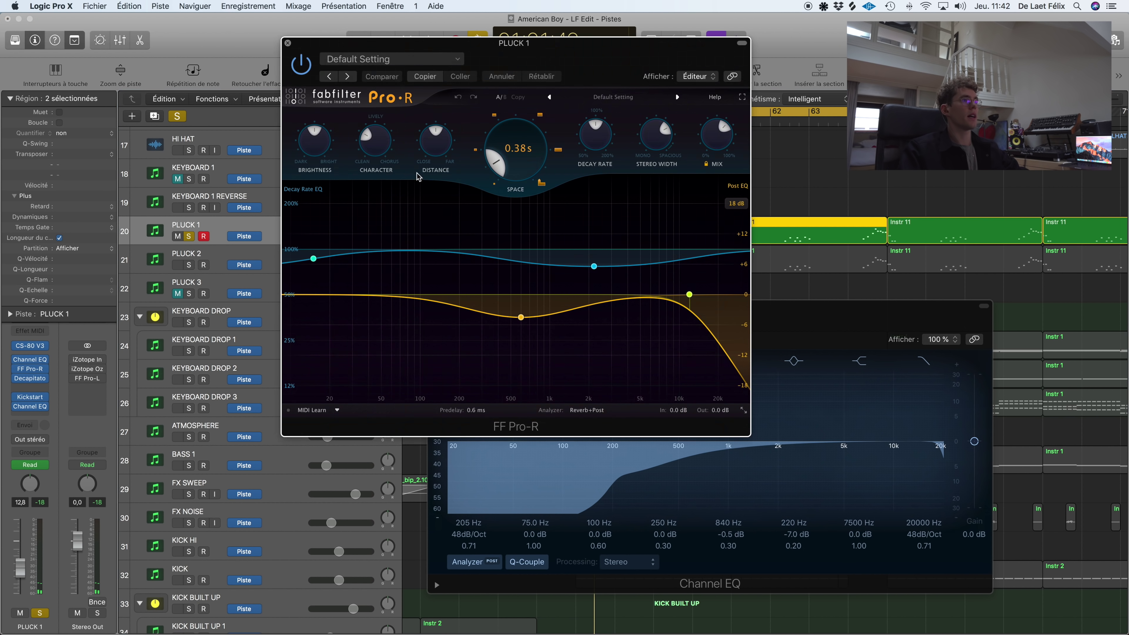
pyautogui.click(287, 43)
pyautogui.click(436, 307)
# Step: Solo PLUCK 2 instead of PLUCK 1, show its Repeater delay settings, and listen to it
pyautogui.click(278, 266)
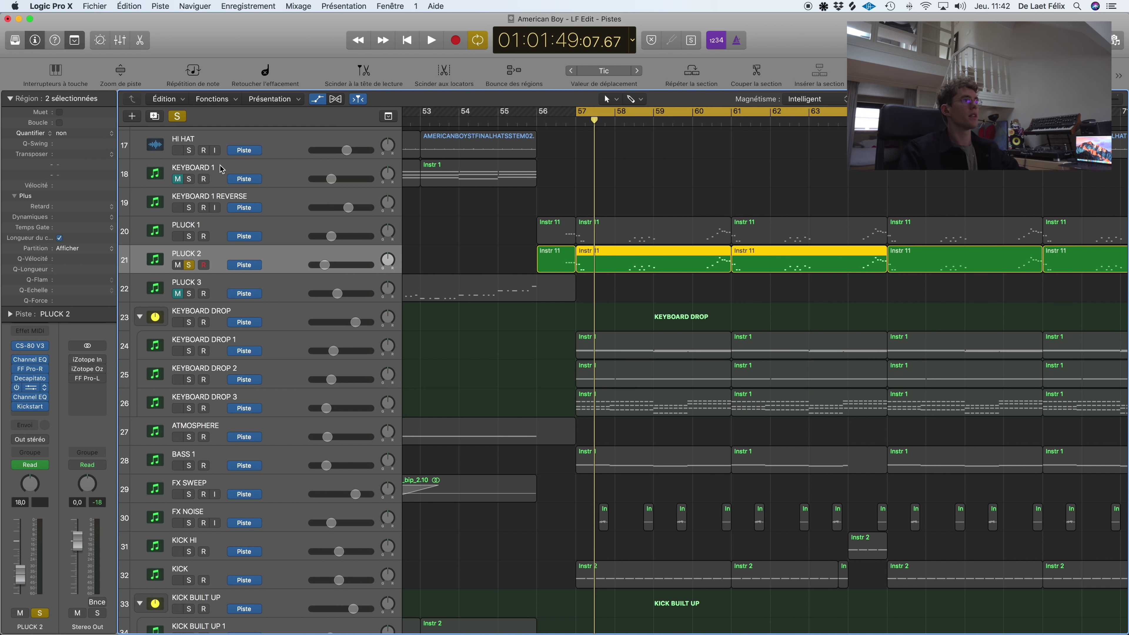
pyautogui.click(30, 388)
pyautogui.moveTo(268, 21); pyautogui.dragTo(649, 332)
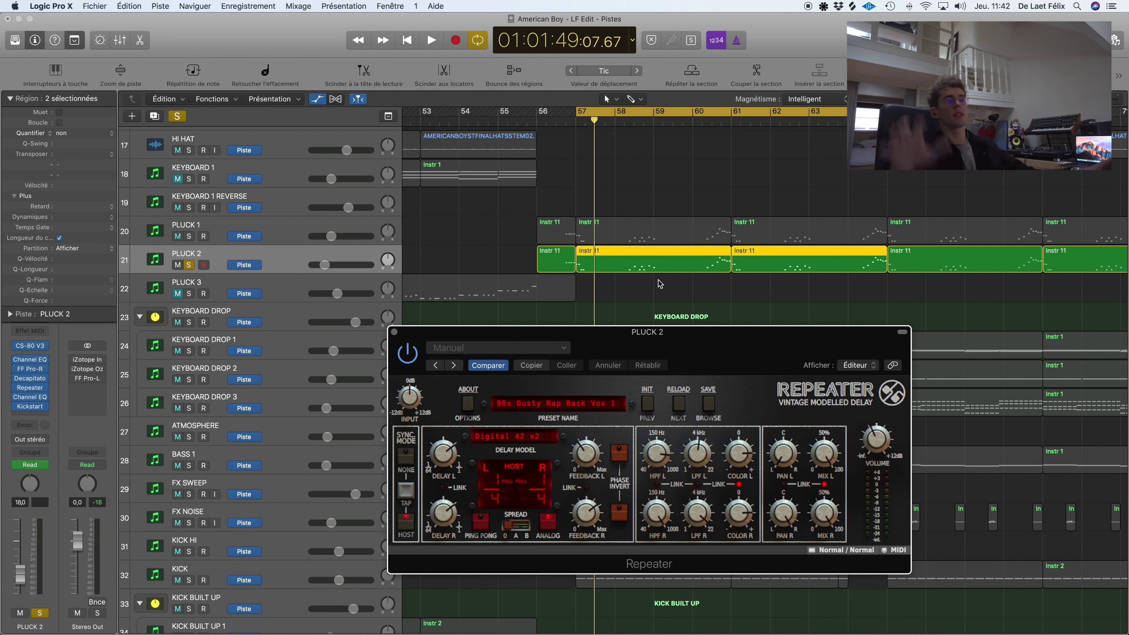
pyautogui.press('space')
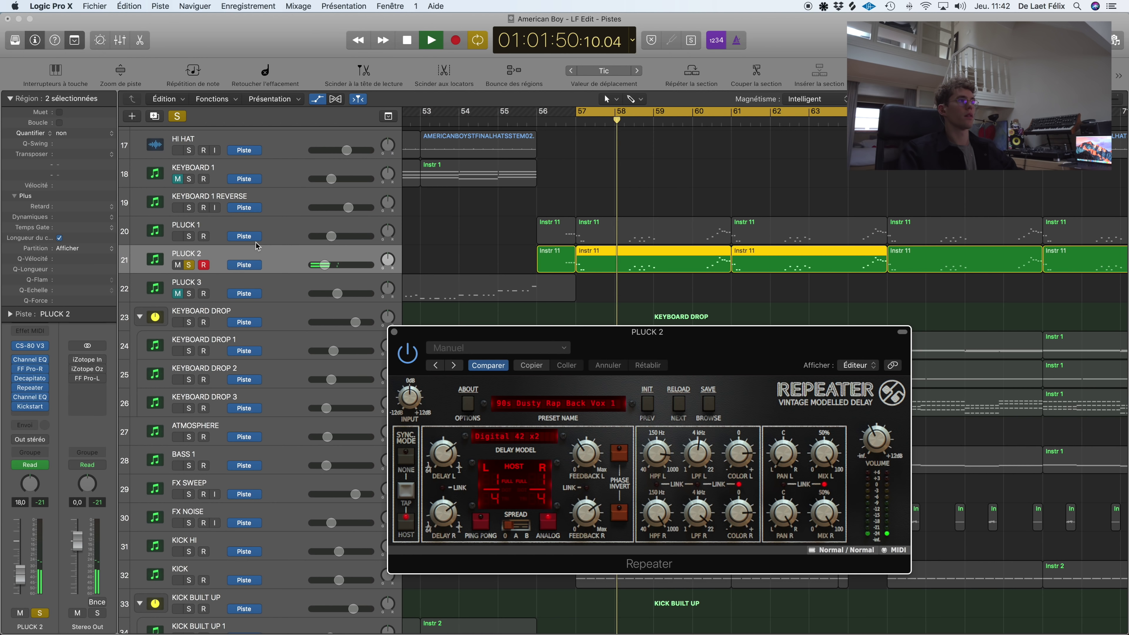
# Step: Solo PLUCK 1 together with PLUCK 2 and compare the layered plucks with and without PLUCK 2 during playback
pyautogui.click(188, 238)
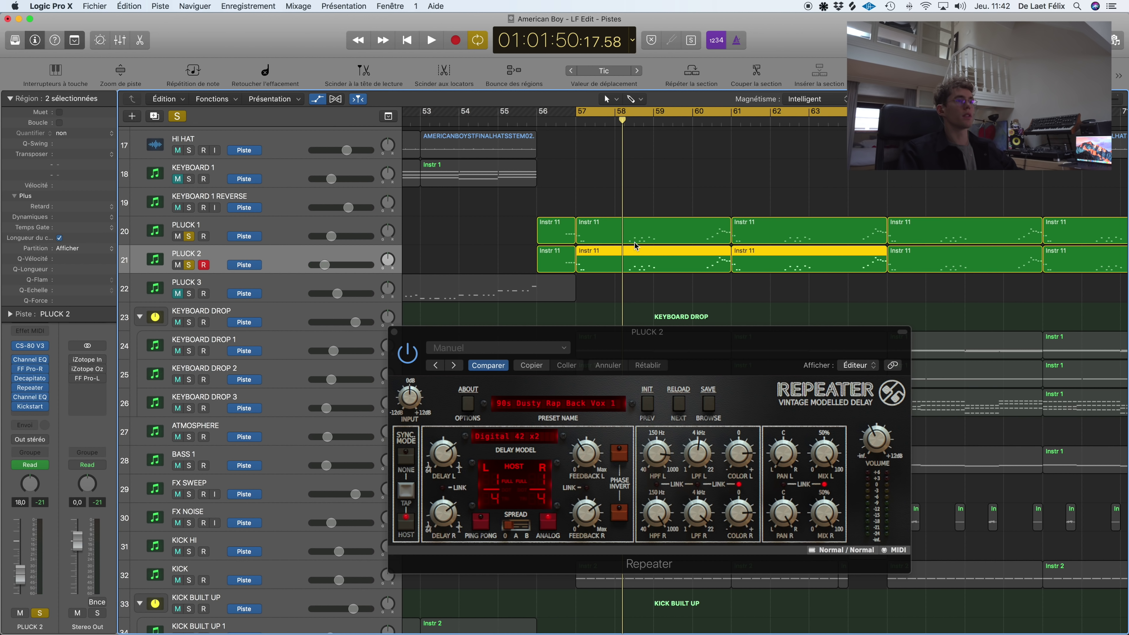
pyautogui.press('space')
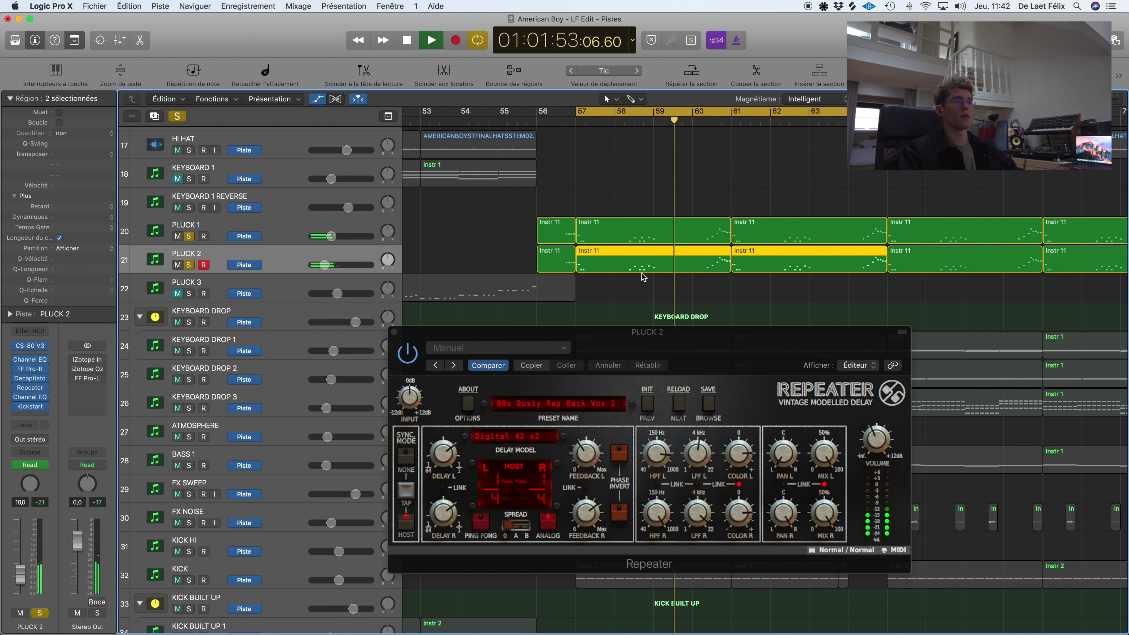
pyautogui.click(189, 265)
pyautogui.press('space')
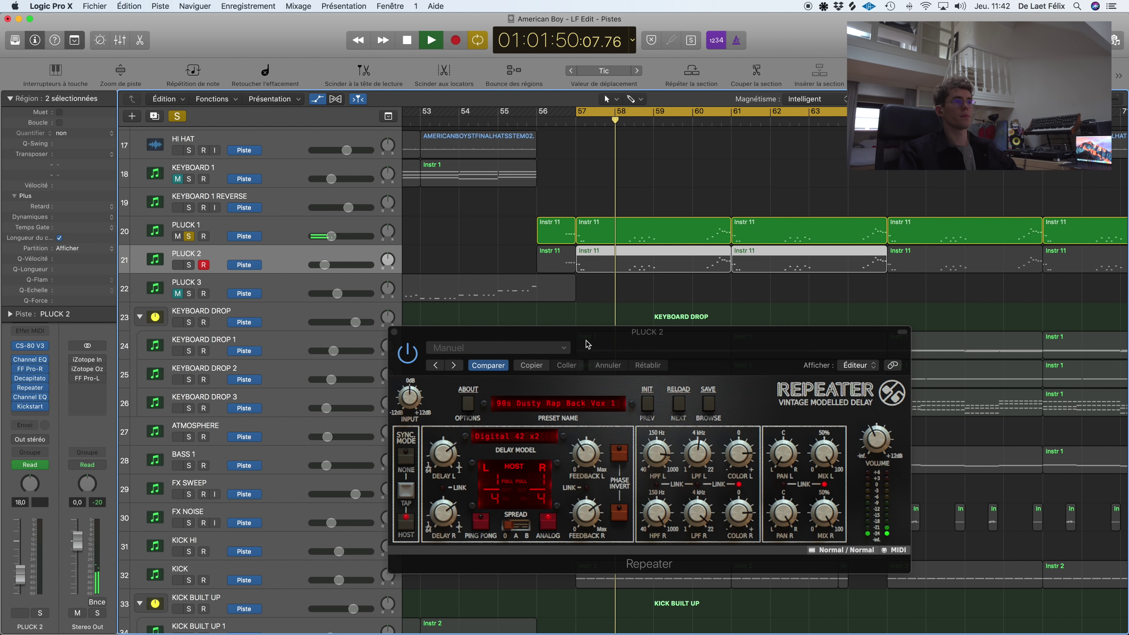
pyautogui.click(189, 265)
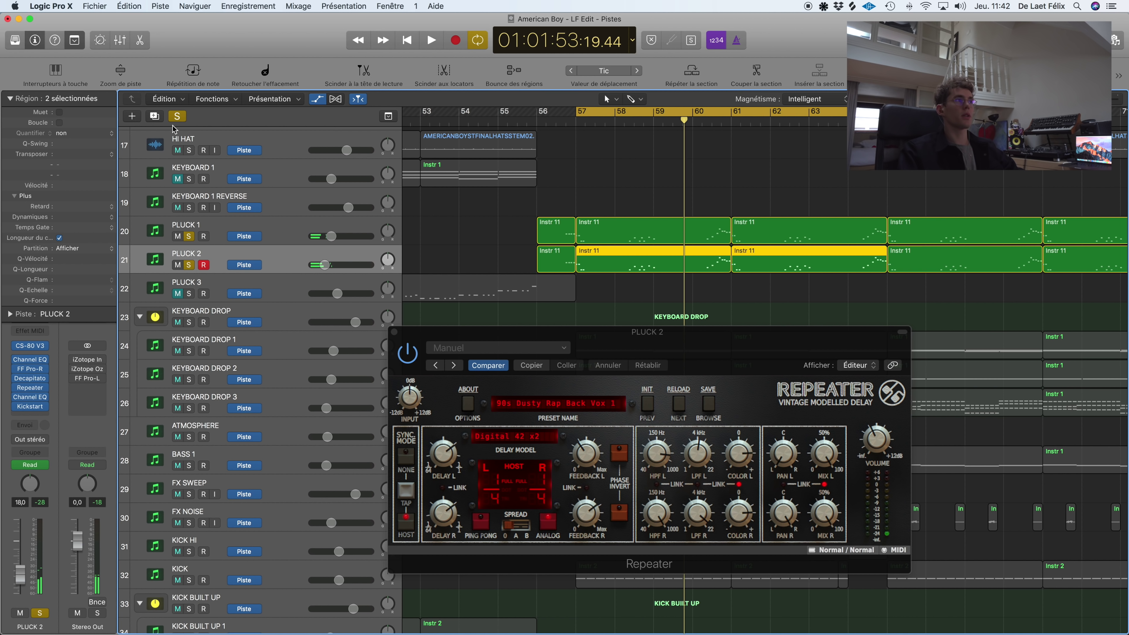
# Step: Clear the pluck solos, close the Repeater window, and play the full drop mix while looking over the tracks
pyautogui.click(177, 116)
pyautogui.click(395, 332)
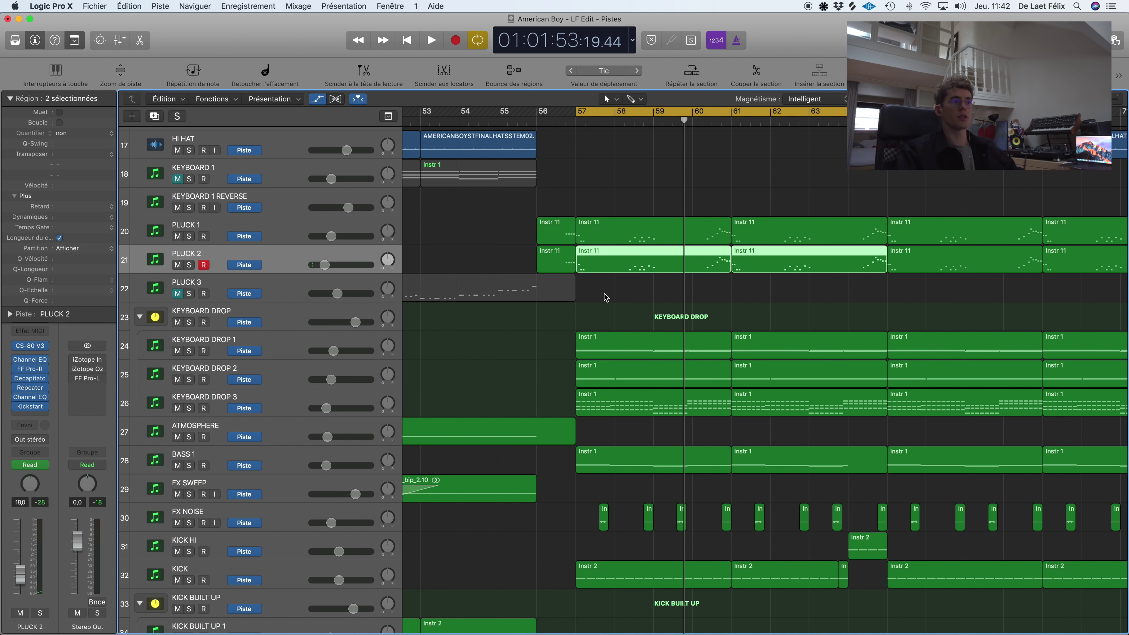
pyautogui.press('space')
pyautogui.scroll(-1, 608, 297)
pyautogui.click(582, 295)
pyautogui.hscroll(1, 582, 295)
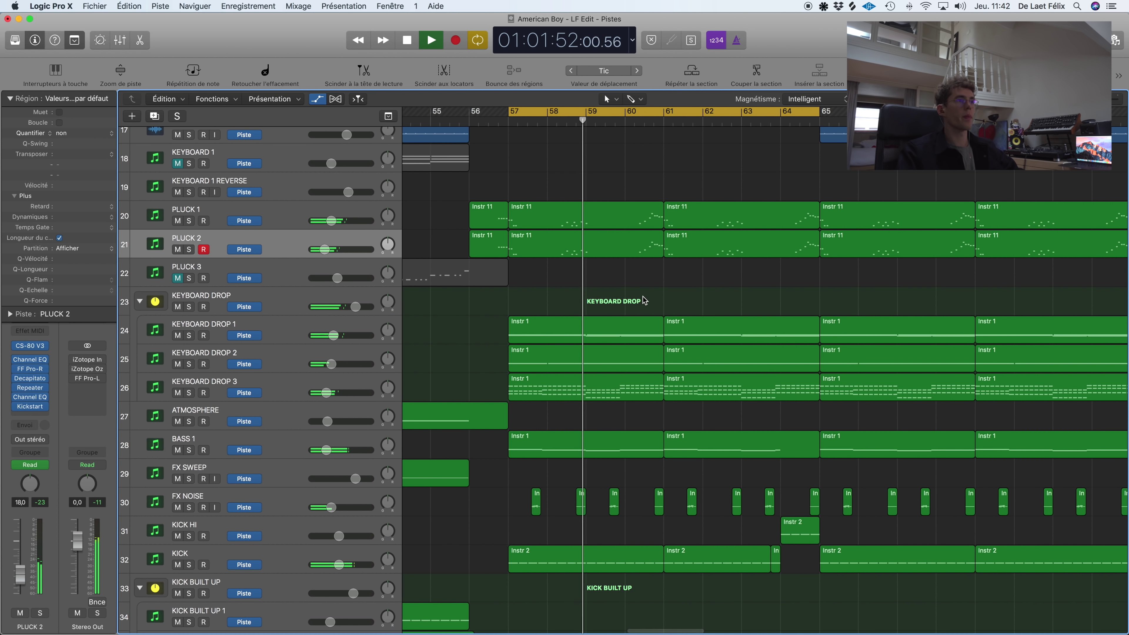
pyautogui.scroll(1, 623, 262)
pyautogui.press('space')
pyautogui.scroll(15, 623, 262)
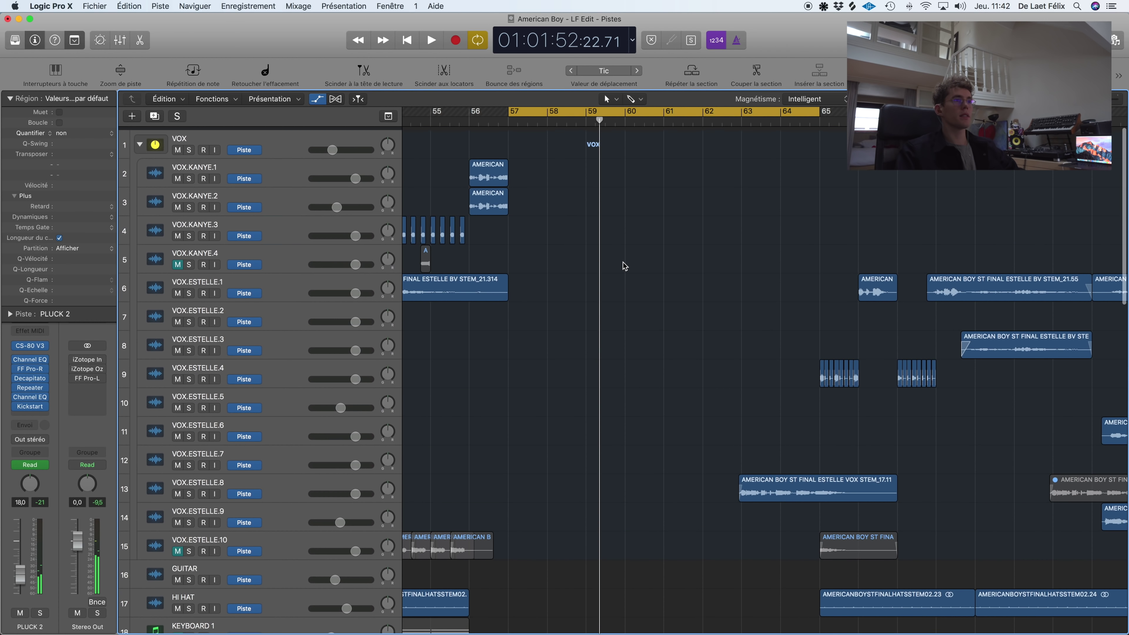
pyautogui.scroll(-14, 623, 262)
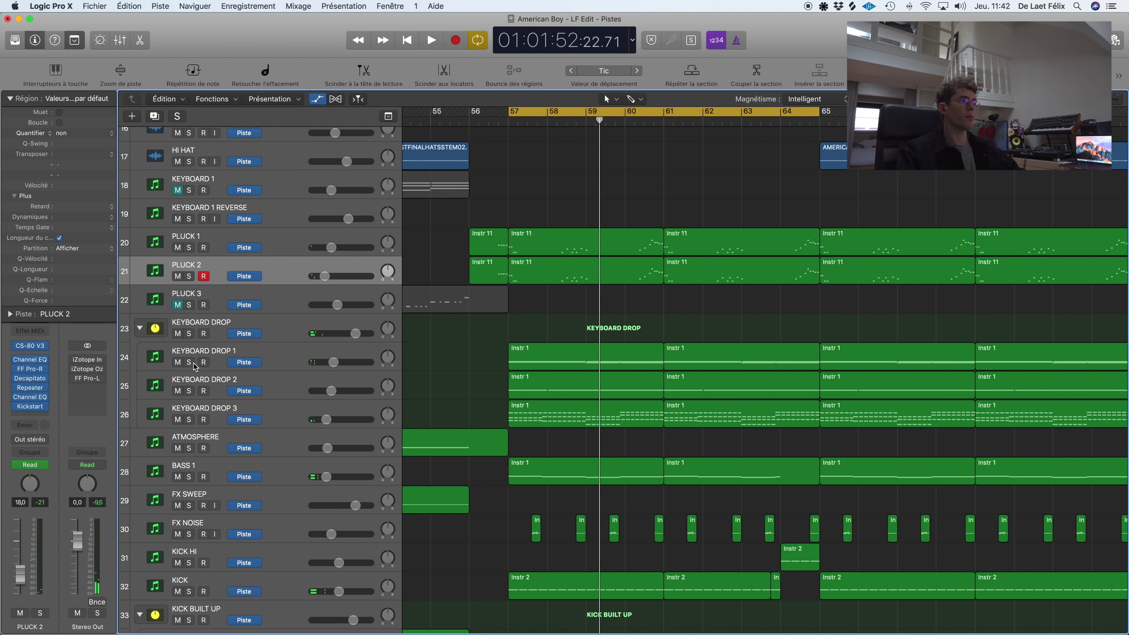
# Step: Solo KEYBOARD DROP 1 and listen to it from bar 57
pyautogui.click(194, 364)
pyautogui.press('space')
pyautogui.scroll(-3, 253, 359)
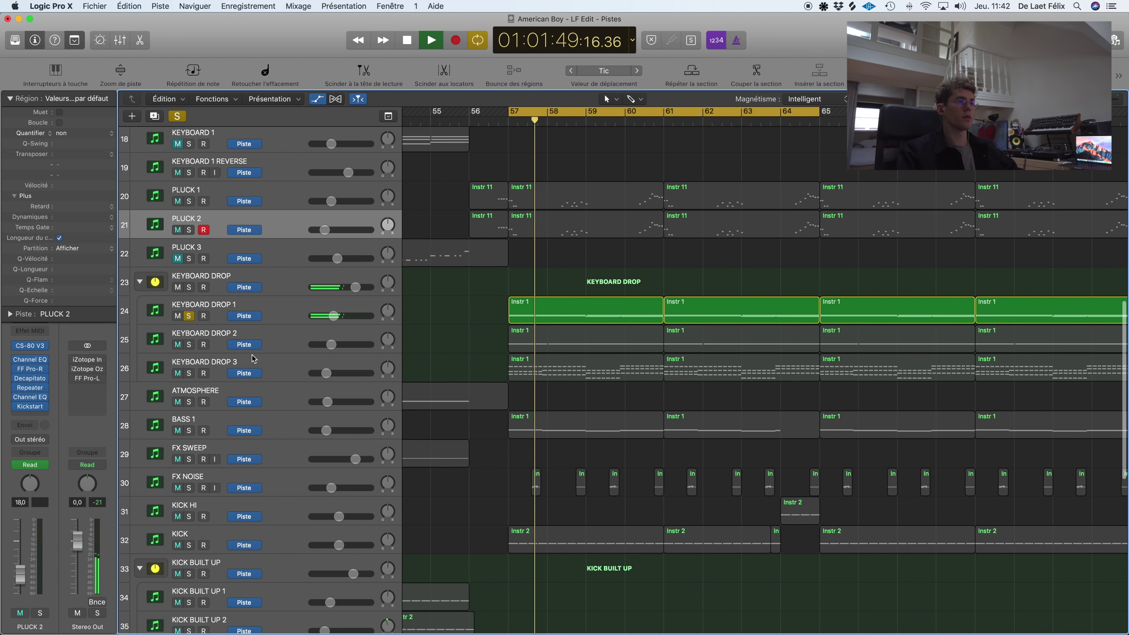
# Step: Solo KEYBOARD DROP 2 instead of KEYBOARD DROP 1 and listen to it from bar 57
pyautogui.click(188, 345)
pyautogui.click(189, 316)
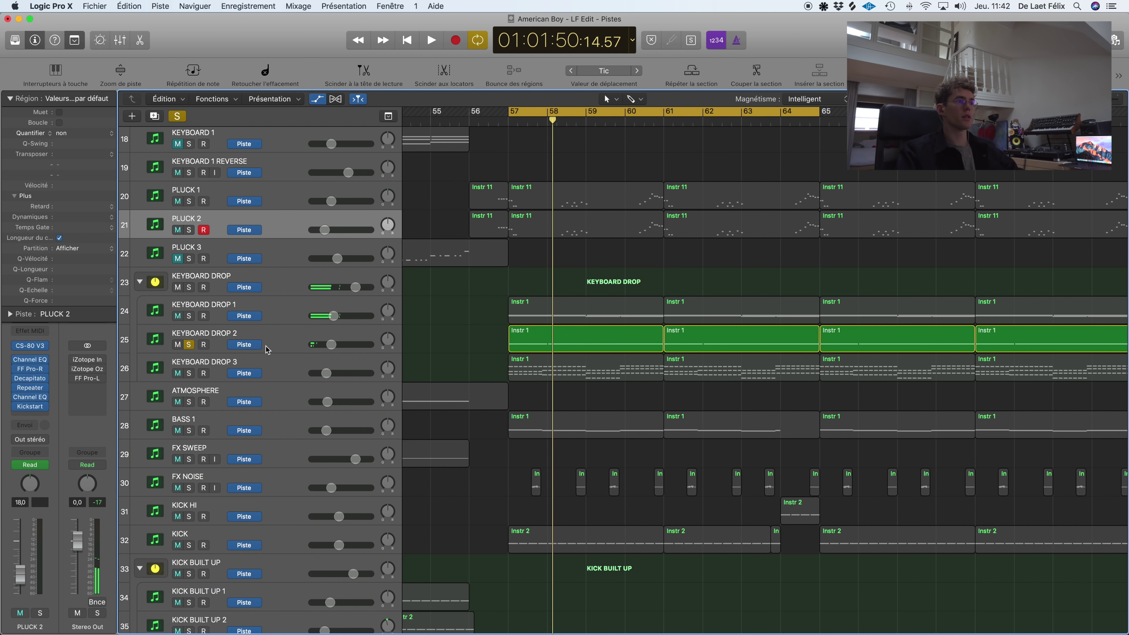
pyautogui.press('space')
pyautogui.scroll(-1, 270, 343)
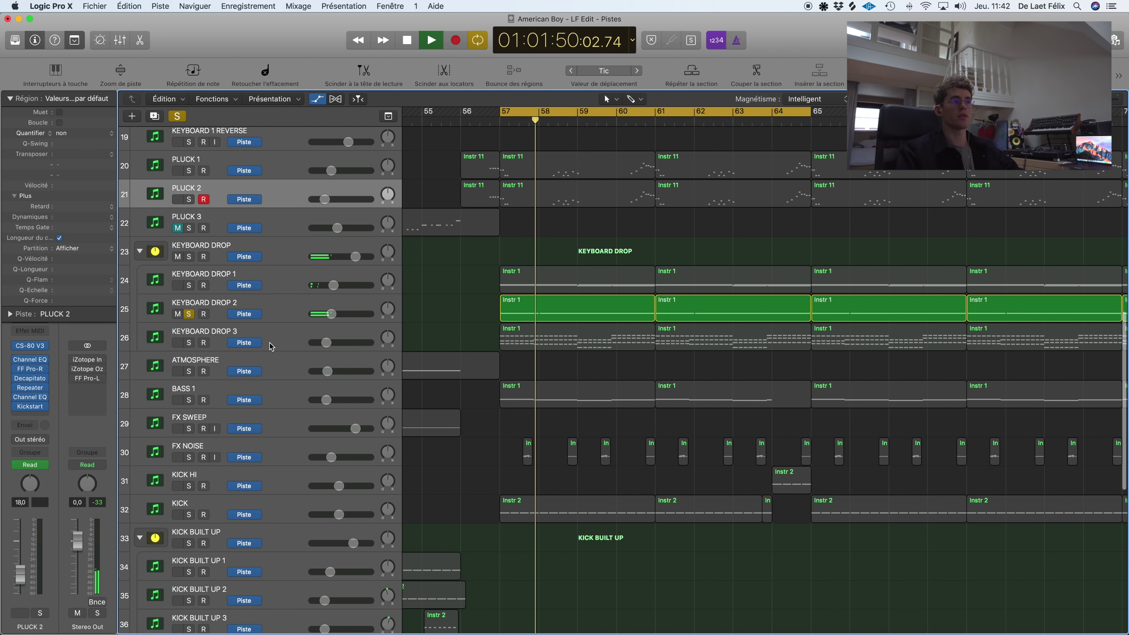
pyautogui.press('space')
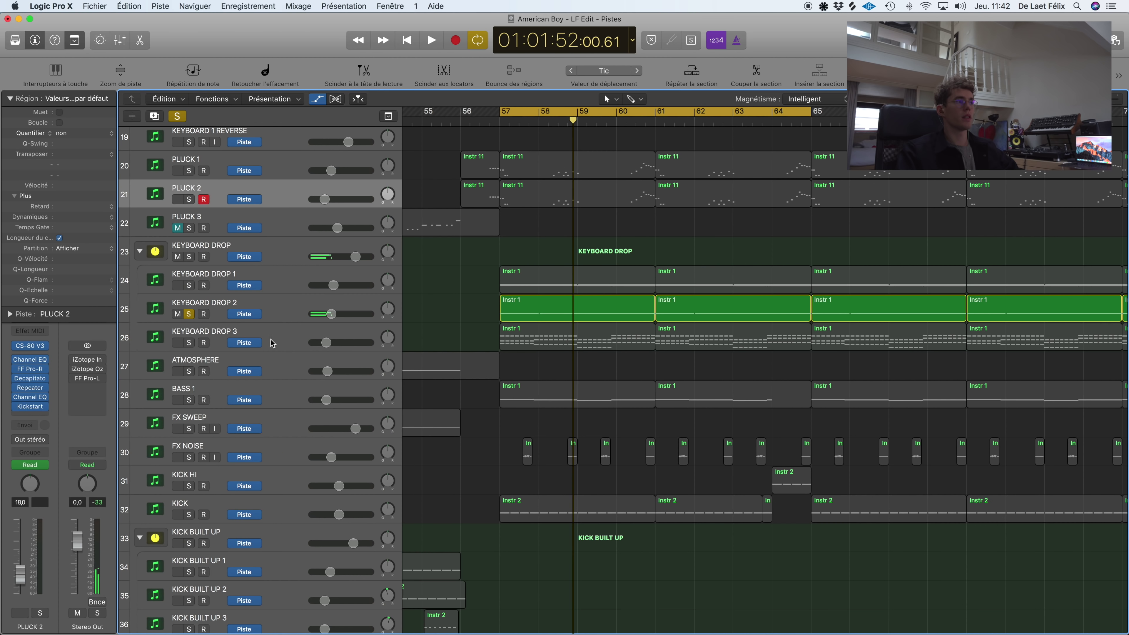
# Step: Solo KEYBOARD DROP 3 alone, play it while showing its Synplant instrument, and clear the solo
pyautogui.click(270, 341)
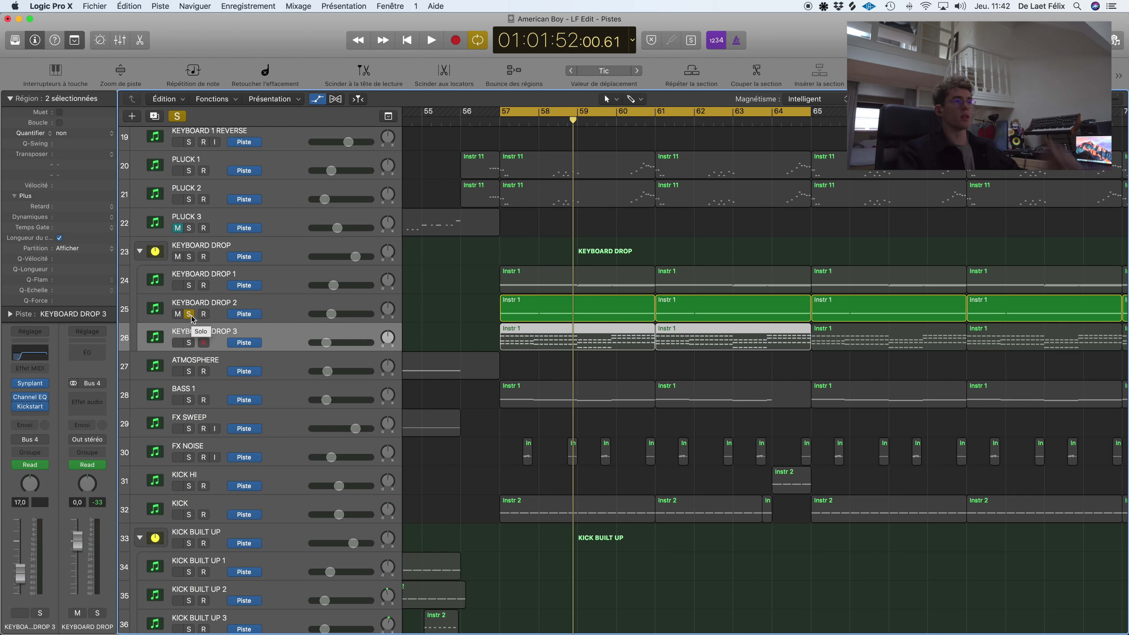
pyautogui.click(191, 341)
pyautogui.click(190, 314)
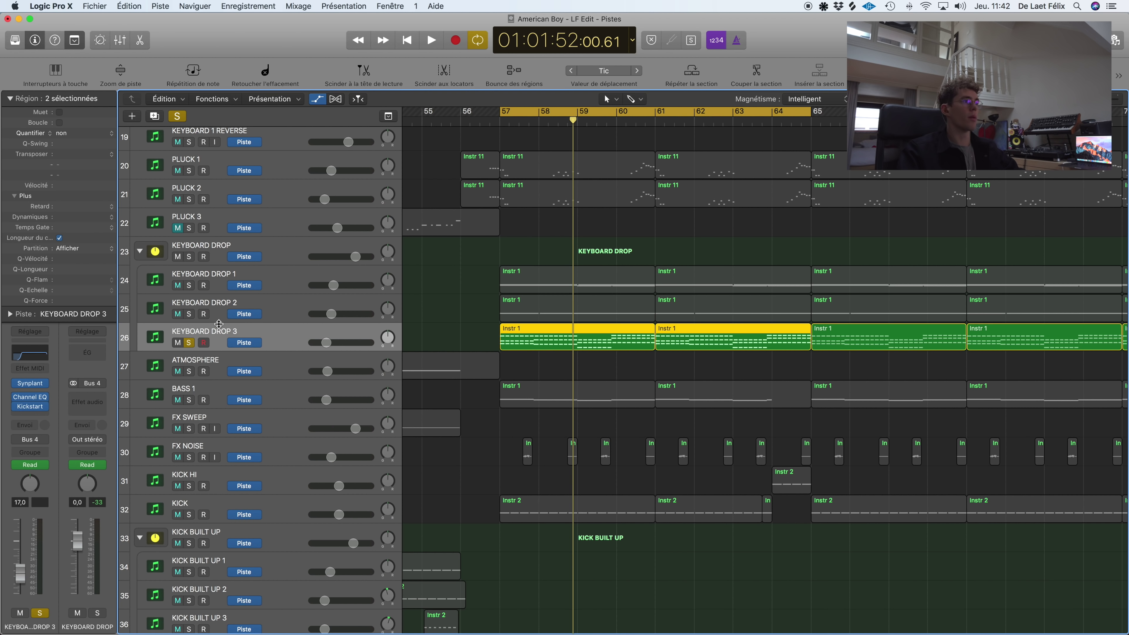
pyautogui.press('space')
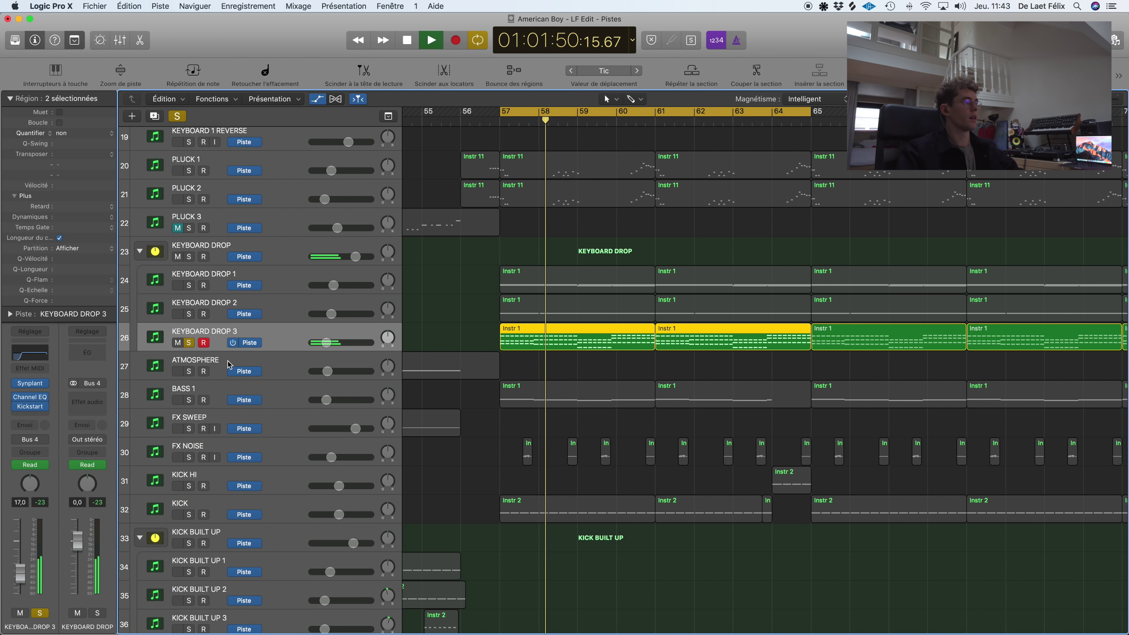
pyautogui.click(30, 384)
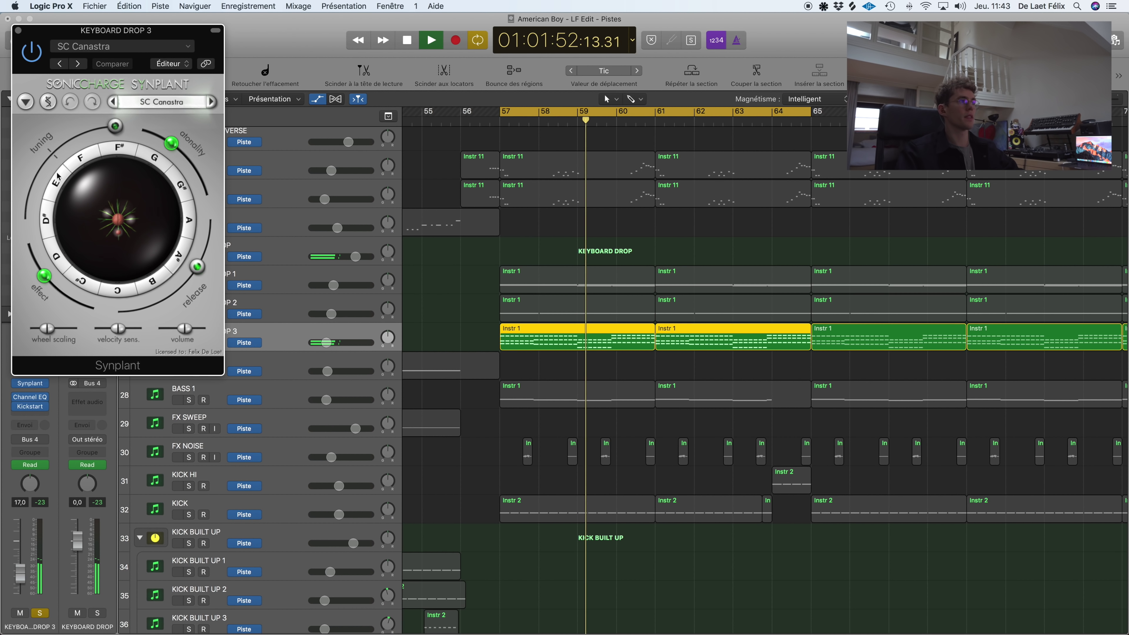
pyautogui.click(18, 31)
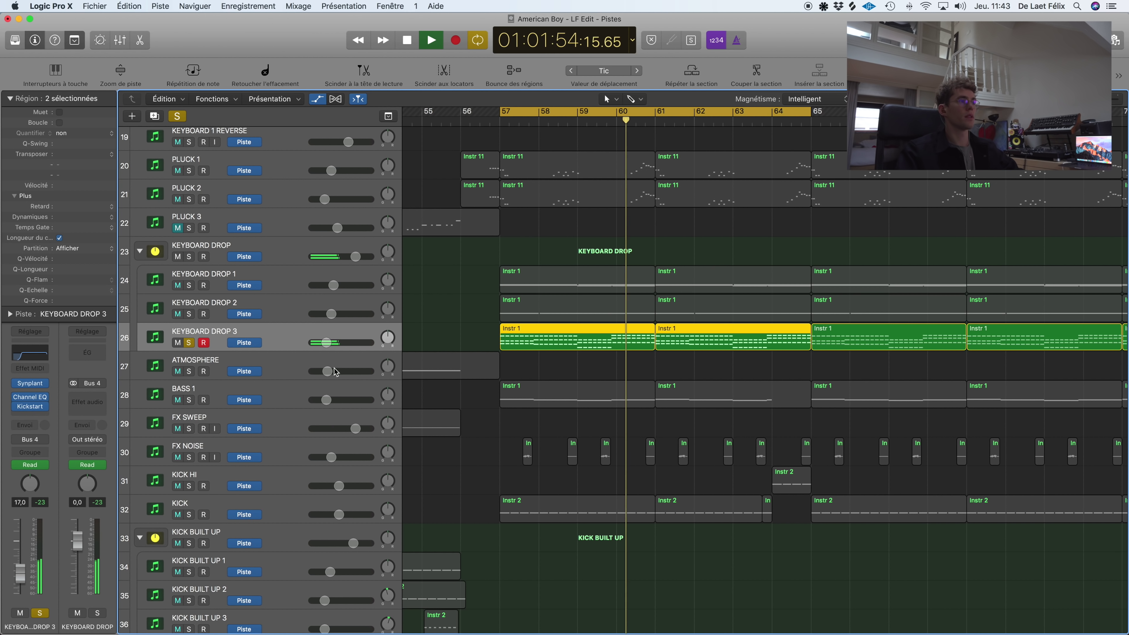
pyautogui.click(189, 343)
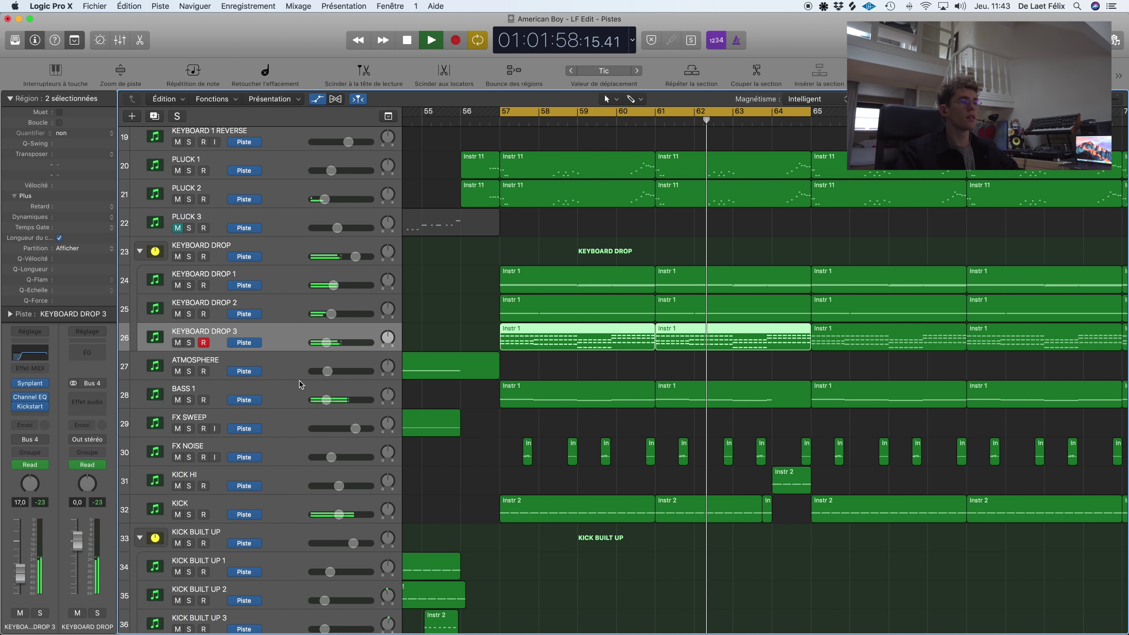
# Step: Solo BASS 1, select its track, listen to it from bar 57, and clear the solo
pyautogui.scroll(-3, 478, 348)
pyautogui.click(192, 356)
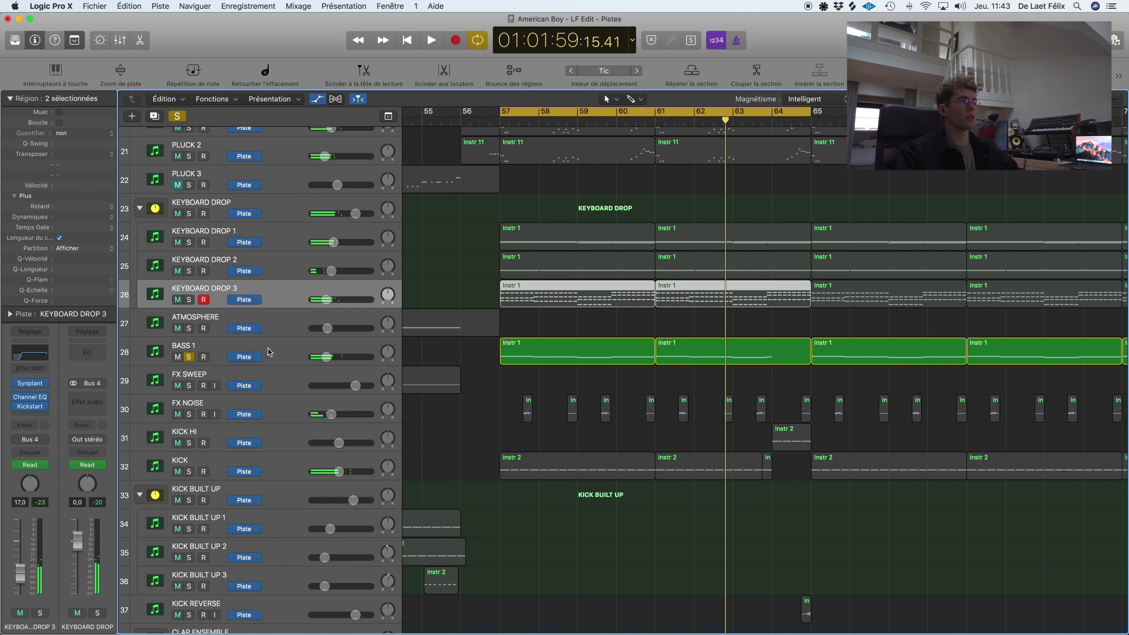
pyautogui.click(270, 352)
pyautogui.hscroll(-5, 351, 356)
pyautogui.hscroll(2, 351, 356)
pyautogui.press('space')
pyautogui.scroll(-3, 294, 373)
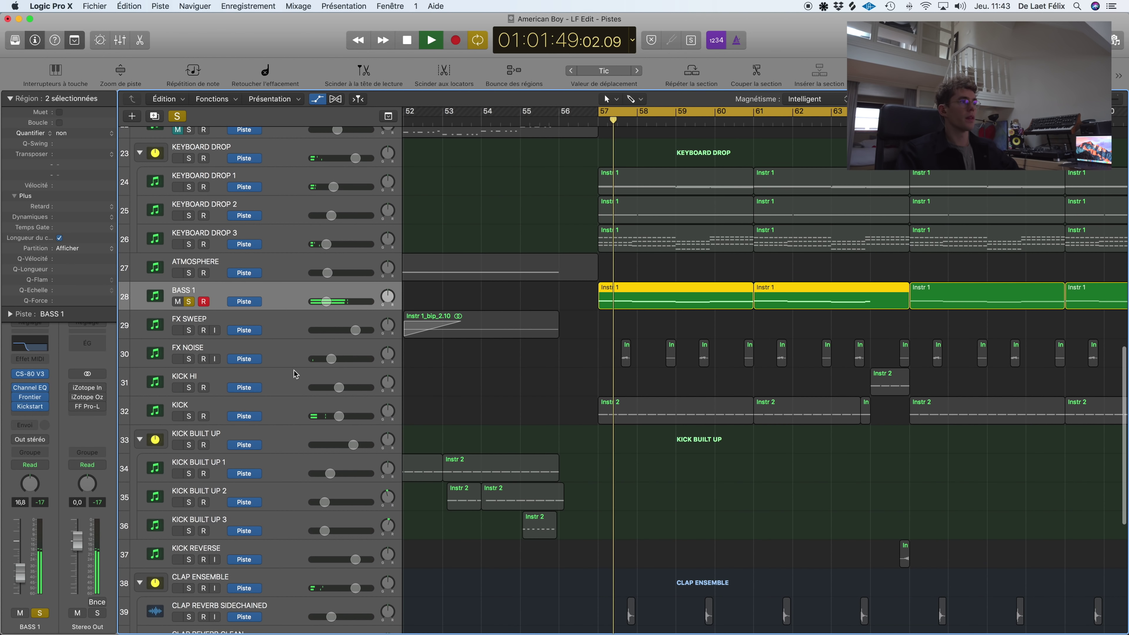
pyautogui.click(189, 302)
# Step: Solo the ACID FX track, listen to it from bar 57, and clear the solo
pyautogui.scroll(-12, 479, 334)
pyautogui.hscroll(5, 481, 337)
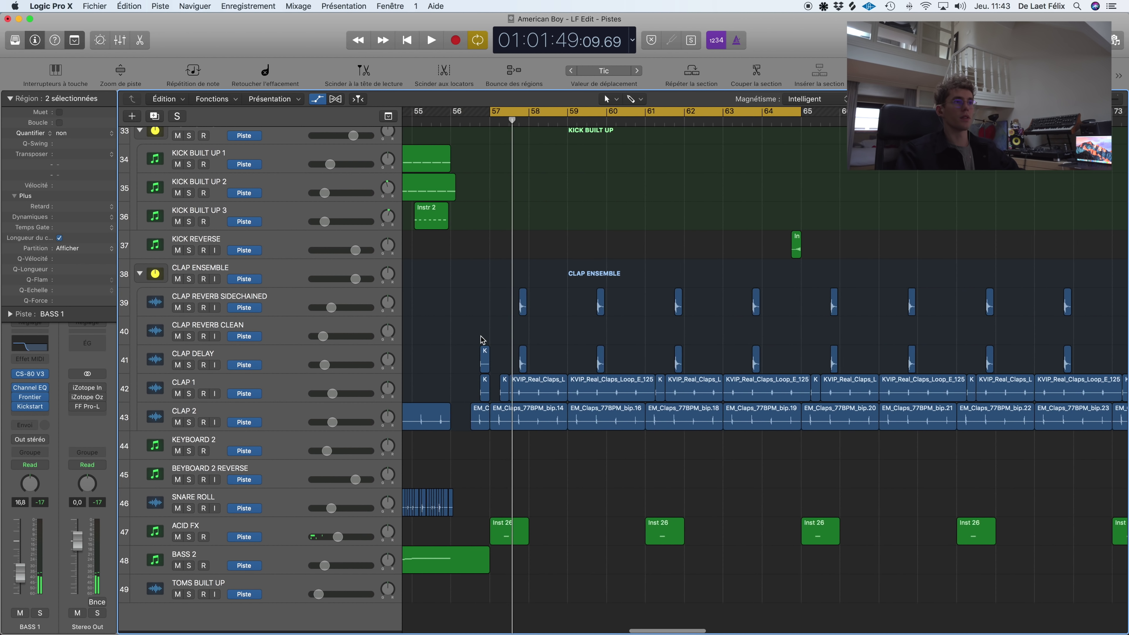
pyautogui.press('space')
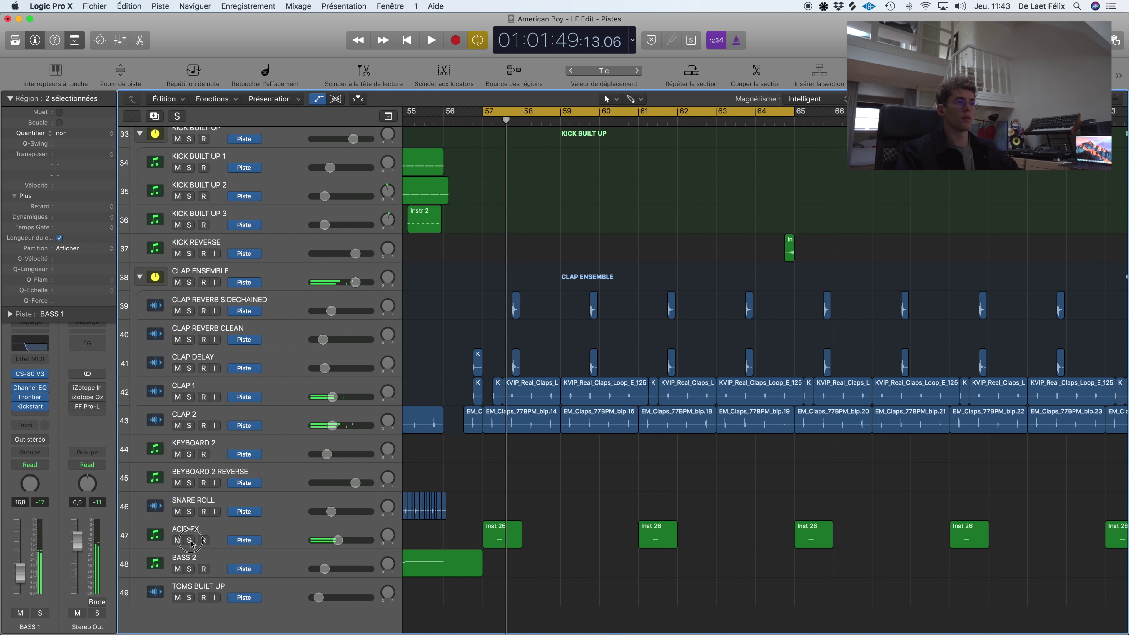
pyautogui.click(189, 540)
pyautogui.press('space')
pyautogui.click(190, 540)
# Step: Play the full drop mix while looking over its tracks, turn off the loop, and stop playback
pyautogui.scroll(20, 656, 455)
pyautogui.scroll(-13, 653, 454)
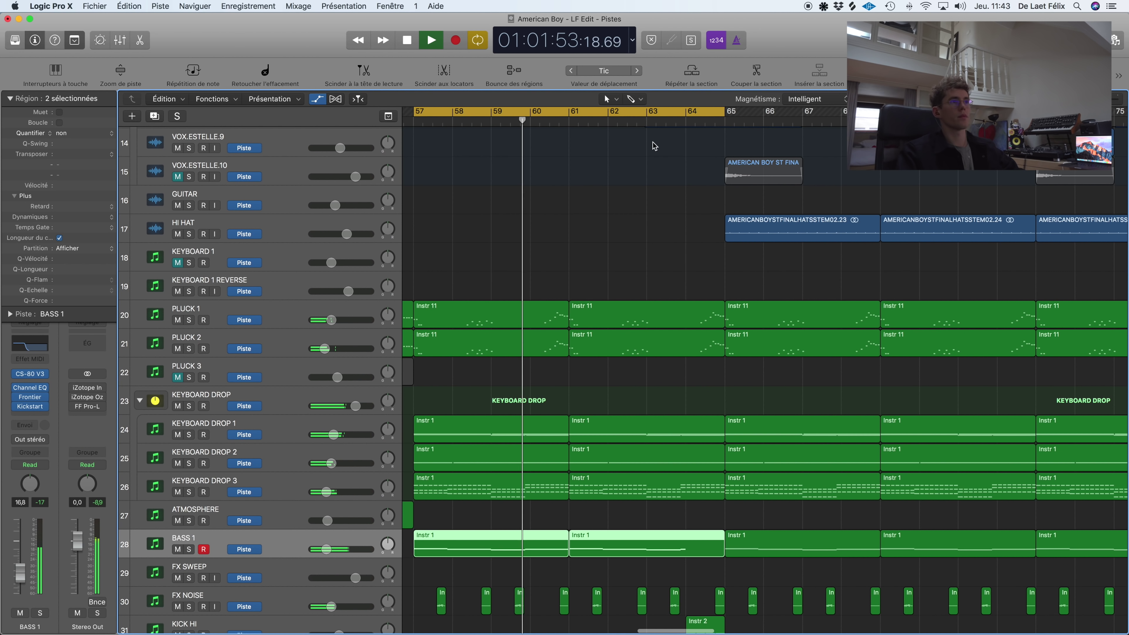
pyautogui.click(654, 111)
pyautogui.scroll(-10, 685, 250)
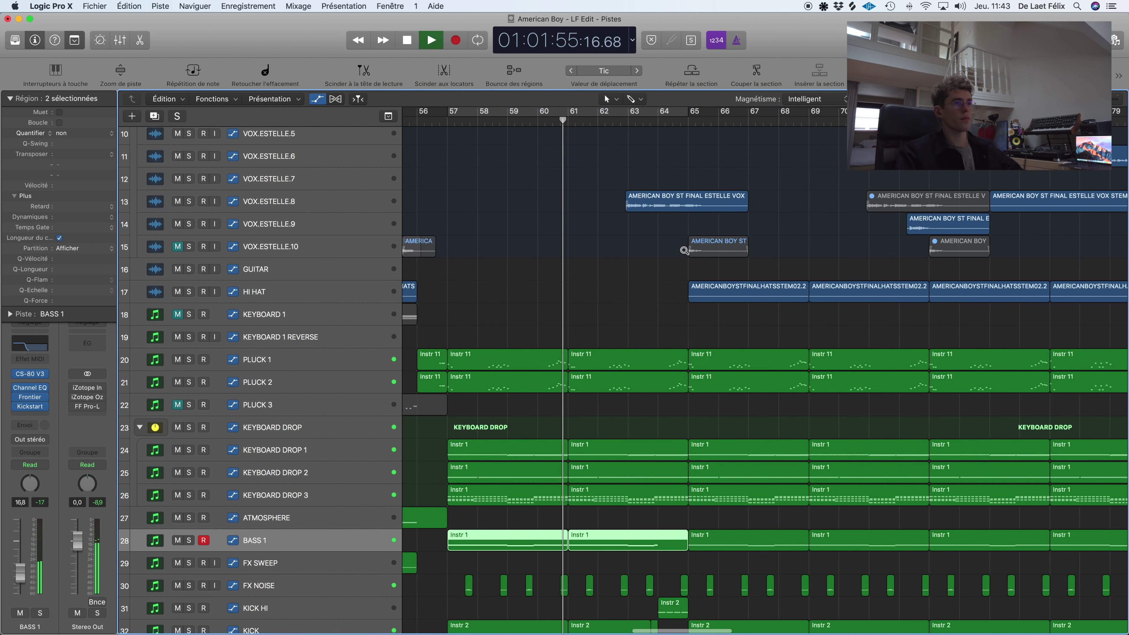
pyautogui.scroll(-2, 688, 252)
pyautogui.scroll(-12, 687, 252)
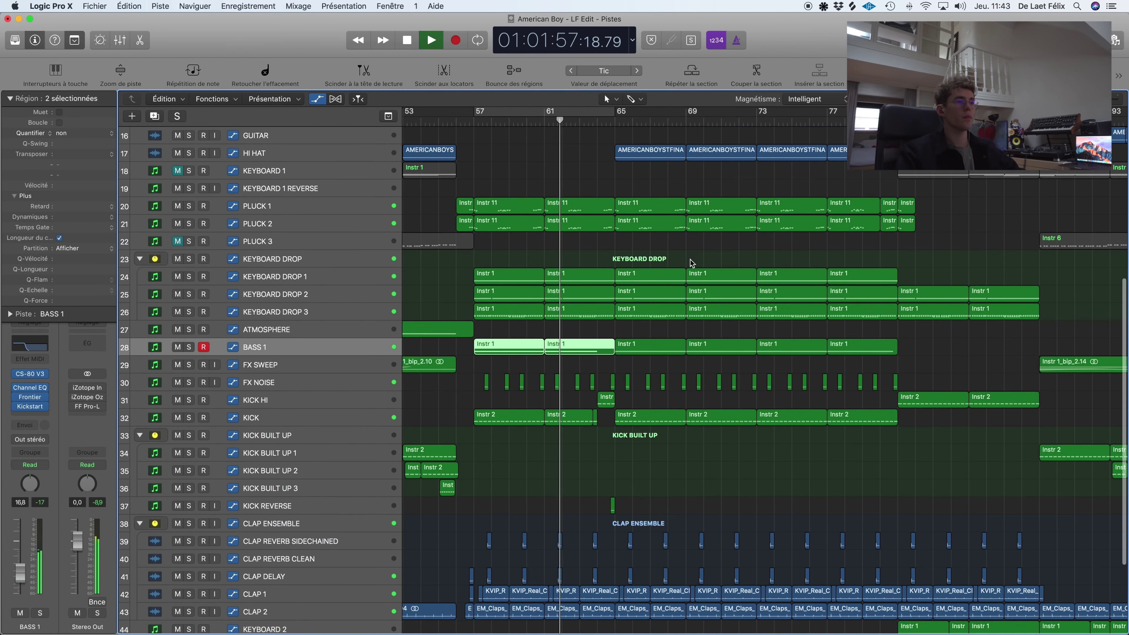
pyautogui.press('space')
# Step: Look over the second half of the drop and play it with the Estelle vocals from about bar 62
pyautogui.hscroll(2, 693, 256)
pyautogui.scroll(-5, 698, 257)
pyautogui.hscroll(3, 698, 257)
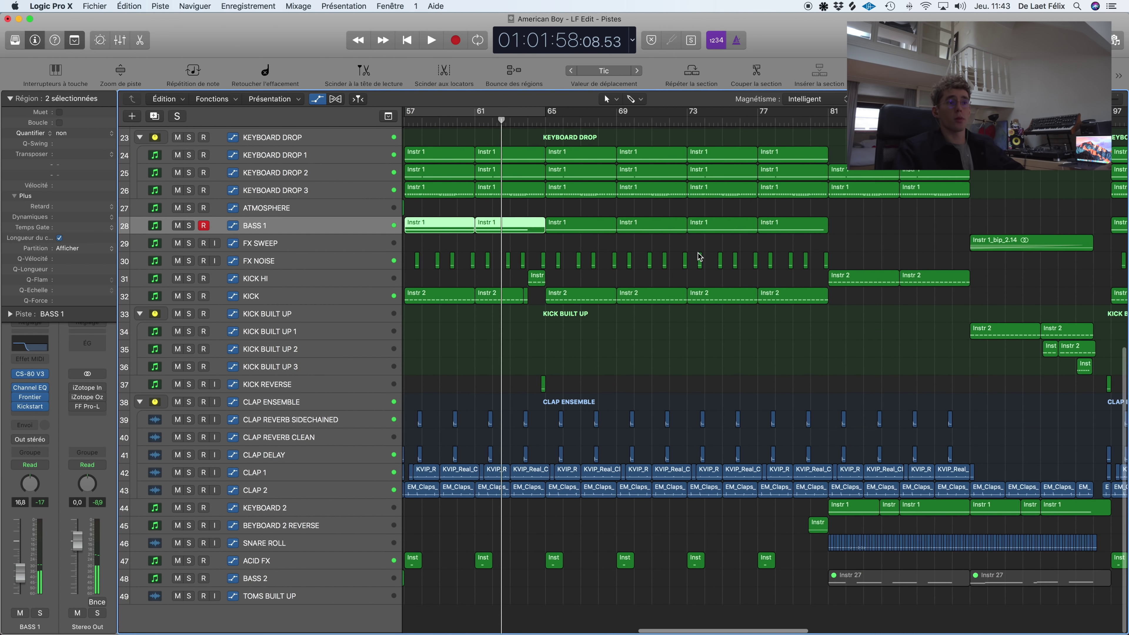
pyautogui.scroll(15, 702, 267)
pyautogui.click(707, 275)
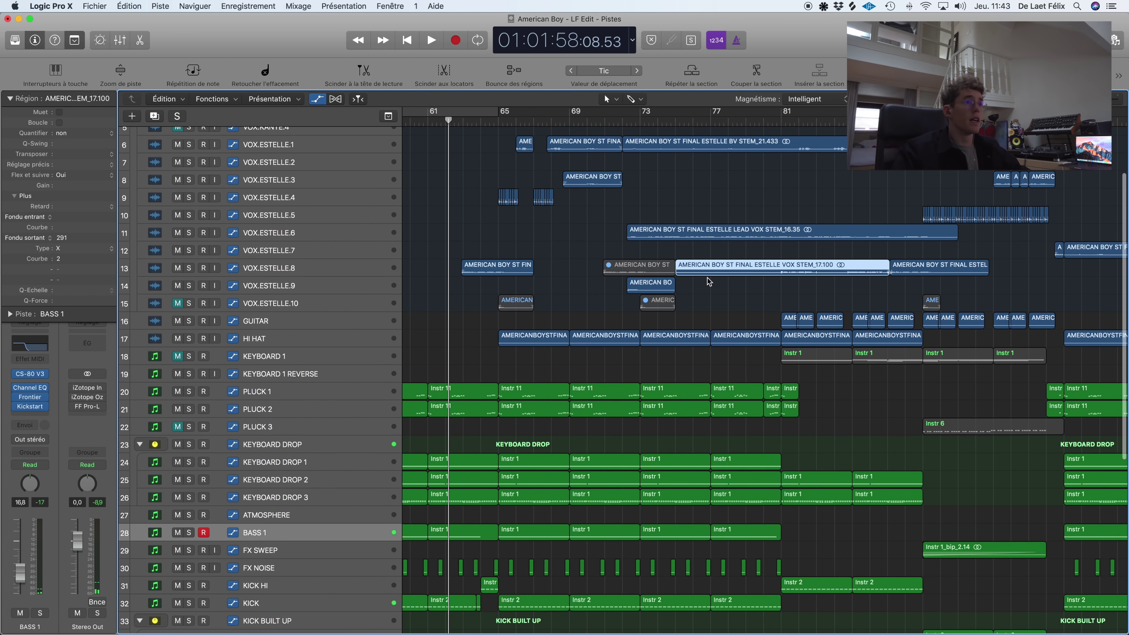
pyautogui.click(658, 183)
pyautogui.press('space')
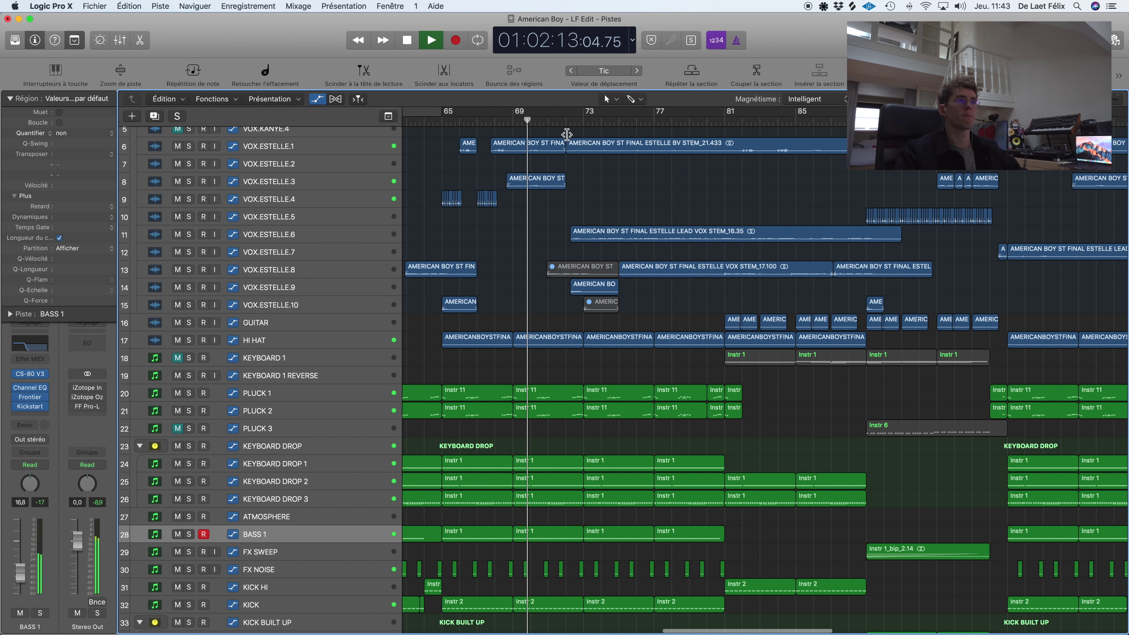
pyautogui.hscroll(2, 647, 148)
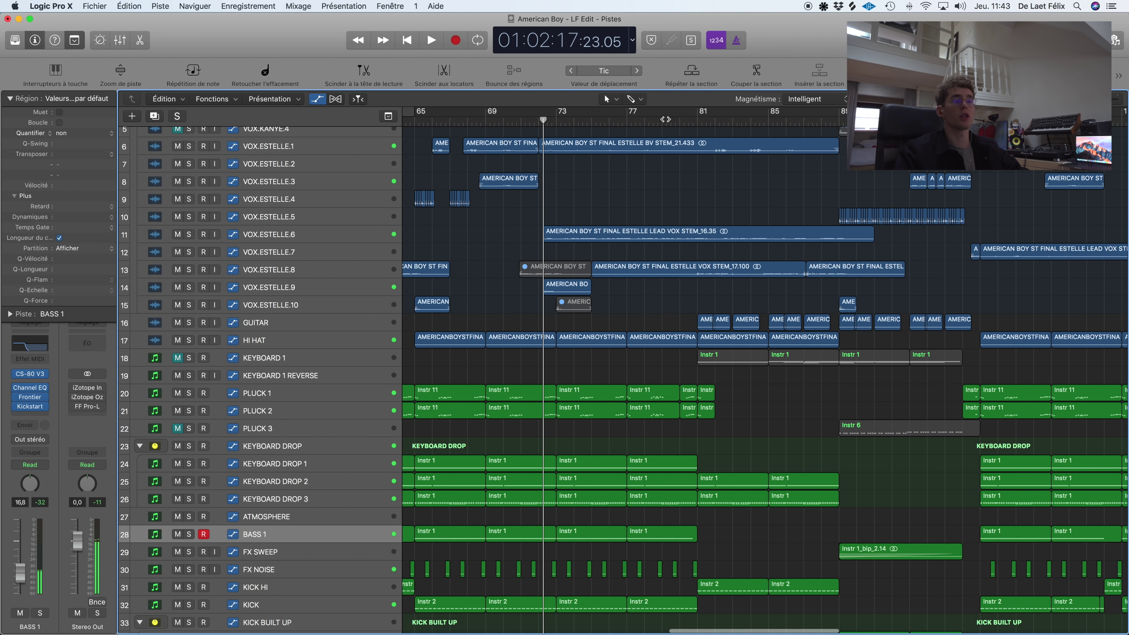
# Step: Play the transition into the break from about bar 79 and stop just after the guitar enters
pyautogui.click(659, 120)
pyautogui.scroll(-3, 701, 190)
pyautogui.hscroll(3, 701, 190)
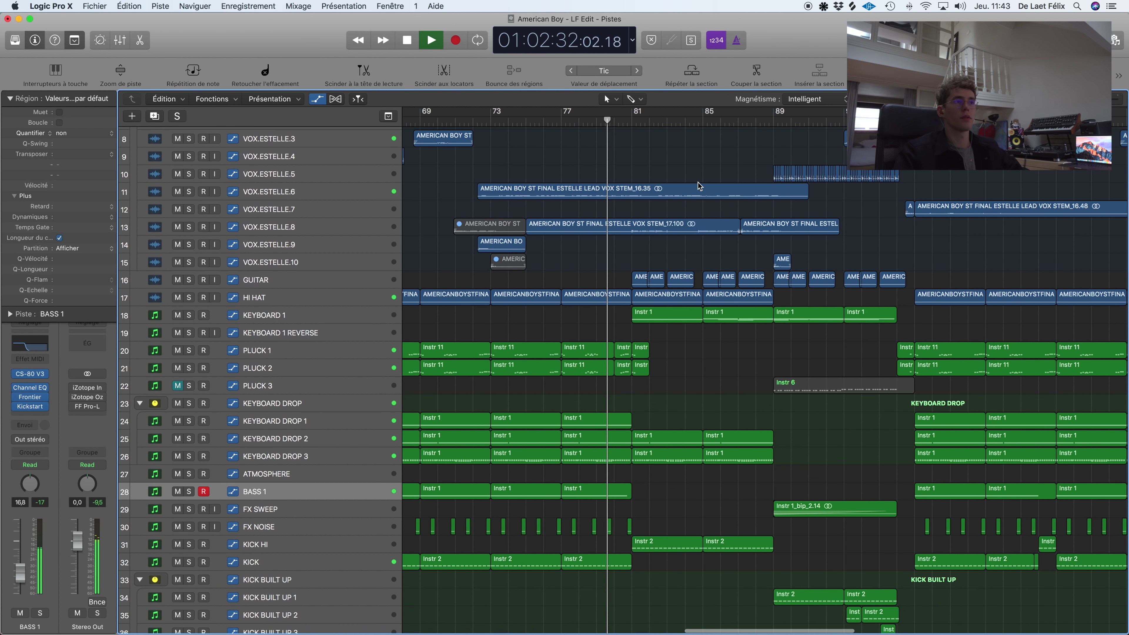
pyautogui.hscroll(2, 680, 247)
pyautogui.scroll(-2, 684, 247)
pyautogui.hscroll(2, 684, 247)
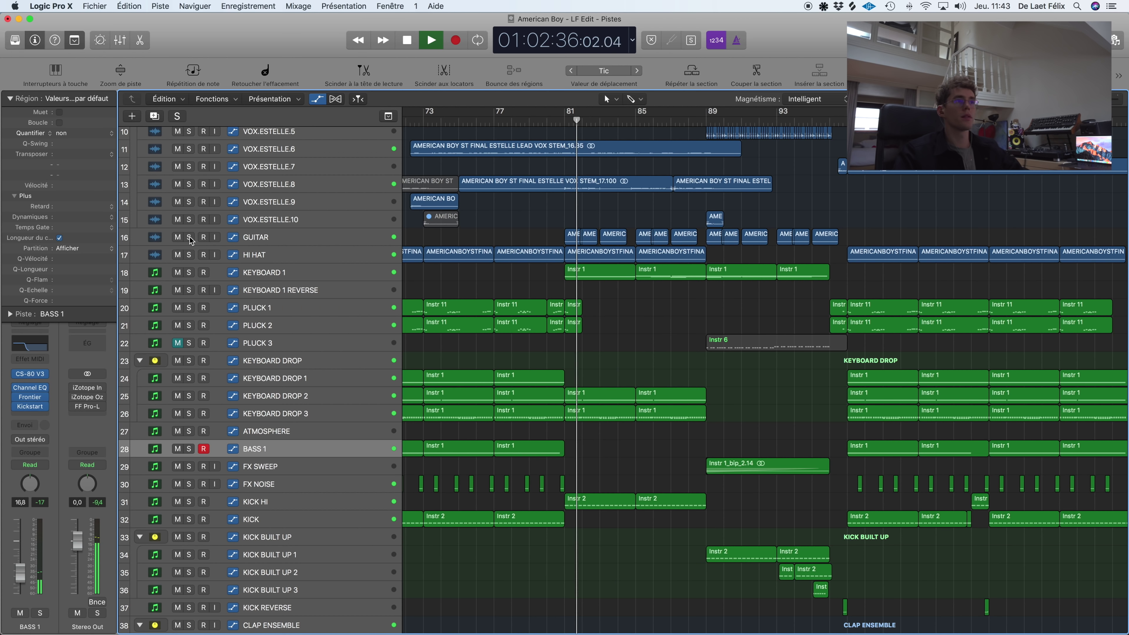
pyautogui.press('space')
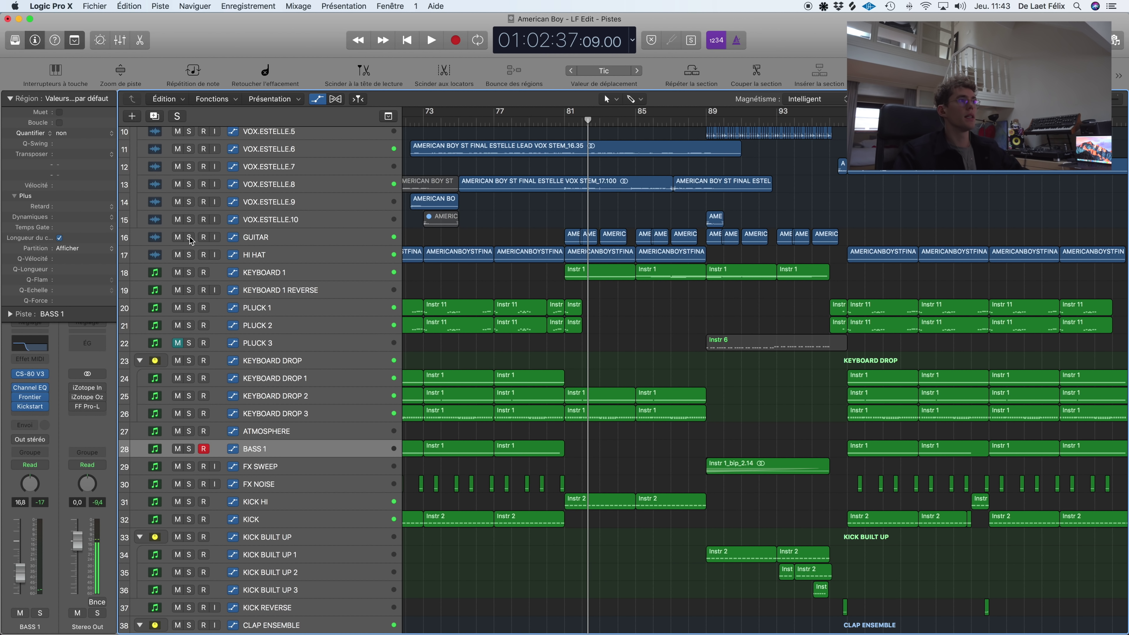
# Step: Select the GUITAR track, loop its first phrase from bar 81 to 85, and solo the track
pyautogui.click(276, 240)
pyautogui.keyDown('ctrl'); pyautogui.keyDown('alt'); pyautogui.click(637, 217); pyautogui.keyUp('alt'); pyautogui.keyUp('ctrl')
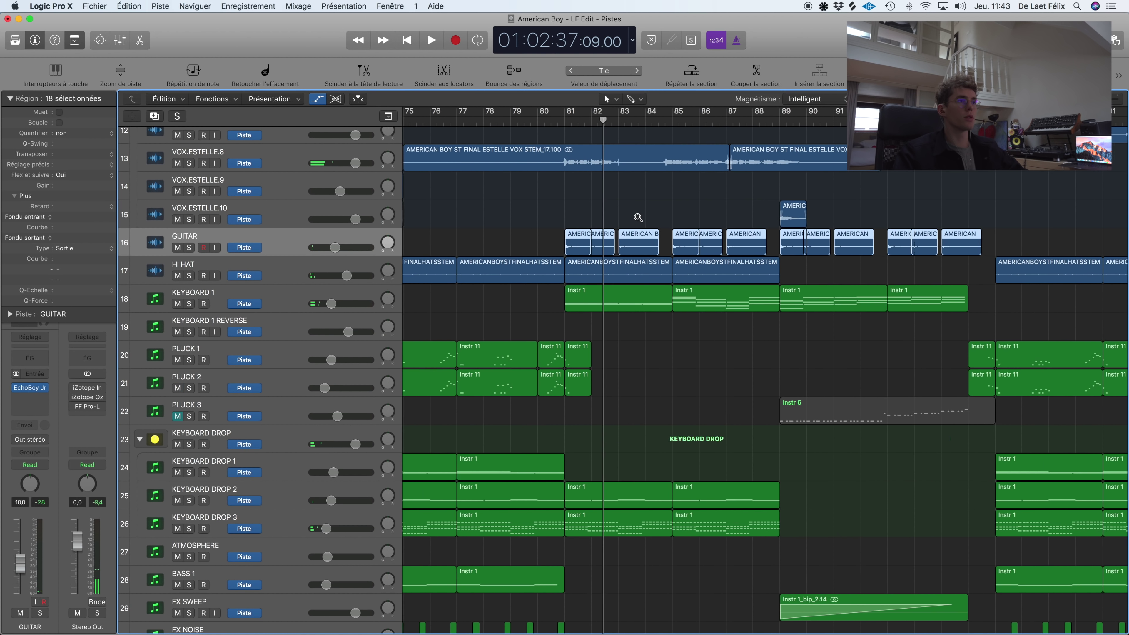
pyautogui.keyDown('ctrl'); pyautogui.keyDown('alt'); pyautogui.click(637, 216); pyautogui.keyUp('alt'); pyautogui.keyUp('ctrl')
pyautogui.click(643, 214)
pyautogui.moveTo(571, 119); pyautogui.dragTo(691, 129)
pyautogui.scroll(-1, 293, 243)
pyautogui.click(190, 246)
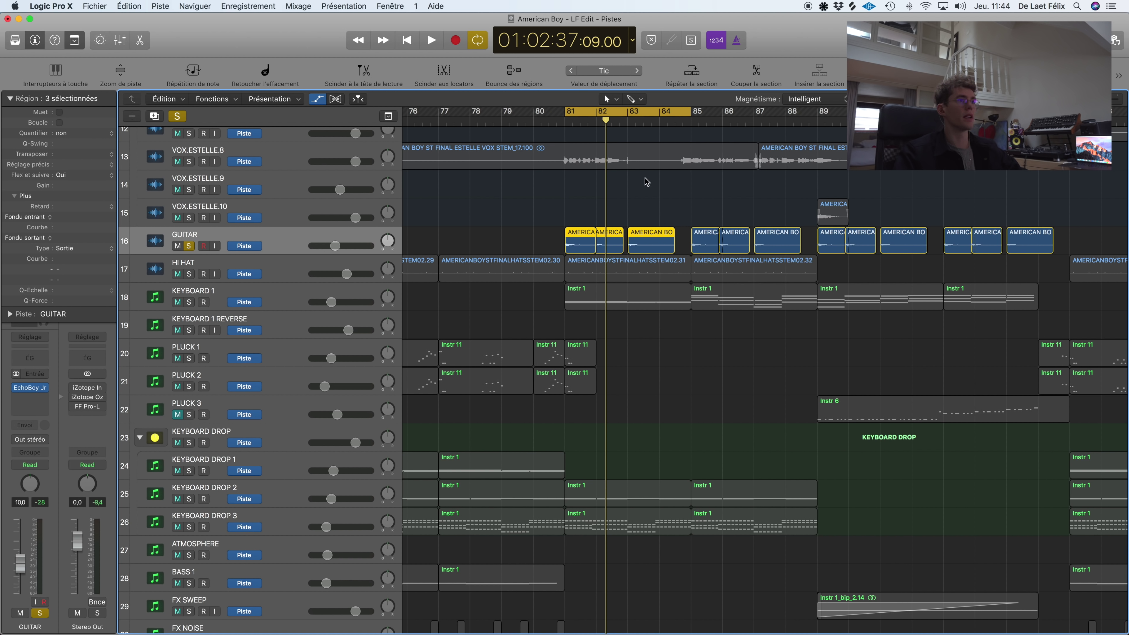
# Step: Compare the soloed guitar loop with and without EchoBoy Jr, then clear the solo and turn off the loop
pyautogui.press('space')
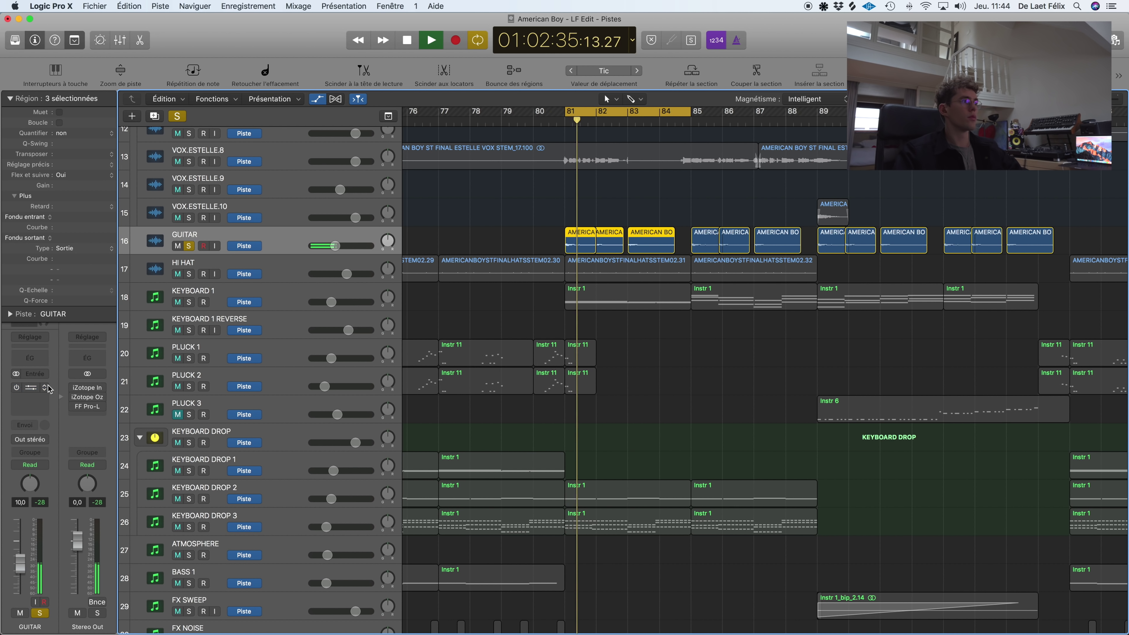
pyautogui.press('space')
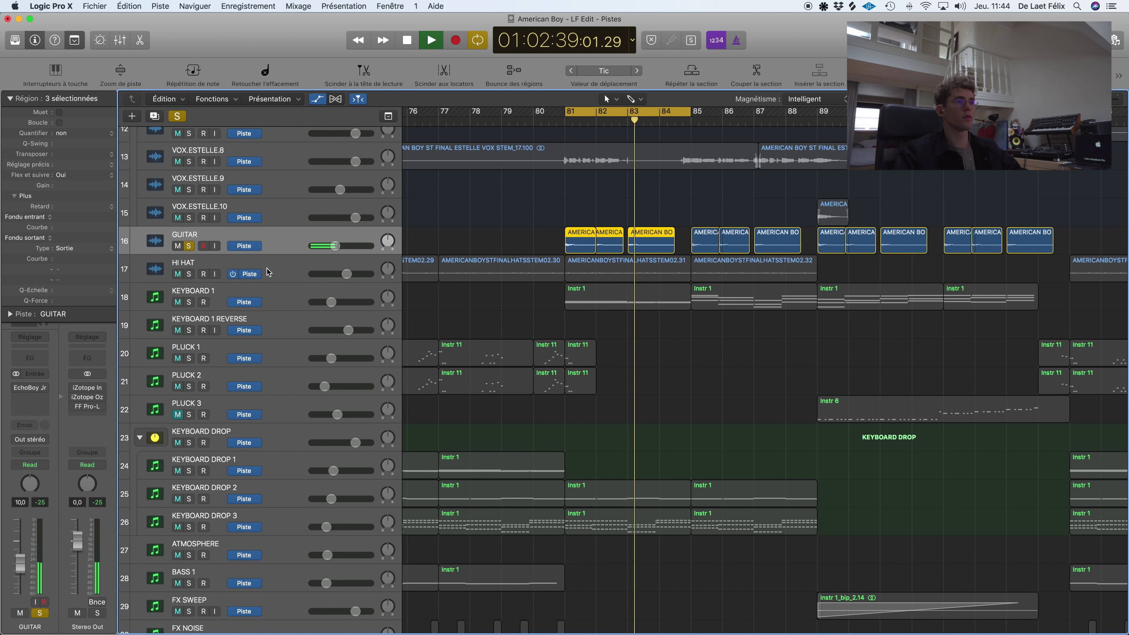
pyautogui.press('space')
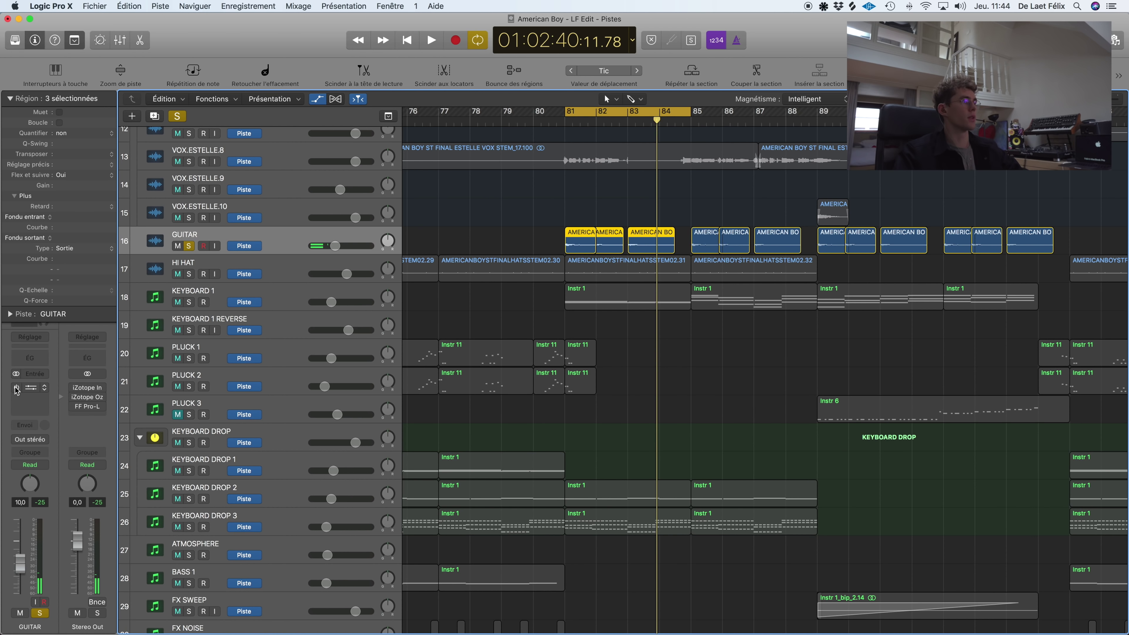
pyautogui.press('space')
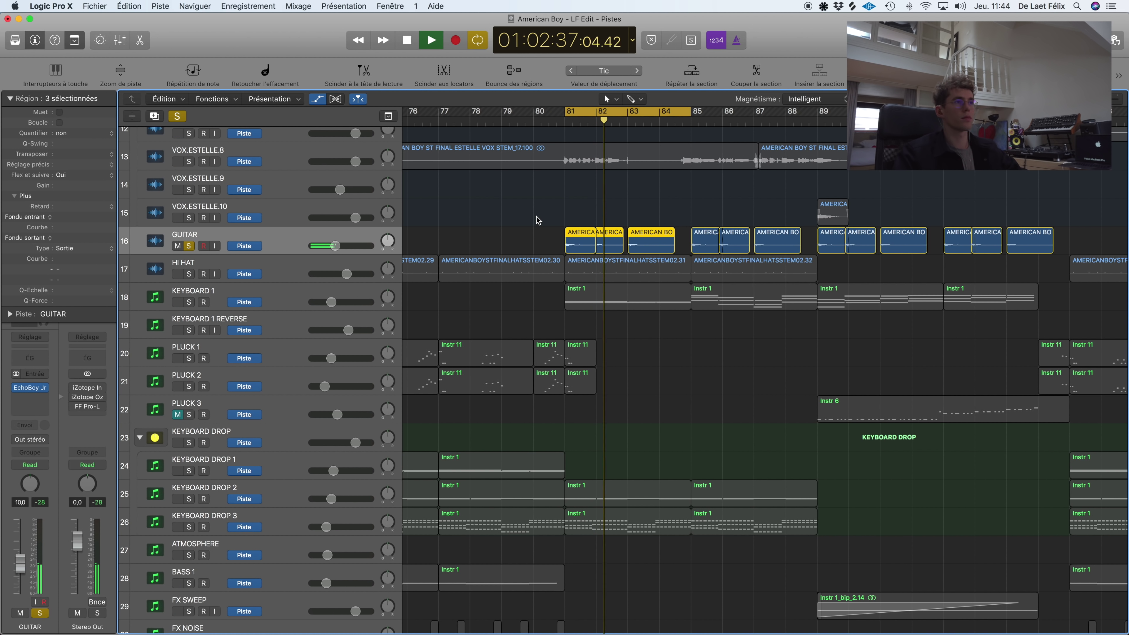
pyautogui.click(649, 114)
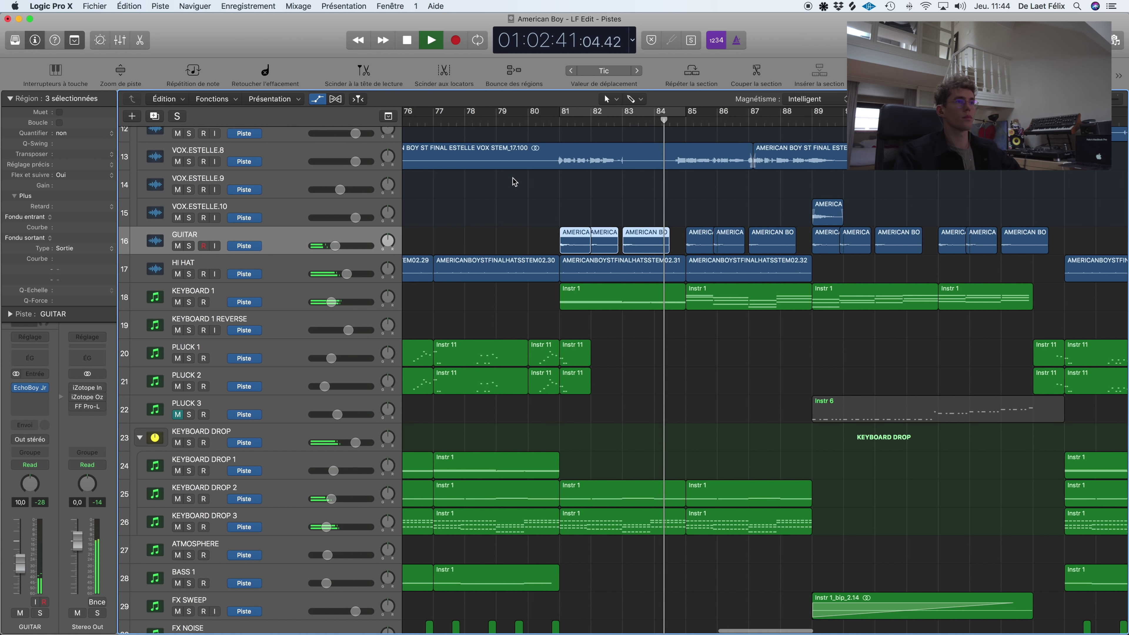
pyautogui.click(657, 326)
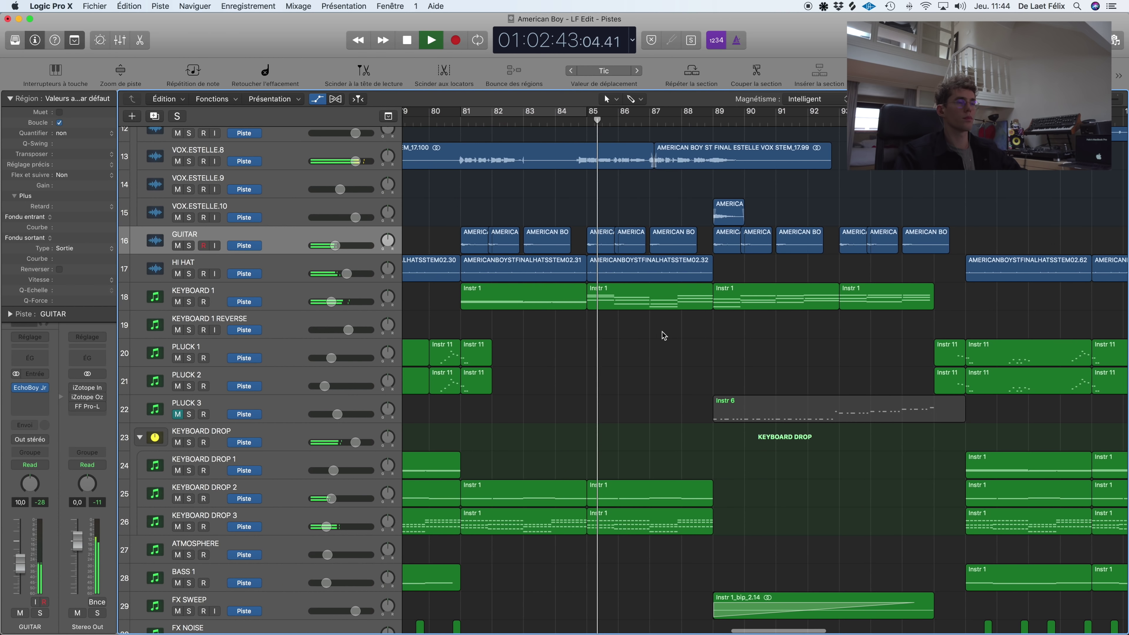
# Step: Play the break on past bar 89, solo the chopped VOX.ESTELLE.5 vocal to hear it, and clear the solo
pyautogui.scroll(2, 663, 333)
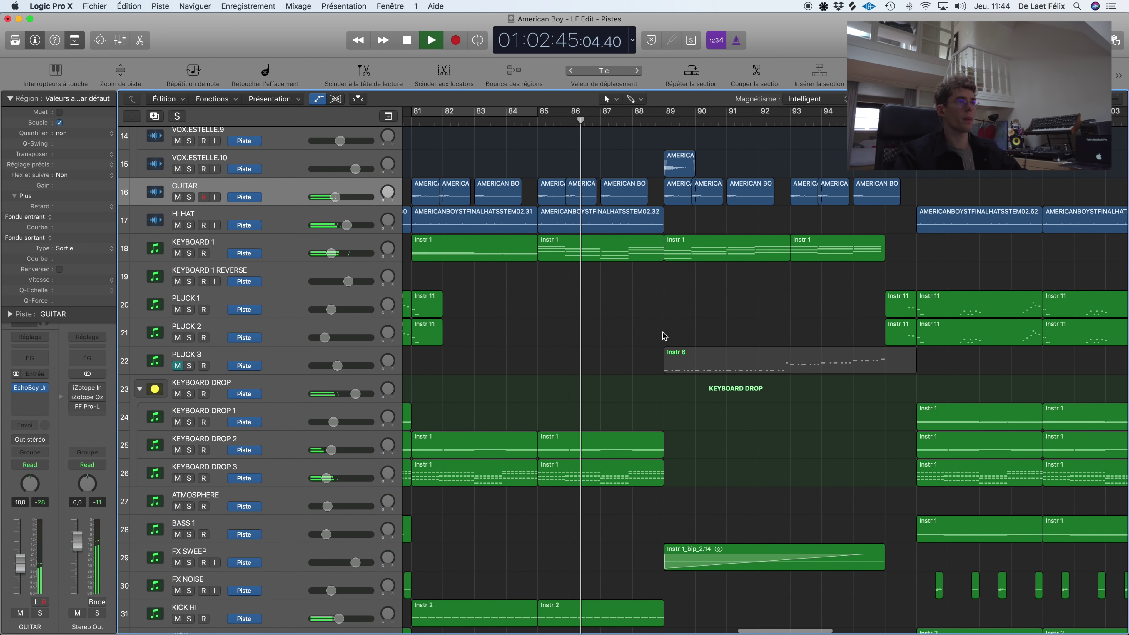
pyautogui.scroll(5, 664, 331)
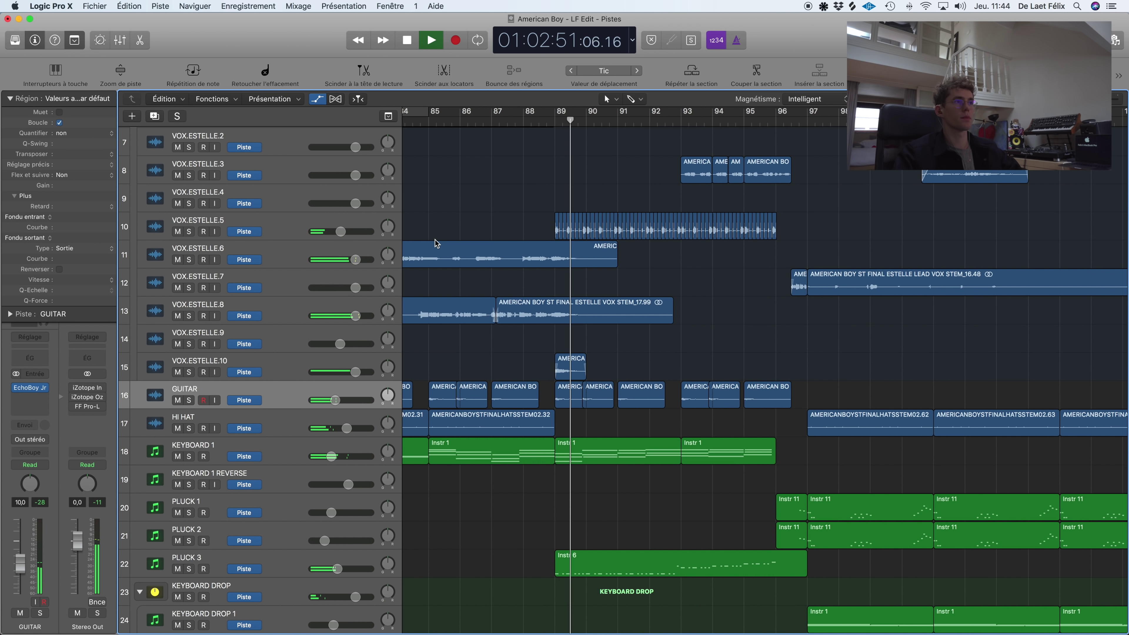
pyautogui.click(189, 232)
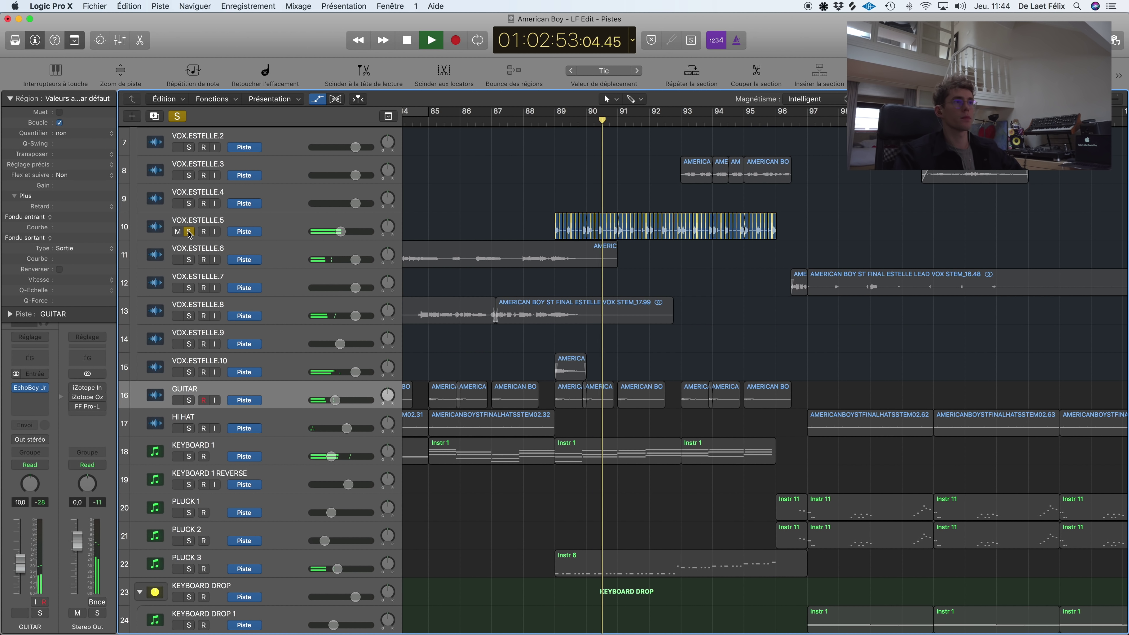
pyautogui.click(189, 232)
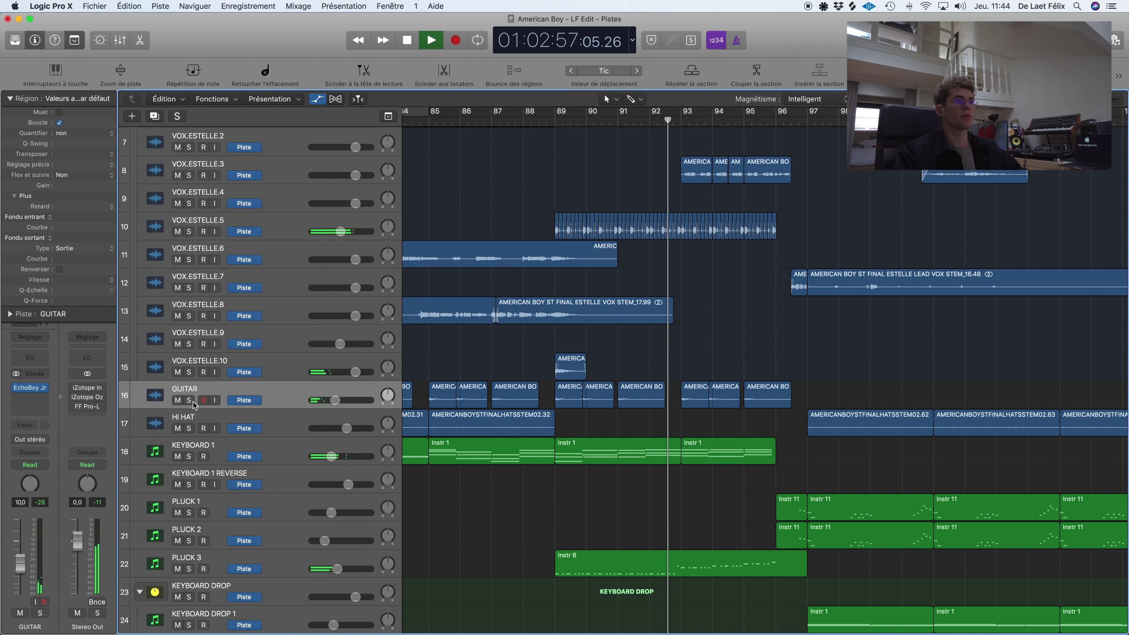
# Step: Solo the VOX.KANYE.4 track briefly while the break plays, then clear the solo
pyautogui.scroll(6, 505, 247)
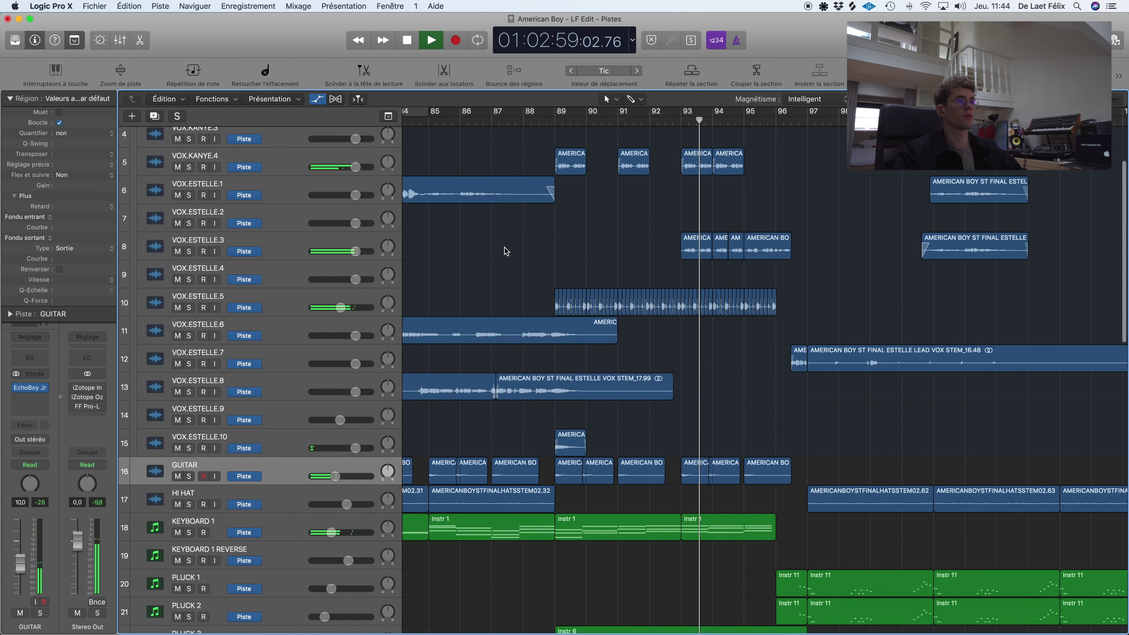
pyautogui.click(194, 259)
pyautogui.click(190, 260)
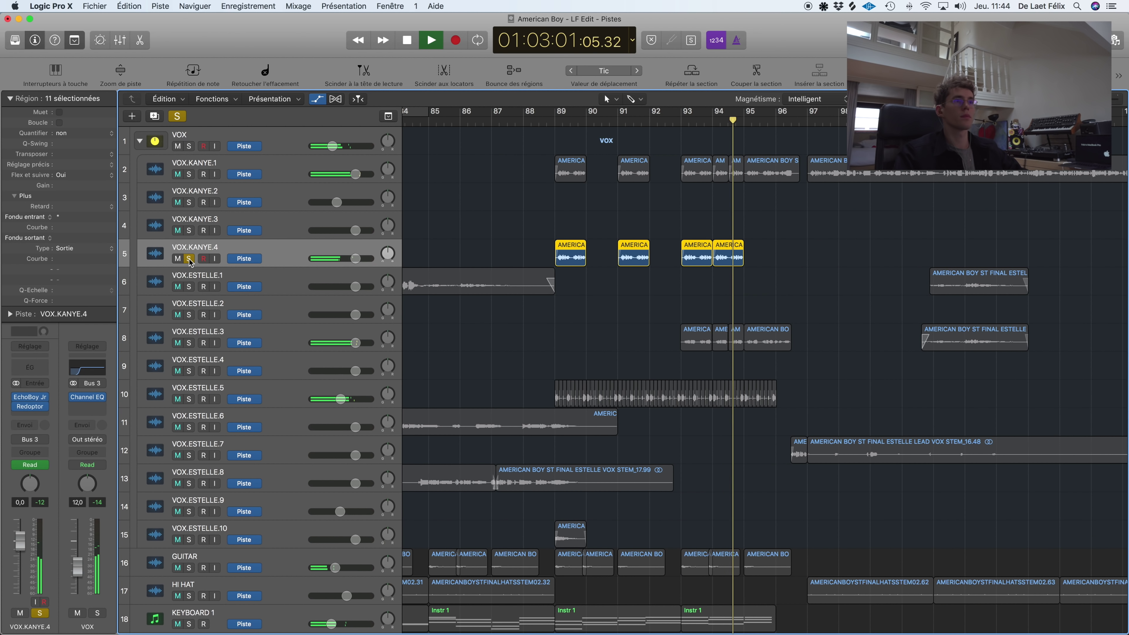
pyautogui.click(190, 259)
pyautogui.click(643, 211)
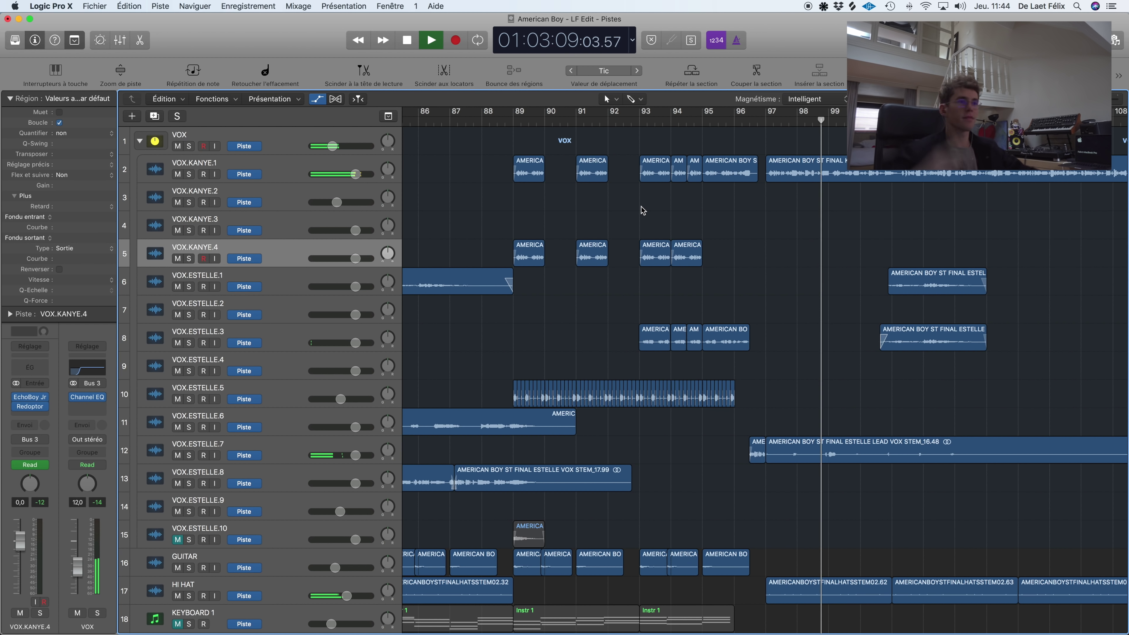
# Step: Loop the break from bar 89 to 97 and play VOX.KANYE.1 soloed
pyautogui.moveTo(516, 115); pyautogui.dragTo(765, 195)
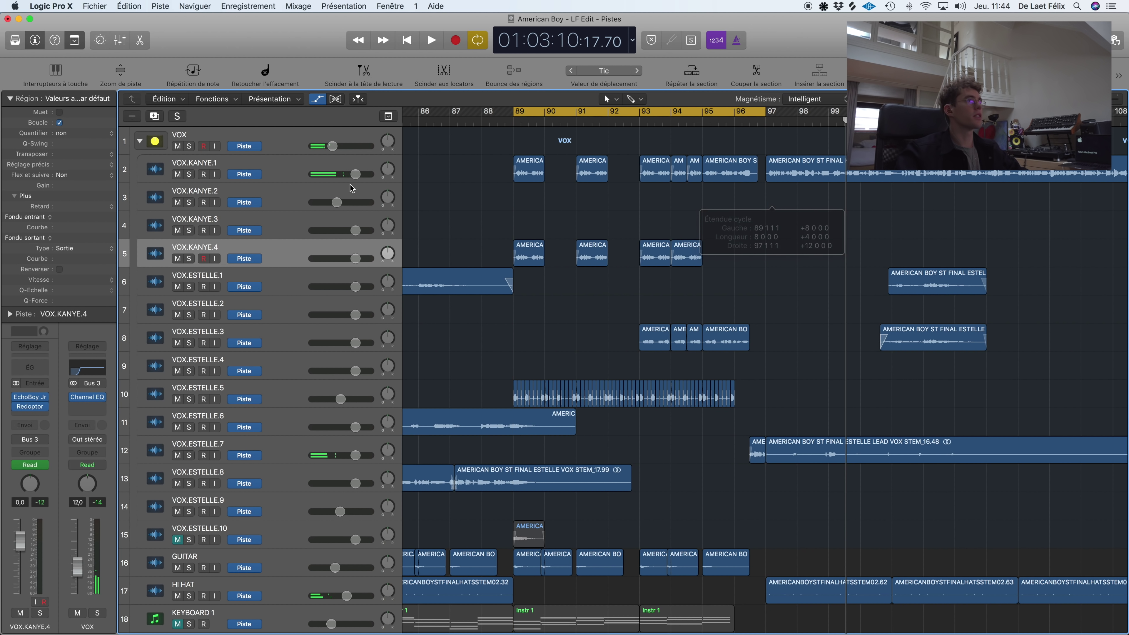
pyautogui.click(192, 176)
pyautogui.click(288, 176)
pyautogui.press('space')
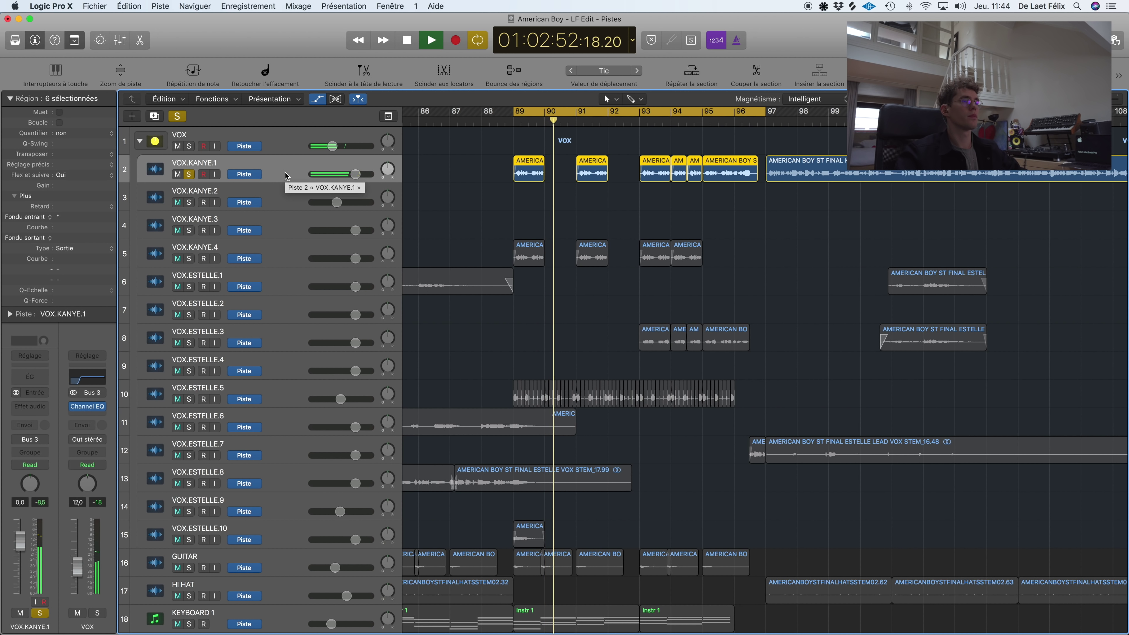
pyautogui.press('space')
# Step: Switch the solo from VOX.KANYE.1 to VOX.KANYE.4, play it on its own, and clear the solo
pyautogui.click(272, 254)
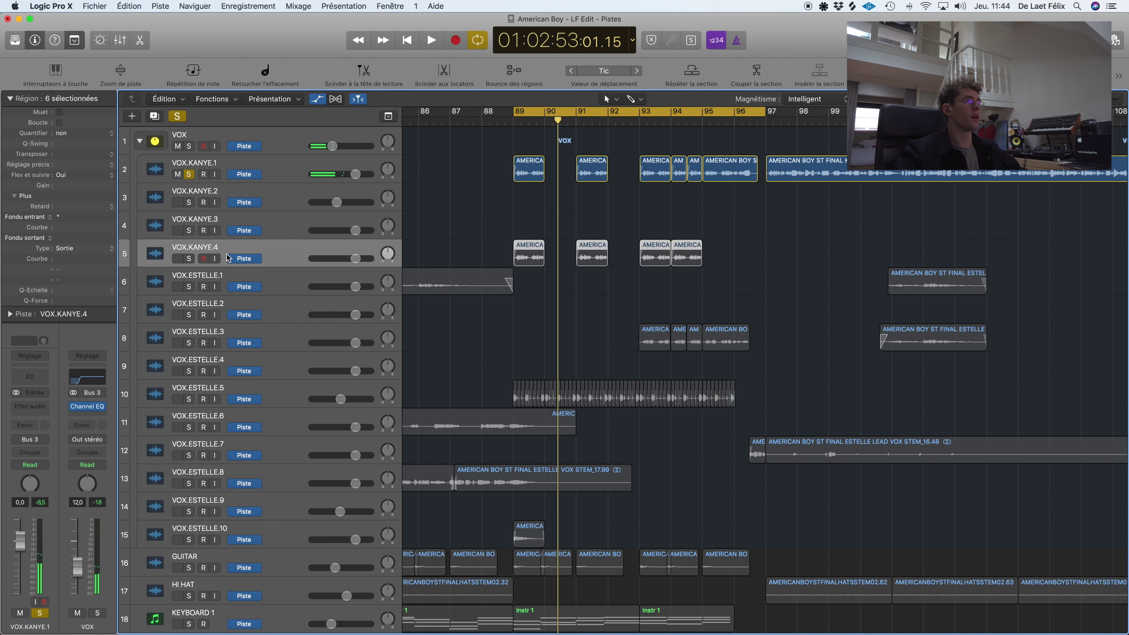
pyautogui.press('s')
pyautogui.press('space')
pyautogui.click(189, 174)
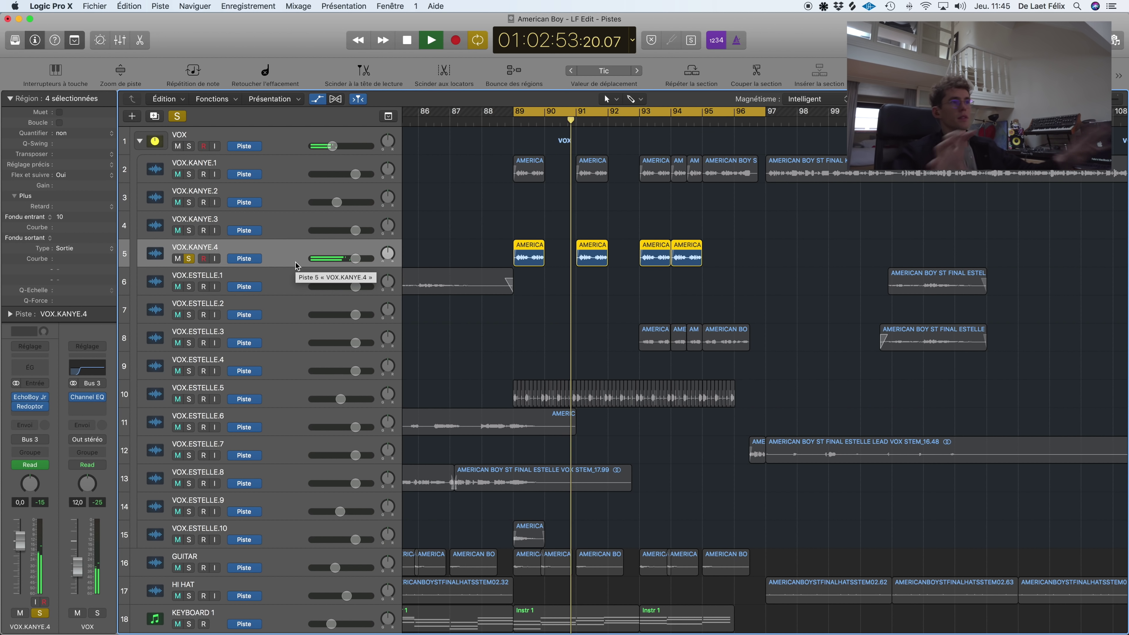
pyautogui.press('space')
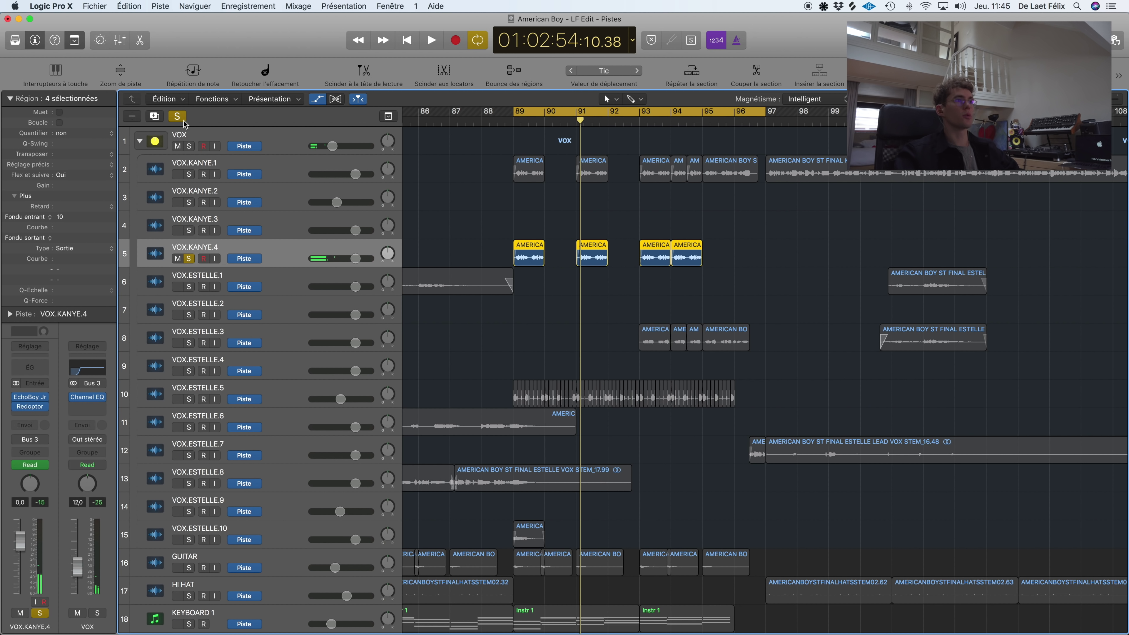
pyautogui.click(182, 119)
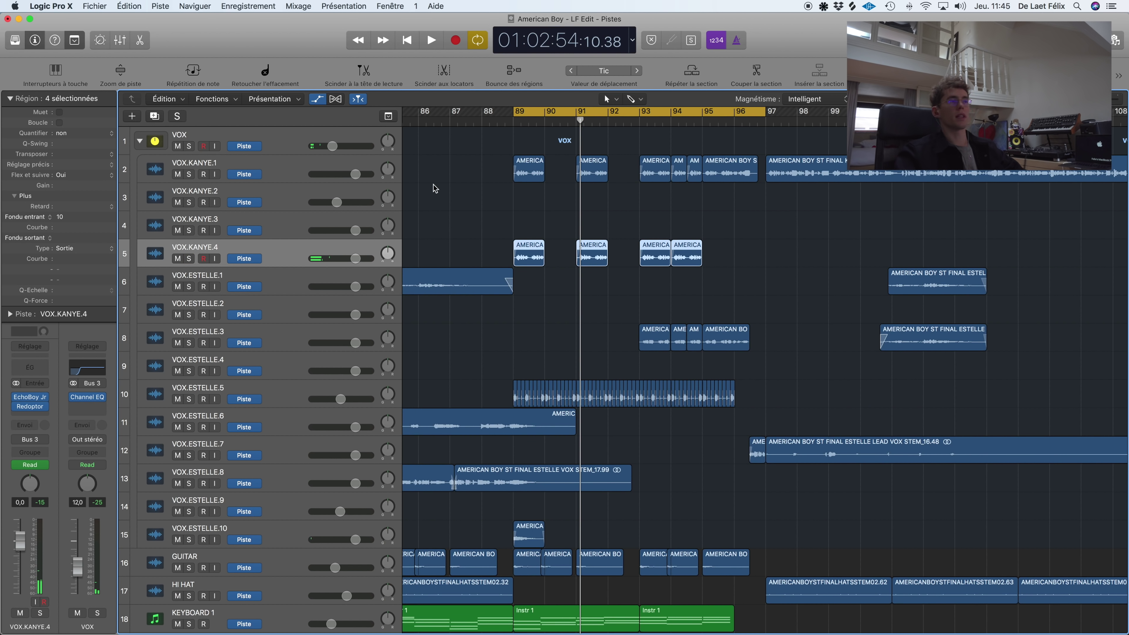
# Step: Turn off the loop and play into bar 89, comparing the break with VOX.KANYE.4 muted and unmuted
pyautogui.click(485, 120)
pyautogui.press('m')
pyautogui.press('space')
pyautogui.click(550, 111)
pyautogui.click(566, 212)
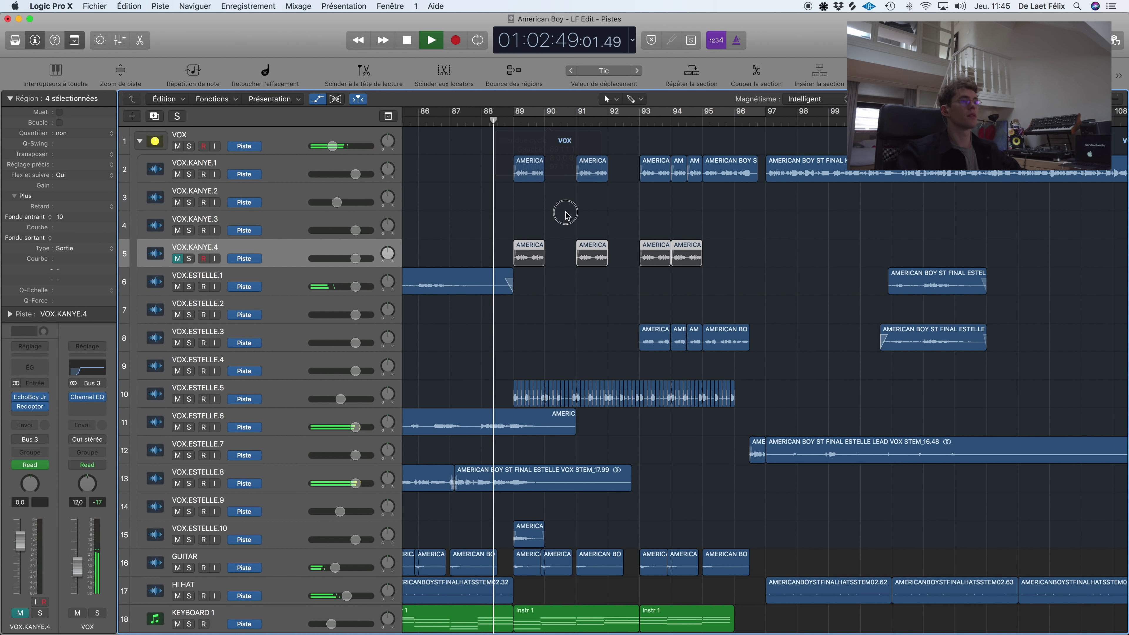
pyautogui.hotkey('ctrl', 'm')
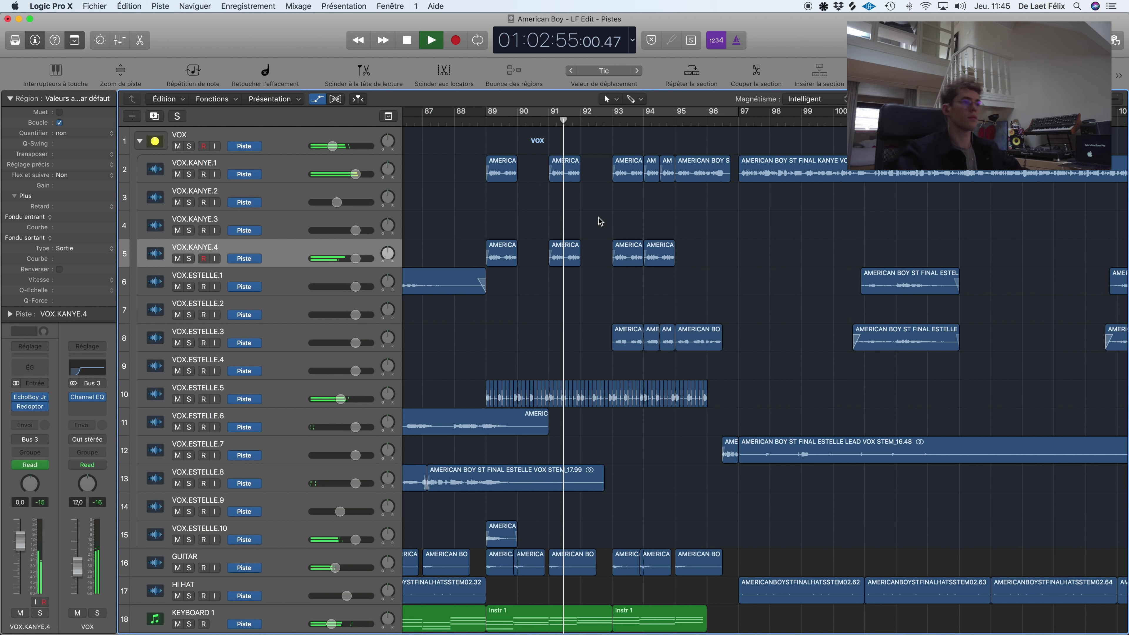
# Step: Let the break play from bar 91 to 96 and review its keyboard, kick build-up, clap and snare roll tracks
pyautogui.scroll(-20, 600, 221)
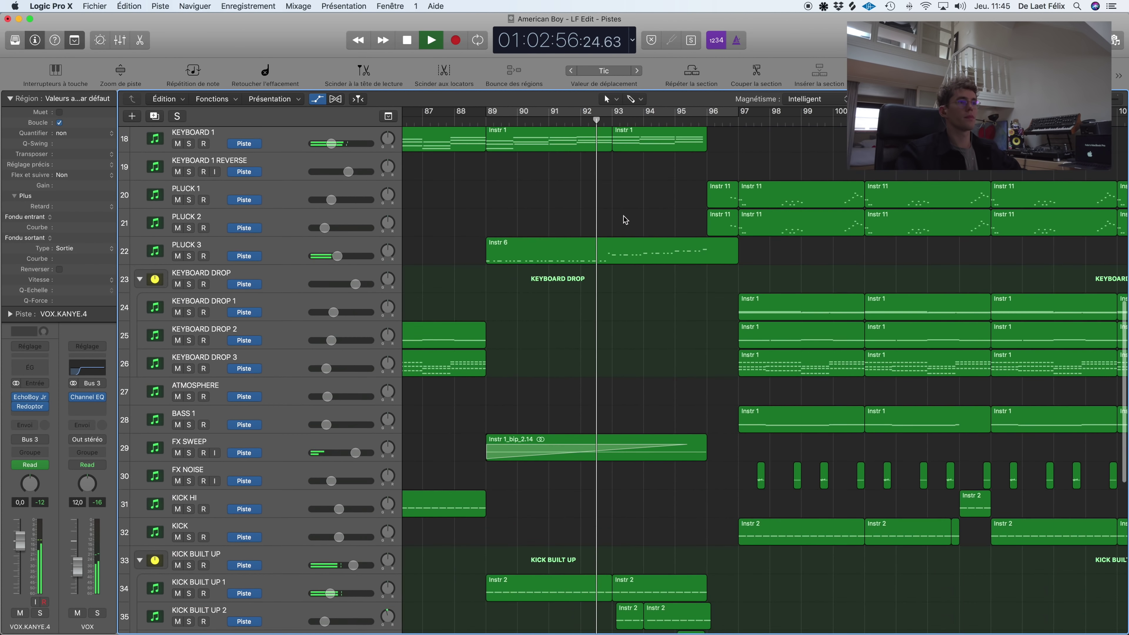
pyautogui.scroll(-2, 623, 217)
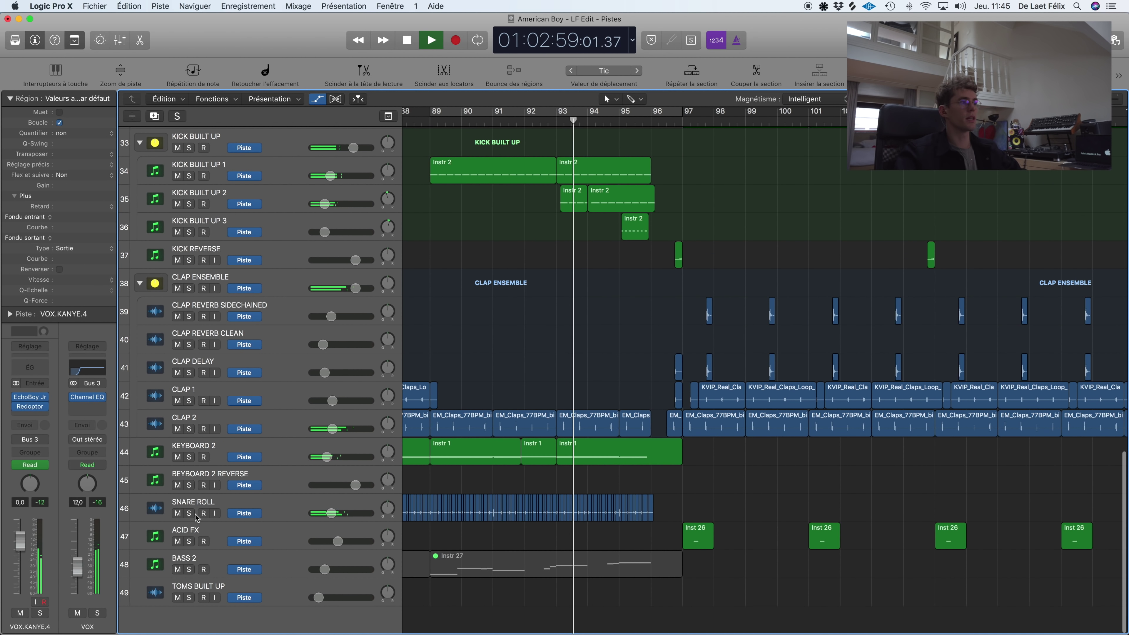
pyautogui.hscroll(-2, 538, 473)
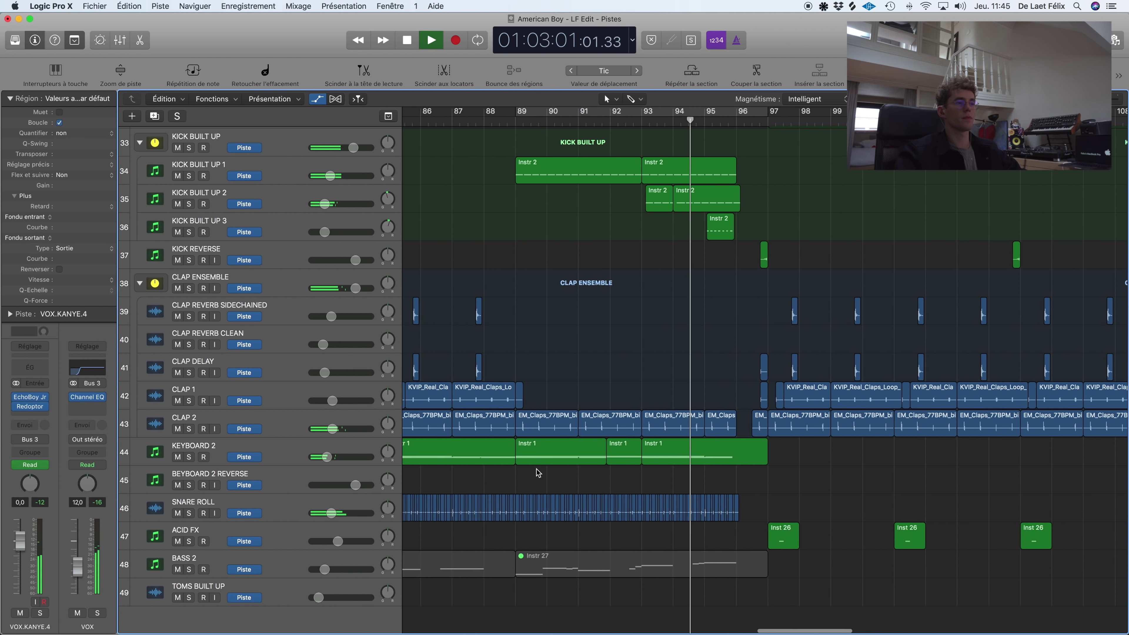
pyautogui.scroll(3, 760, 353)
pyautogui.scroll(3, 760, 352)
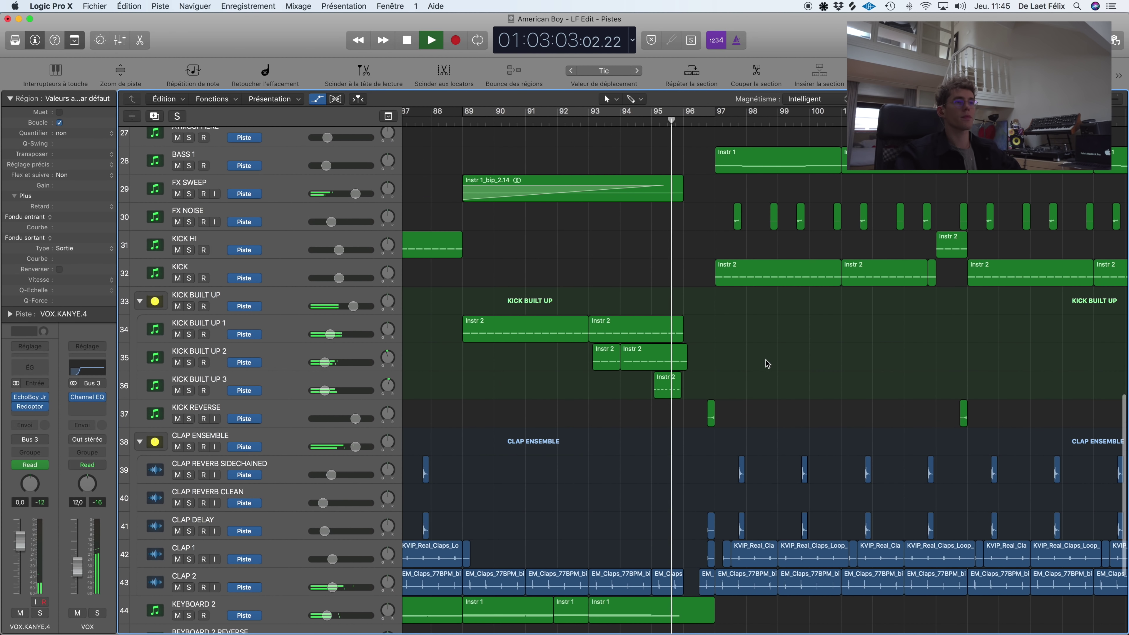
pyautogui.scroll(15, 767, 360)
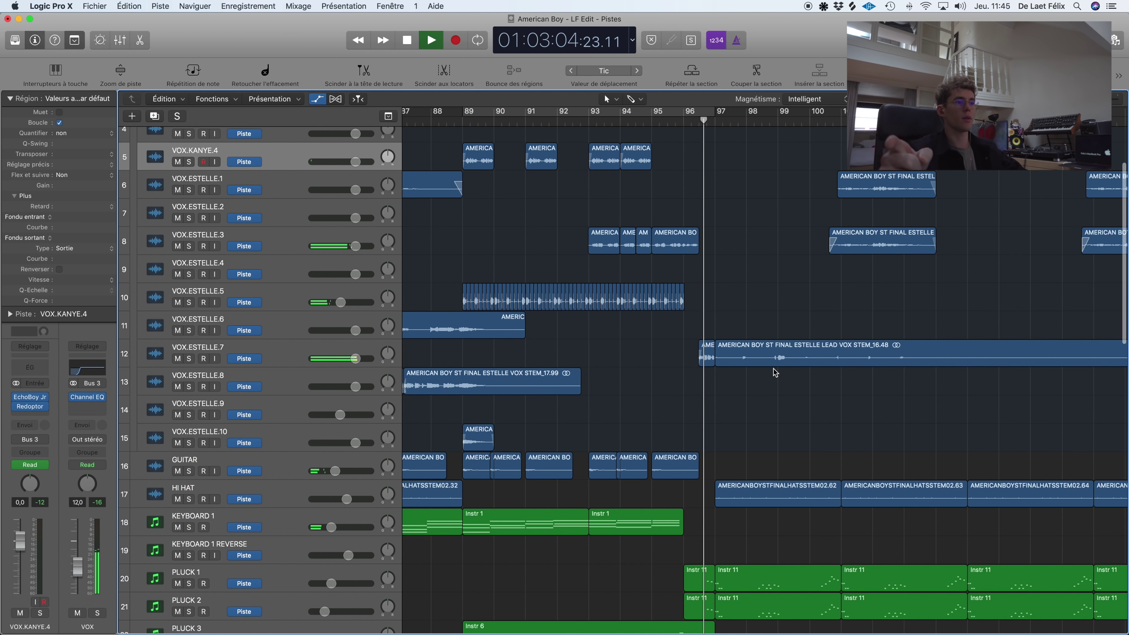
# Step: Follow playback into the second drop from bar 97 to 100, reviewing its vocal, pluck and keyboard drop tracks
pyautogui.hscroll(3, 774, 368)
pyautogui.hscroll(2, 774, 369)
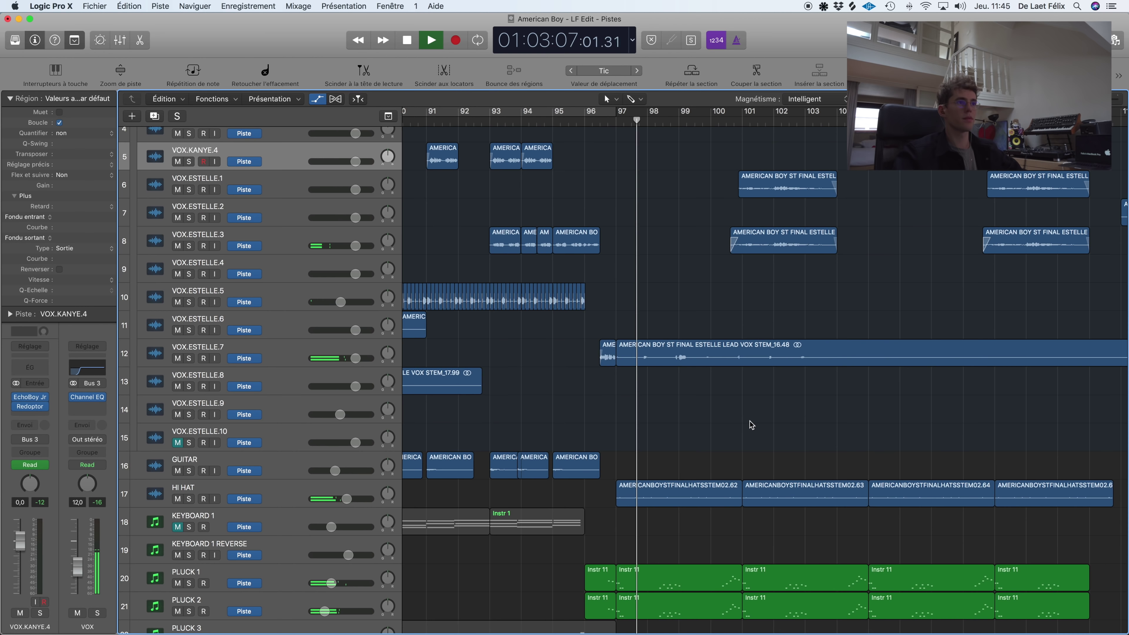
pyautogui.scroll(-4, 756, 400)
pyautogui.scroll(-2, 750, 425)
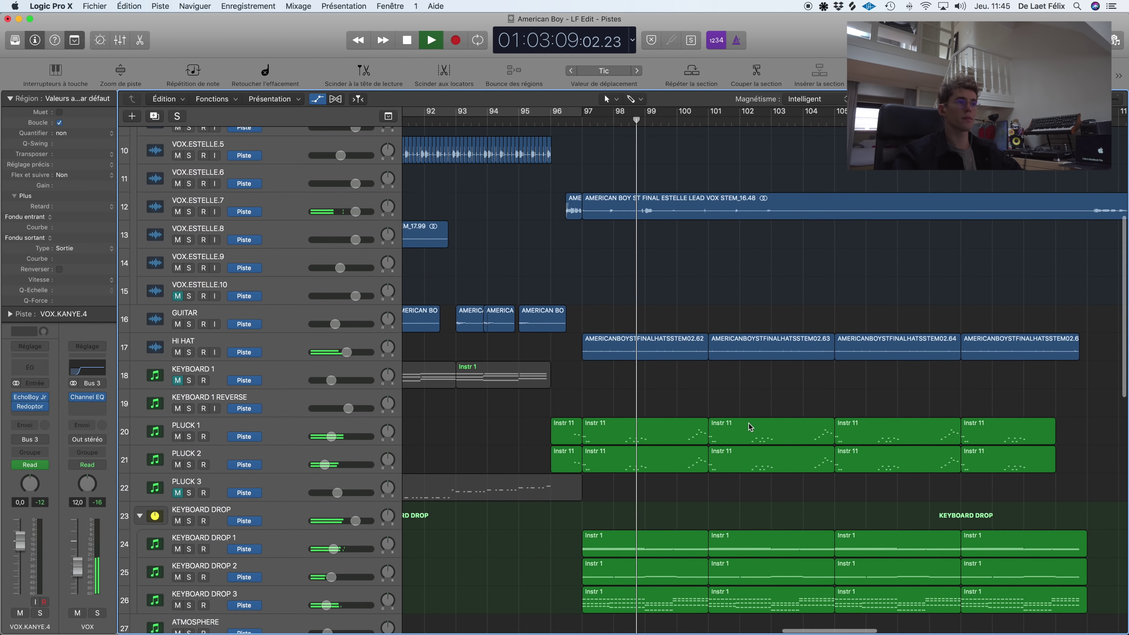
pyautogui.hscroll(2, 750, 425)
pyautogui.scroll(9, 750, 425)
pyautogui.hscroll(3, 750, 426)
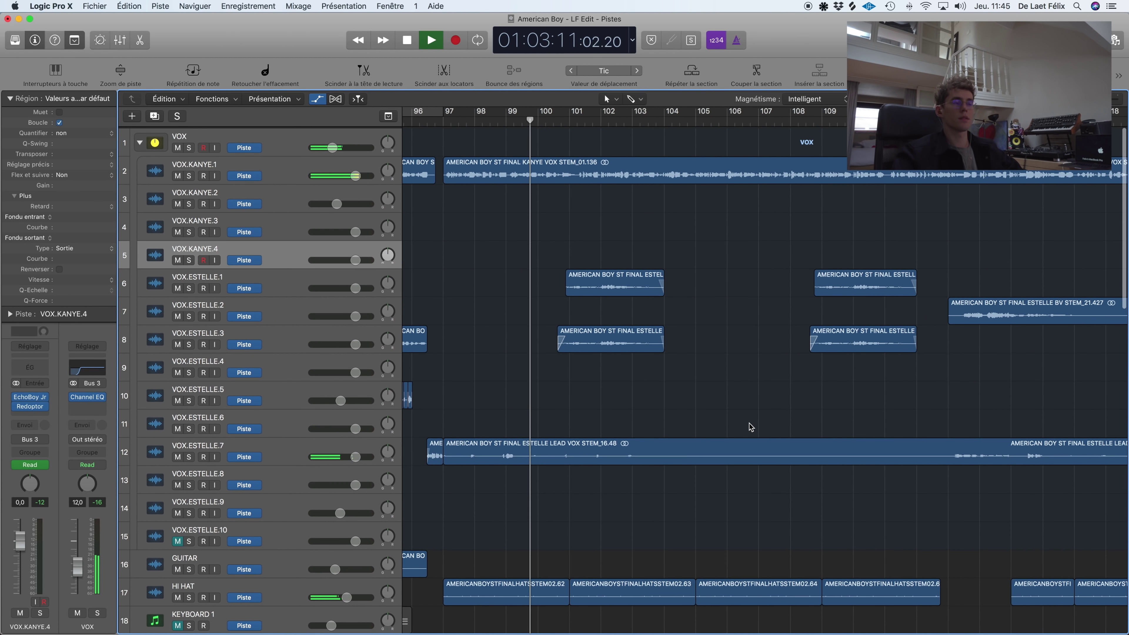
pyautogui.hscroll(4, 694, 332)
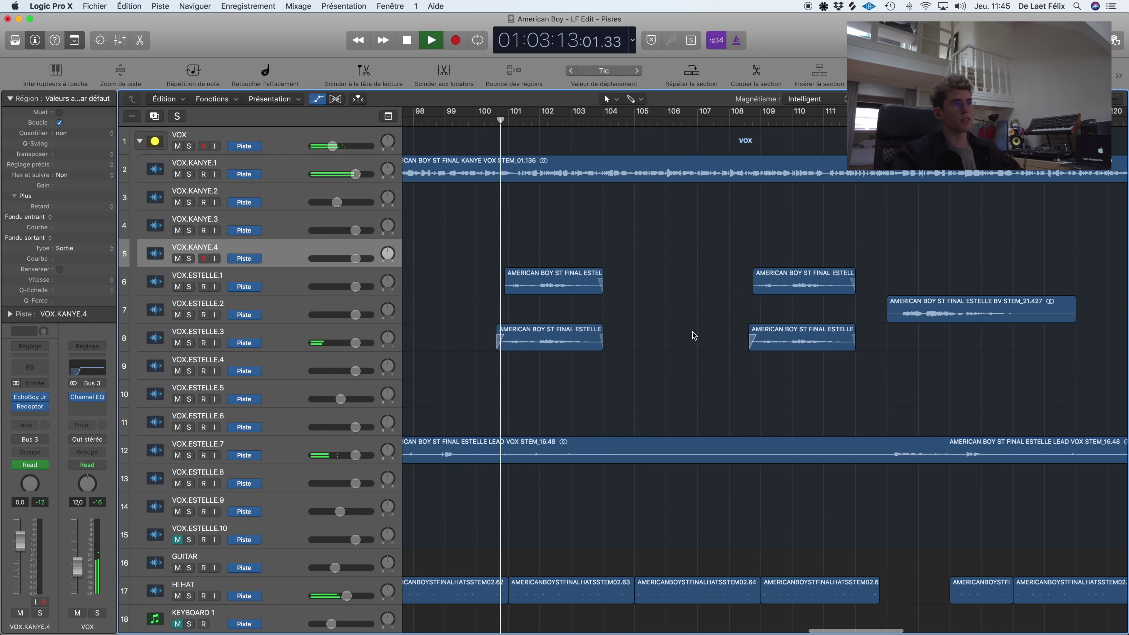
# Step: Stop playback, move the playhead to about bar 107, and briefly play the drop from there
pyautogui.press('space')
pyautogui.scroll(-4, 696, 272)
pyautogui.click(650, 125)
pyautogui.press('space')
pyautogui.press('space')
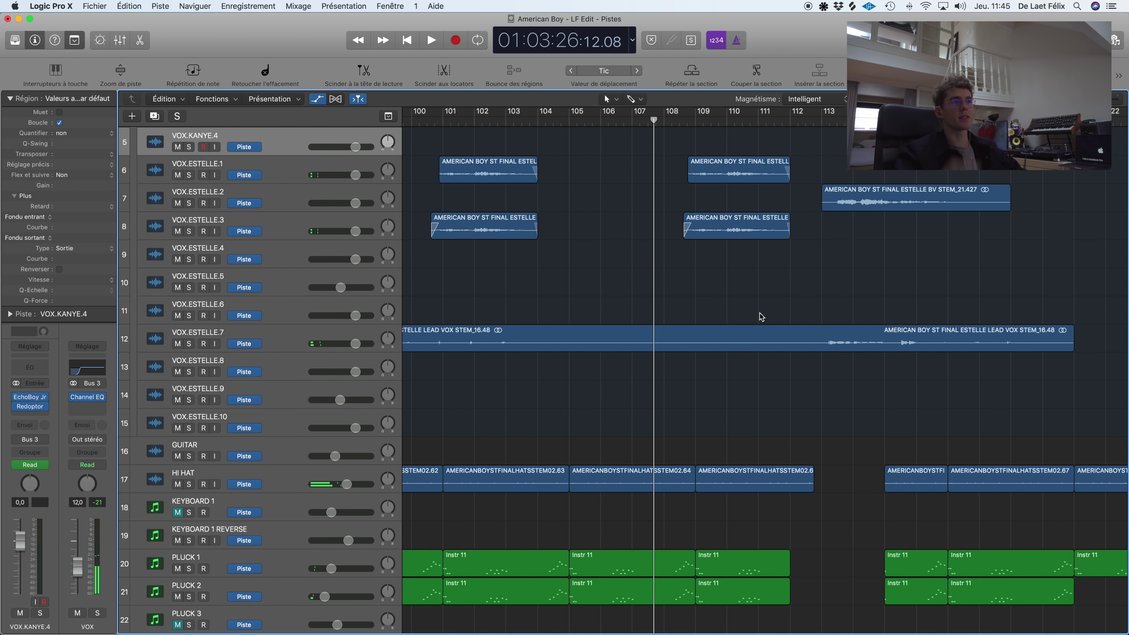
# Step: Examine the second drop's arrangement across the vocal, keyboard, bass and kick tracks around bars 97 to 121
pyautogui.scroll(4, 760, 314)
pyautogui.hscroll(7, 760, 313)
pyautogui.hscroll(-1, 773, 317)
pyautogui.scroll(-4, 773, 317)
pyautogui.hscroll(-6, 773, 317)
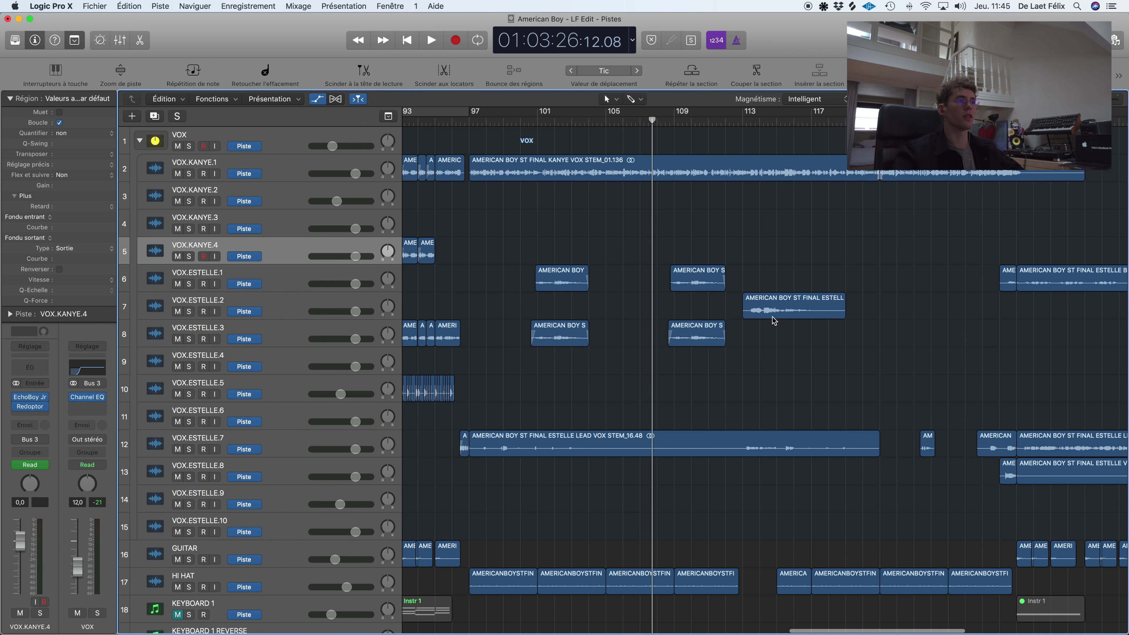
pyautogui.scroll(-8, 773, 317)
pyautogui.hscroll(4, 773, 316)
pyautogui.hscroll(-3, 761, 321)
pyautogui.scroll(-10, 761, 320)
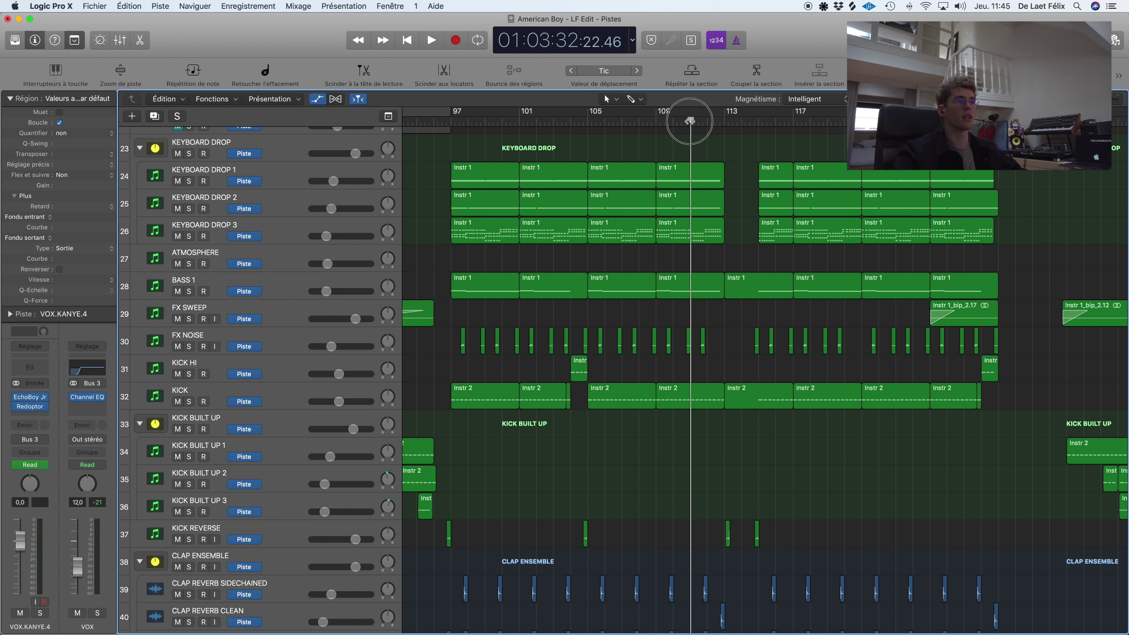
# Step: Play the drop from bar 111 through the bar 113 variation, following the clap and BASS 2 tracks, and stop
pyautogui.press('space')
pyautogui.hscroll(2, 743, 179)
pyautogui.scroll(-10, 743, 178)
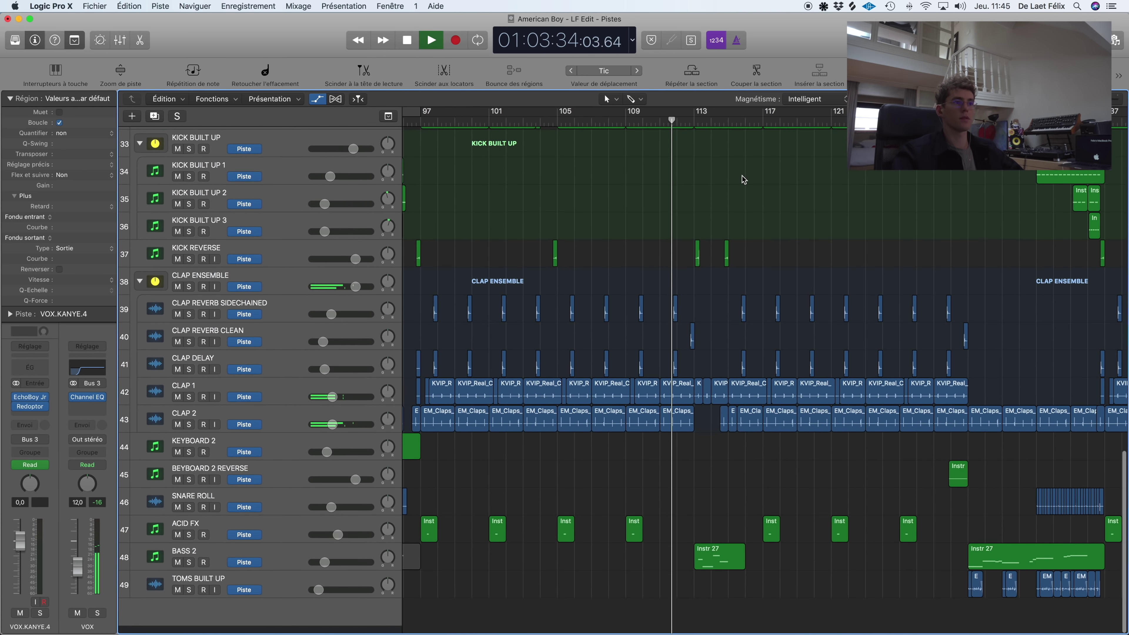
pyautogui.scroll(5, 743, 178)
pyautogui.scroll(3, 743, 177)
pyautogui.hscroll(3, 740, 176)
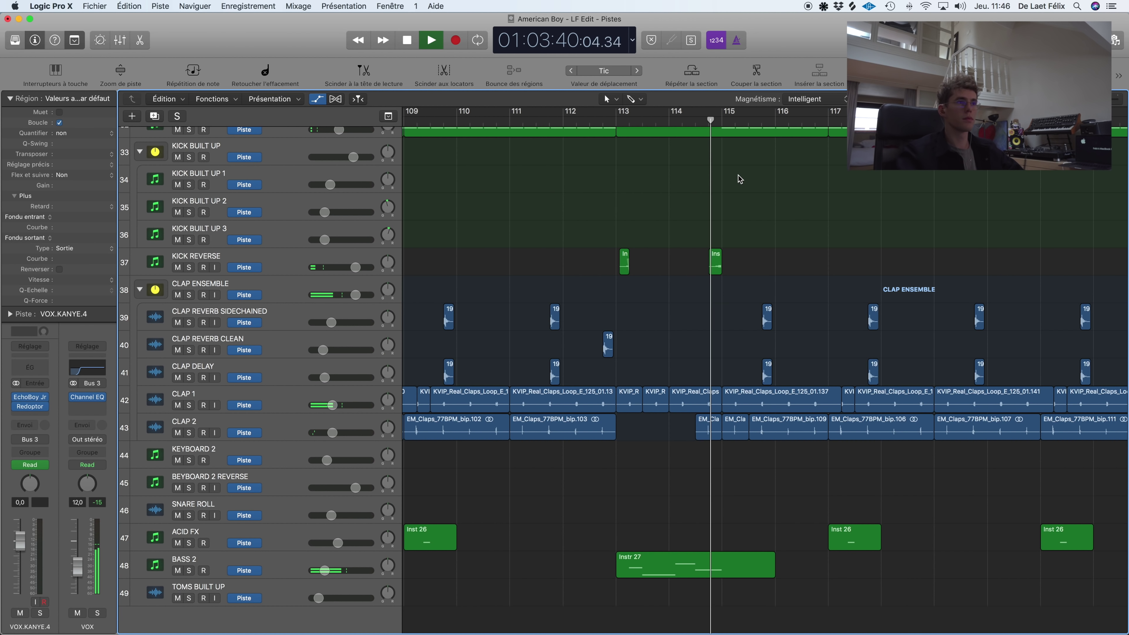
pyautogui.press('space')
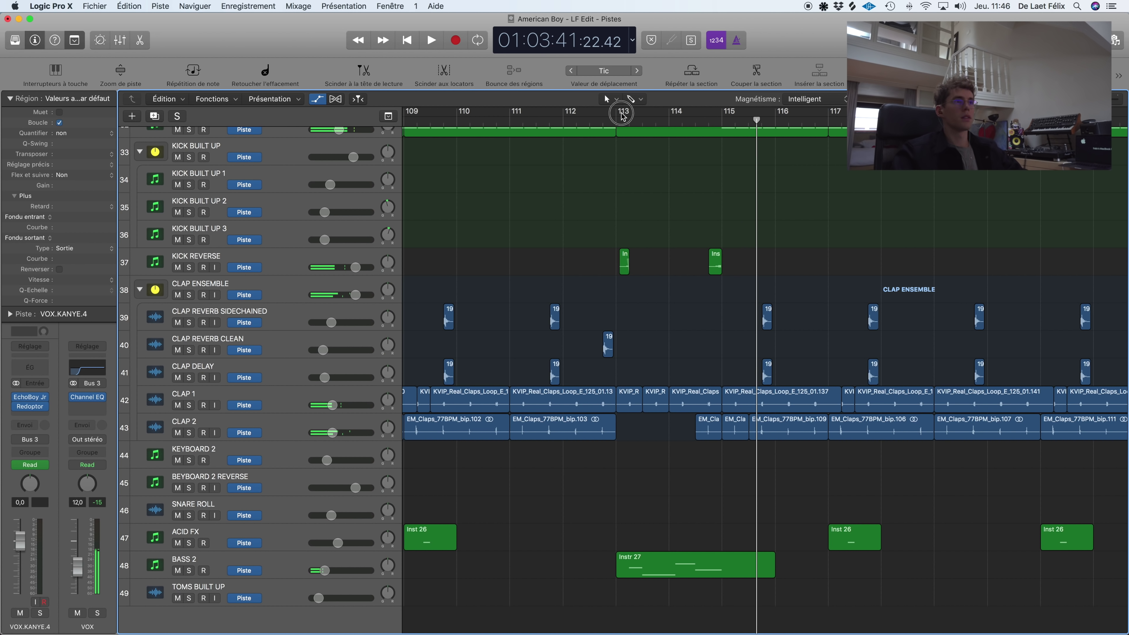
# Step: Loop bars 113 to 115 and solo the BASS 2 and VOX.KANYE.1 tracks
pyautogui.moveTo(621, 111); pyautogui.dragTo(724, 114)
pyautogui.click(190, 571)
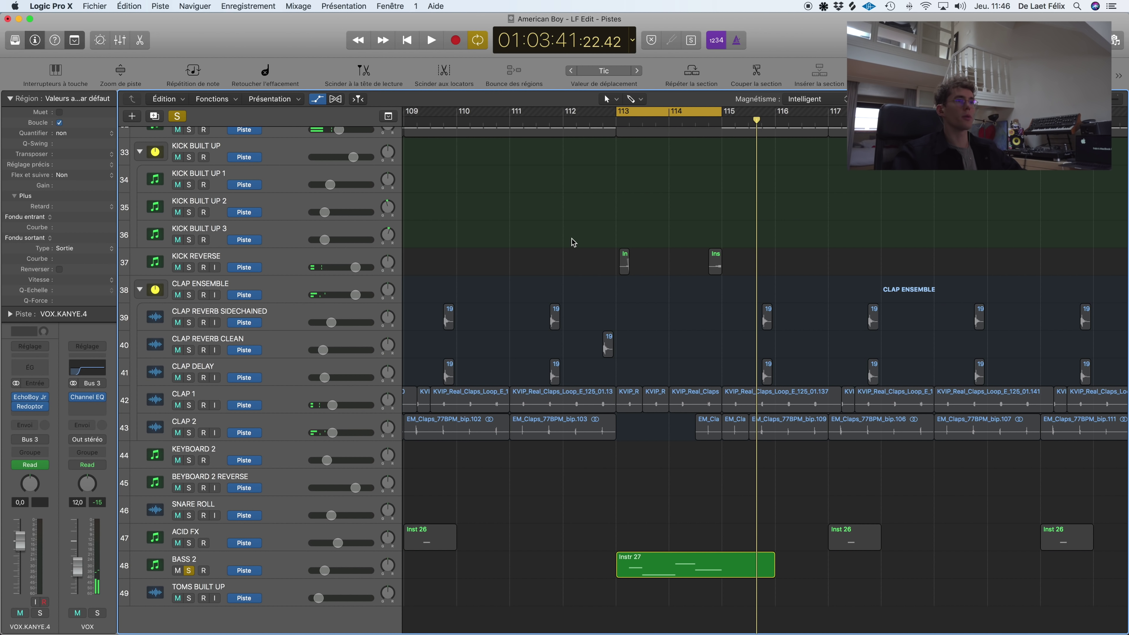
pyautogui.scroll(15, 570, 241)
pyautogui.click(189, 174)
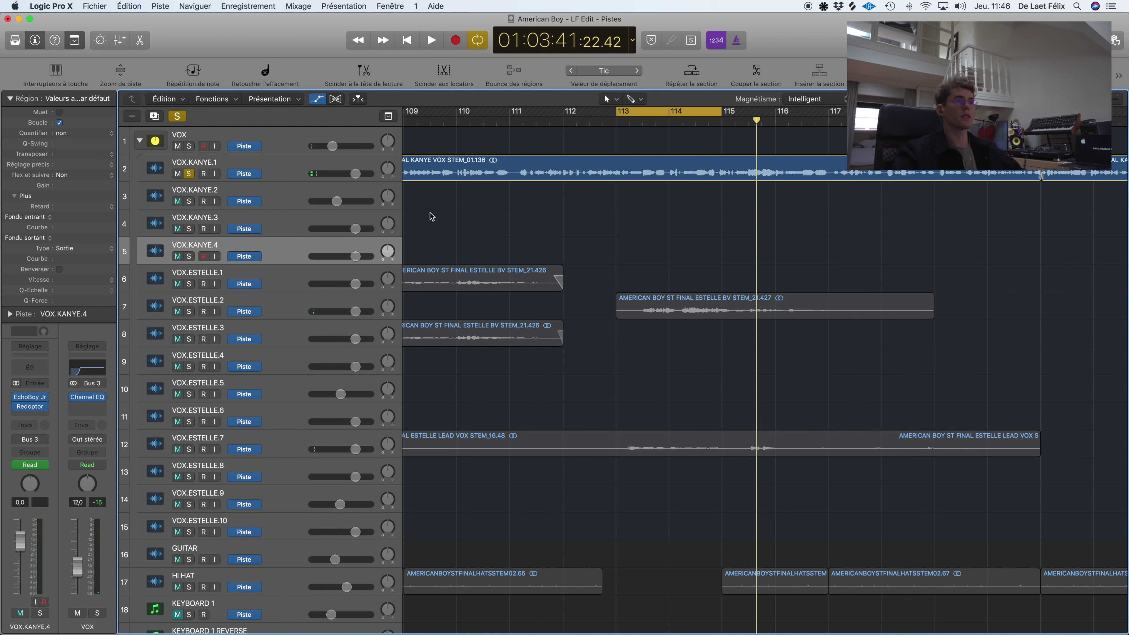
# Step: Play the looped BASS 2 and VOX.KANYE.1 together, then stop and clear both solos
pyautogui.press('space')
pyautogui.scroll(-20, 637, 228)
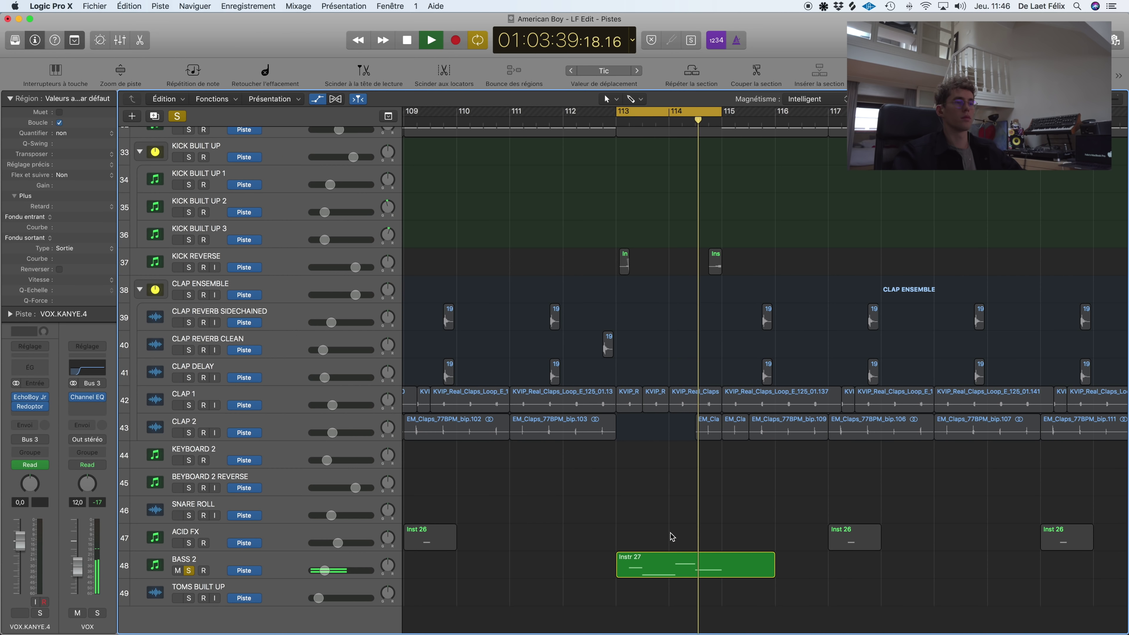
pyautogui.press('space')
pyautogui.click(178, 117)
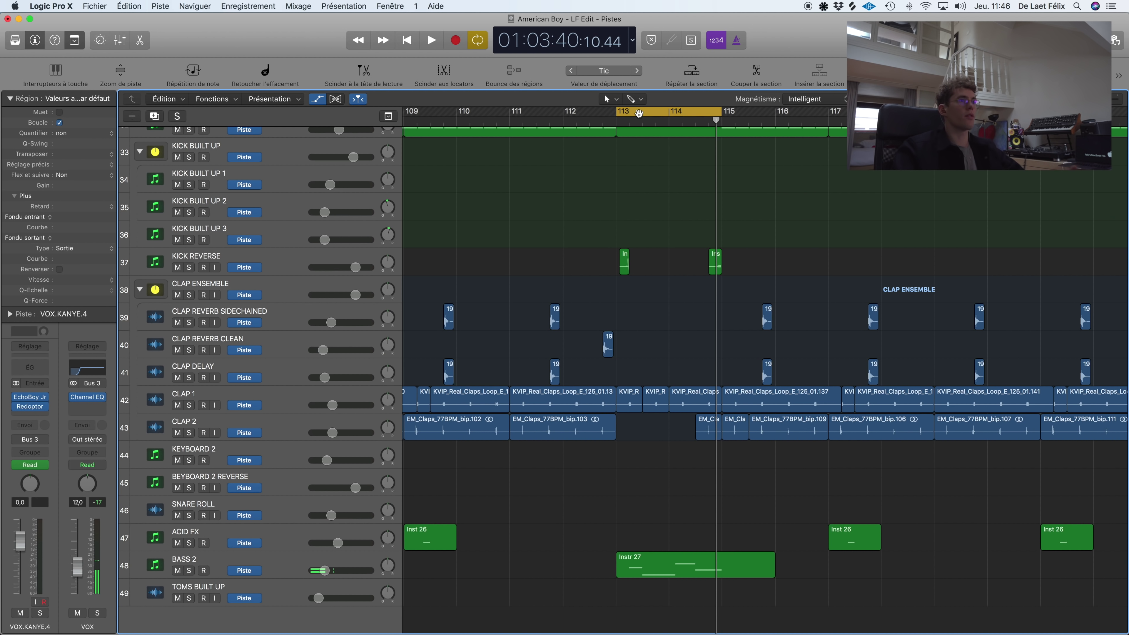
# Step: Turn off the loop and play the full mix from bar 111 until it reaches bar 113
pyautogui.click(508, 118)
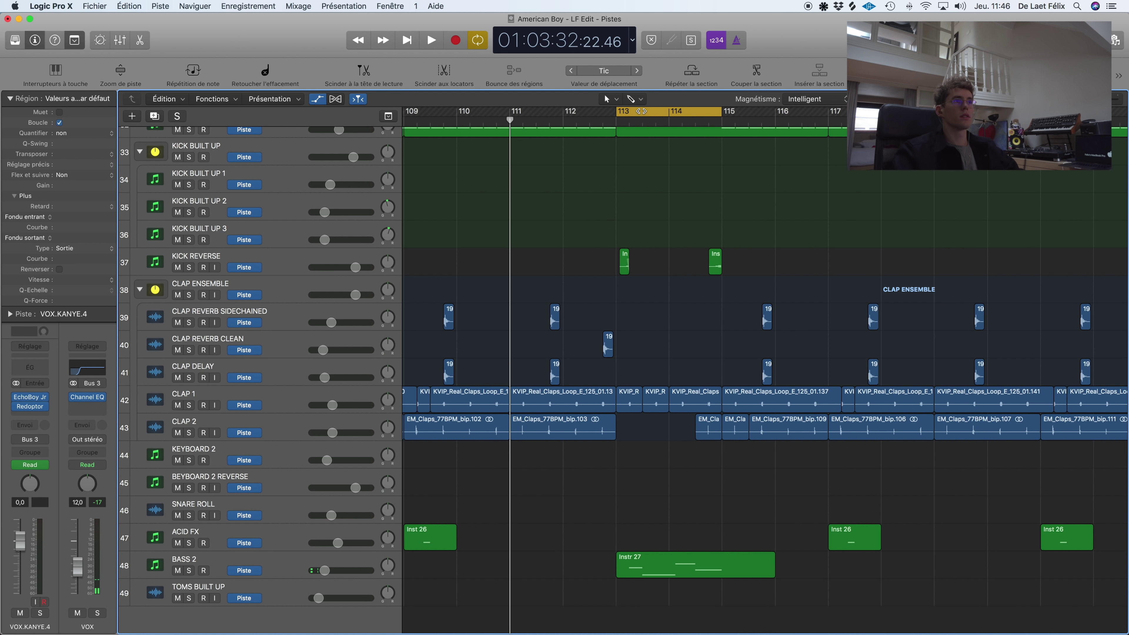
pyautogui.press('space')
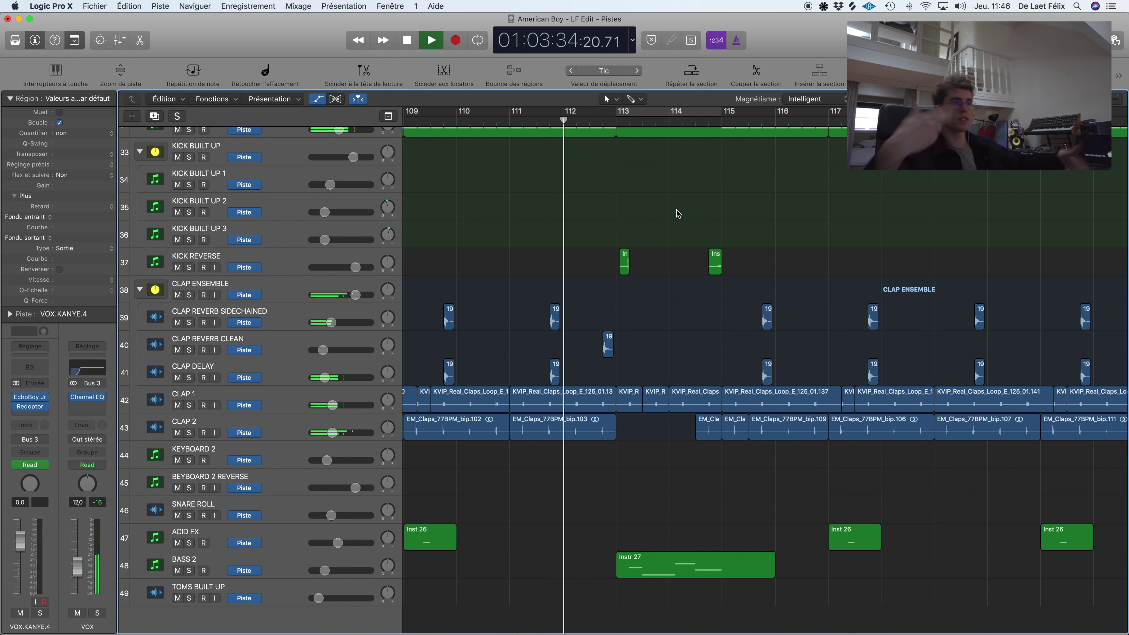
pyautogui.scroll(1, 677, 215)
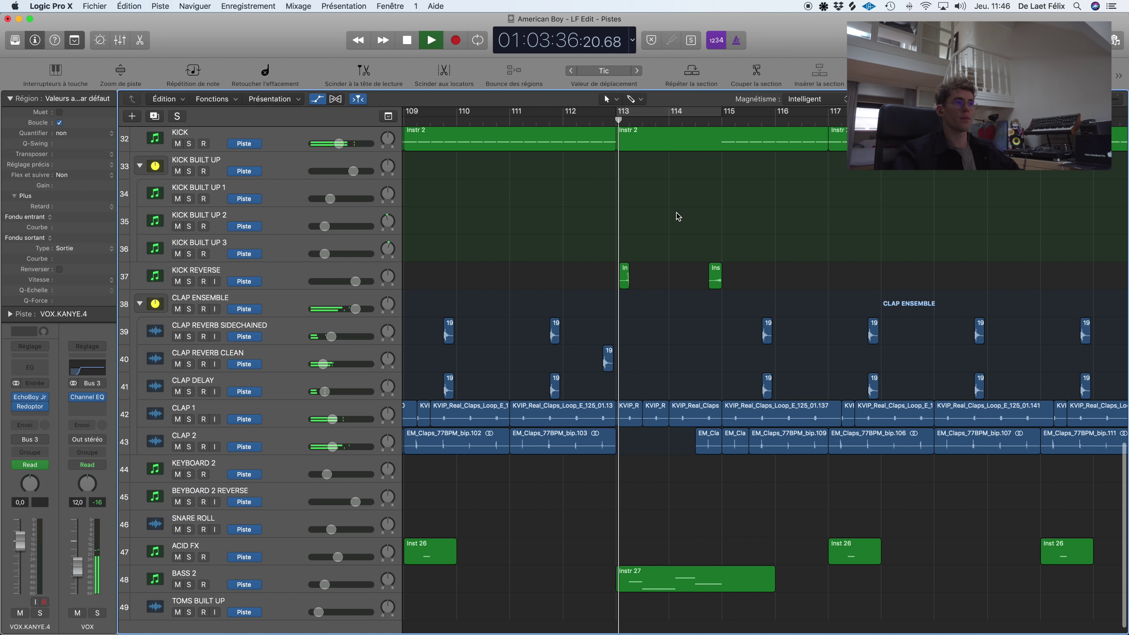
pyautogui.press('space')
# Step: Solo the KICK REVERSE track and play its two regions from bar 113
pyautogui.click(189, 282)
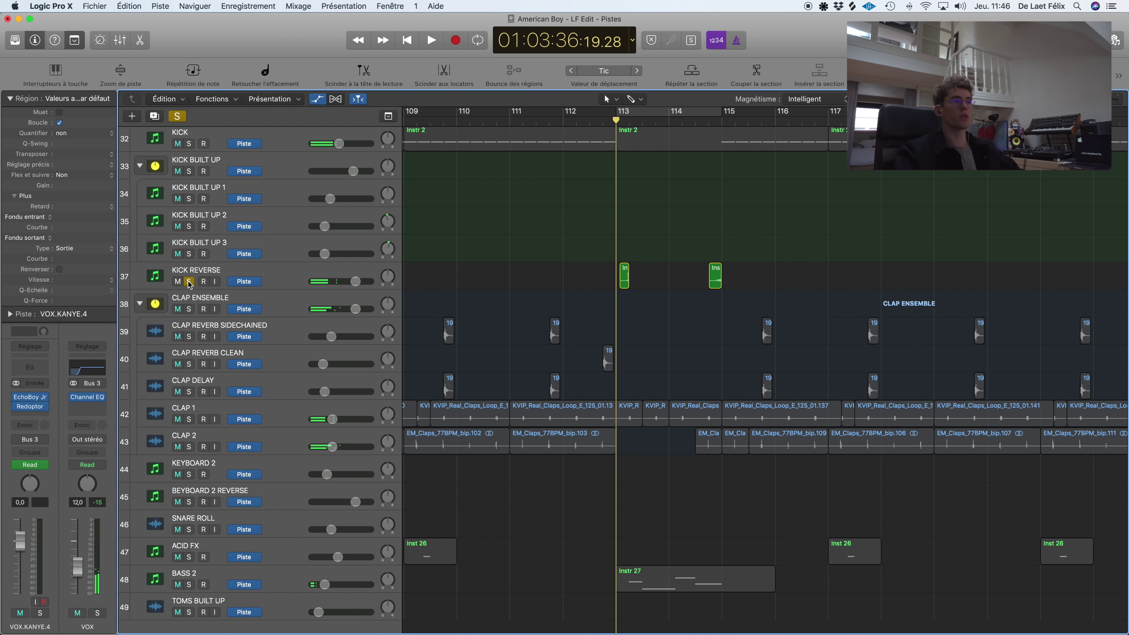
pyautogui.press('space')
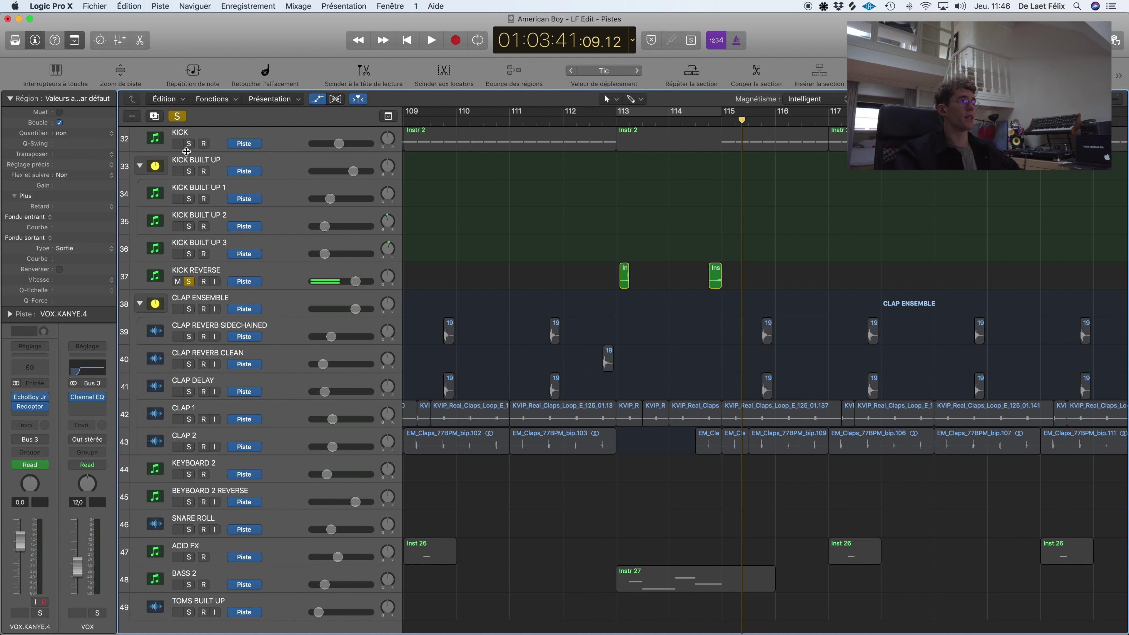
# Step: Solo the KICK and BASS 2 tracks alongside KICK REVERSE and play them from just before bar 113
pyautogui.click(189, 143)
pyautogui.click(189, 586)
pyautogui.click(600, 120)
pyautogui.press('space')
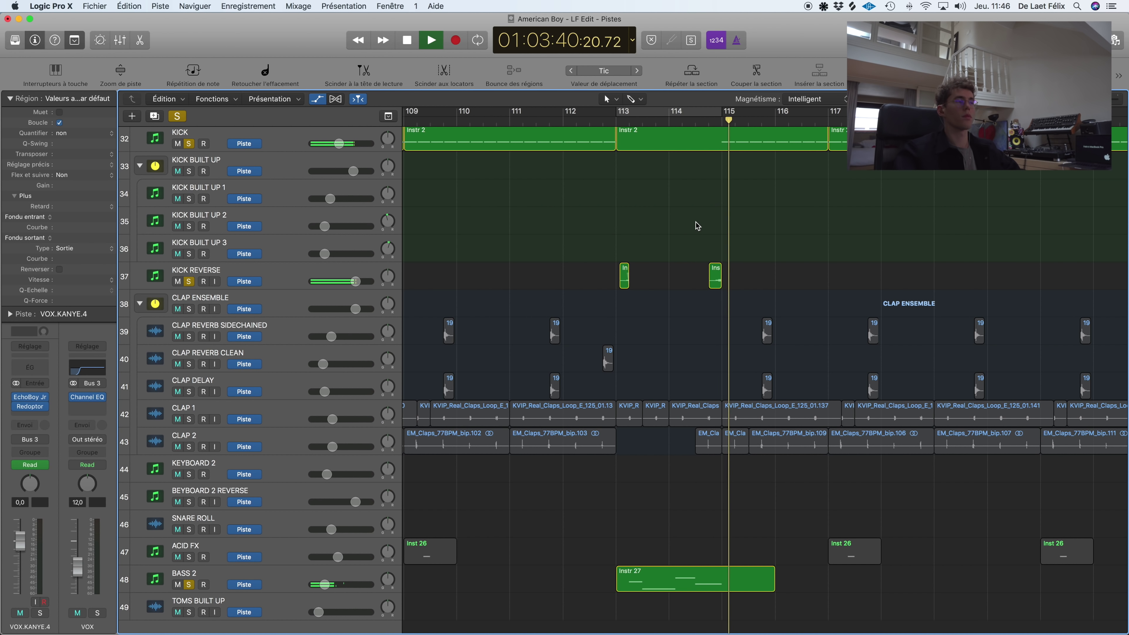
# Step: Clear all solos and keep the full mix playing through bars 115 to 118 while following the drop tracks
pyautogui.click(176, 116)
pyautogui.hscroll(1, 792, 238)
pyautogui.hscroll(3, 793, 240)
pyautogui.scroll(-1, 794, 240)
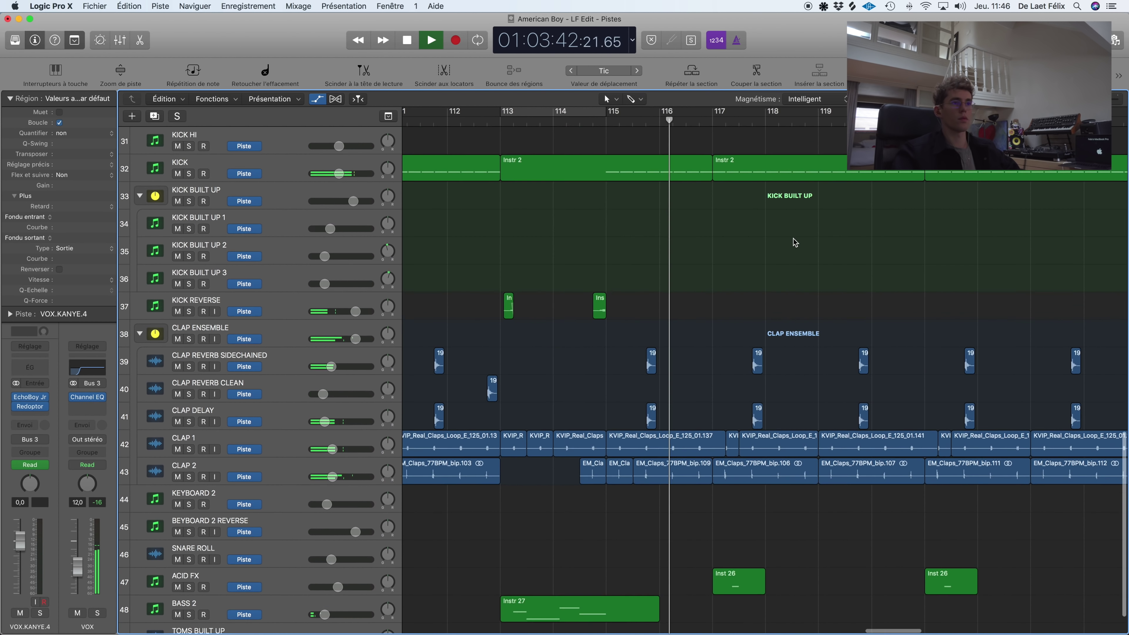
pyautogui.scroll(5, 719, 317)
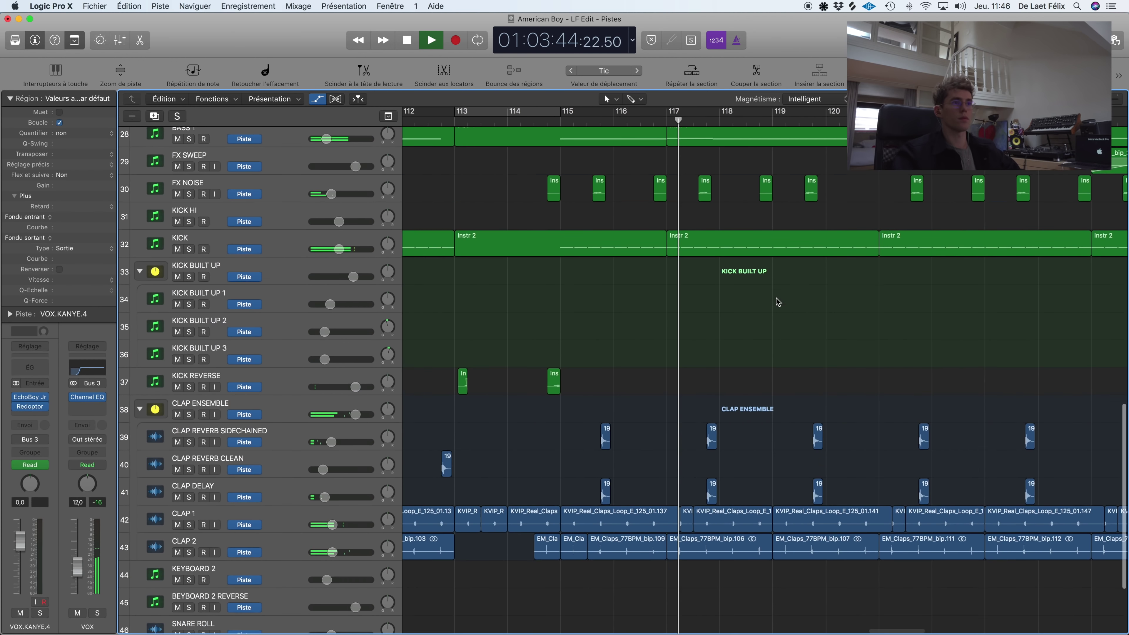
pyautogui.scroll(6, 812, 394)
pyautogui.hscroll(5, 812, 394)
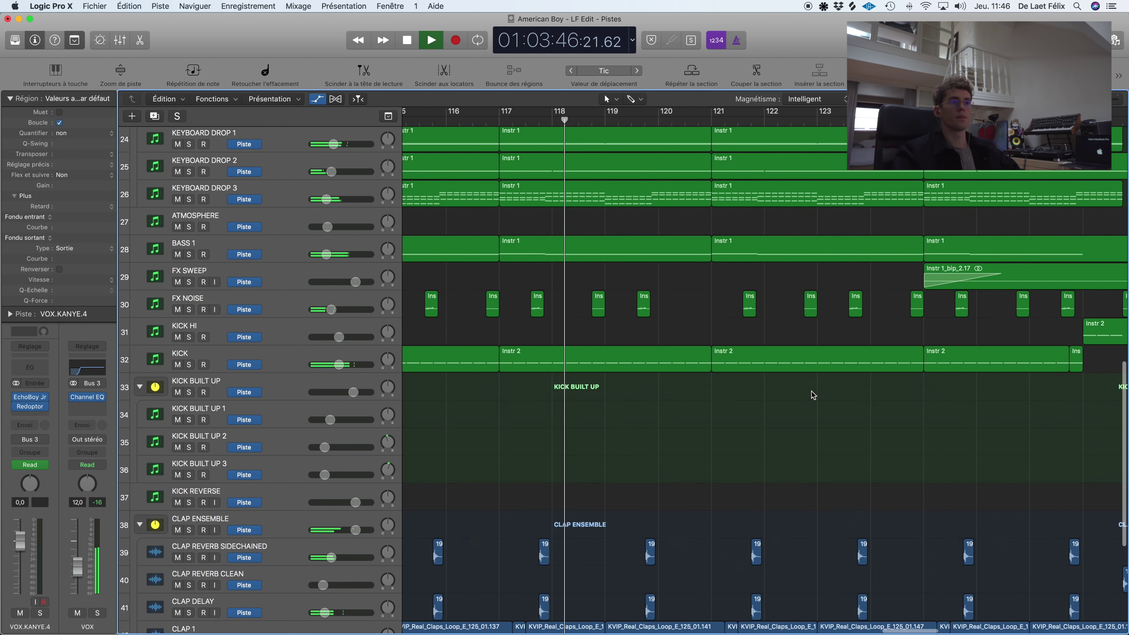
# Step: Play the full mix from the middle of bar 124, then stop at bar 126
pyautogui.press('space')
pyautogui.click(737, 121)
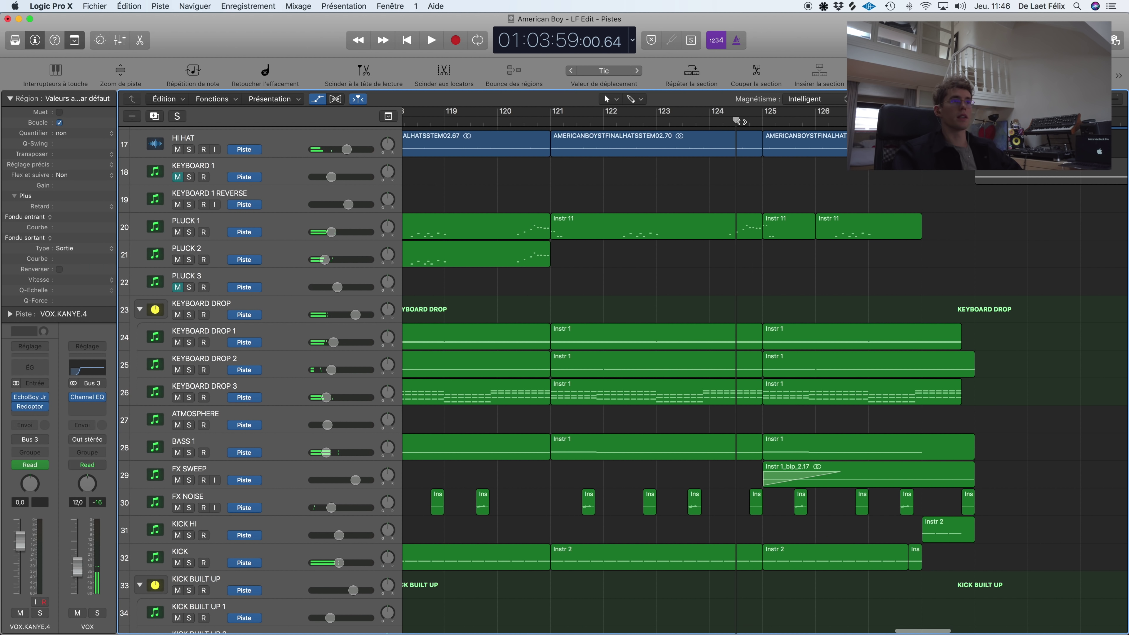
pyautogui.hscroll(3, 832, 217)
pyautogui.scroll(-1, 832, 217)
pyautogui.hscroll(-4, 840, 216)
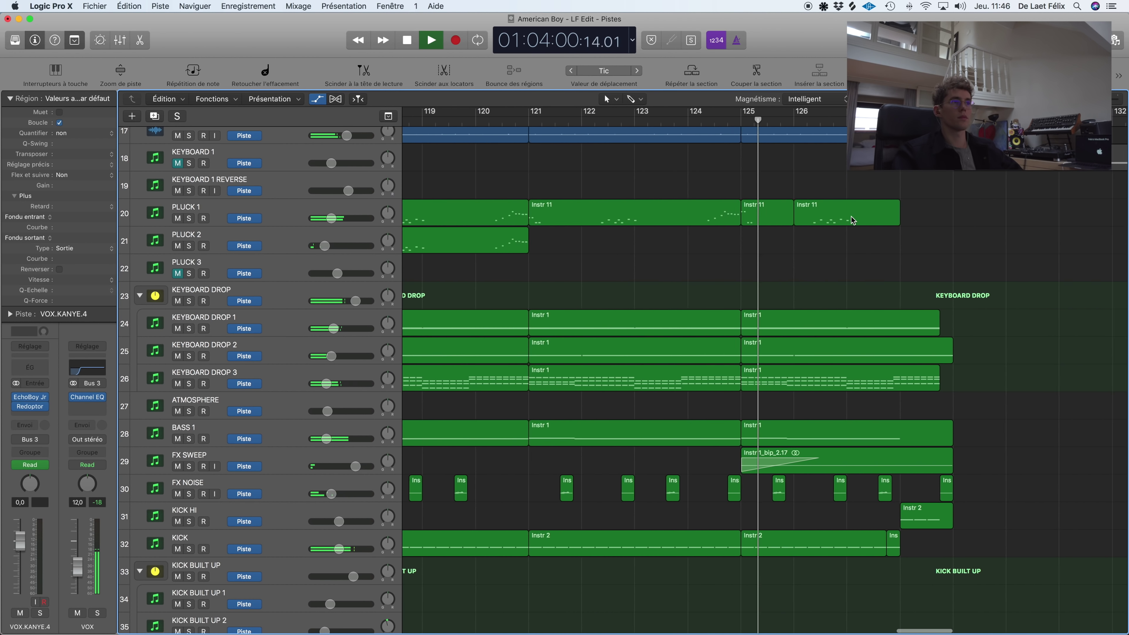
pyautogui.press('super+Left')
pyautogui.press('space')
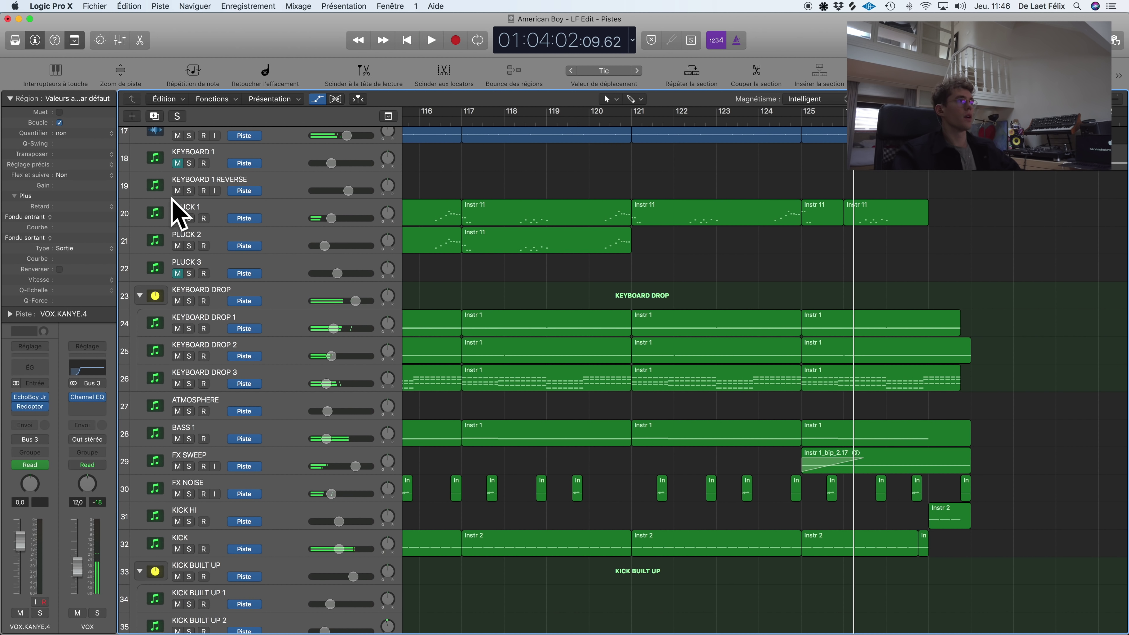
# Step: Solo PLUCK 1 and play it from bar 120, then stop and clear the solo
pyautogui.click(190, 218)
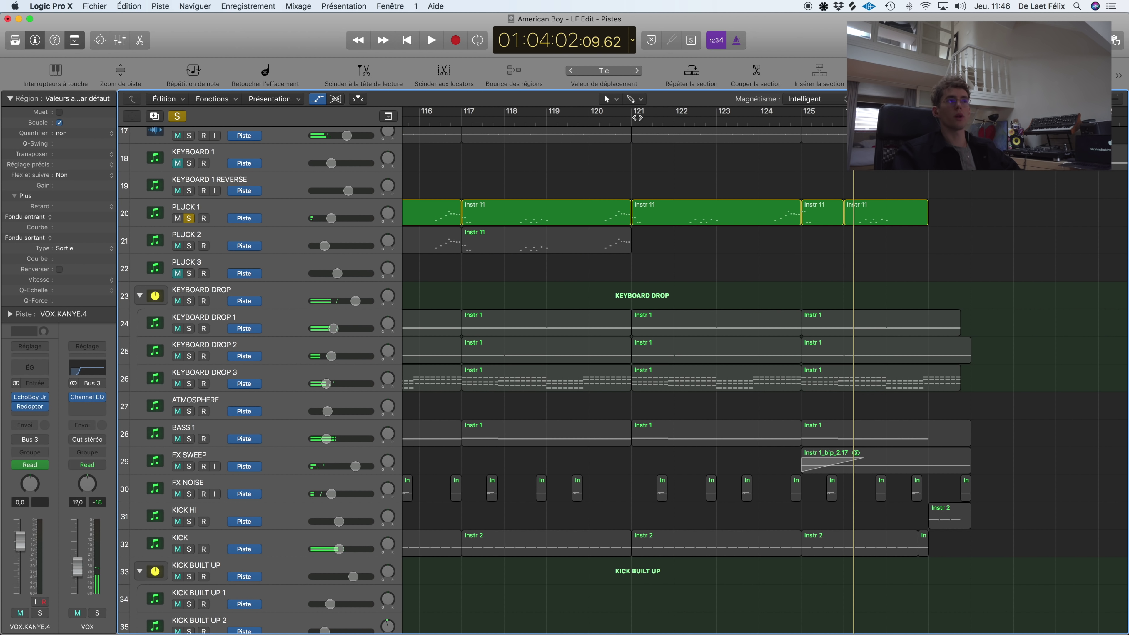
pyautogui.click(605, 119)
pyautogui.press('space')
pyautogui.hscroll(1, 681, 170)
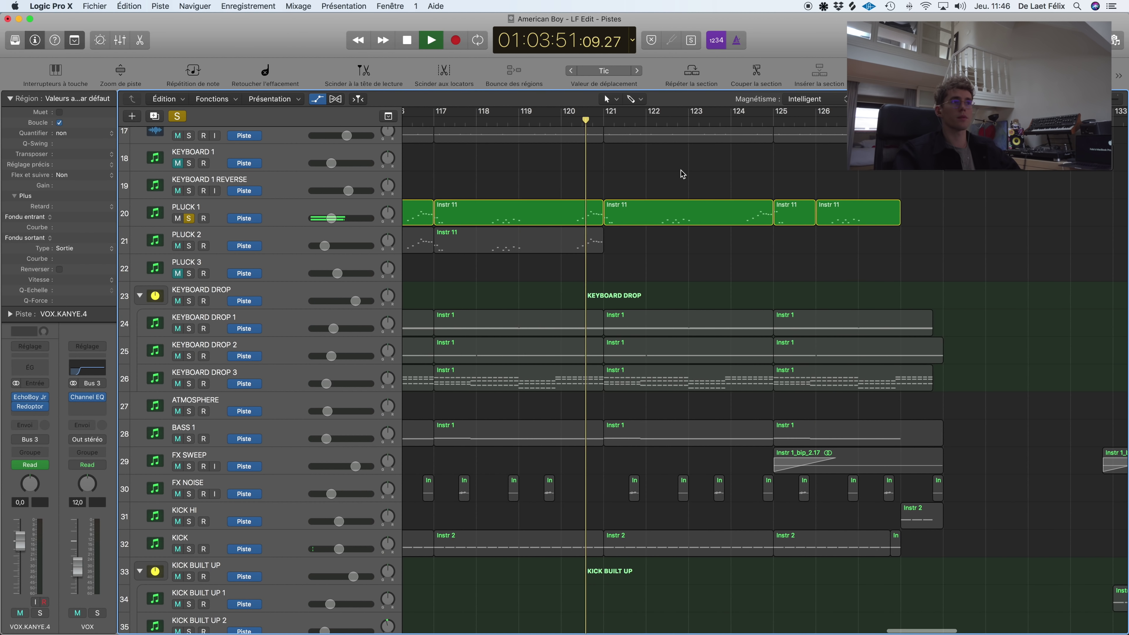
pyautogui.hscroll(3, 676, 187)
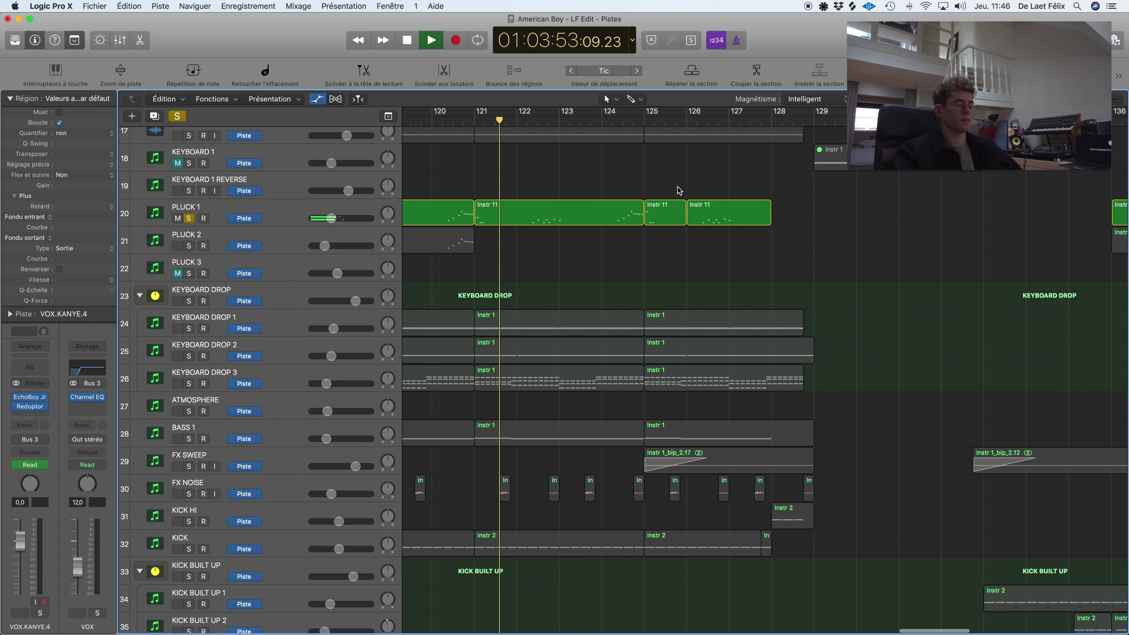
pyautogui.scroll(-4, 678, 187)
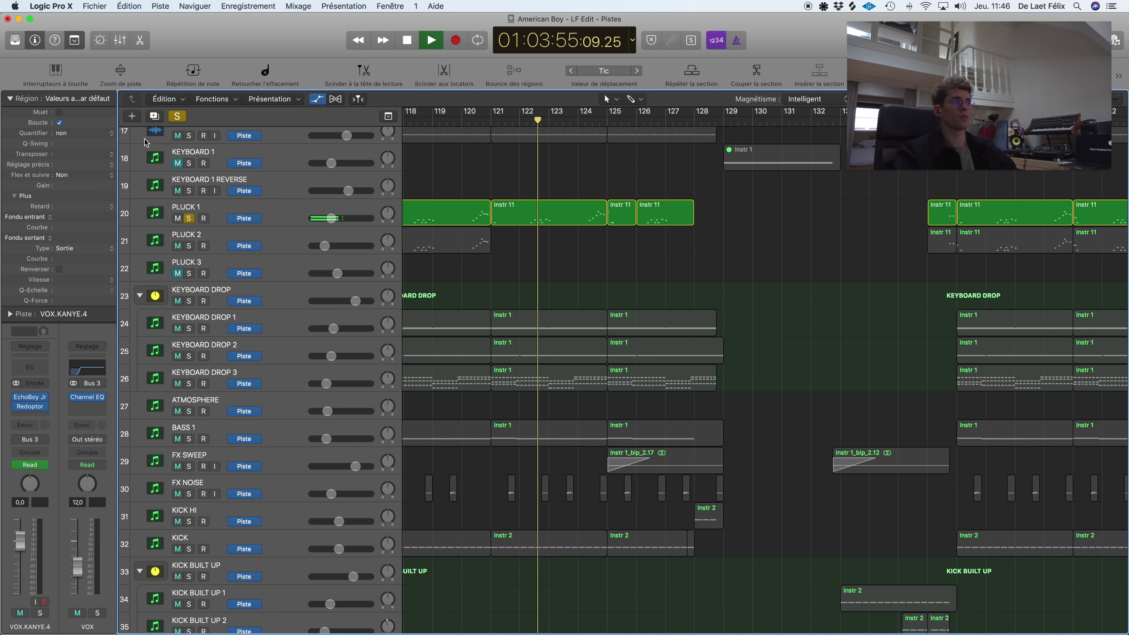
pyautogui.press('space')
pyautogui.click(178, 116)
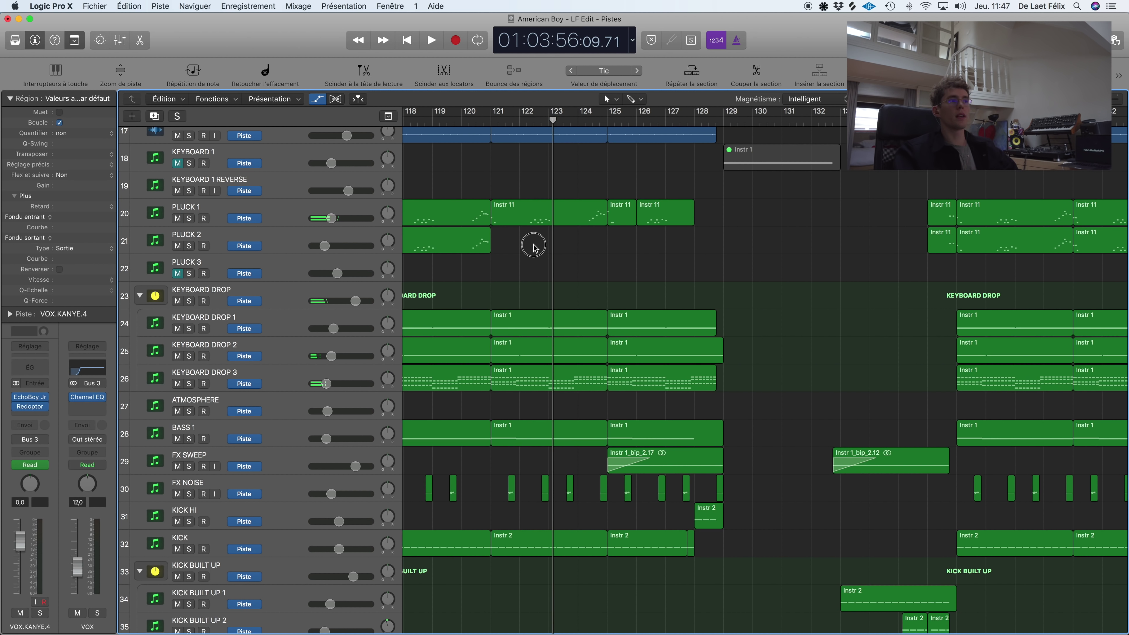
# Step: Play the full mix from bar 128 into the break at bar 129, then stop near bar 130
pyautogui.hscroll(4, 620, 265)
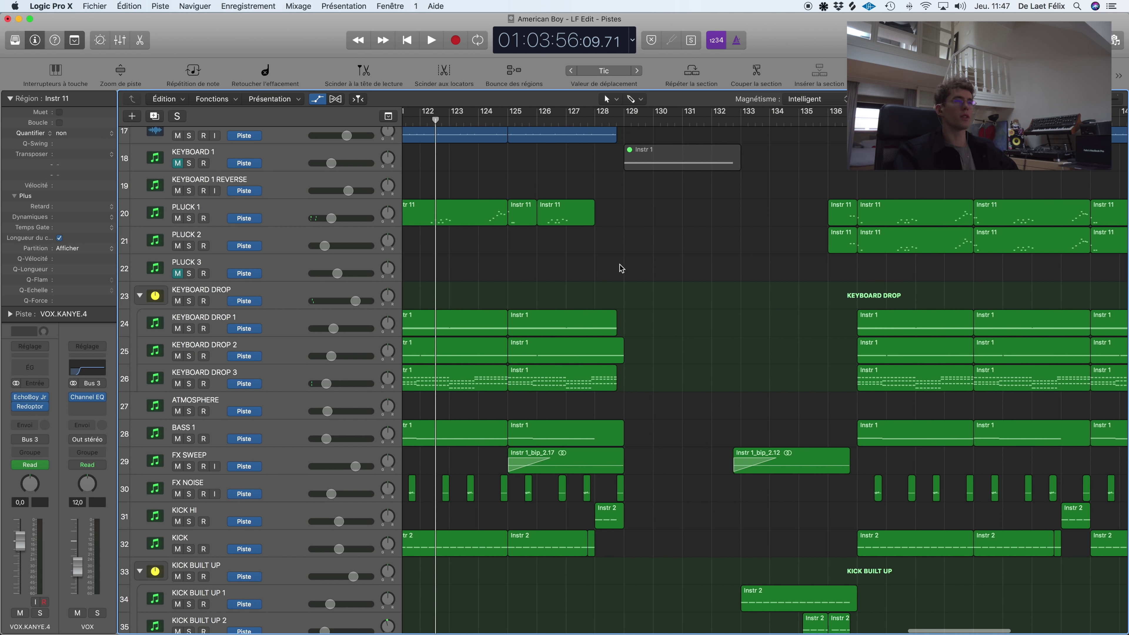
pyautogui.click(587, 120)
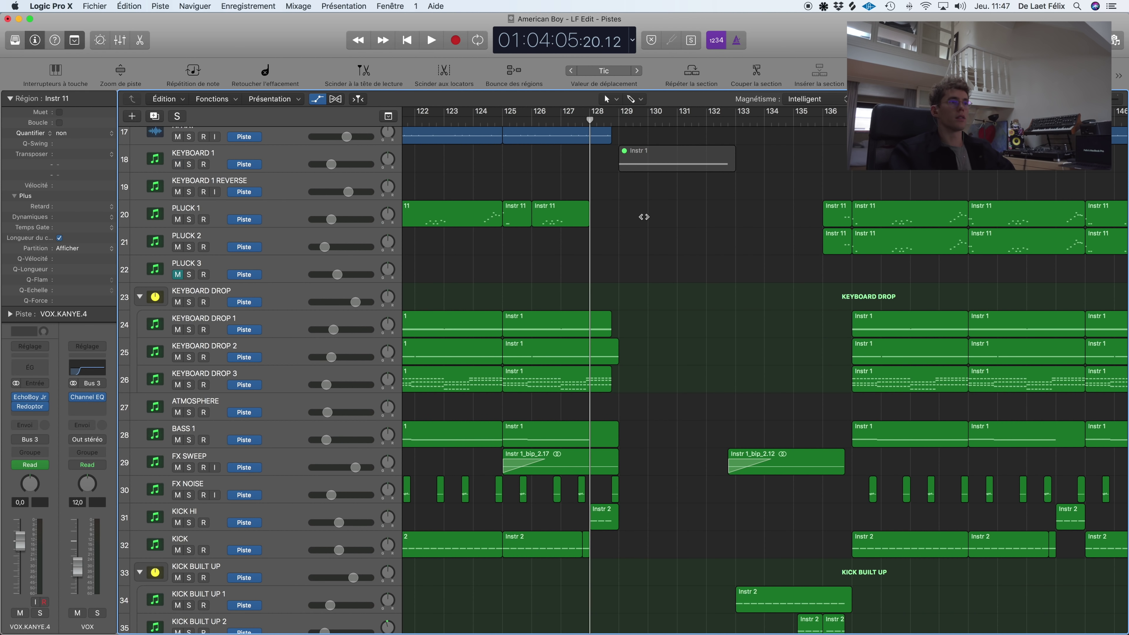
pyautogui.press('space')
pyautogui.scroll(-10, 648, 248)
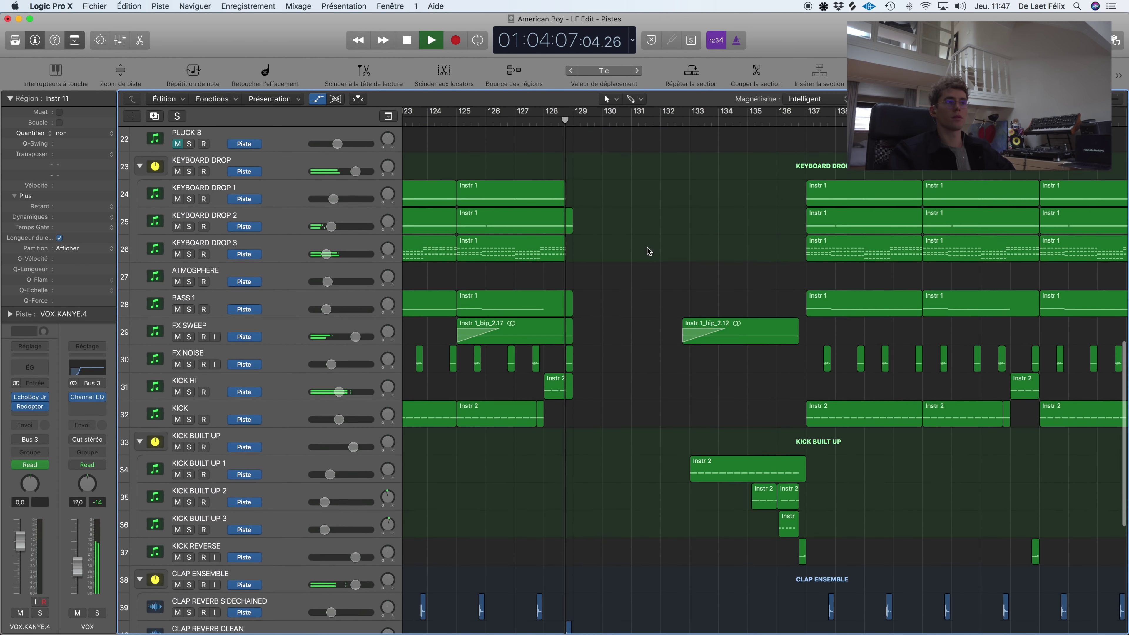
pyautogui.scroll(-3, 648, 249)
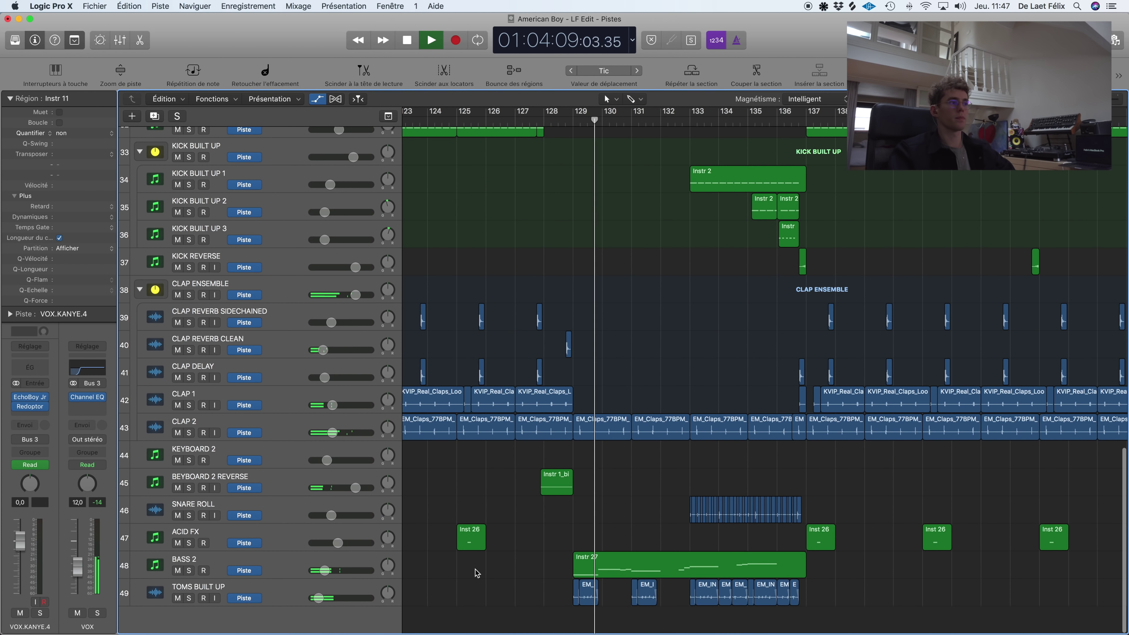
pyautogui.press('space')
# Step: Solo TOMS BUILT UP and play its regions from bar 129, then select the track and stop playback
pyautogui.click(190, 599)
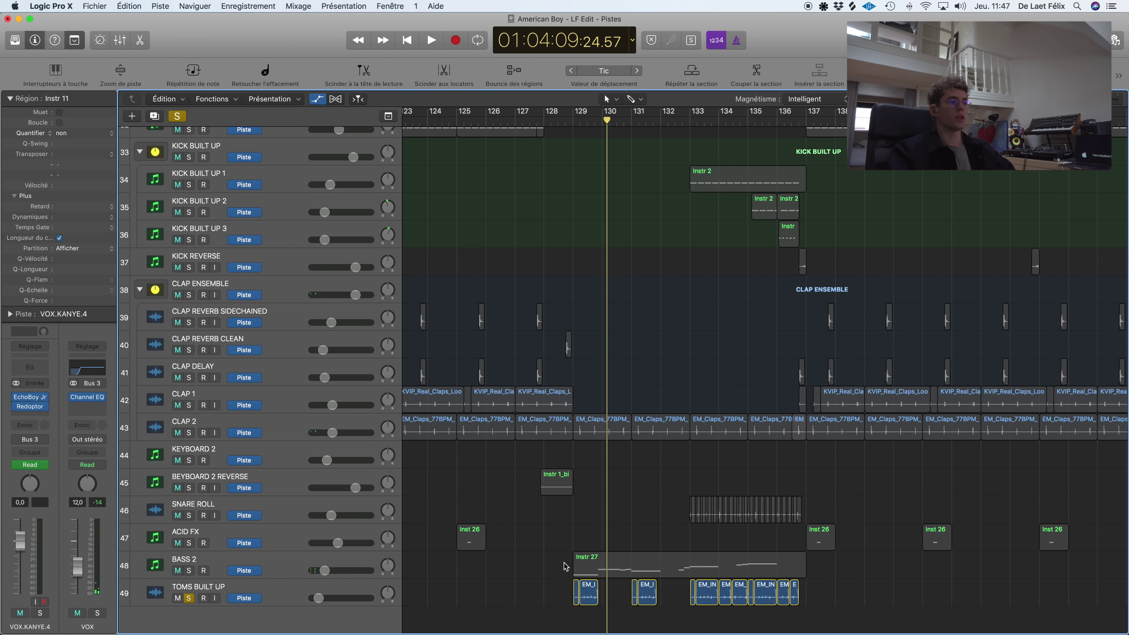
pyautogui.press(',')
pyautogui.press('space')
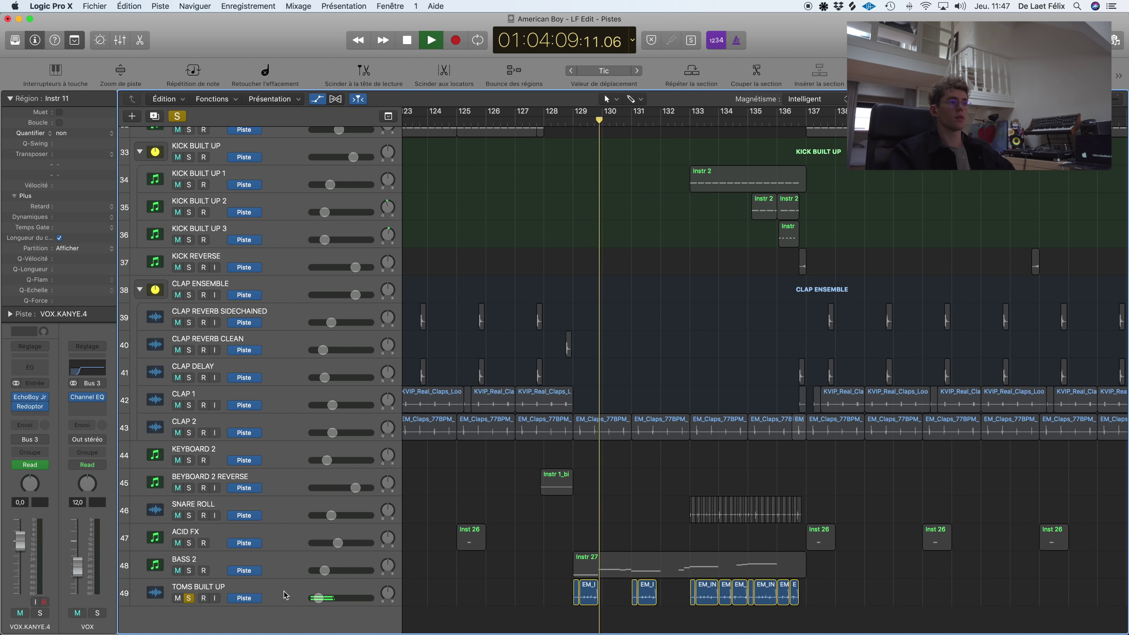
pyautogui.hscroll(3, 551, 522)
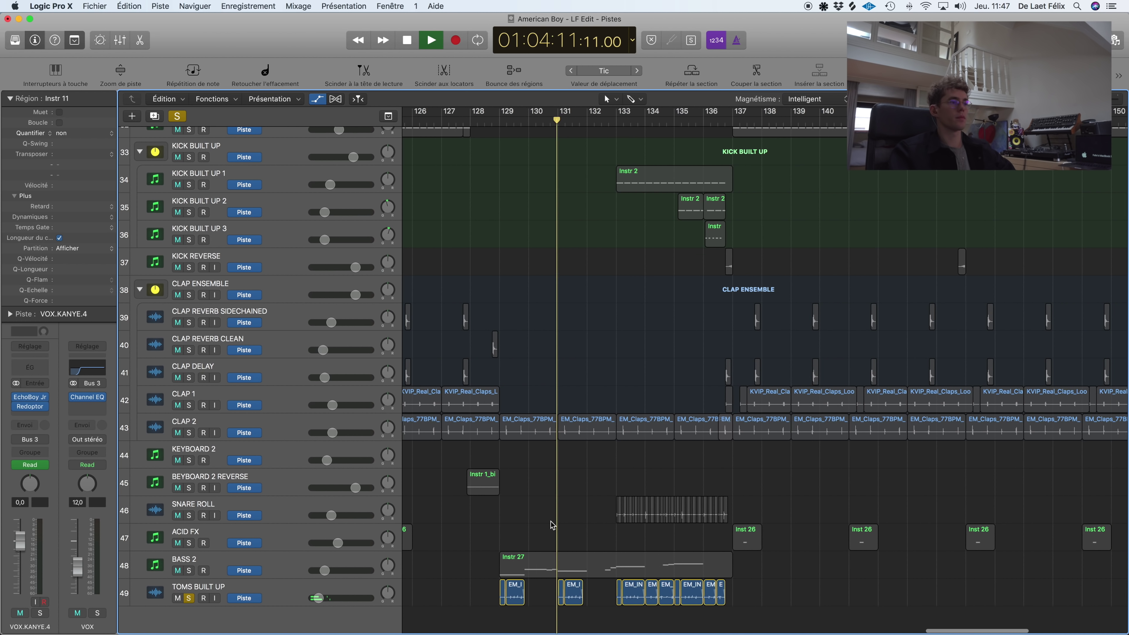
pyautogui.click(289, 593)
pyautogui.press('space')
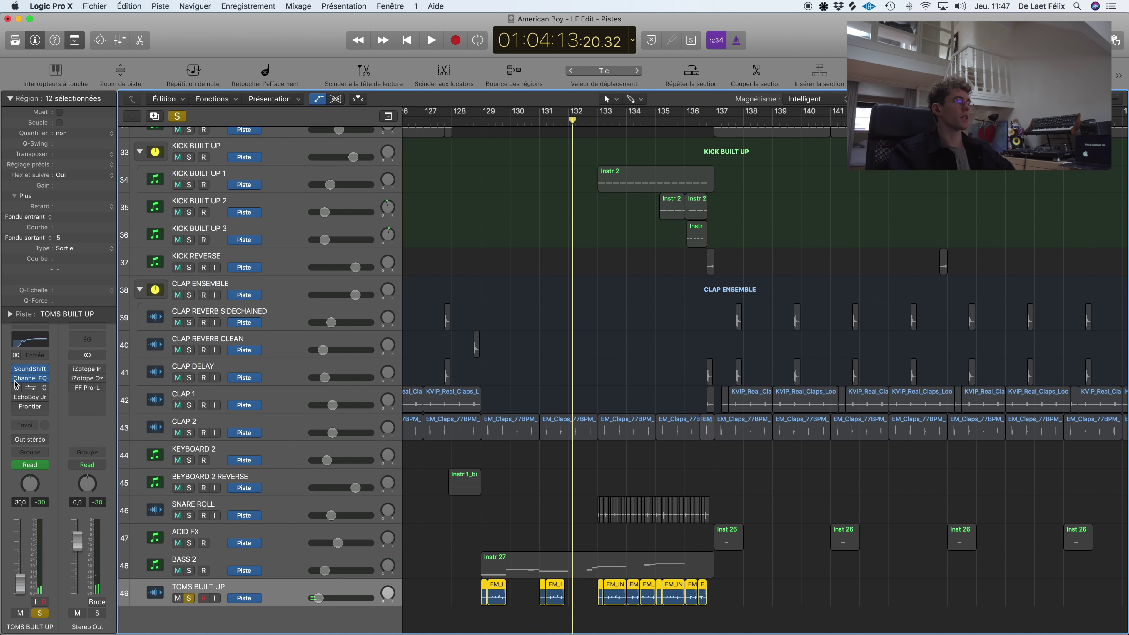
# Step: Play the soloed toms again from bar 129, comparing them with the track's insert plug-ins bypassed and enabled
pyautogui.click(481, 119)
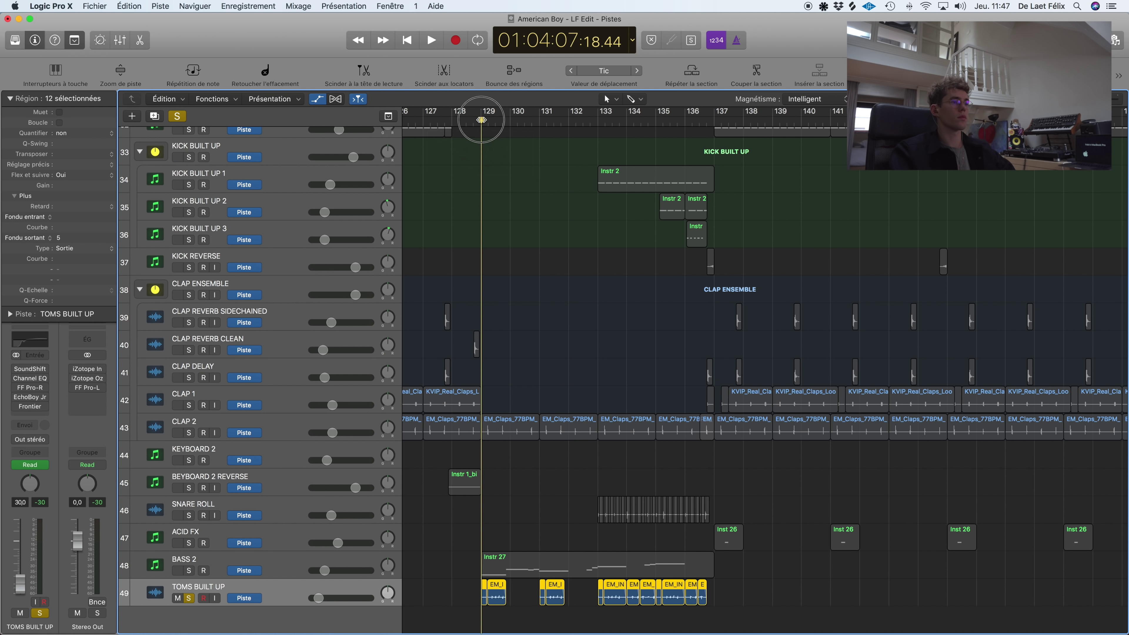
pyautogui.press('space')
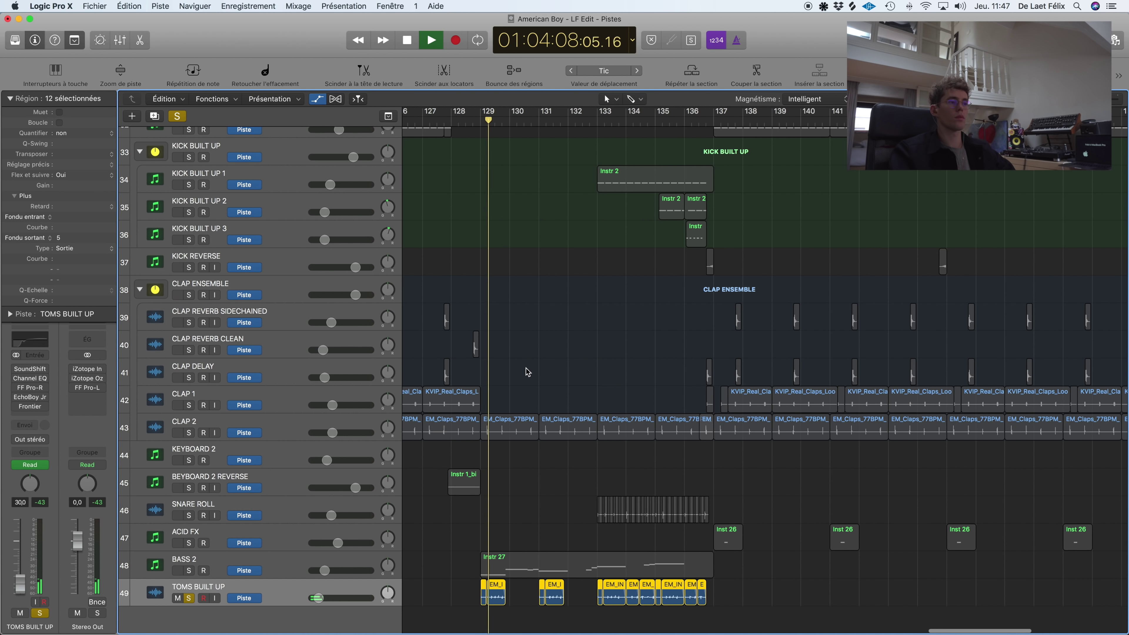
pyautogui.press('space')
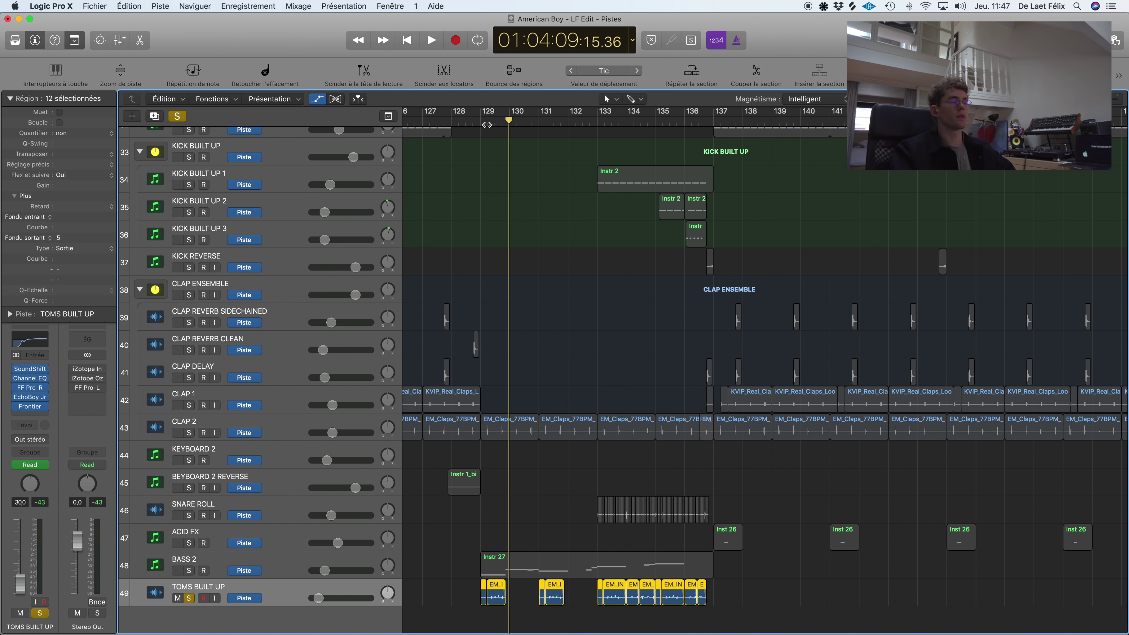
# Step: Clear the toms solo and play the full break up to the FX SWEEP region near bar 133
pyautogui.click(178, 116)
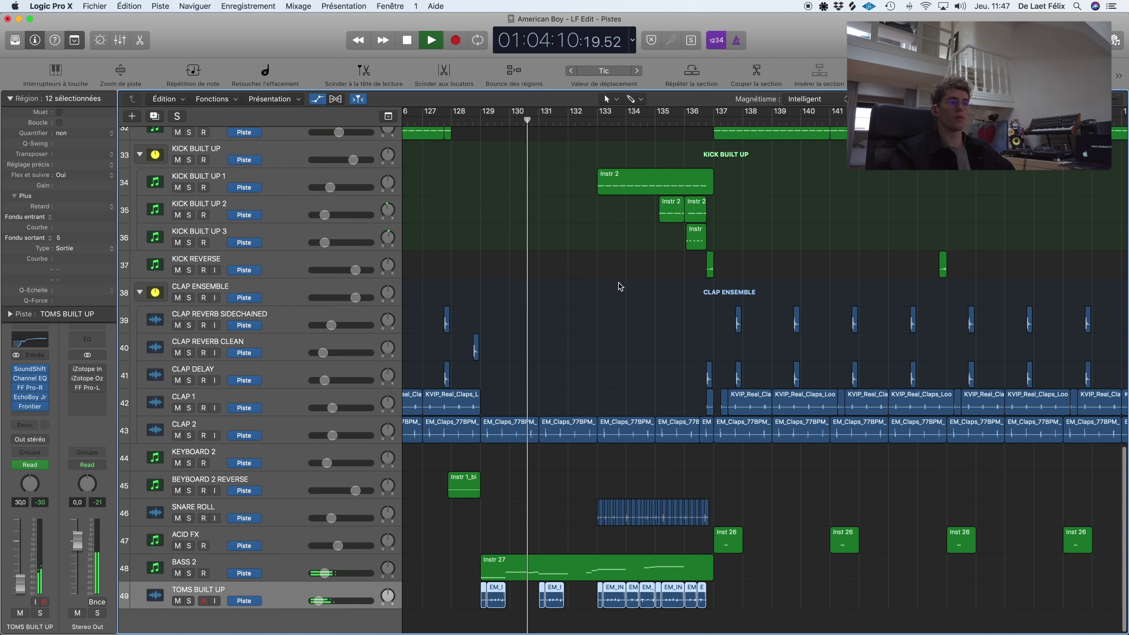
pyautogui.scroll(1, 618, 283)
pyautogui.click(617, 318)
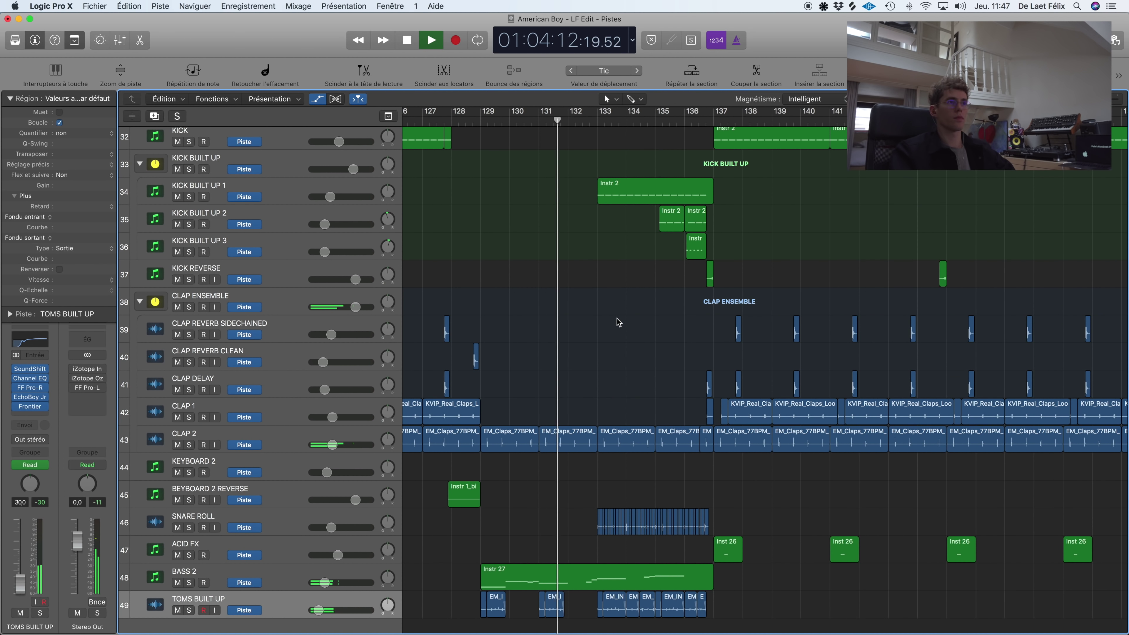
pyautogui.scroll(10, 616, 318)
pyautogui.click(658, 302)
pyautogui.scroll(1, 656, 274)
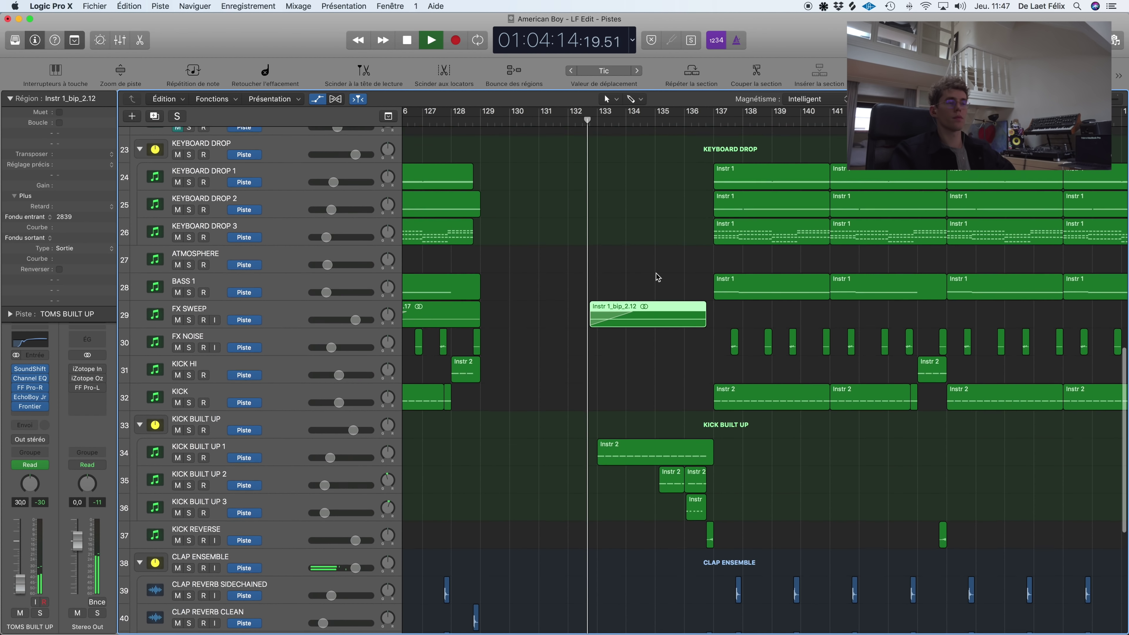
# Step: Keep playing the build-up from bar 133 to the drop at bar 137, following the vocal, guitar and pluck tracks
pyautogui.scroll(4, 655, 275)
pyautogui.scroll(-4, 653, 277)
pyautogui.hscroll(4, 652, 277)
pyautogui.scroll(12, 654, 278)
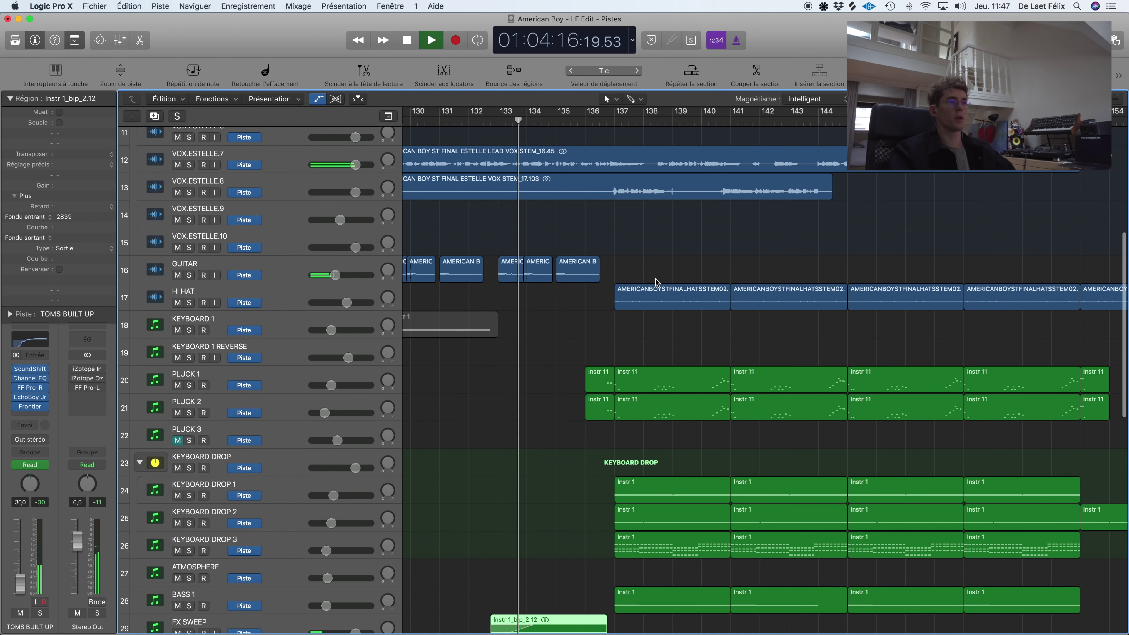
pyautogui.scroll(3, 655, 280)
pyautogui.click(690, 382)
pyautogui.hscroll(3, 690, 382)
pyautogui.hscroll(-4, 691, 380)
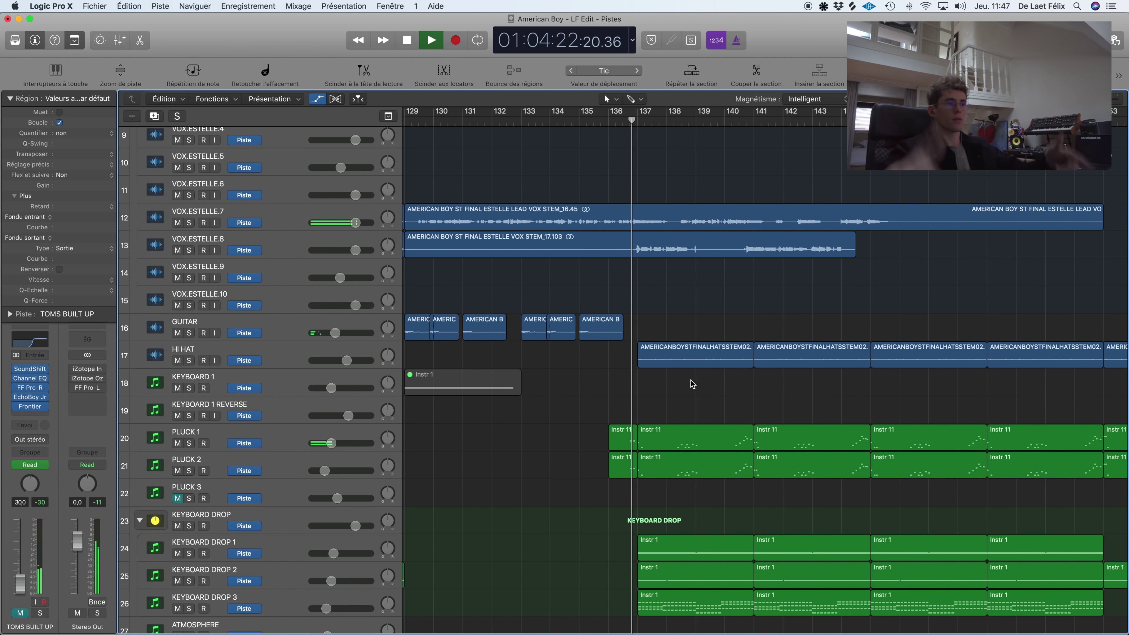
# Step: Play the start of the drop from bar 137 and get an overview of all its tracks
pyautogui.scroll(1, 693, 385)
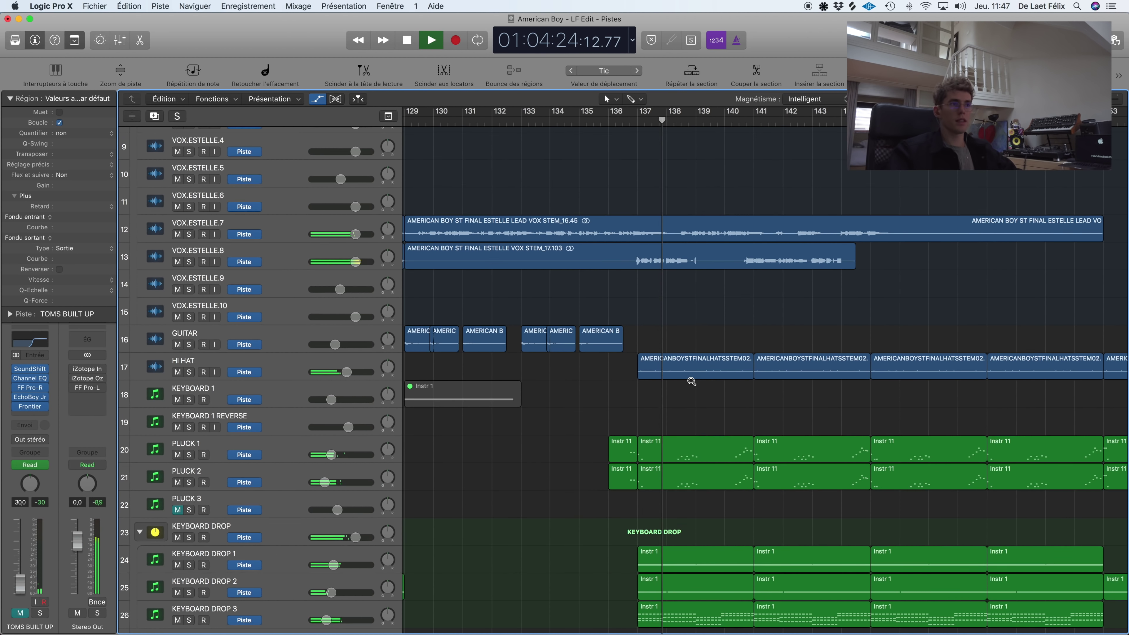
pyautogui.scroll(-4, 693, 385)
pyautogui.scroll(-10, 694, 385)
pyautogui.scroll(15, 691, 383)
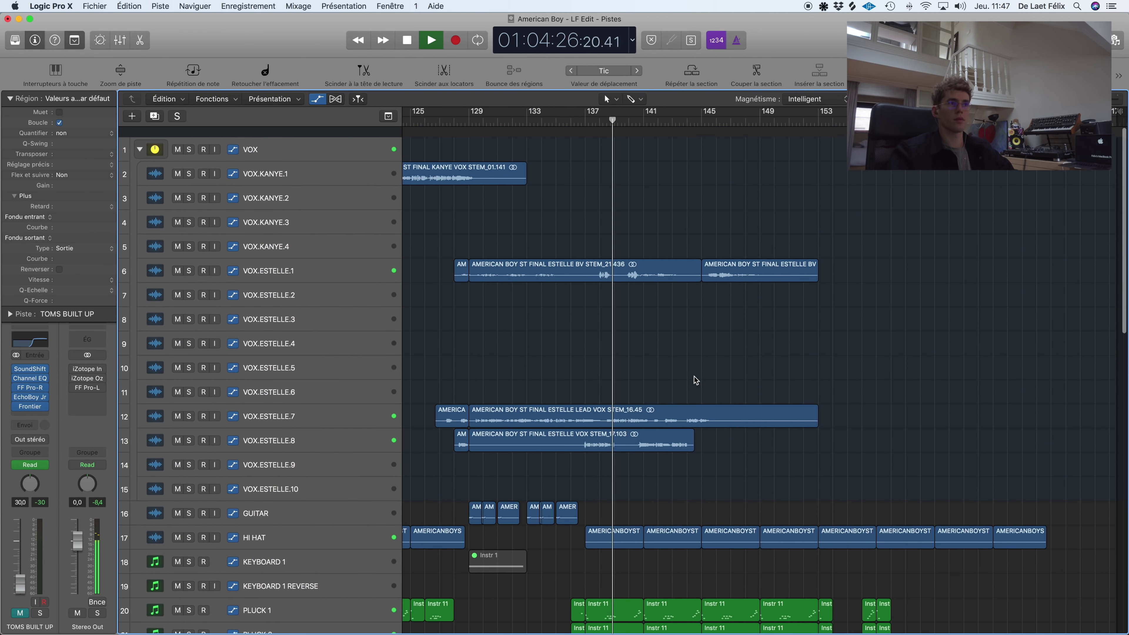
# Step: Jump playback to bar 145 and examine the tracks of the drop's second half
pyautogui.click(703, 119)
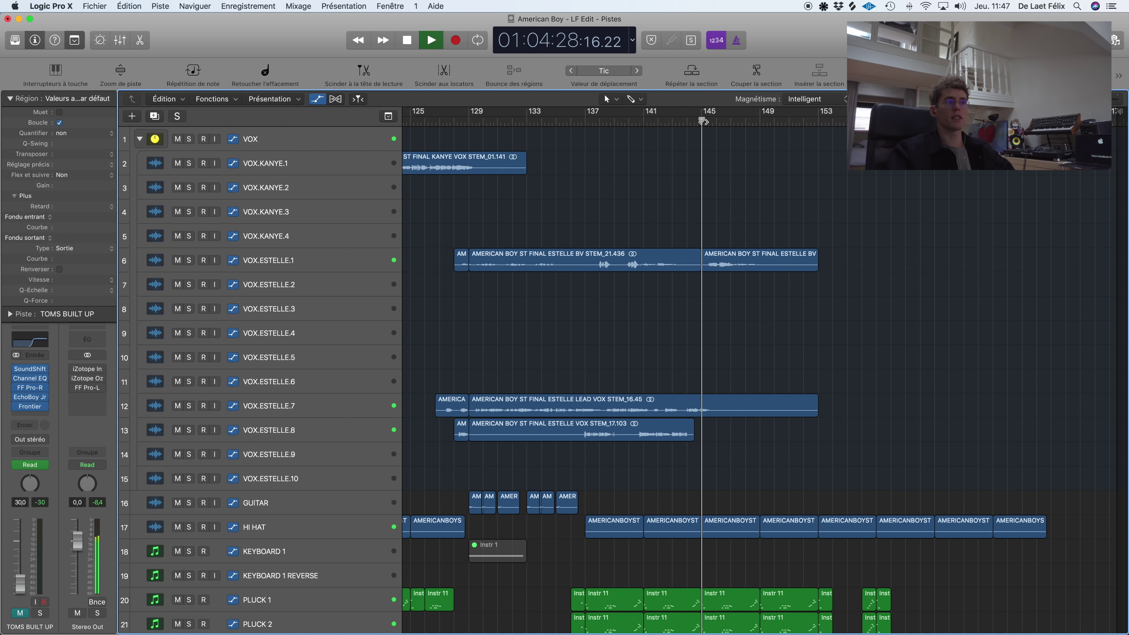
pyautogui.scroll(-10, 801, 219)
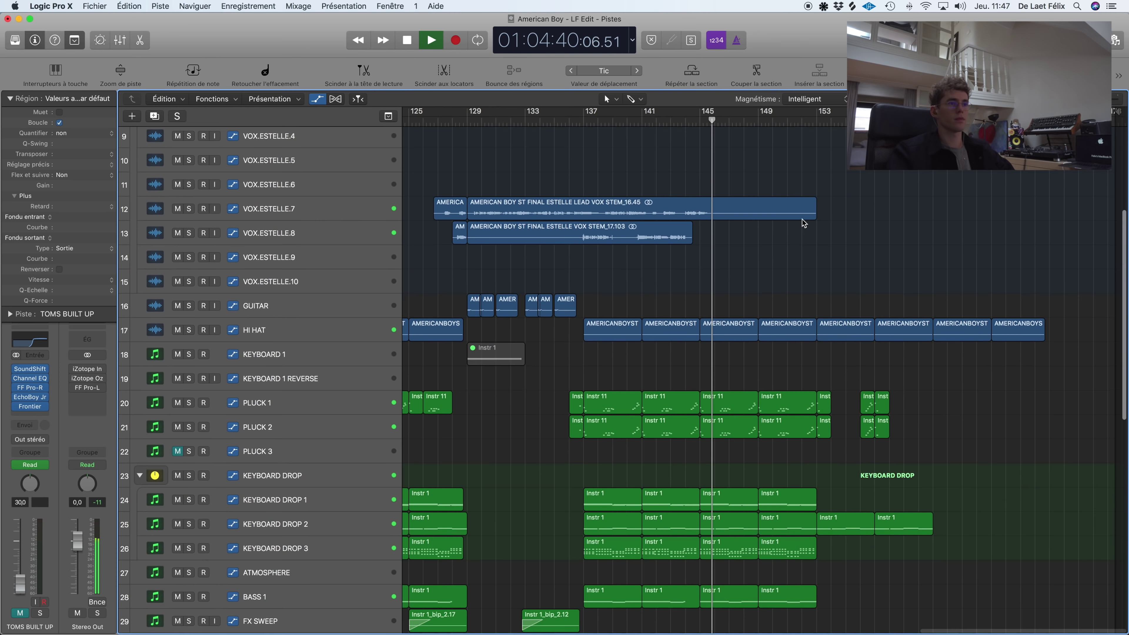
pyautogui.scroll(-8, 804, 227)
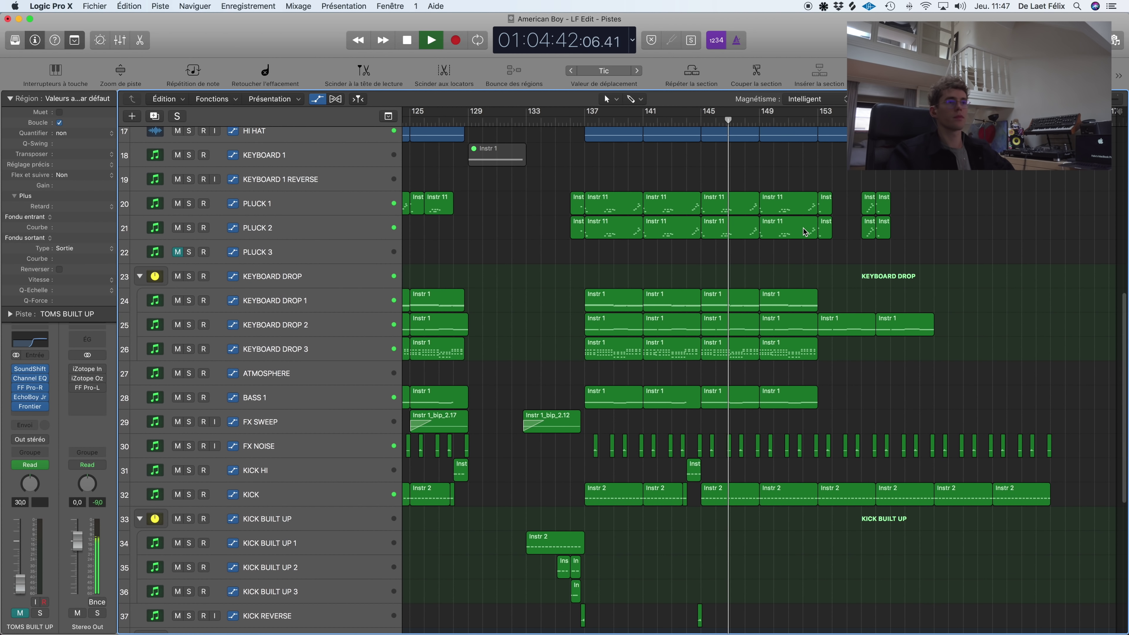
# Step: Jump playback to just before bar 153 and examine the tracks in the outro, then stop
pyautogui.click(814, 118)
pyautogui.scroll(-8, 852, 190)
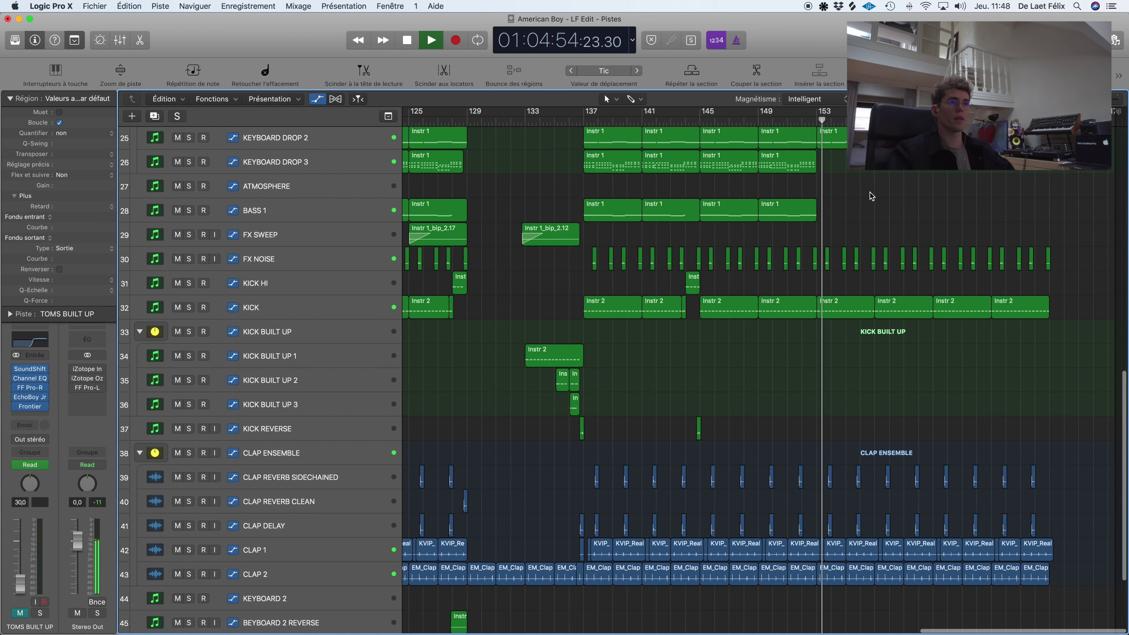
pyautogui.scroll(15, 871, 193)
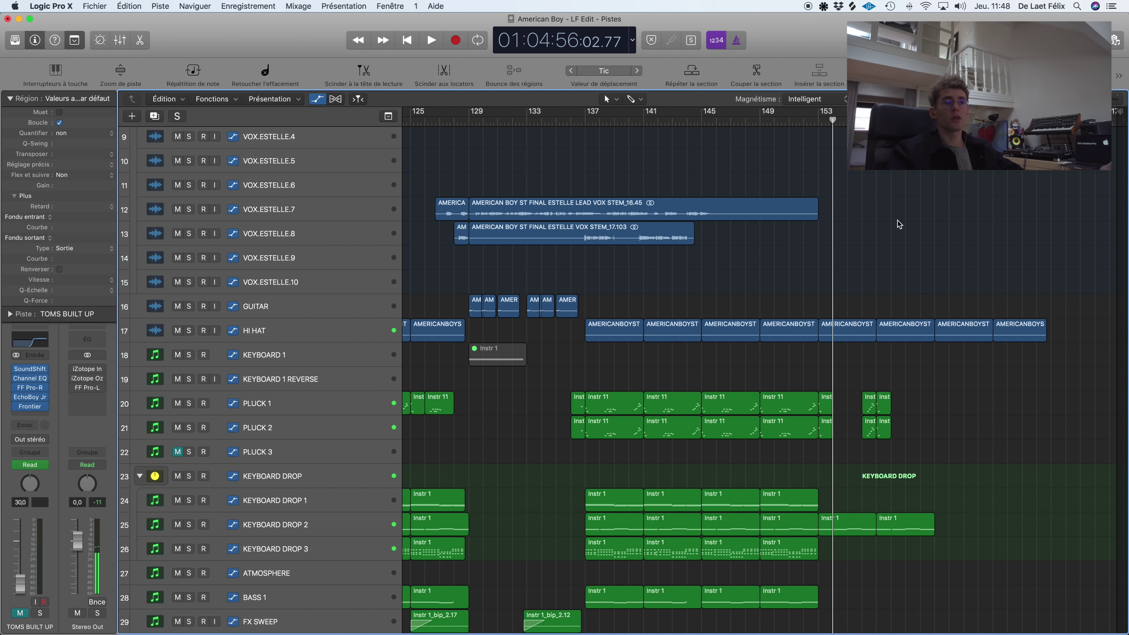